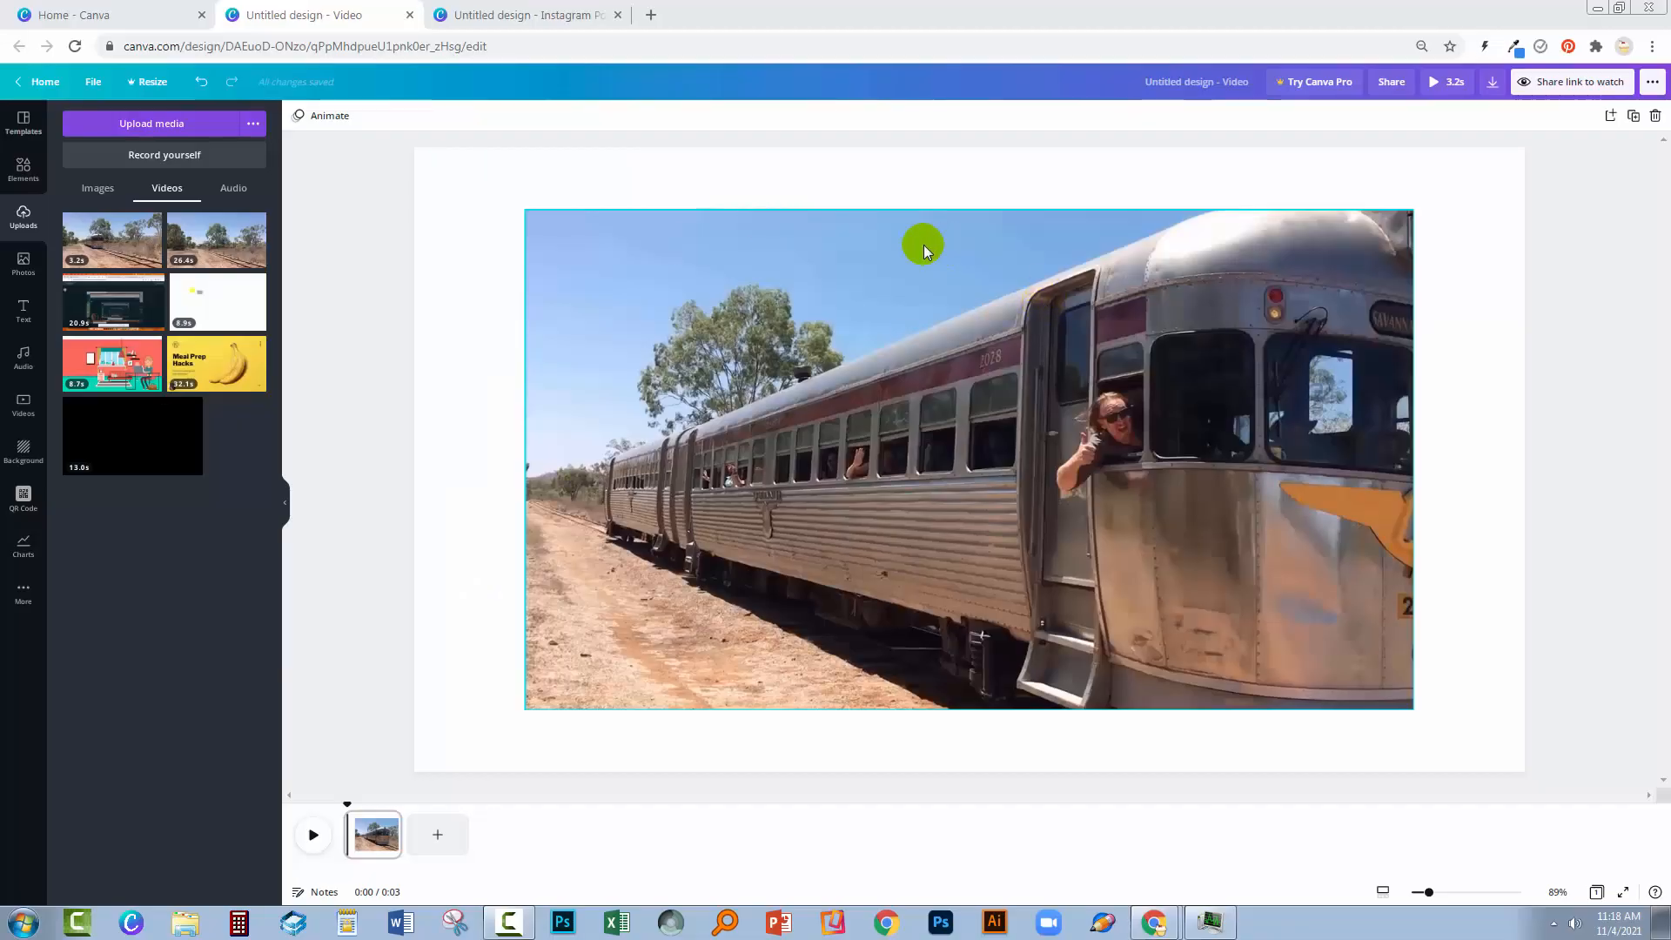
Compare the Video design with the 1920 × 1080 px design, checking the page layout and whether each has a timeline.
click(705, 195)
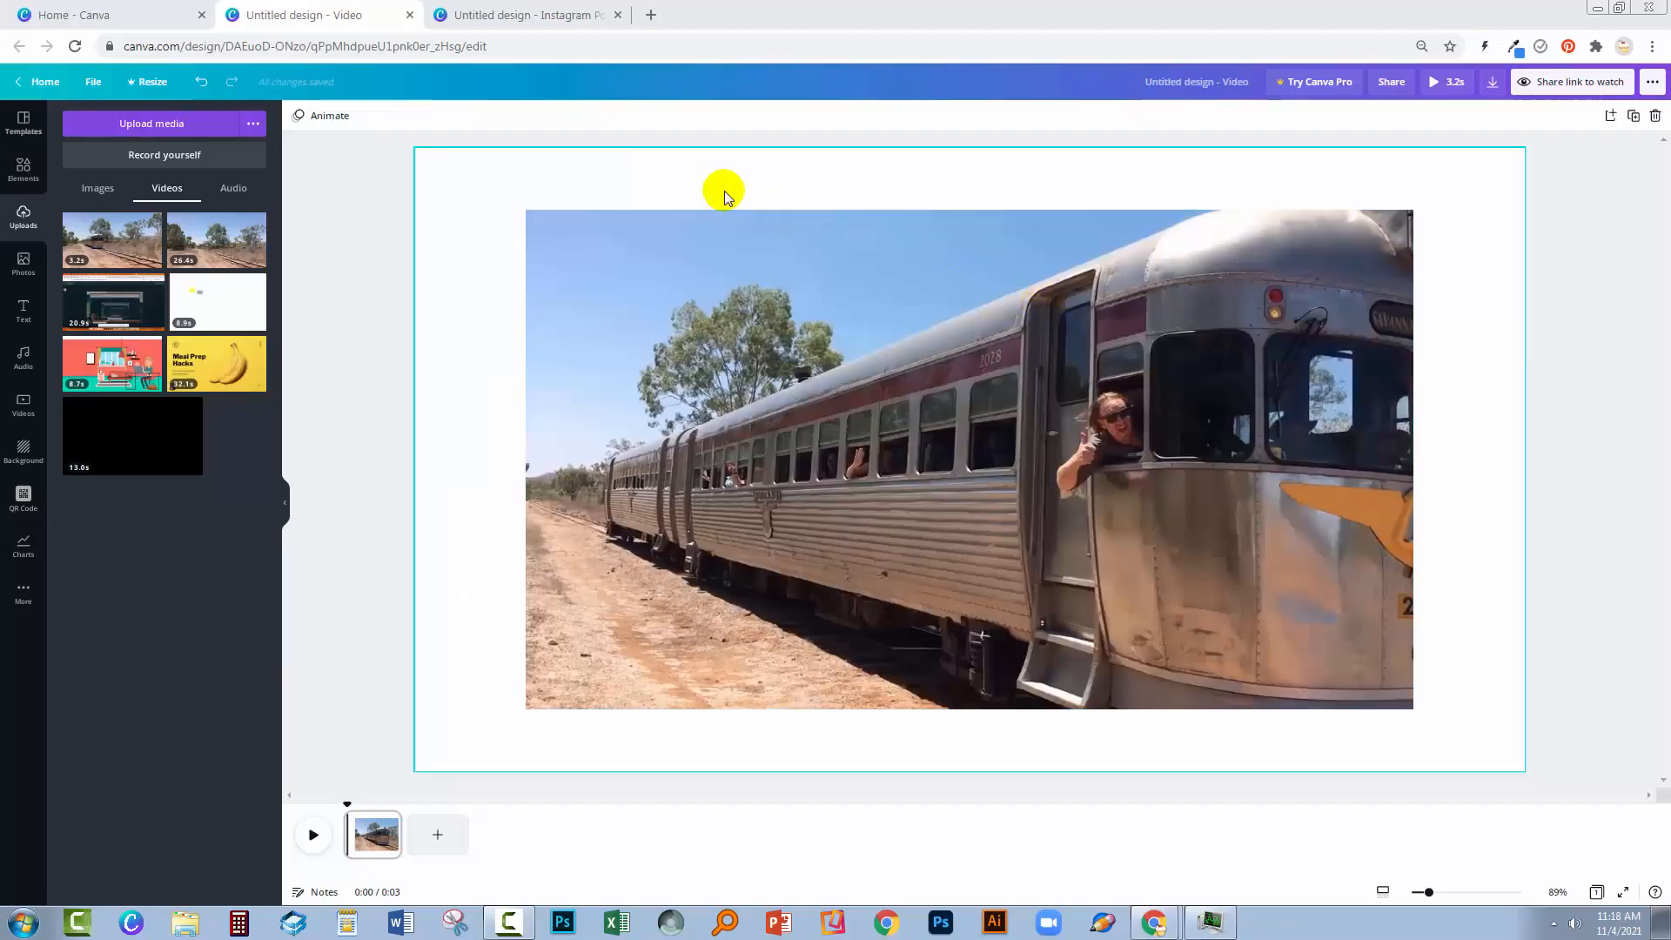
click(780, 276)
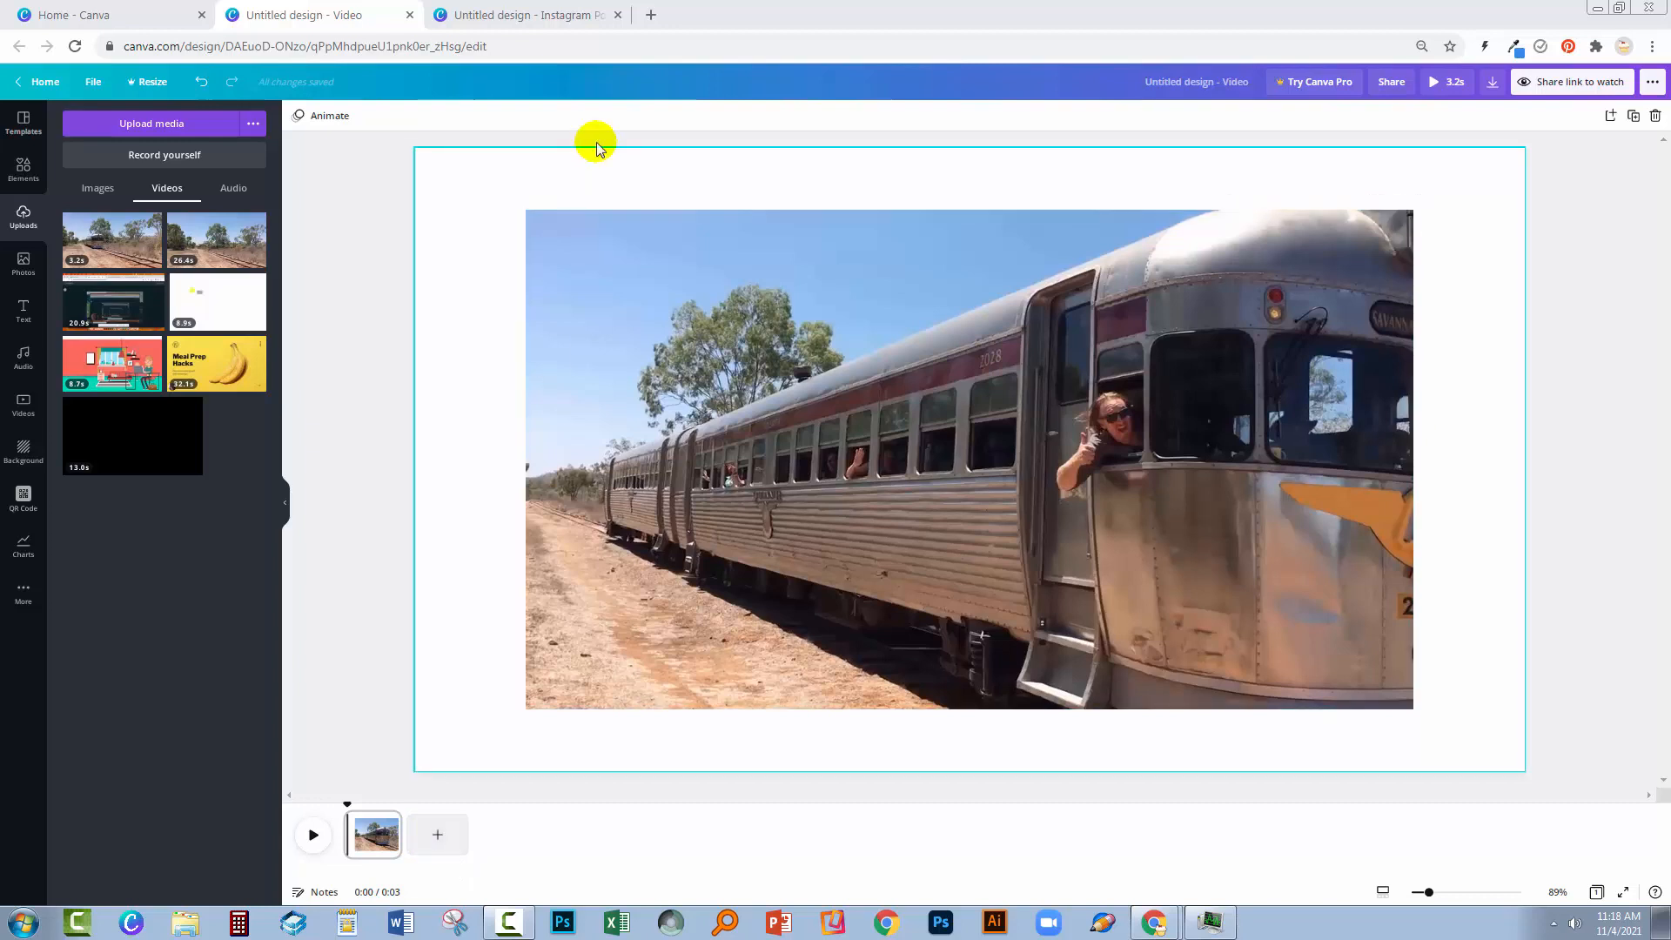
click(509, 16)
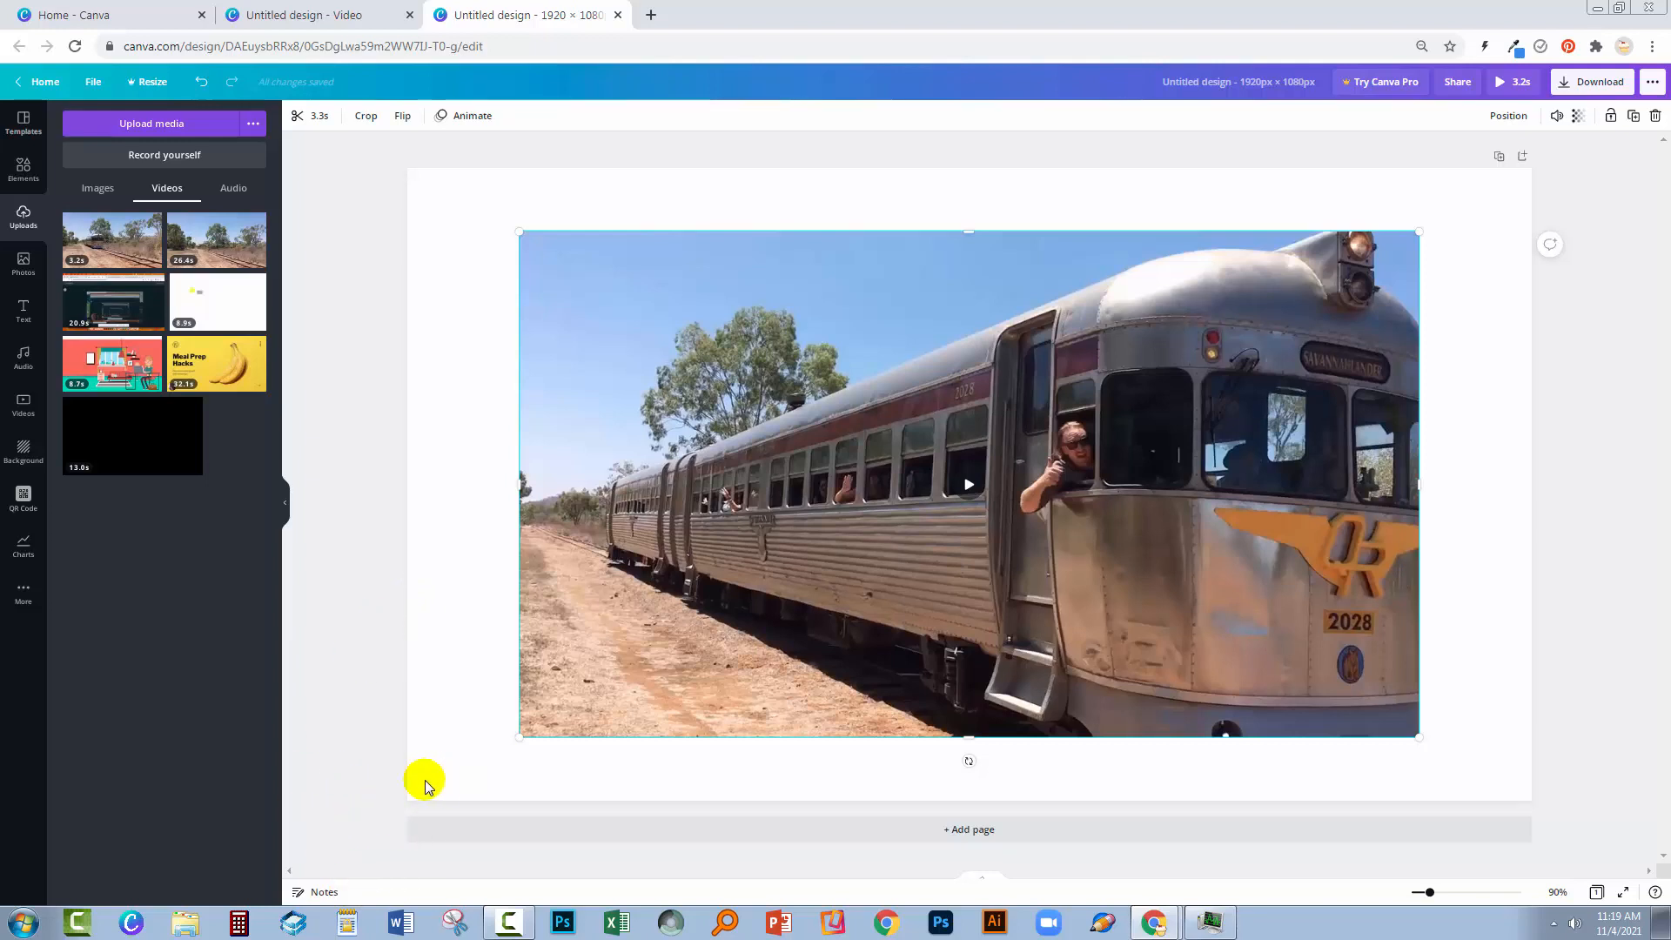
click(331, 19)
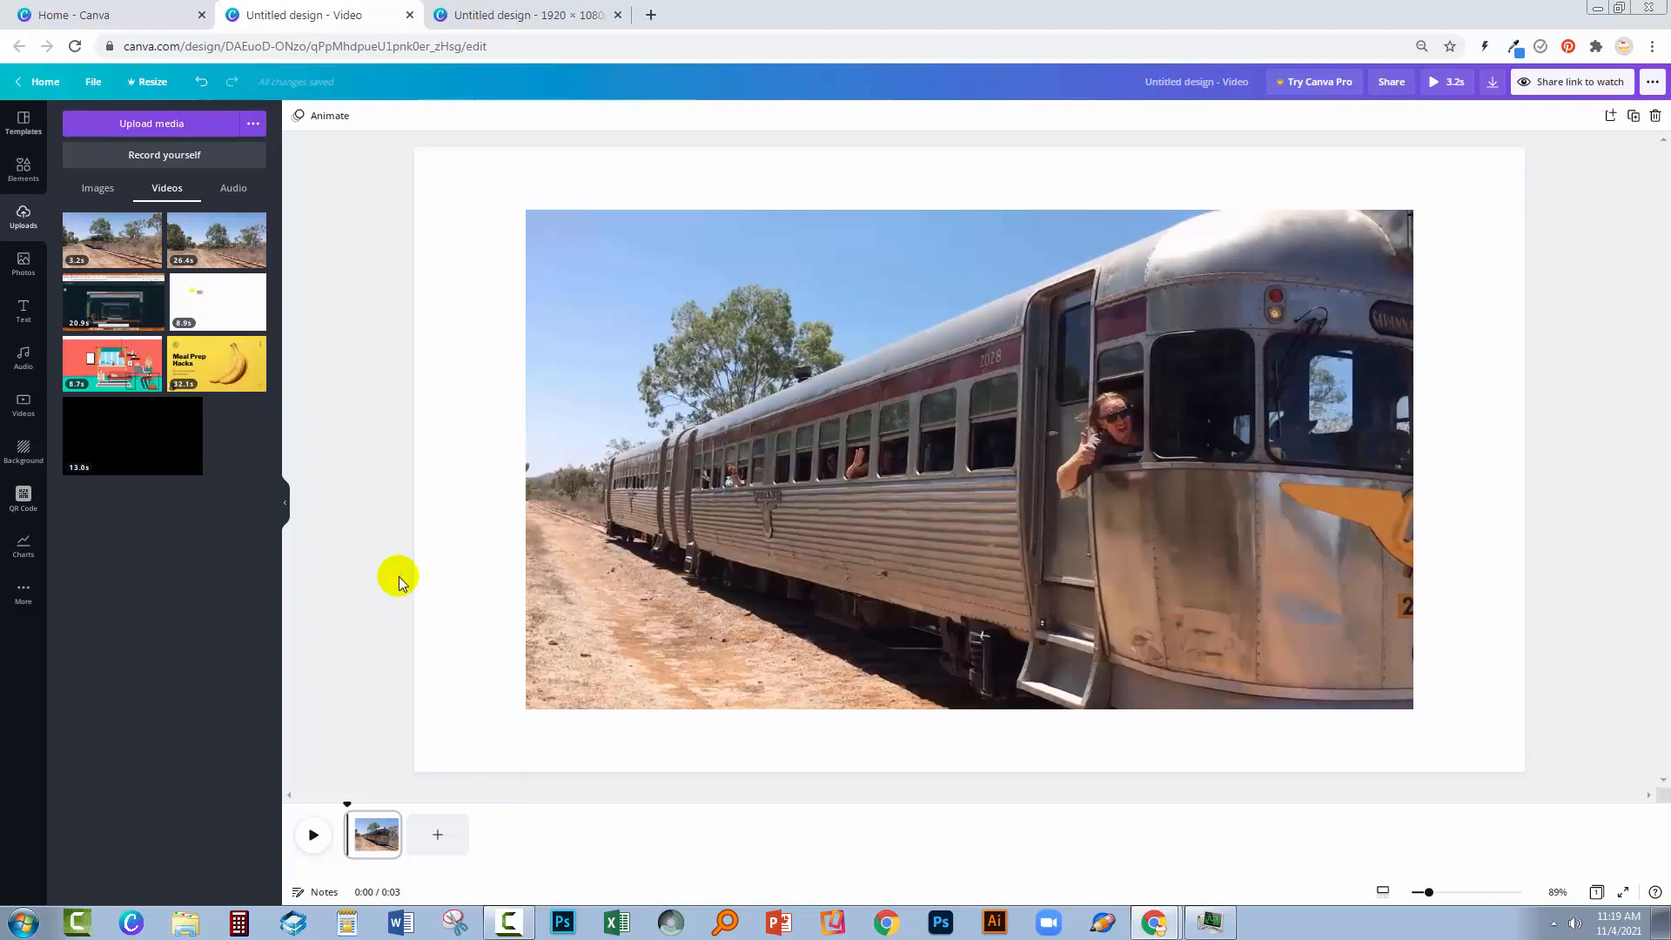
From the home page, start creating a design and search the design types for "video".
click(163, 23)
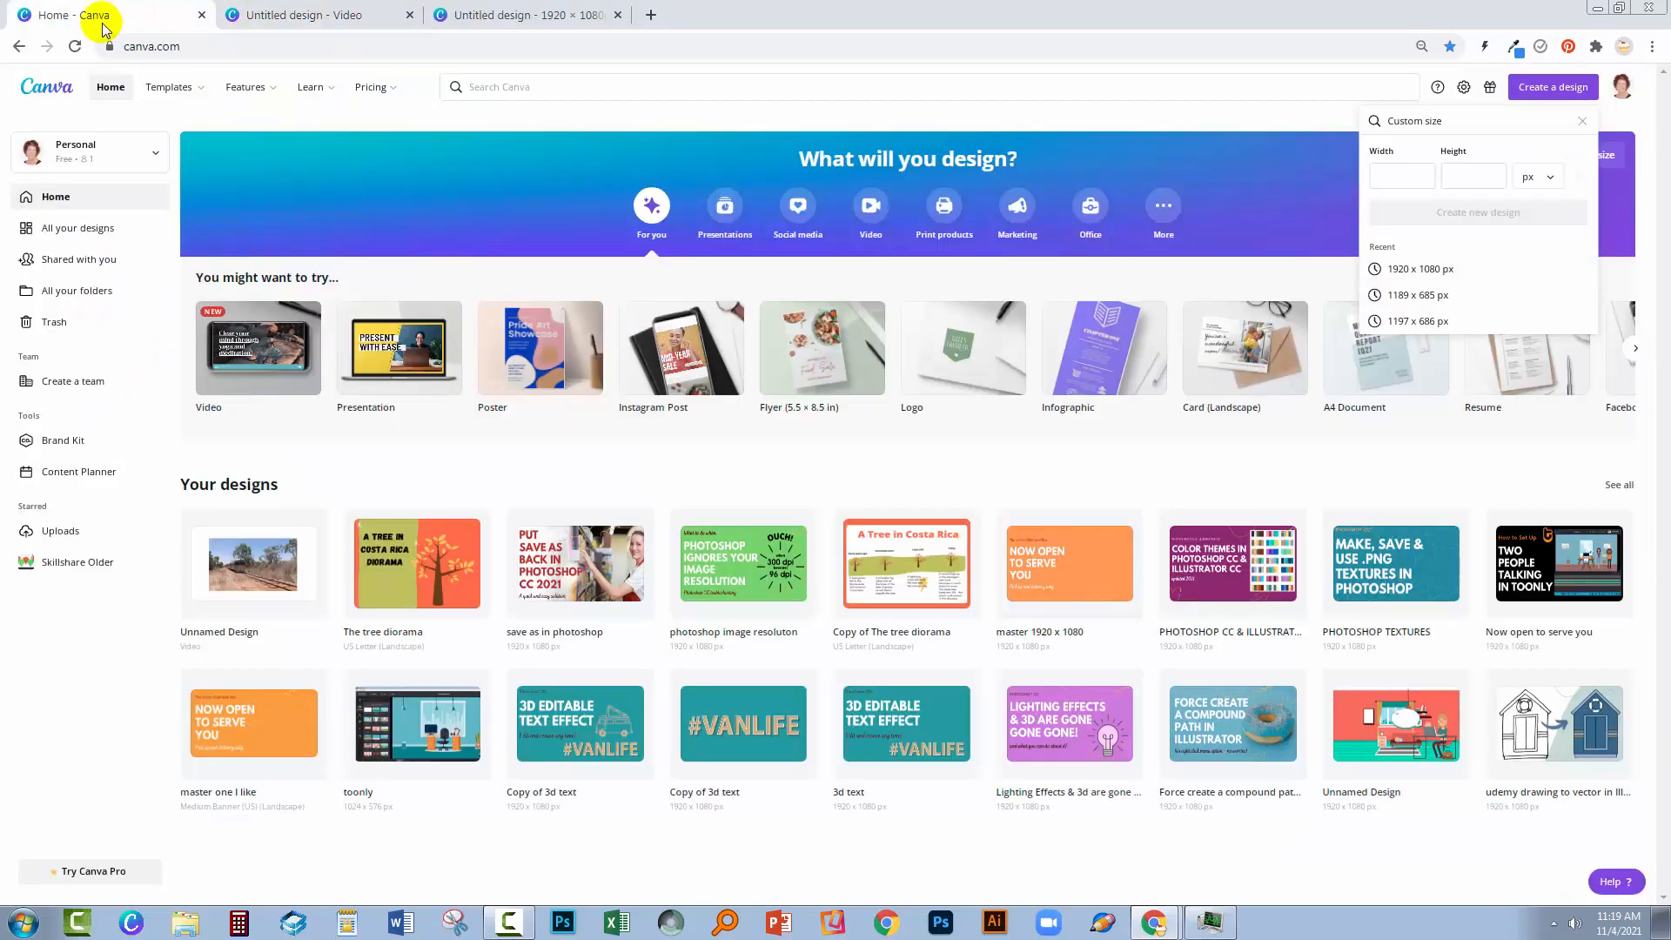
click(1536, 87)
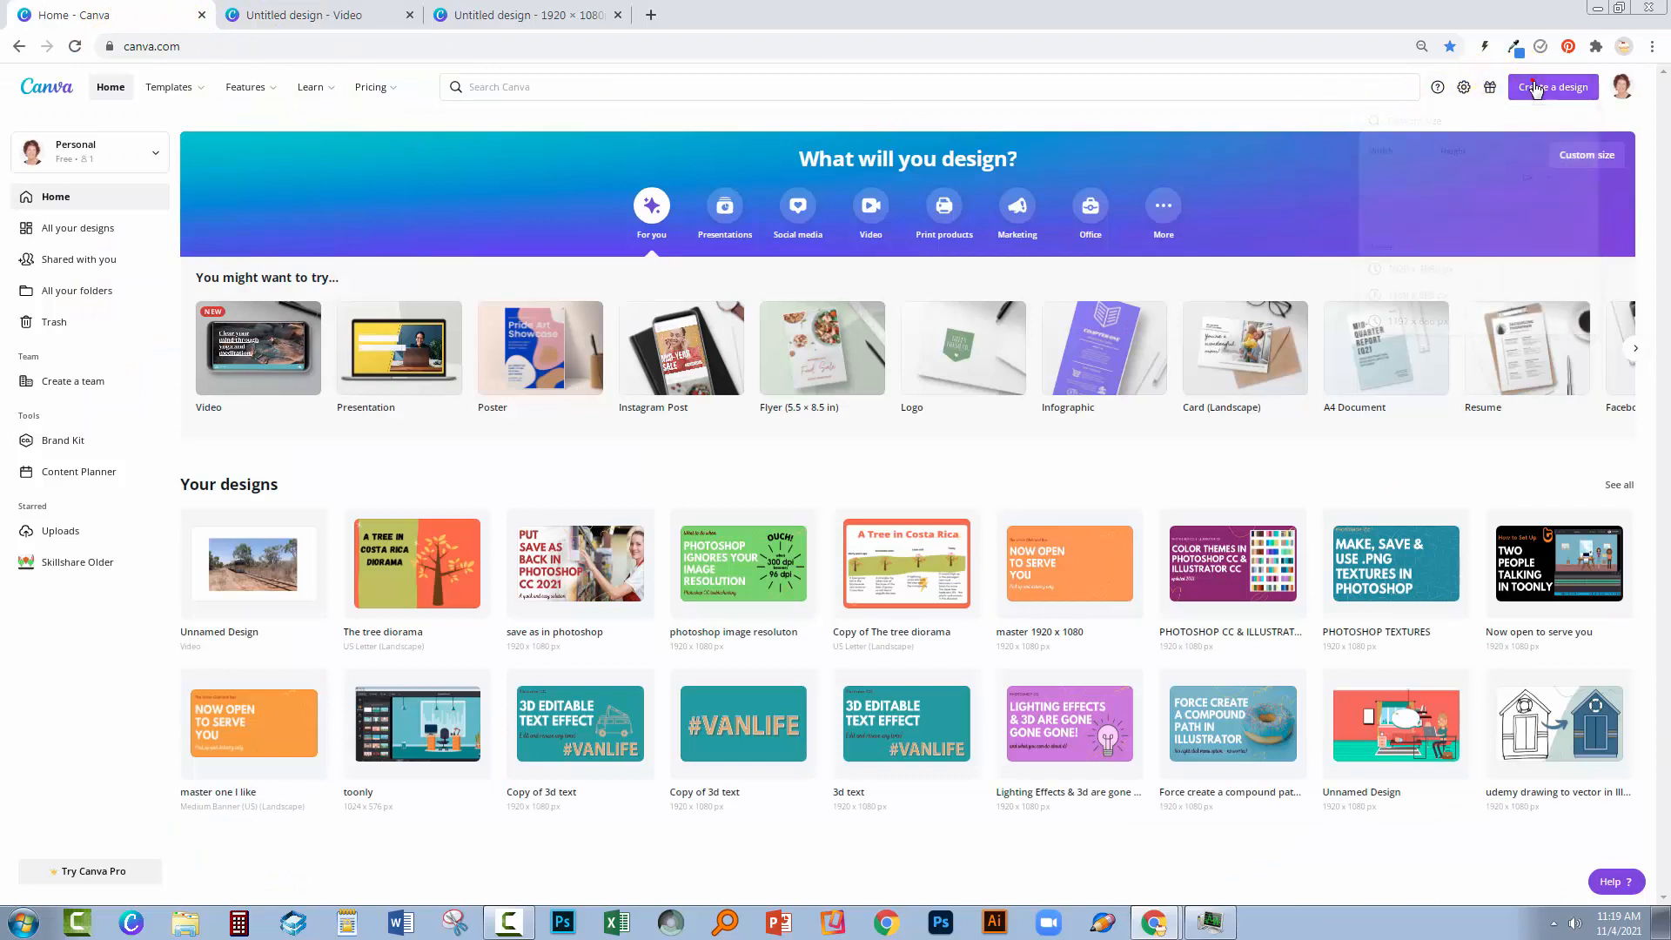
click(1522, 94)
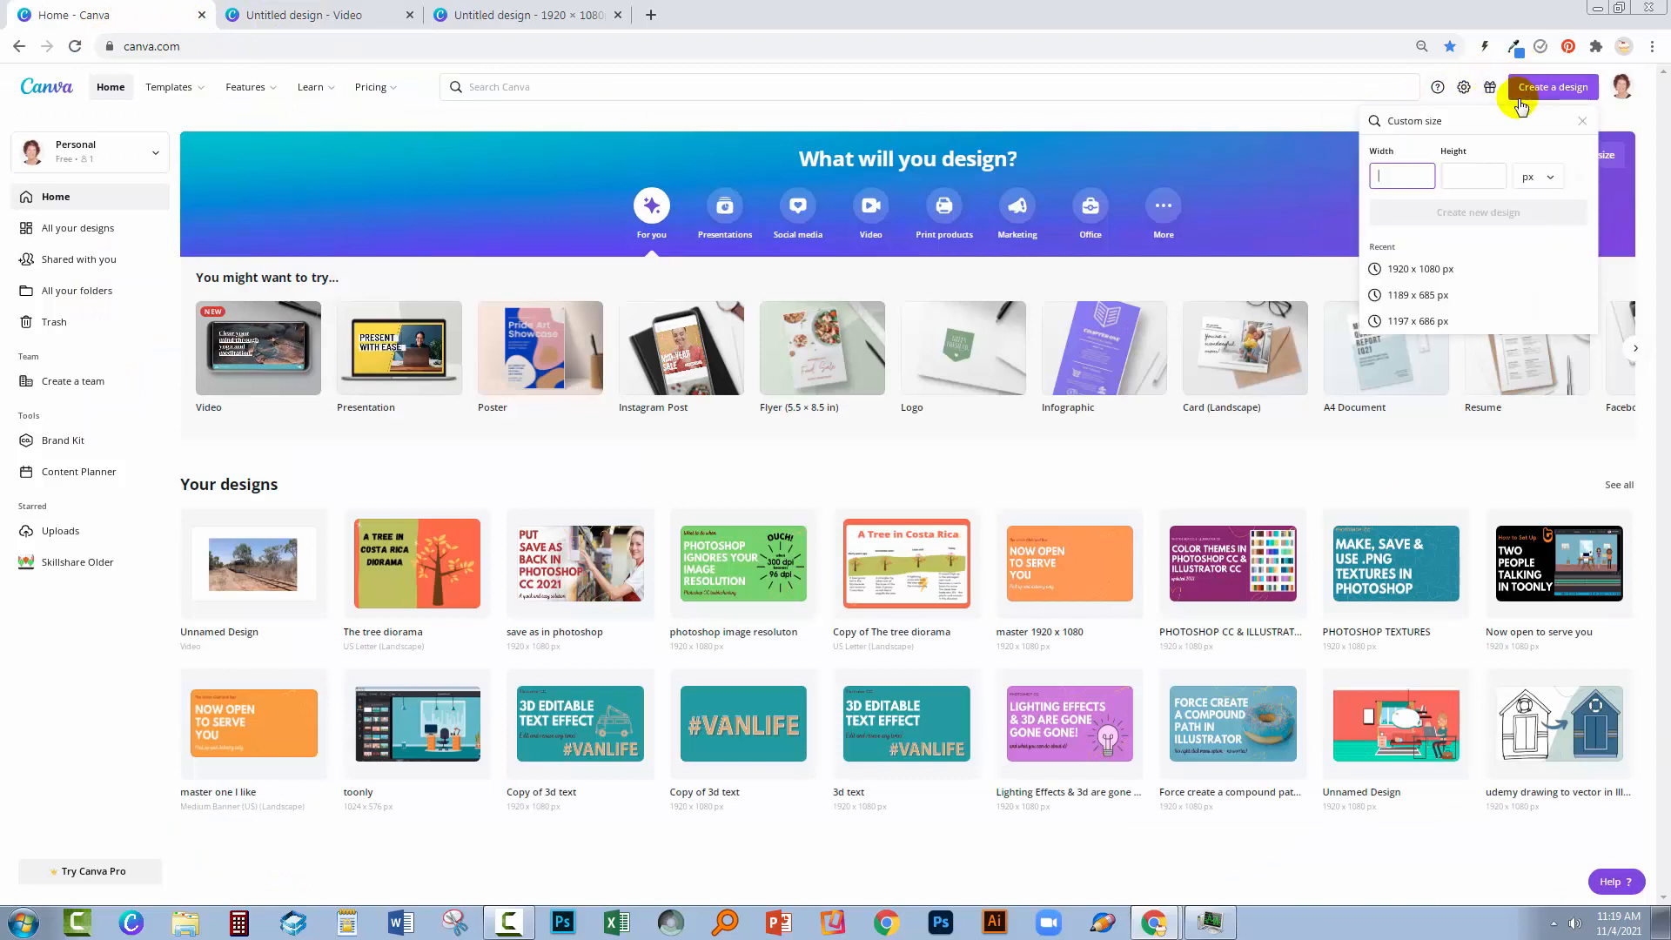
click(1583, 121)
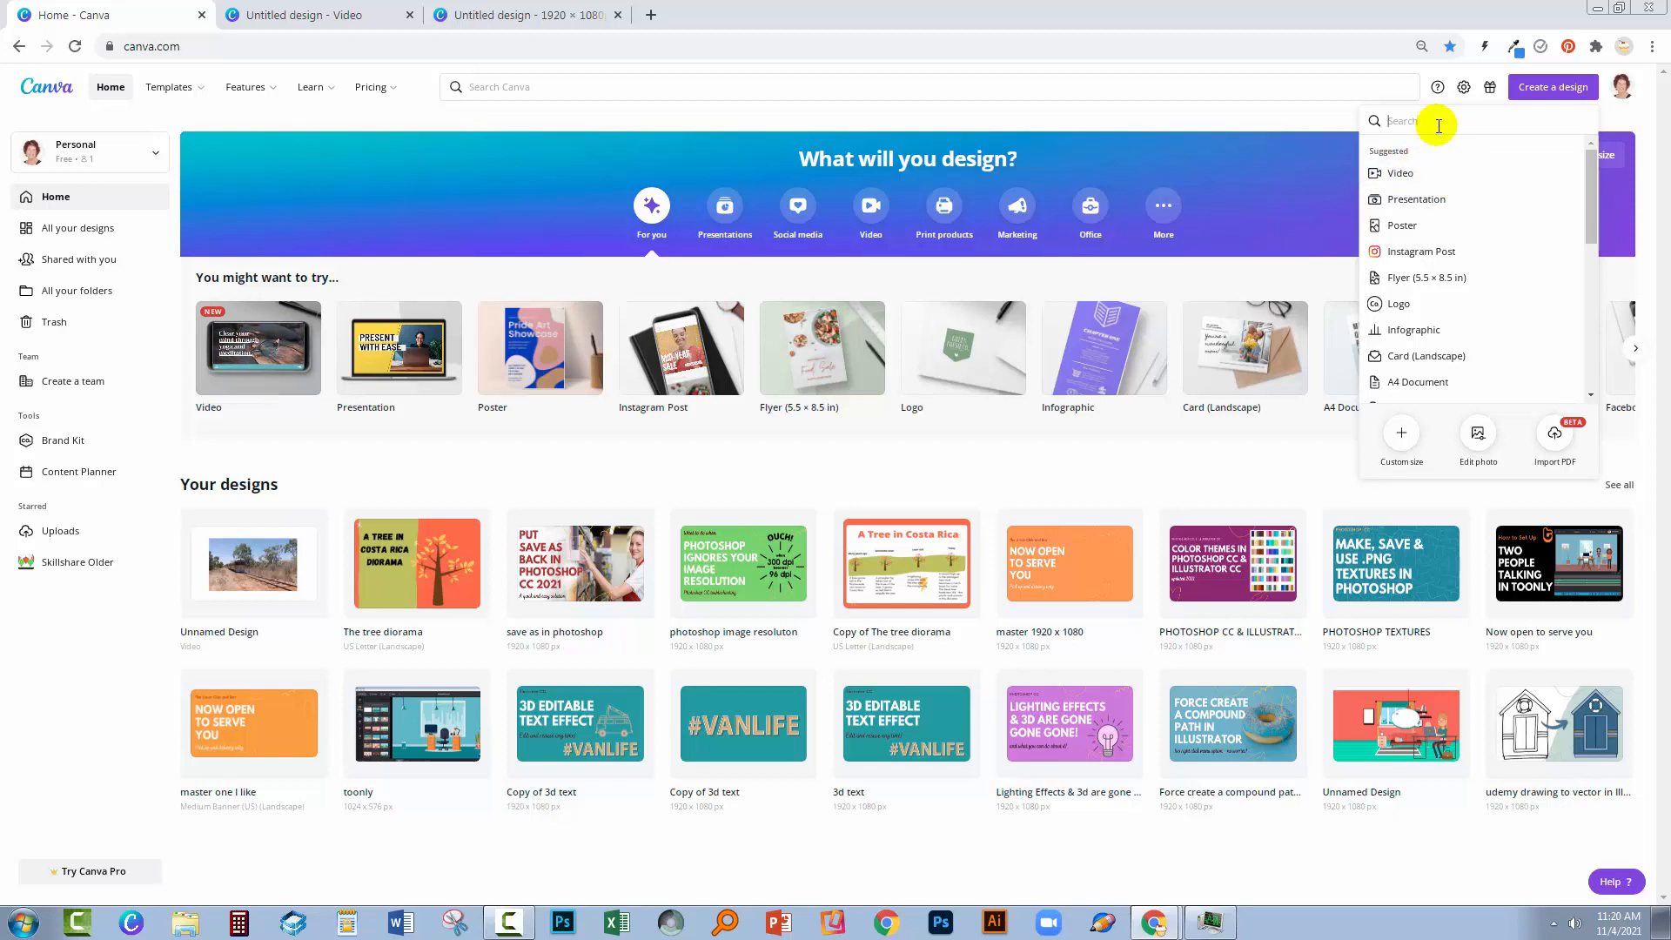
text(video)
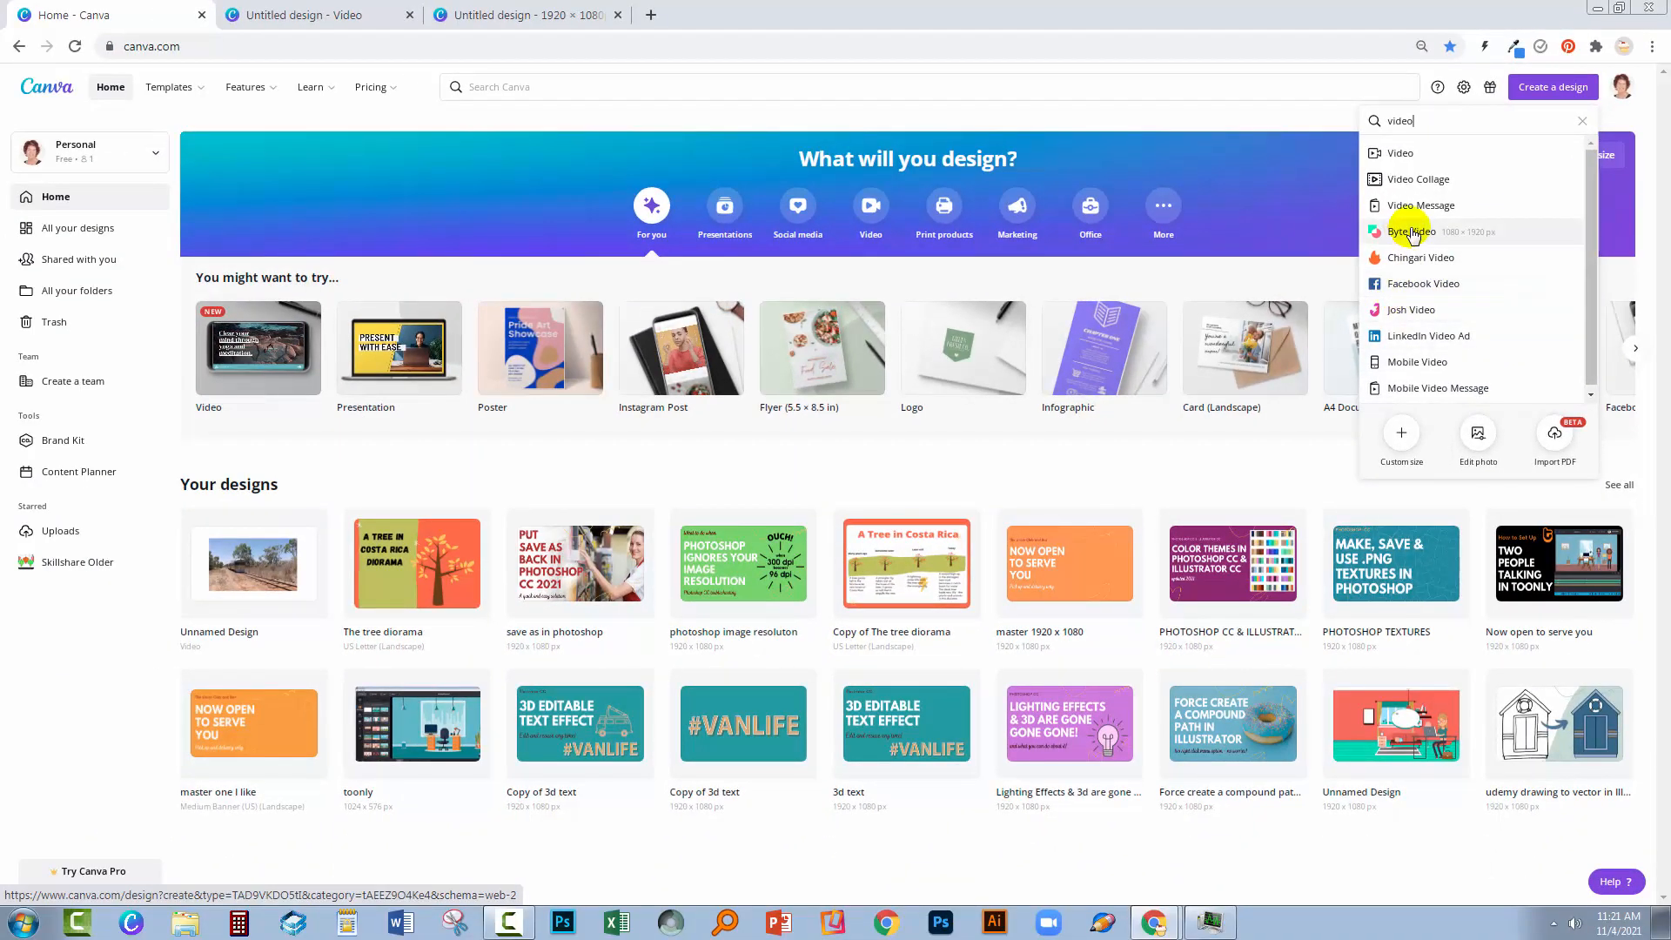
In the existing Video design, delete the train clip and add the 3.2-second train video from the uploads again.
click(338, 19)
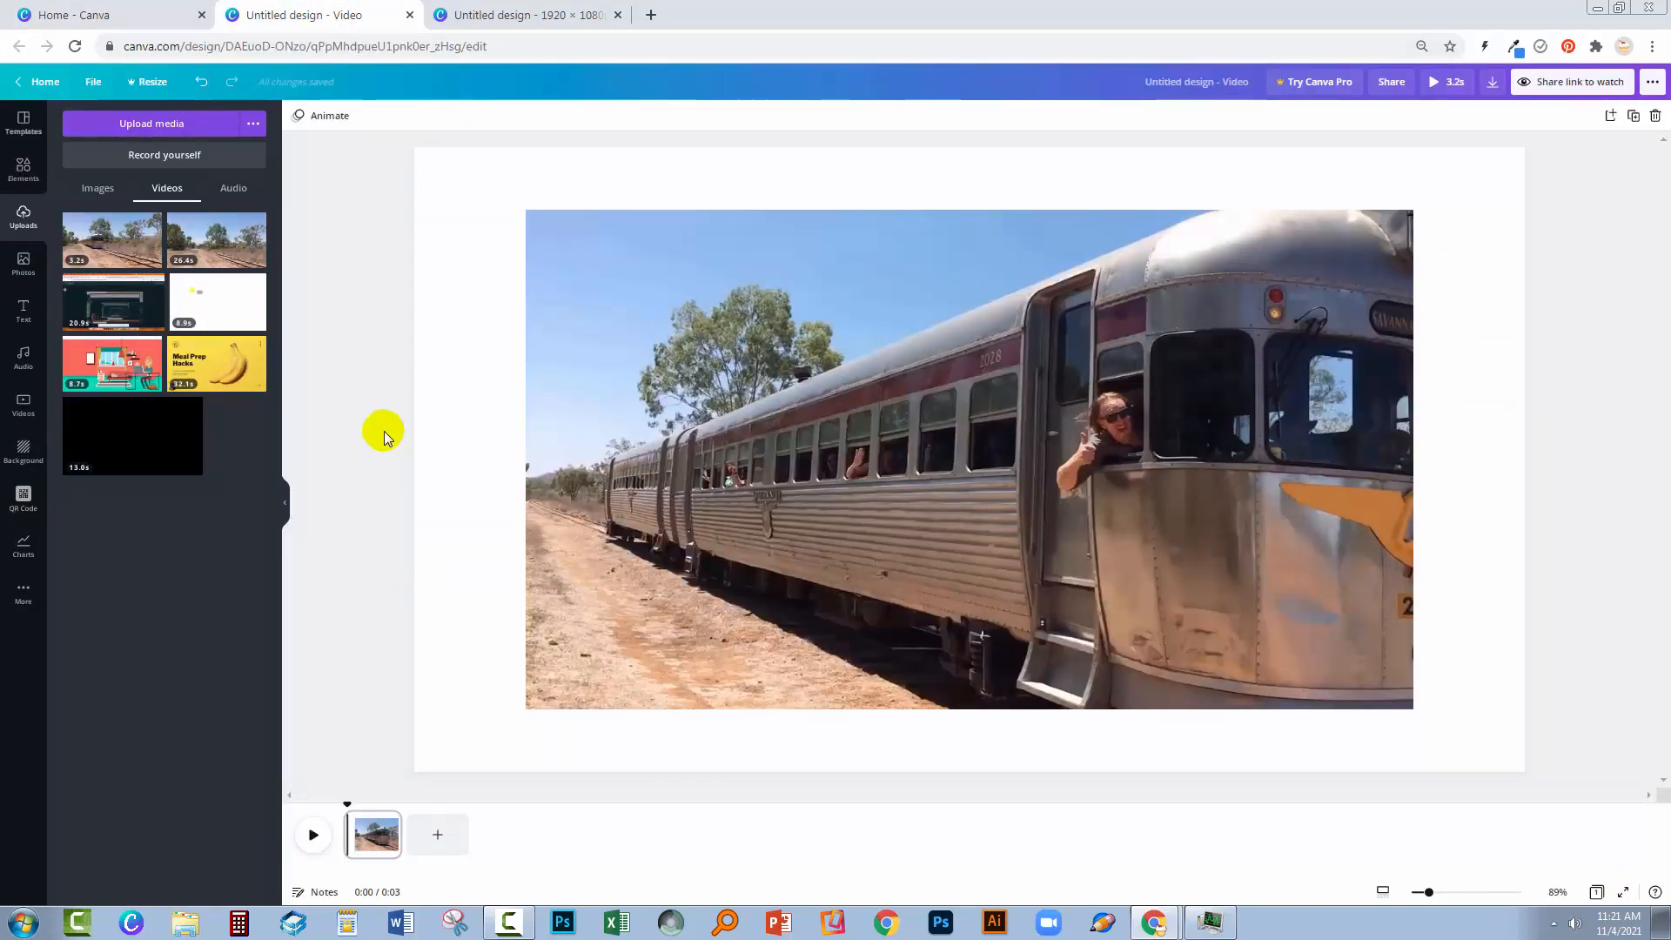
click(606, 431)
key(Delete)
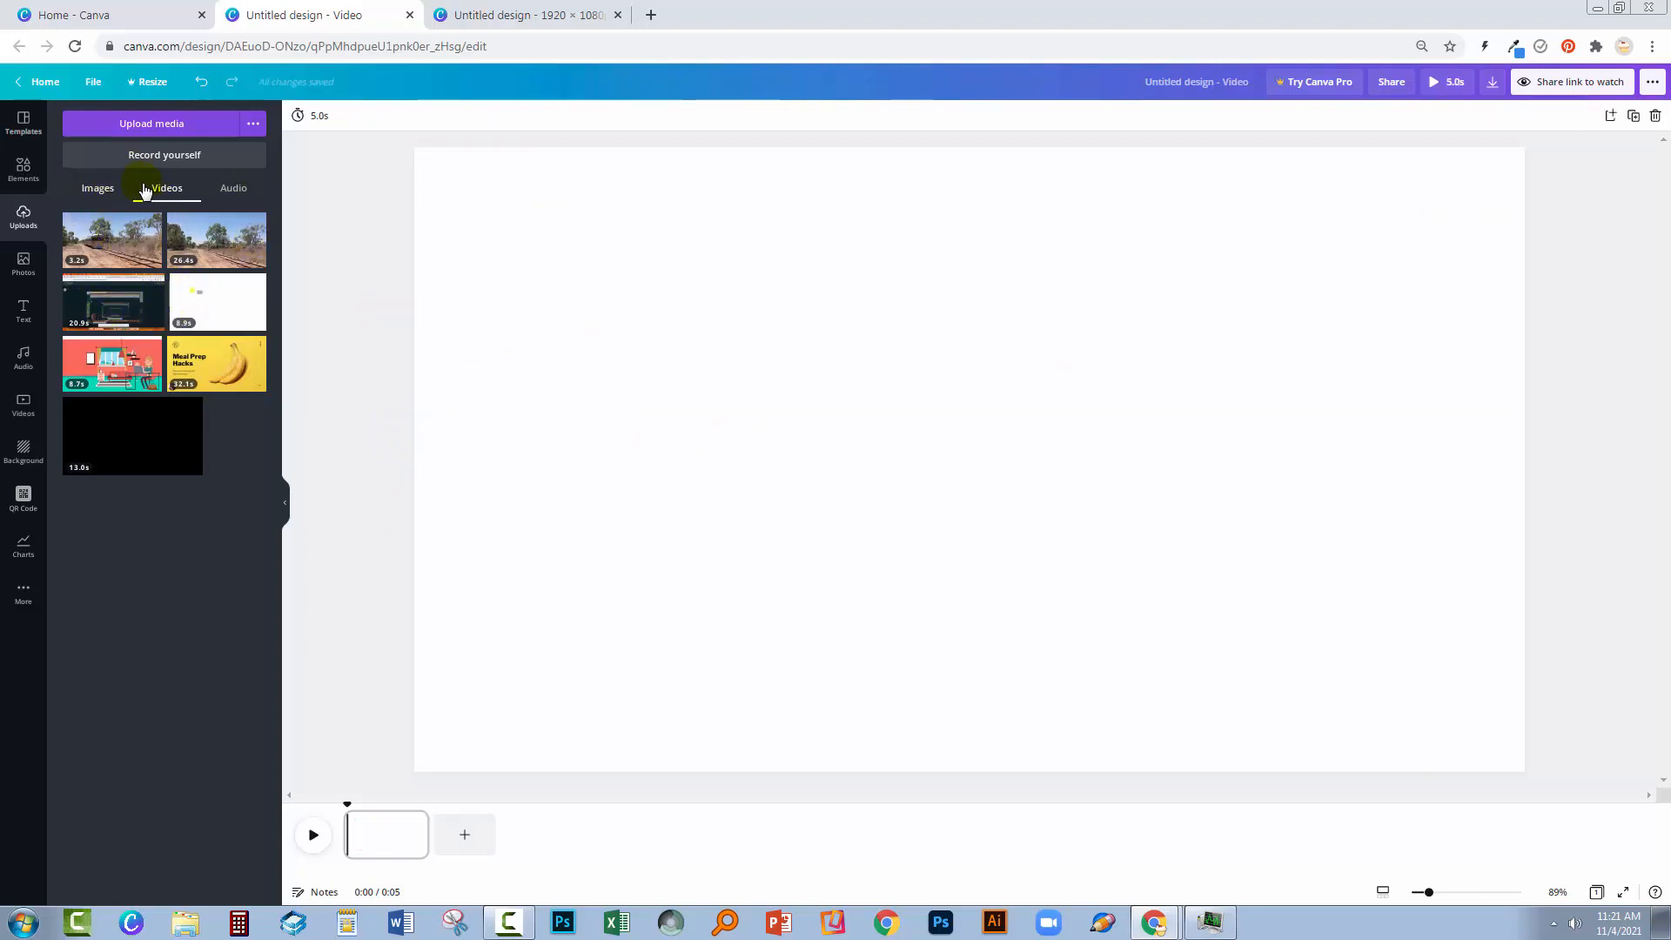
click(108, 250)
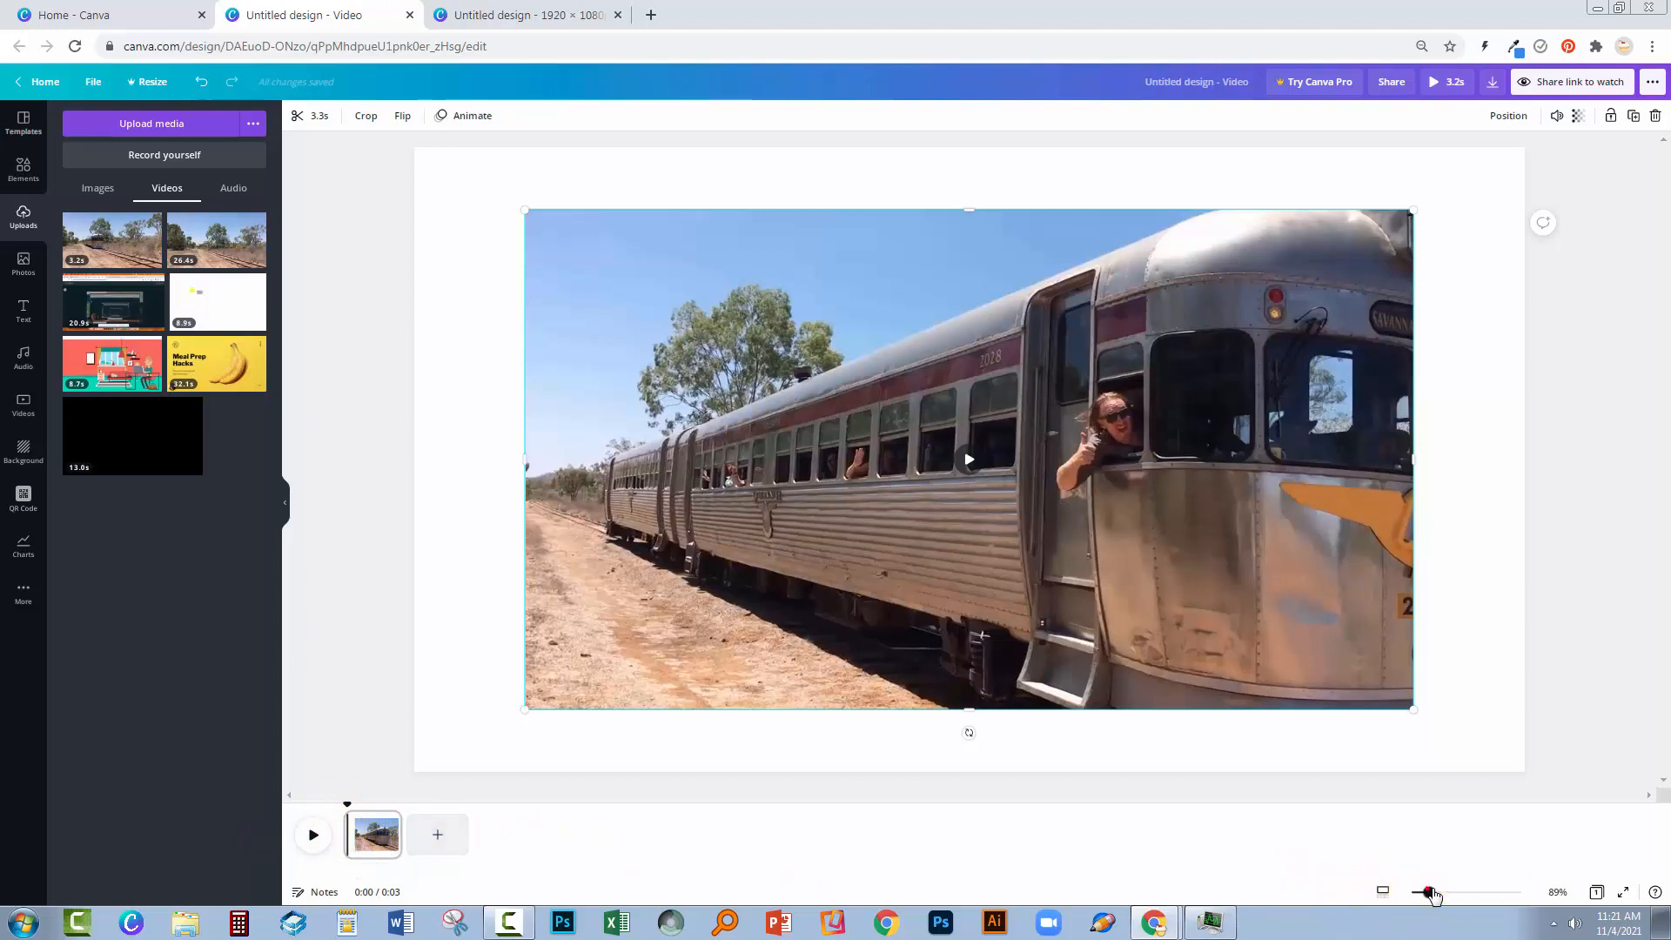
Split the train clip near its beginning, at about 0.6 seconds.
mouse_move(1425, 897)
mouse_down()
mouse_move(1445, 886)
mouse_move(1428, 886)
mouse_up()
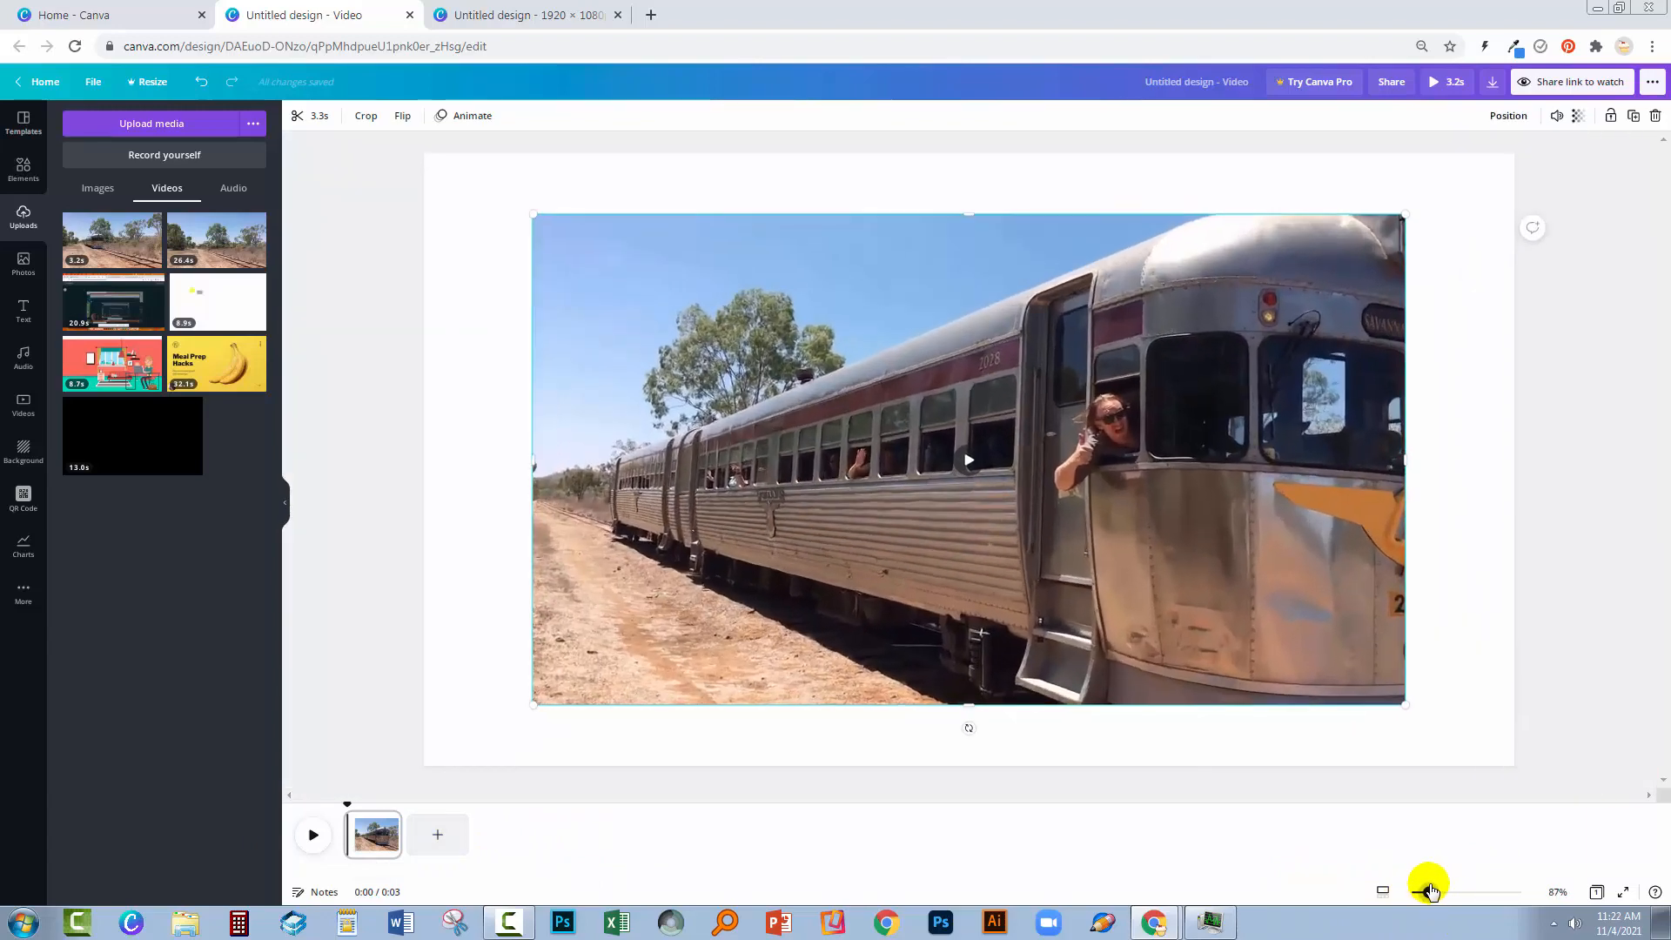
click(364, 833)
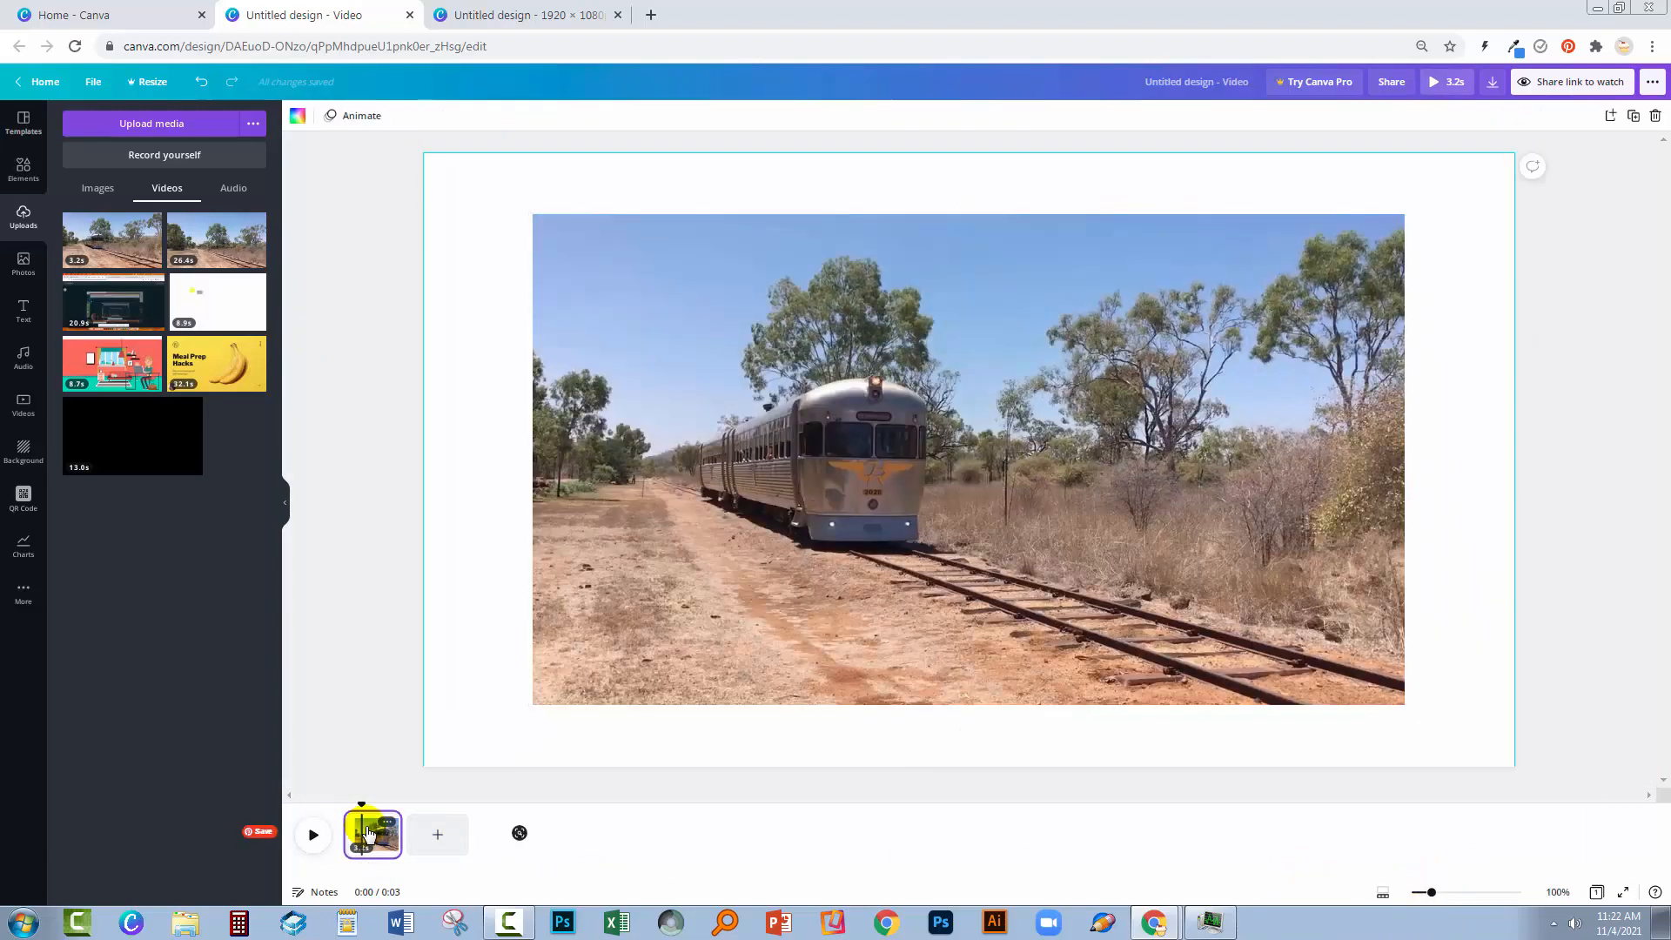
click(1382, 894)
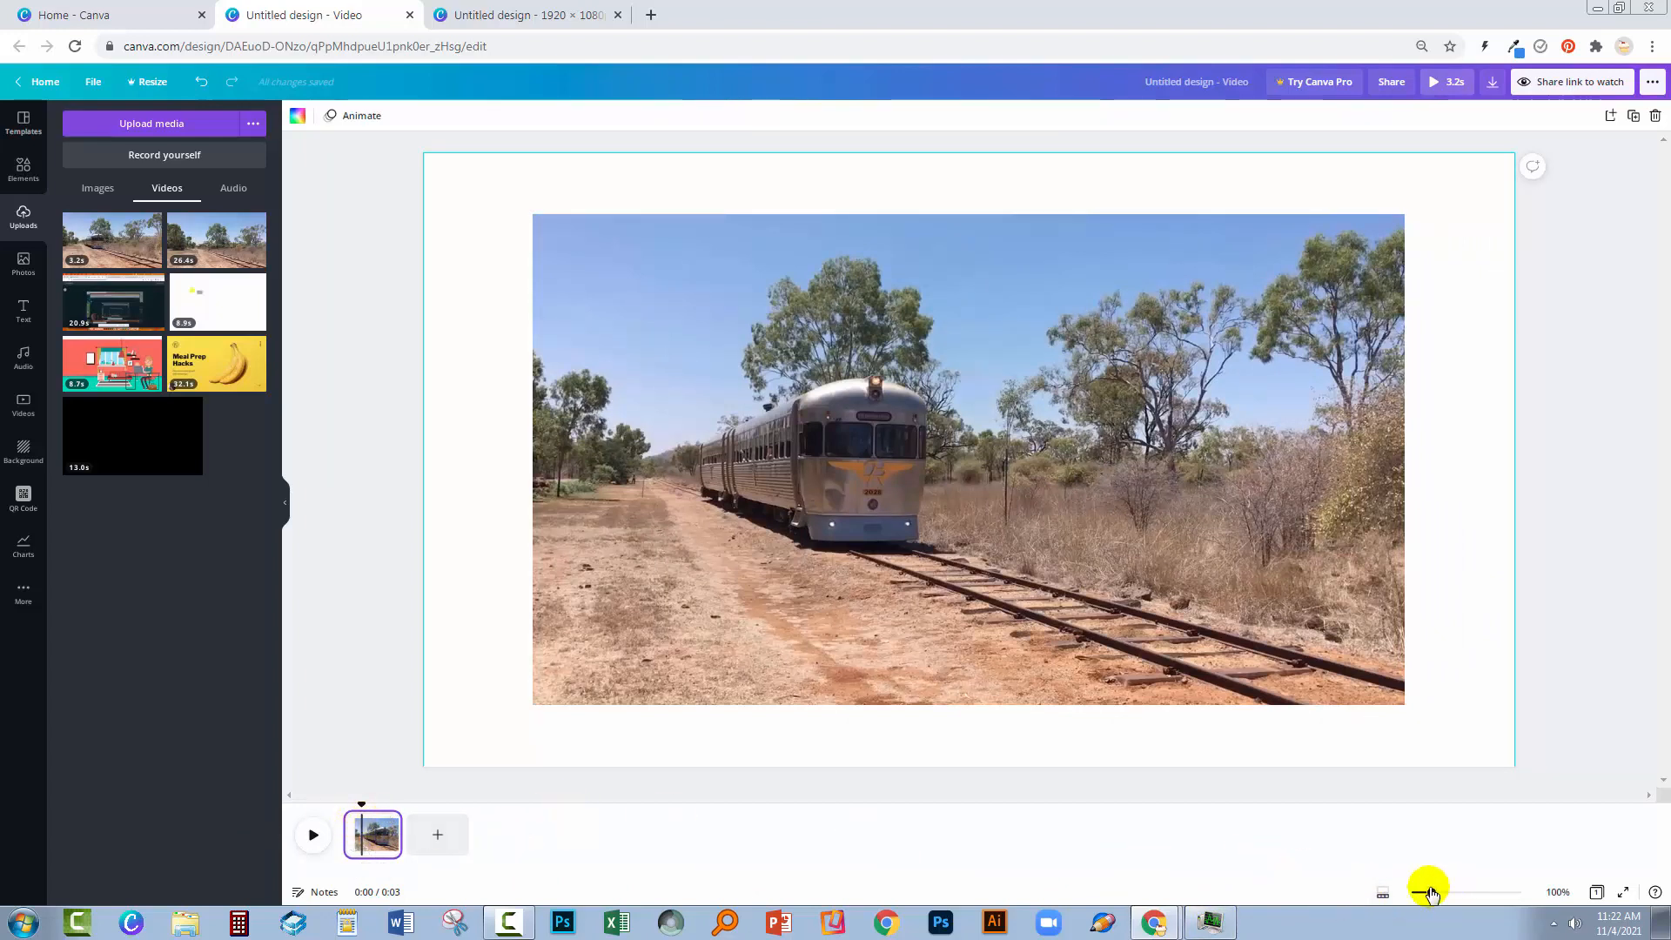
drag(1430, 892, 1536, 889)
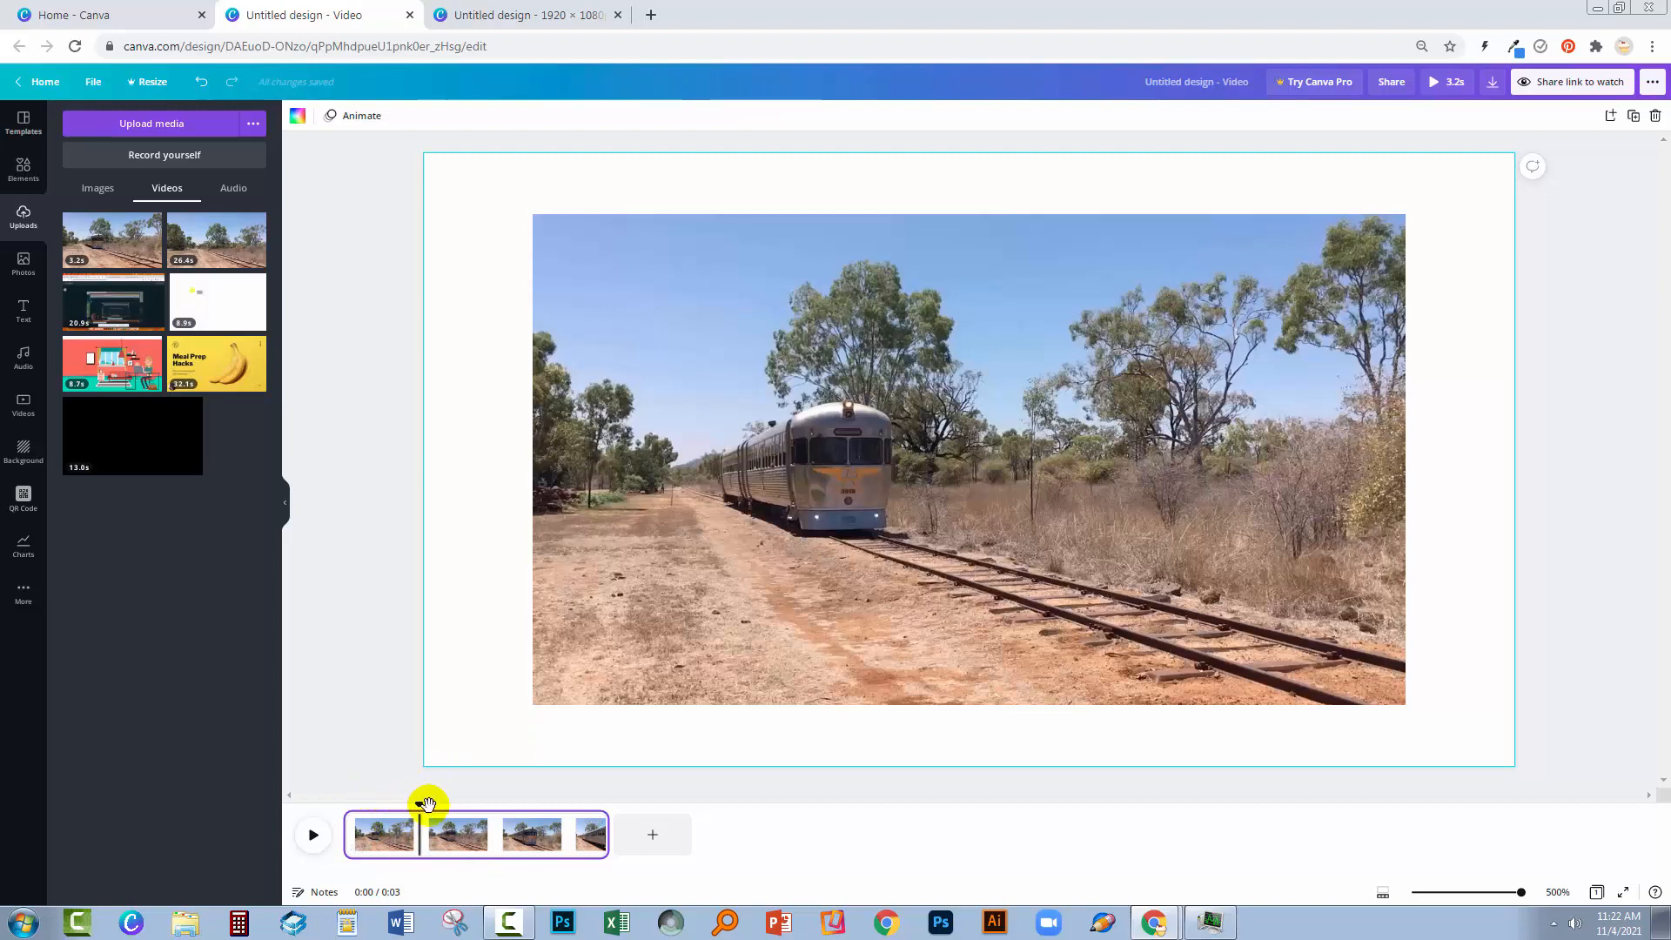
mouse_move(422, 800)
mouse_down()
mouse_move(346, 797)
mouse_move(398, 799)
mouse_up()
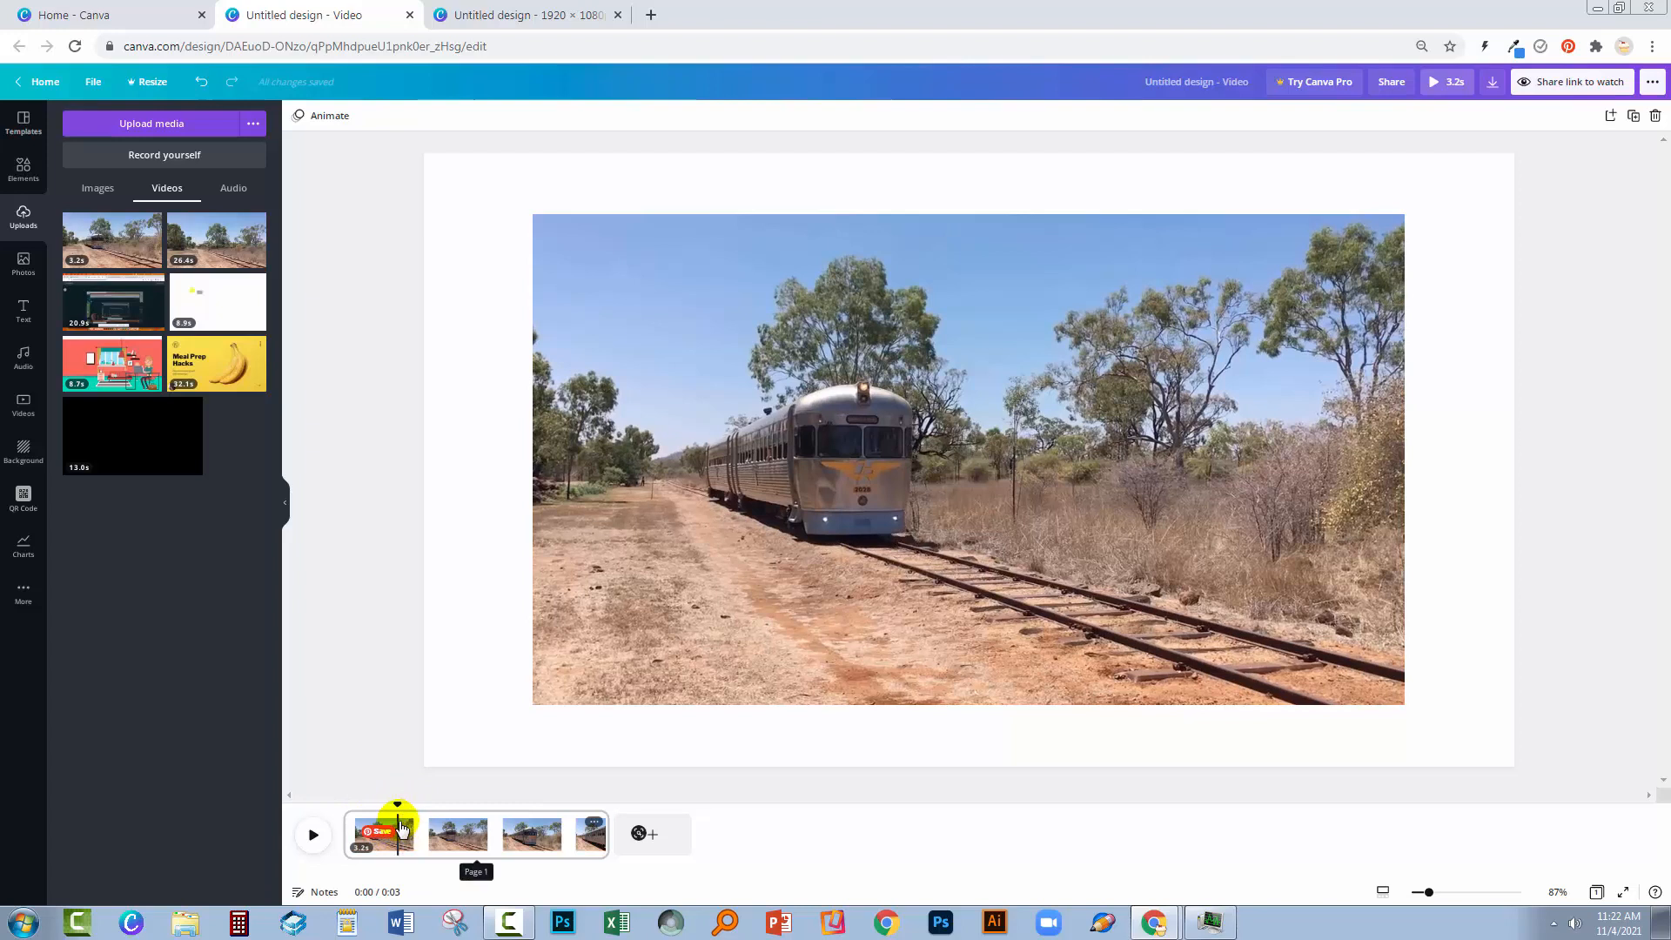
right_click(394, 825)
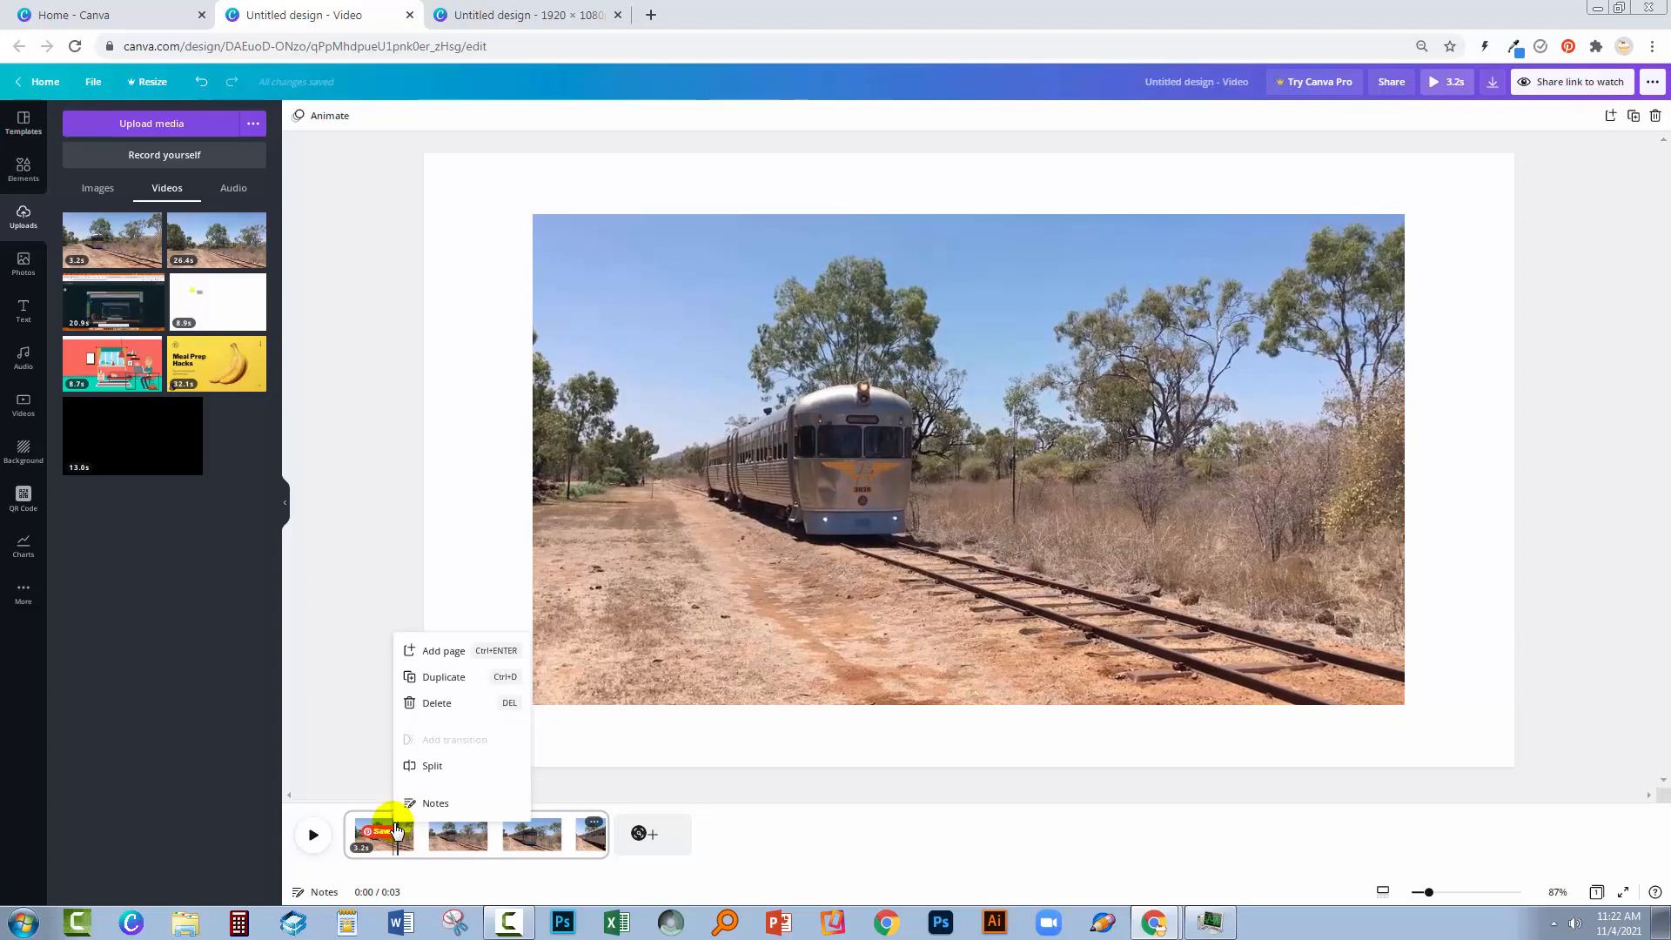
click(430, 766)
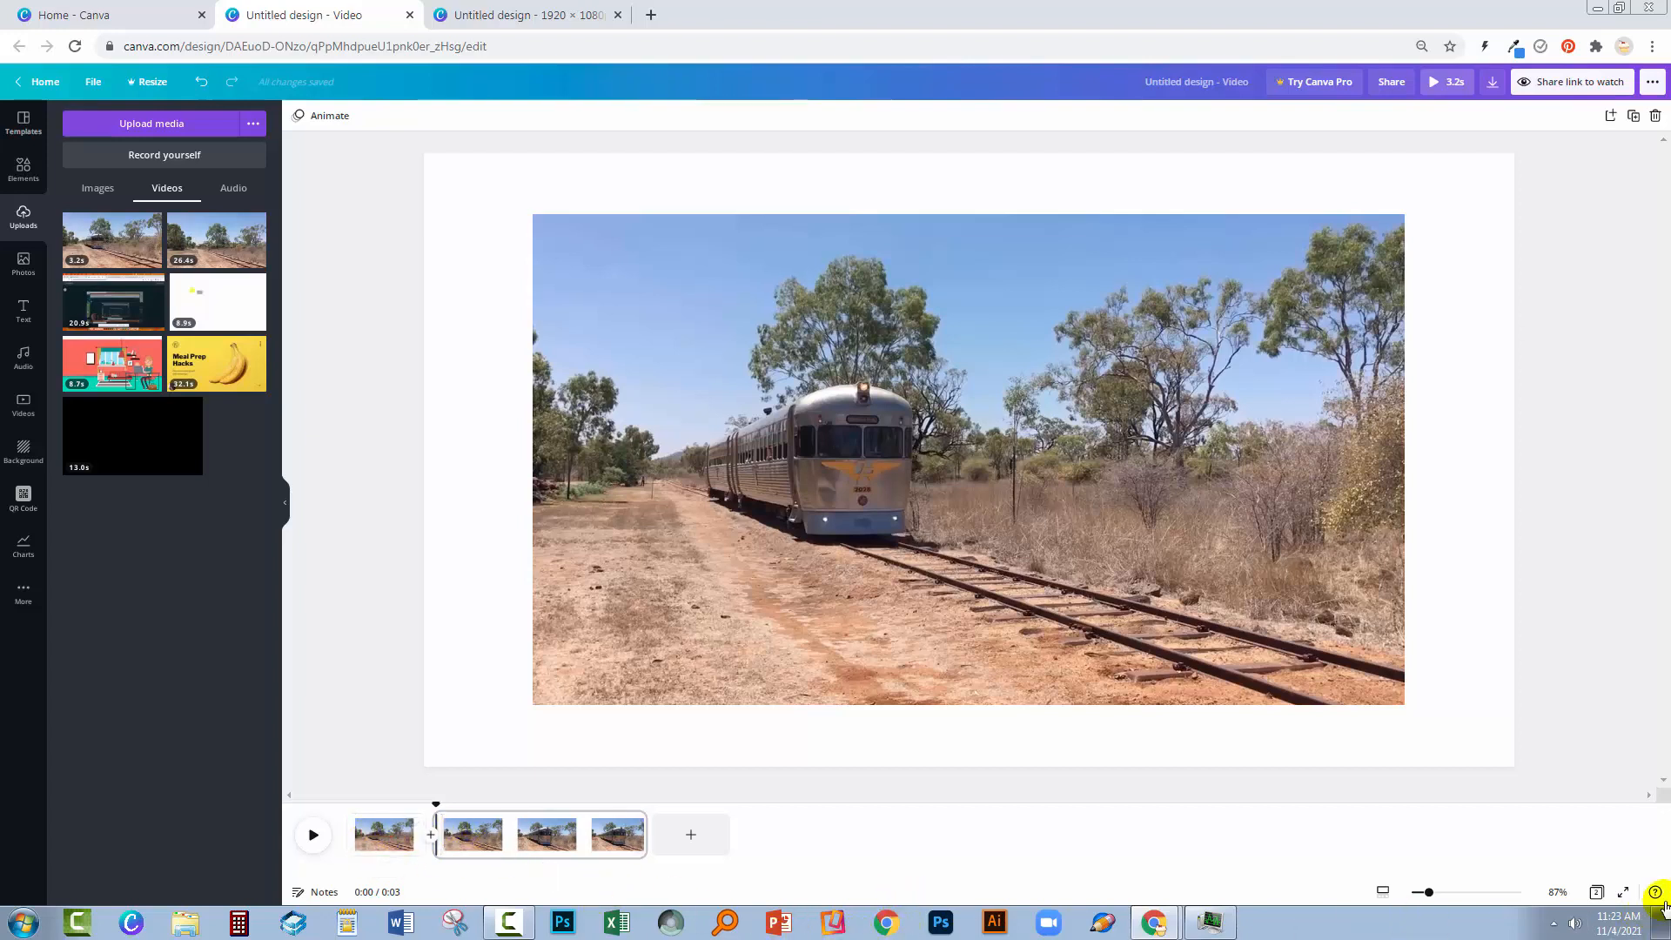
Review the split pages in the grid overview and return to the timeline.
click(1597, 893)
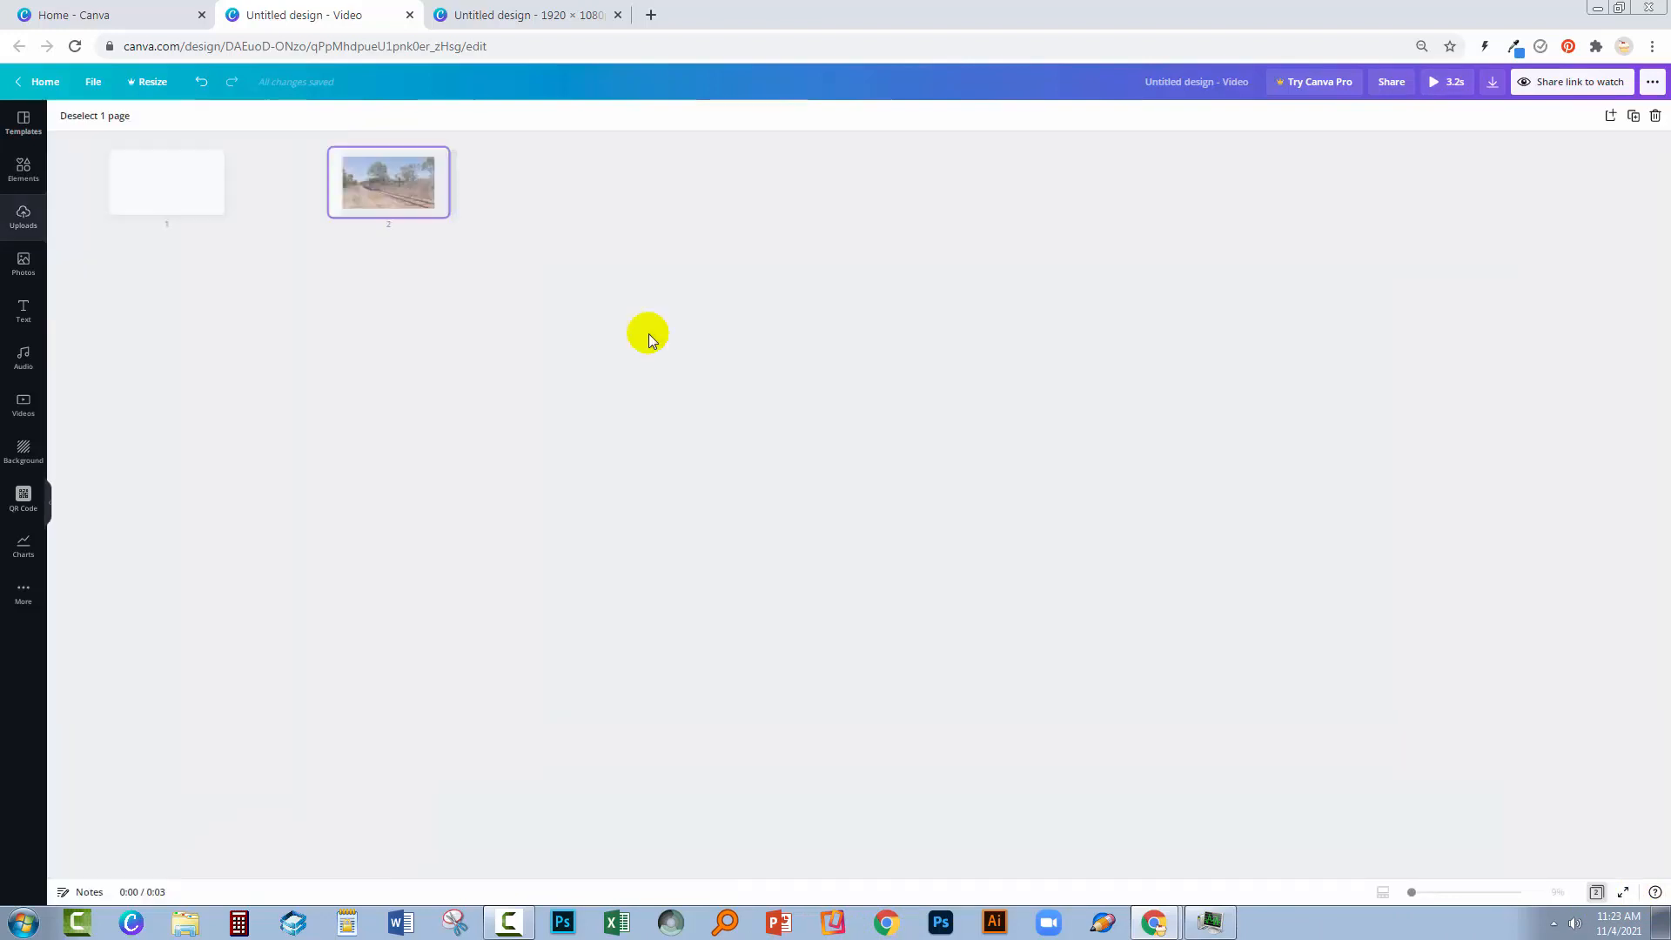
click(1418, 891)
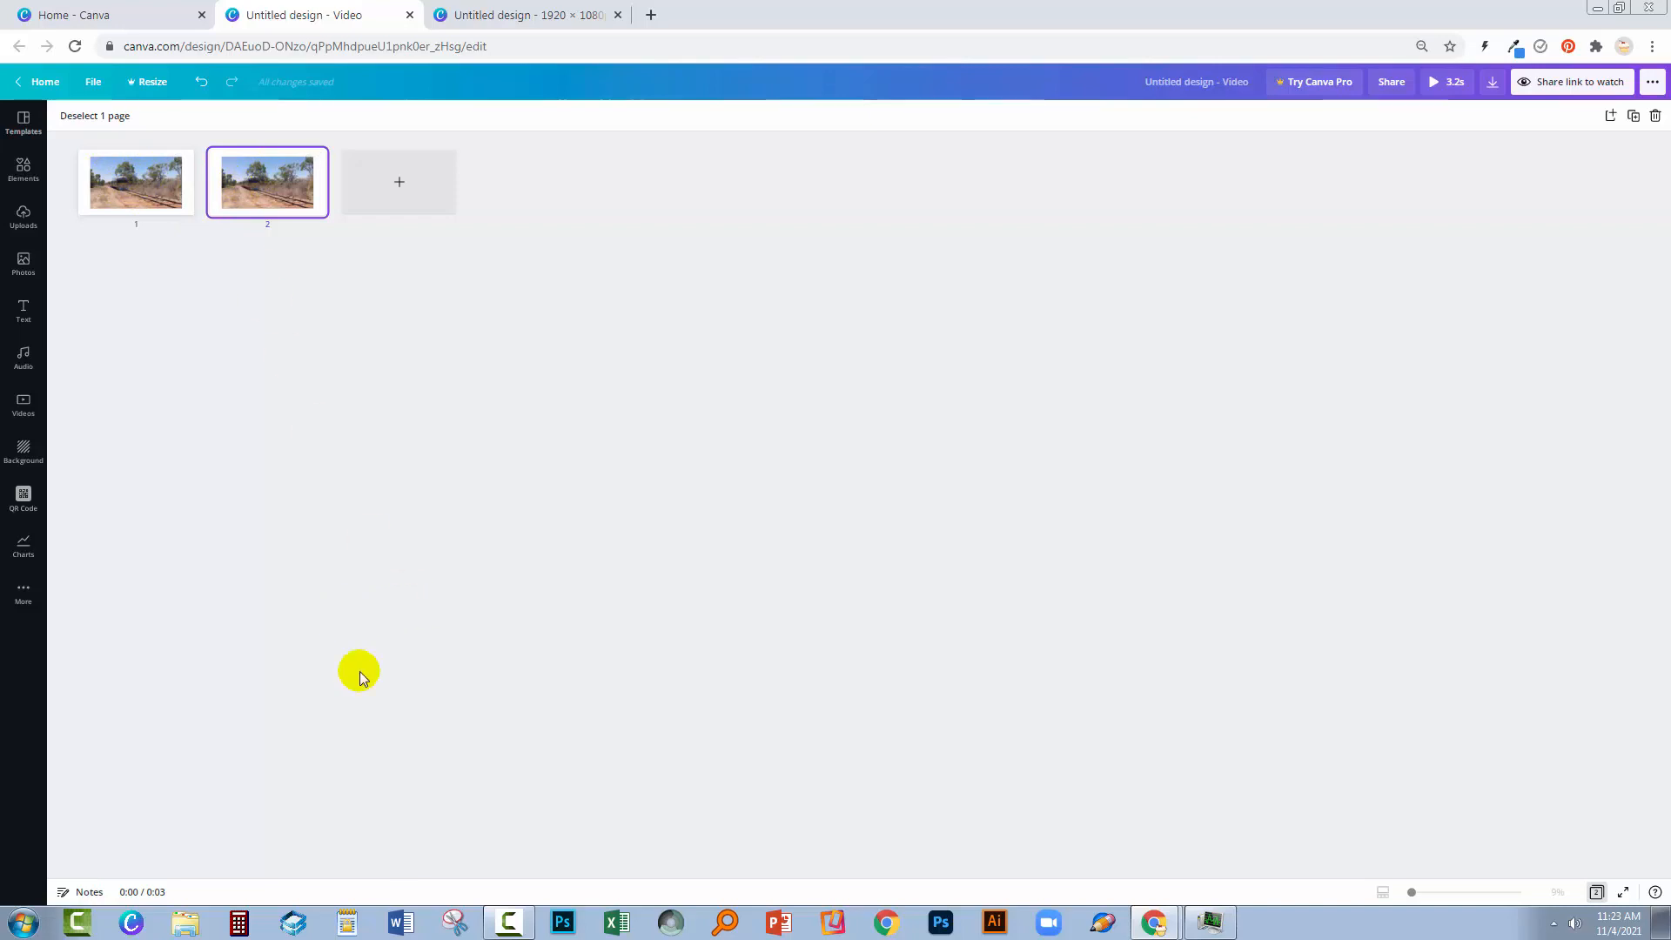
click(1597, 892)
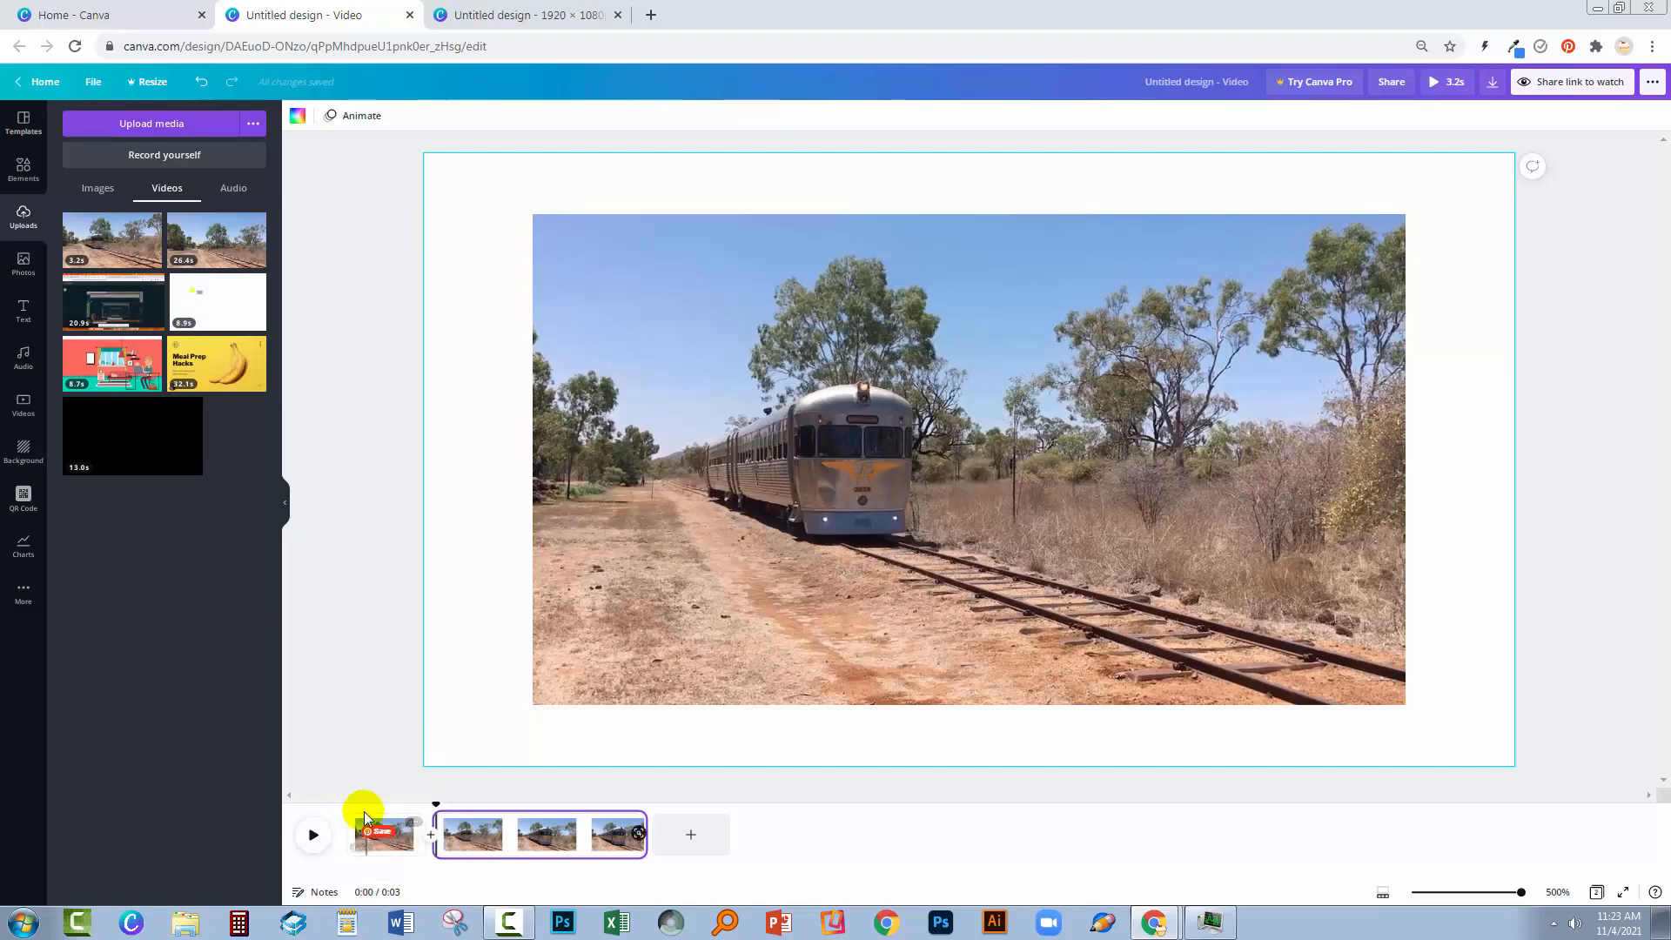
Delete the short first section of the split train clip from the timeline.
click(367, 828)
right_click(369, 829)
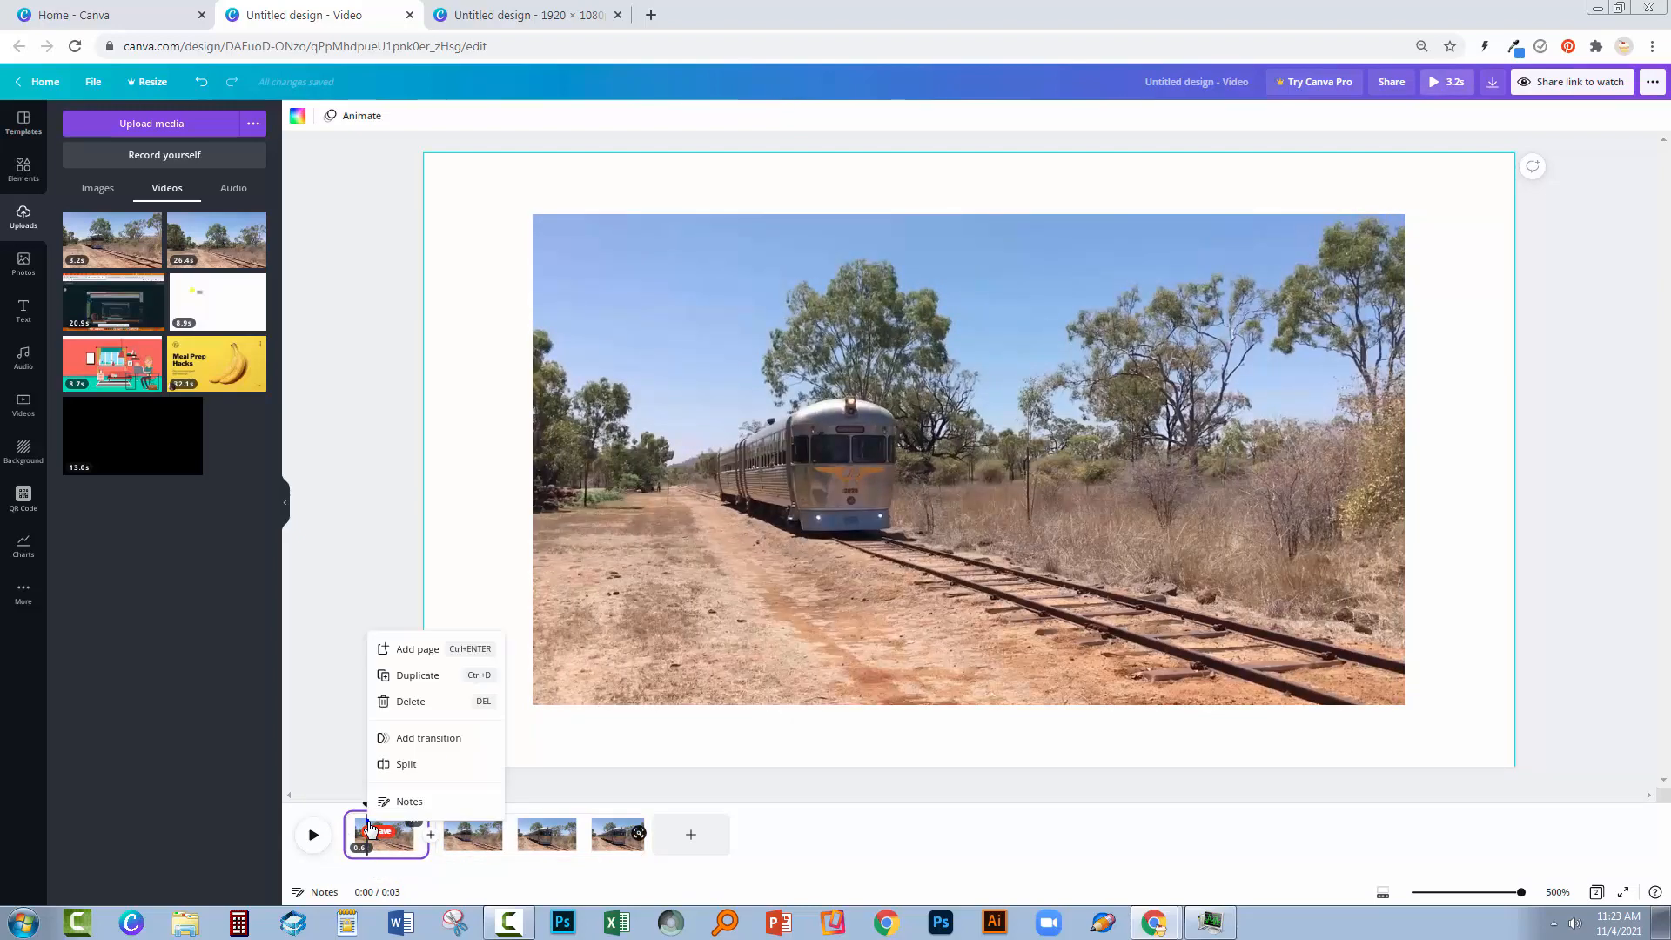
click(411, 702)
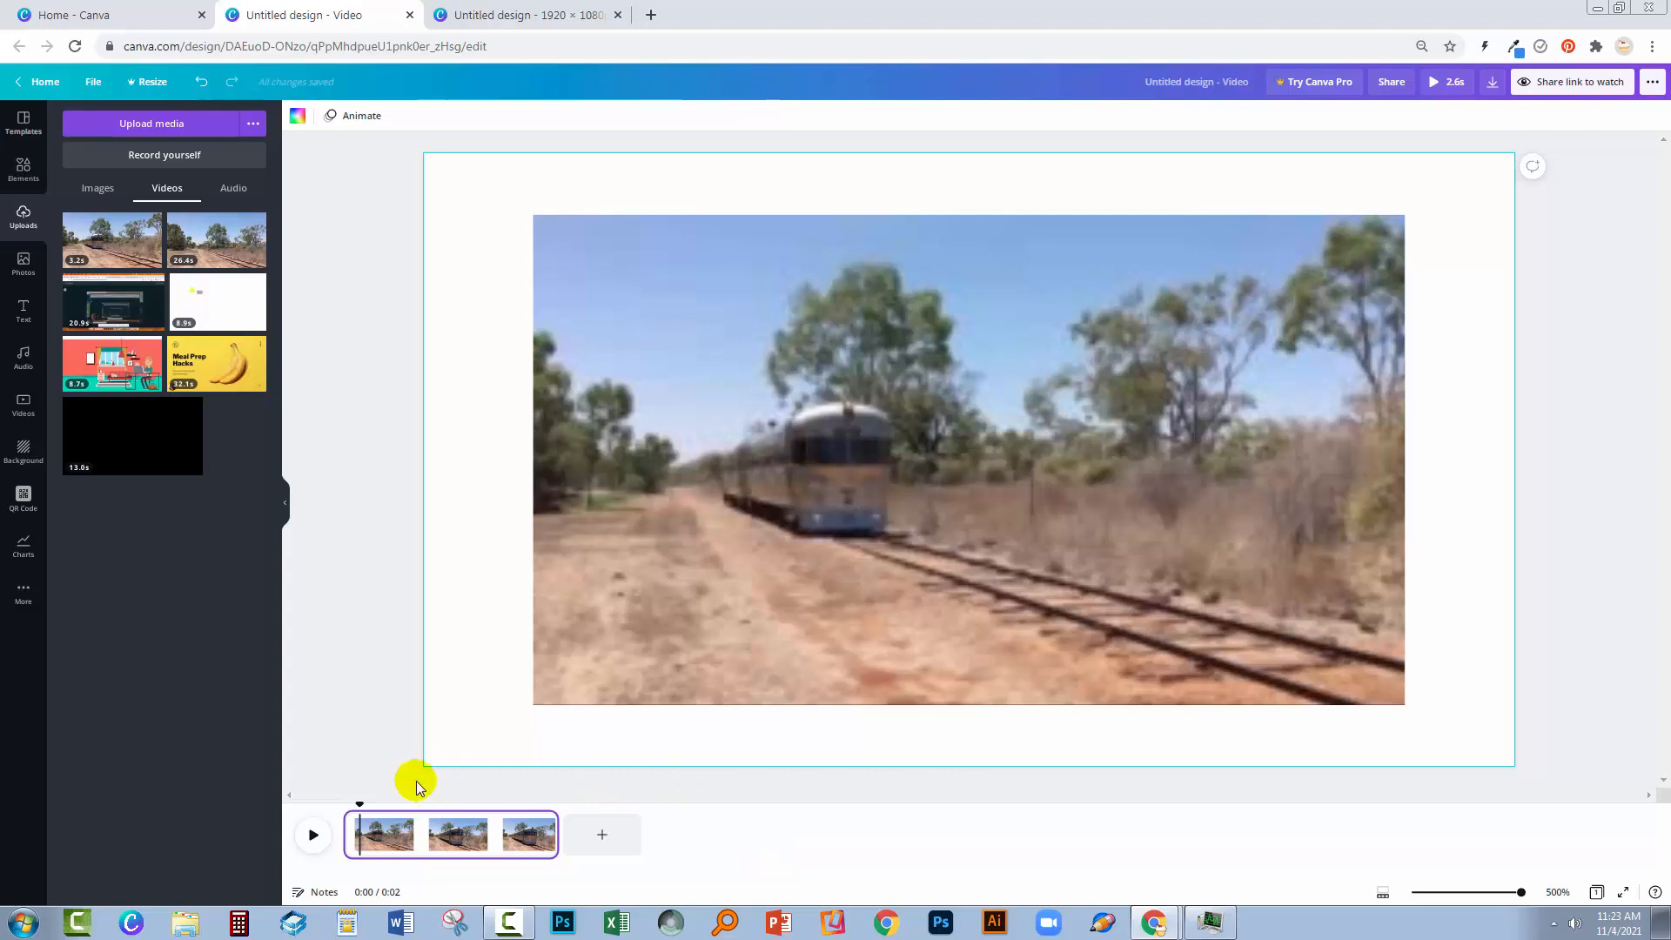
Split the remaining train clip near its end, at about 2.0 seconds.
click(361, 802)
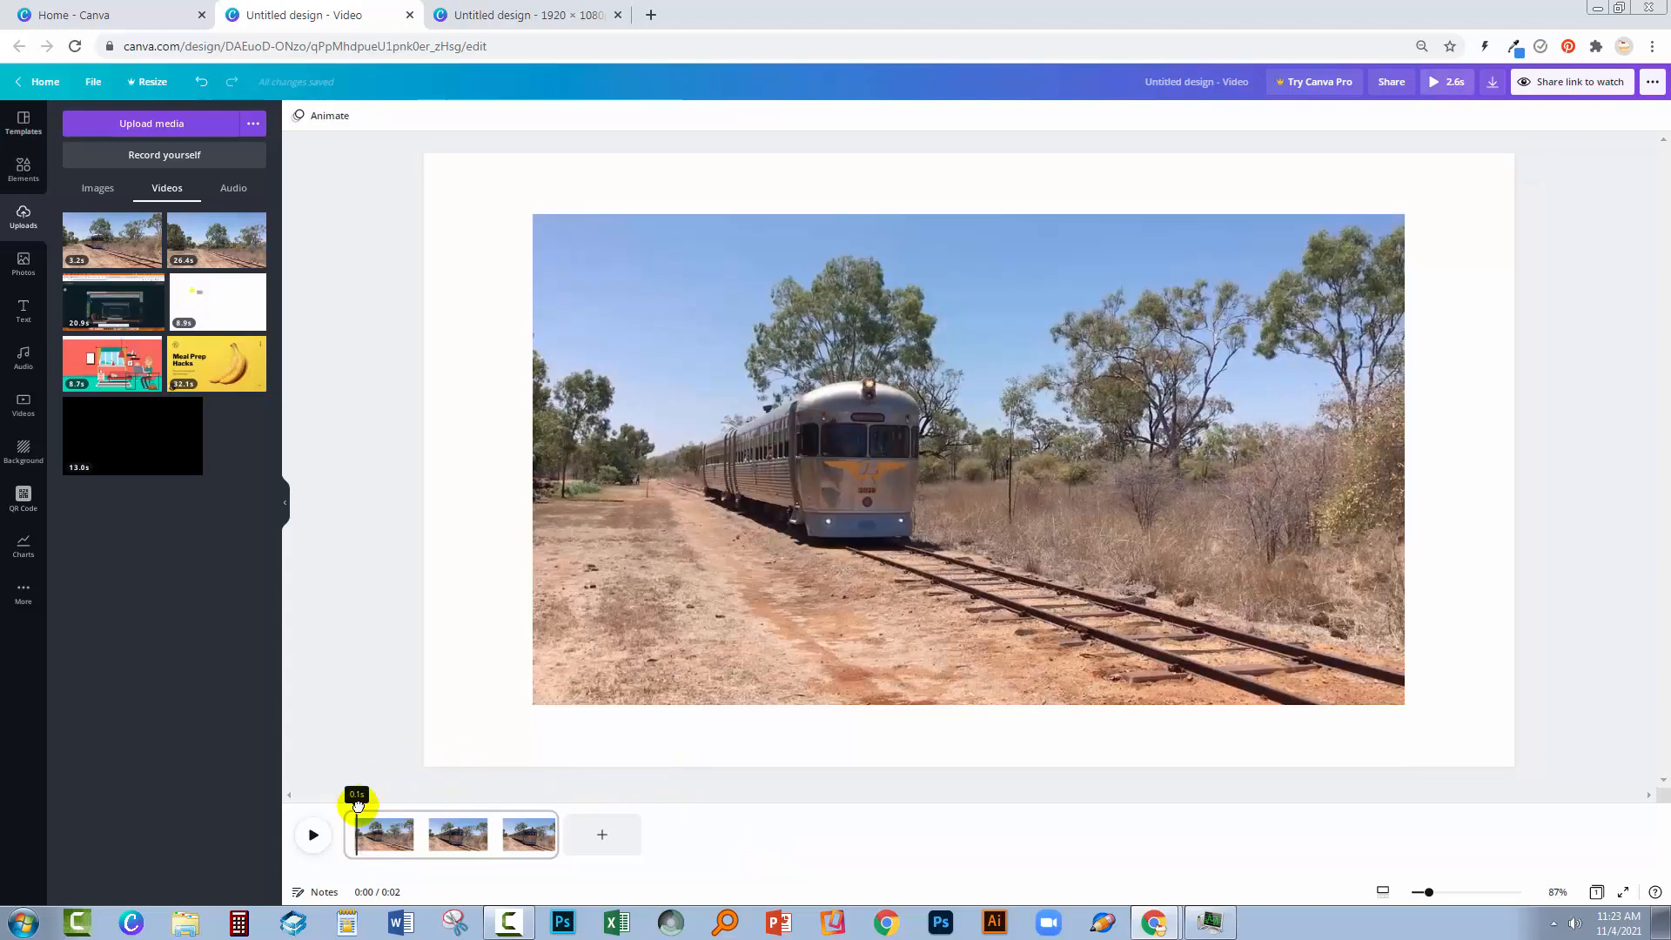
drag(361, 805, 510, 821)
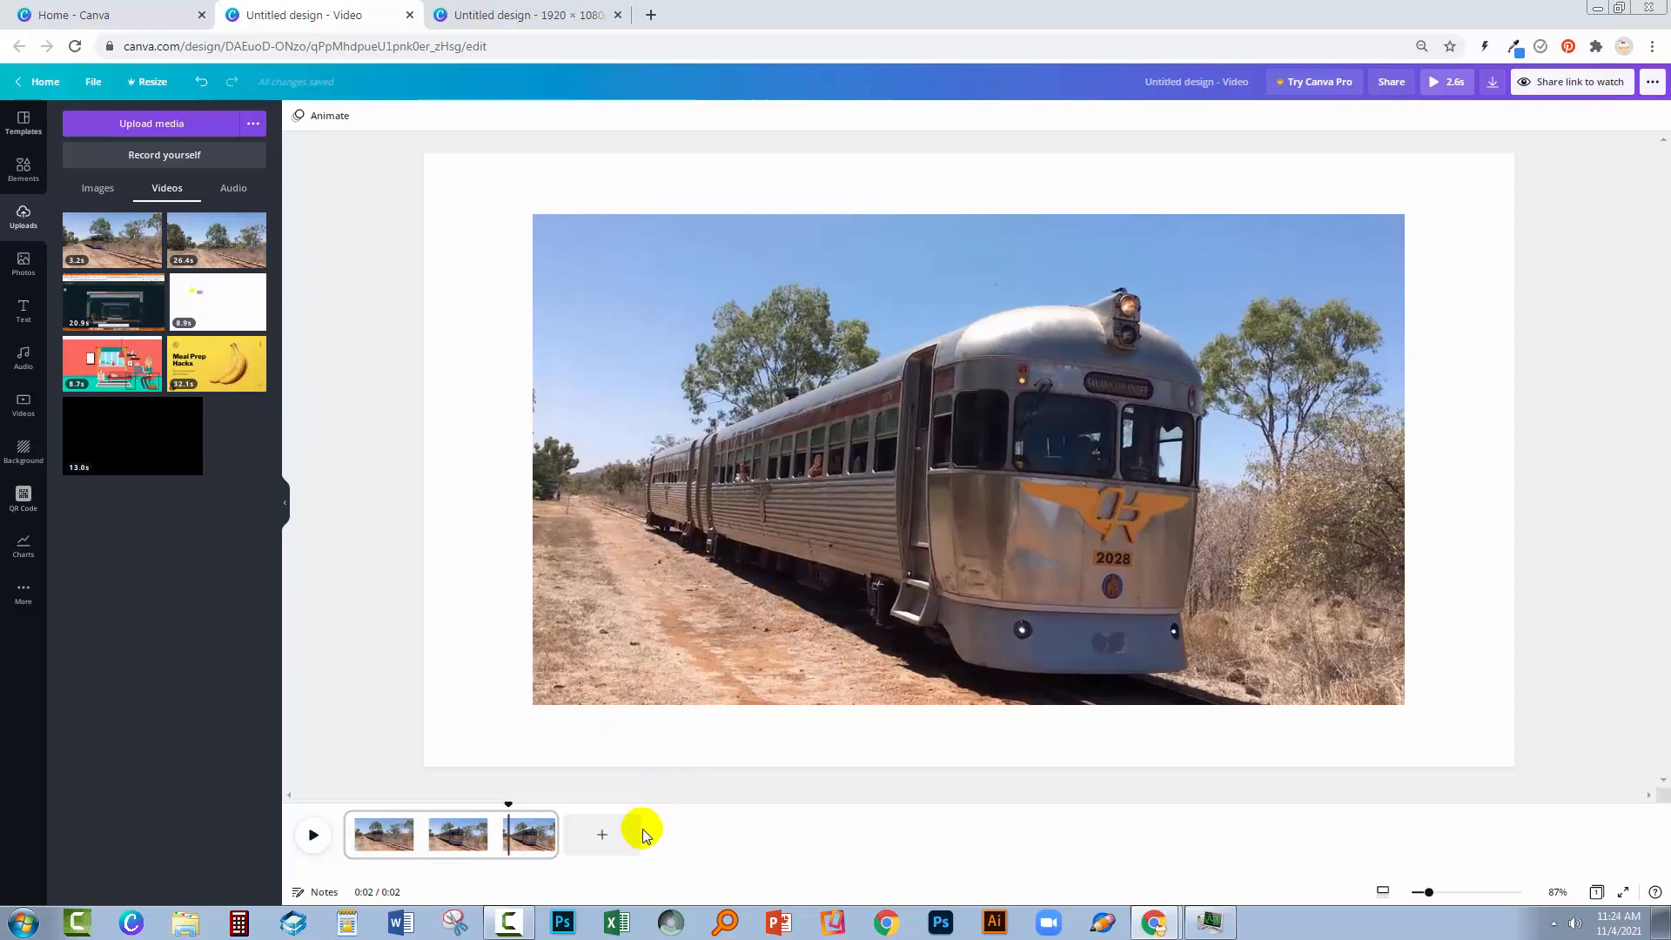
right_click(526, 840)
click(548, 773)
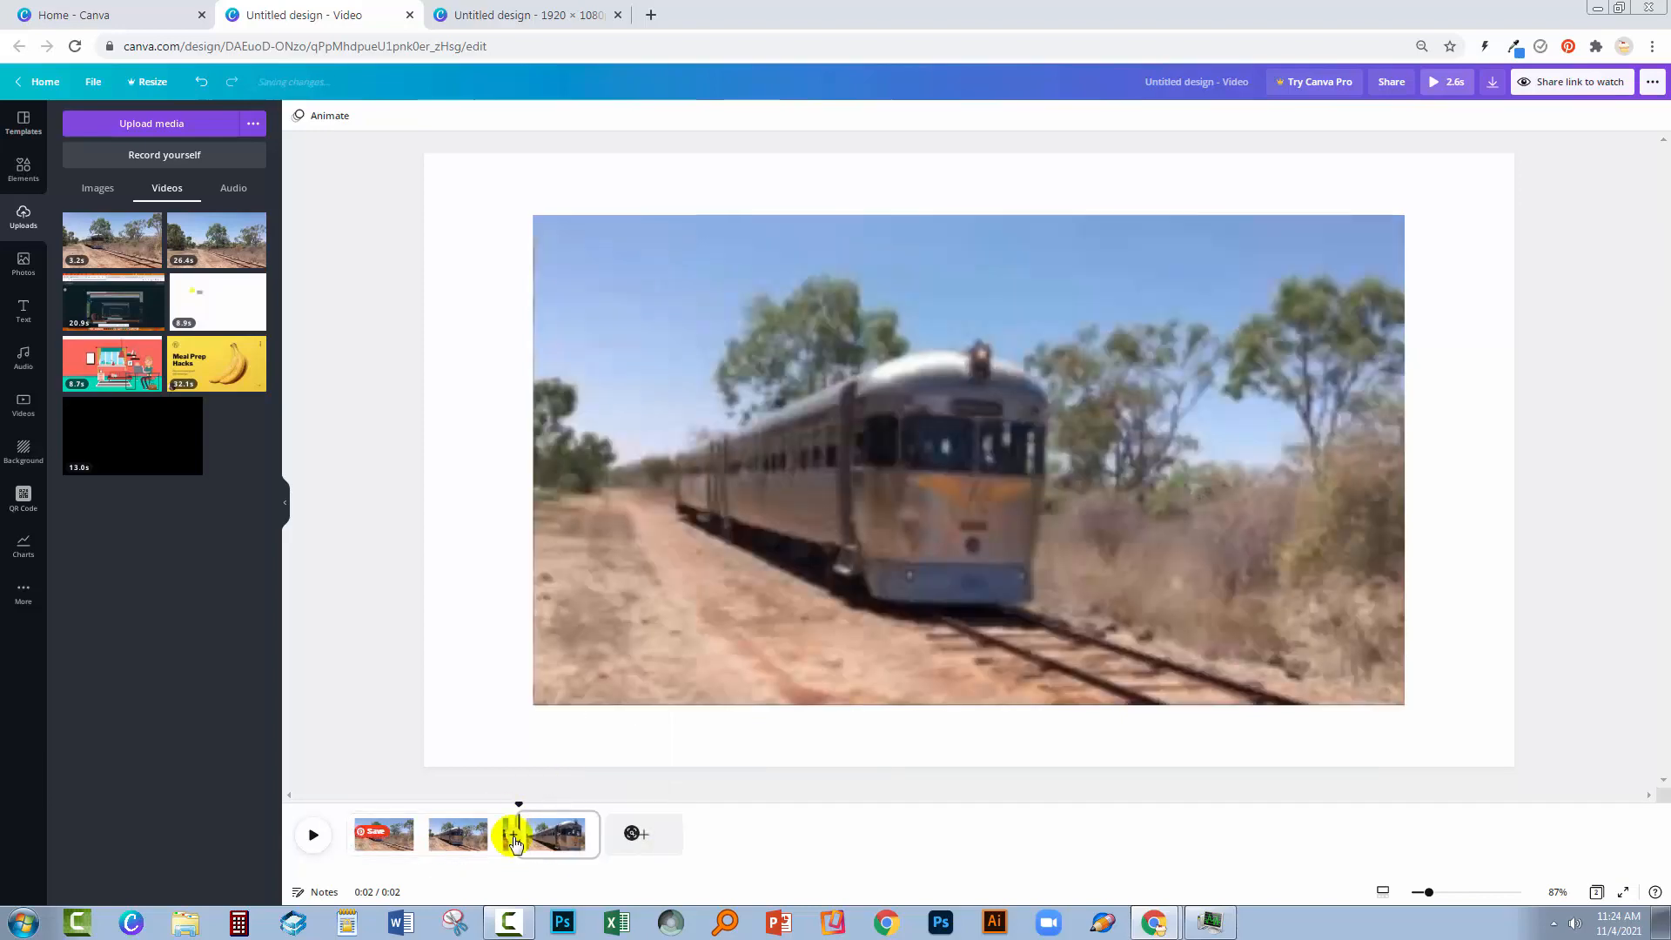
Check both sections of the train clip, delete the short last one, and preview the remaining footage.
click(539, 840)
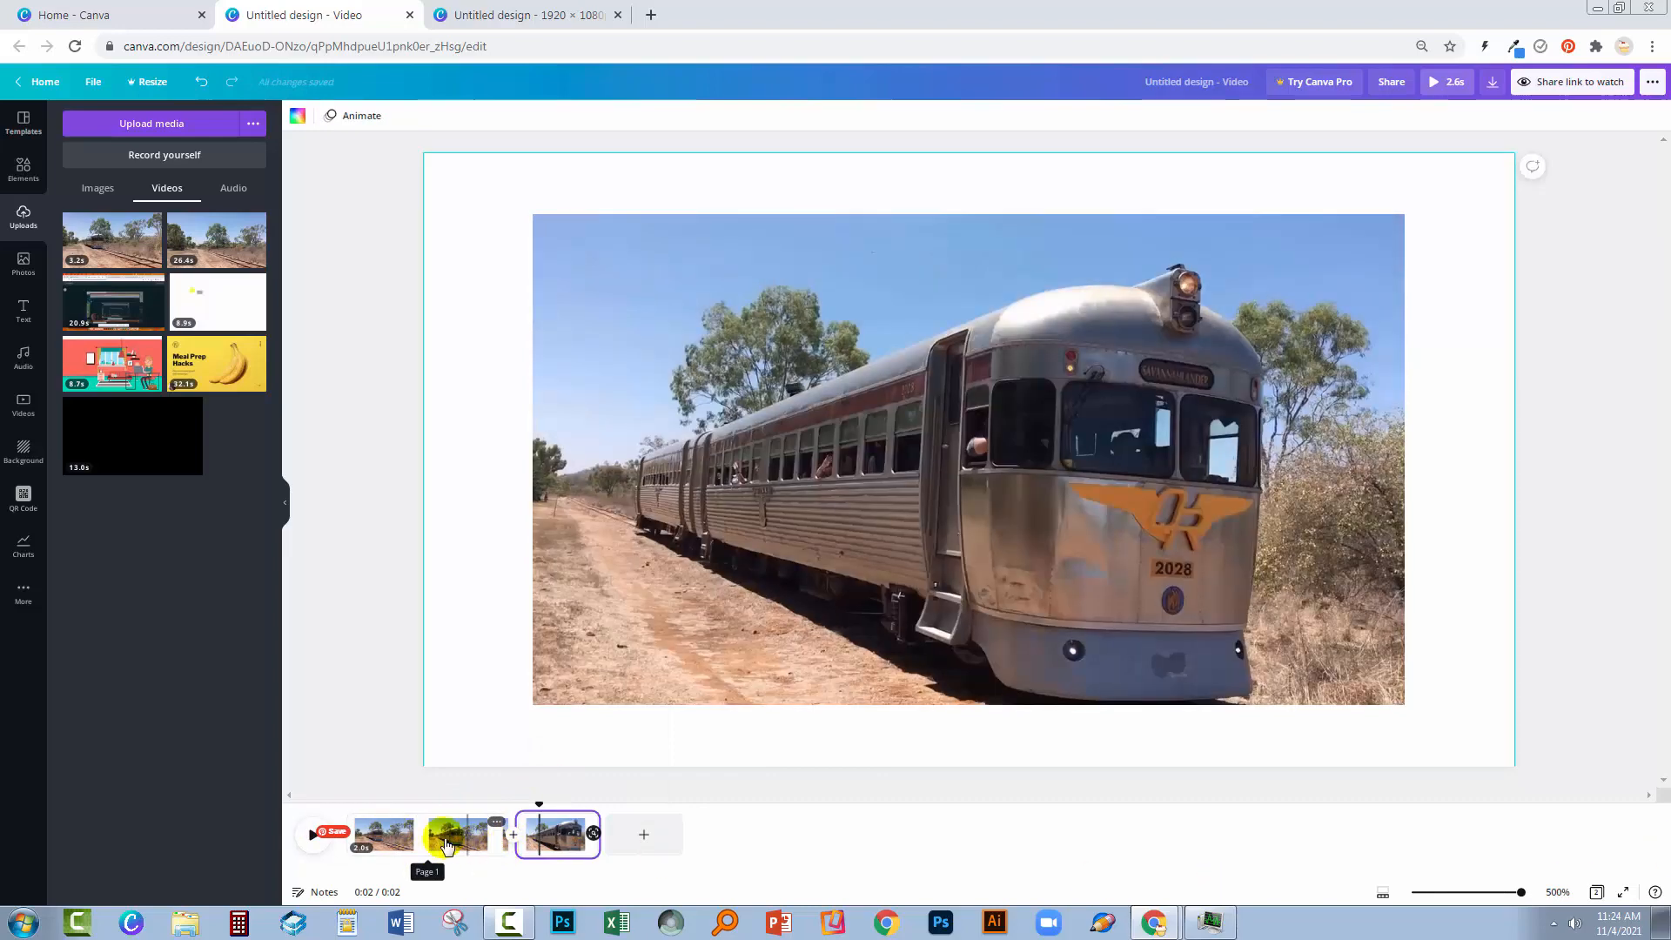
click(398, 836)
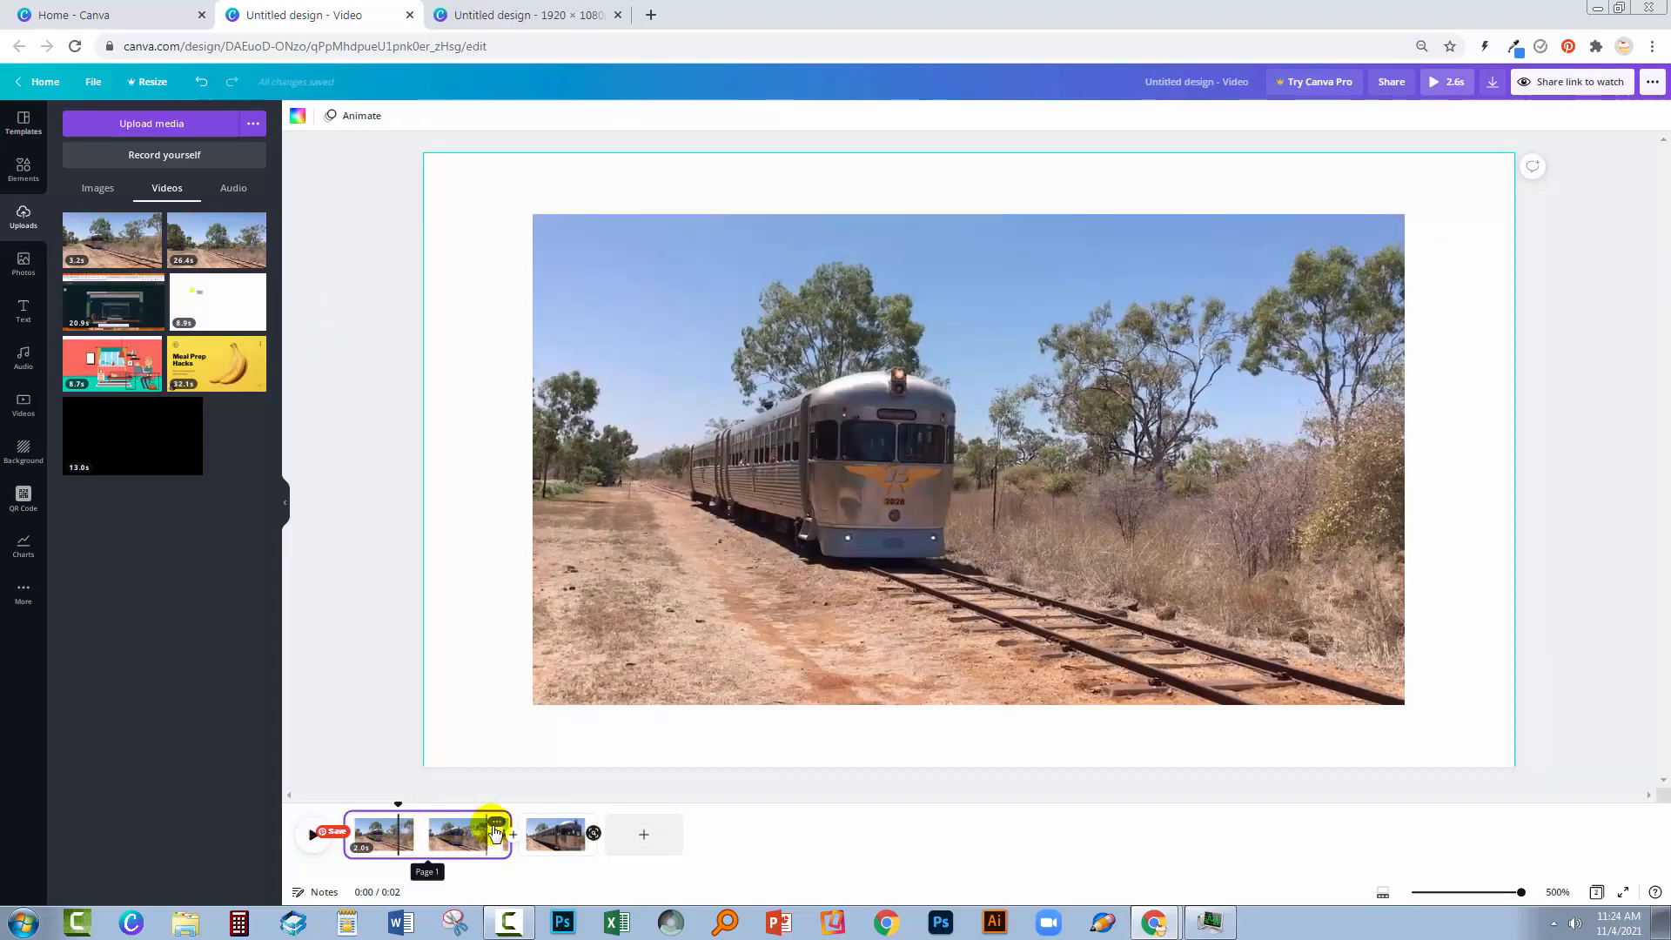
click(556, 833)
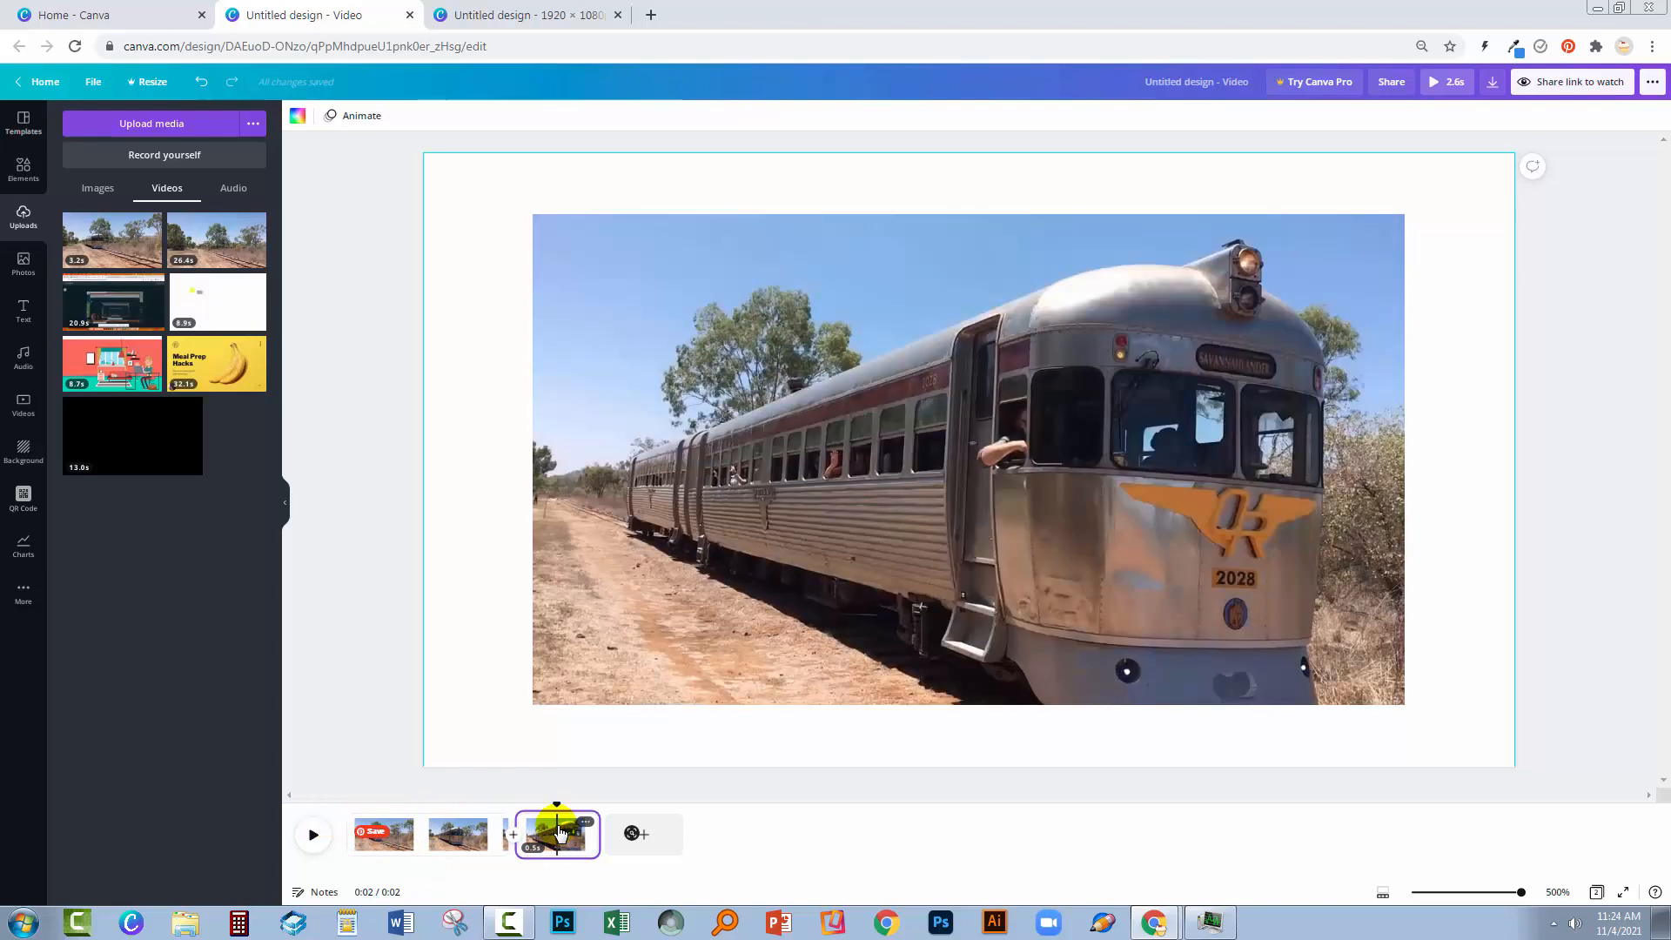
right_click(560, 831)
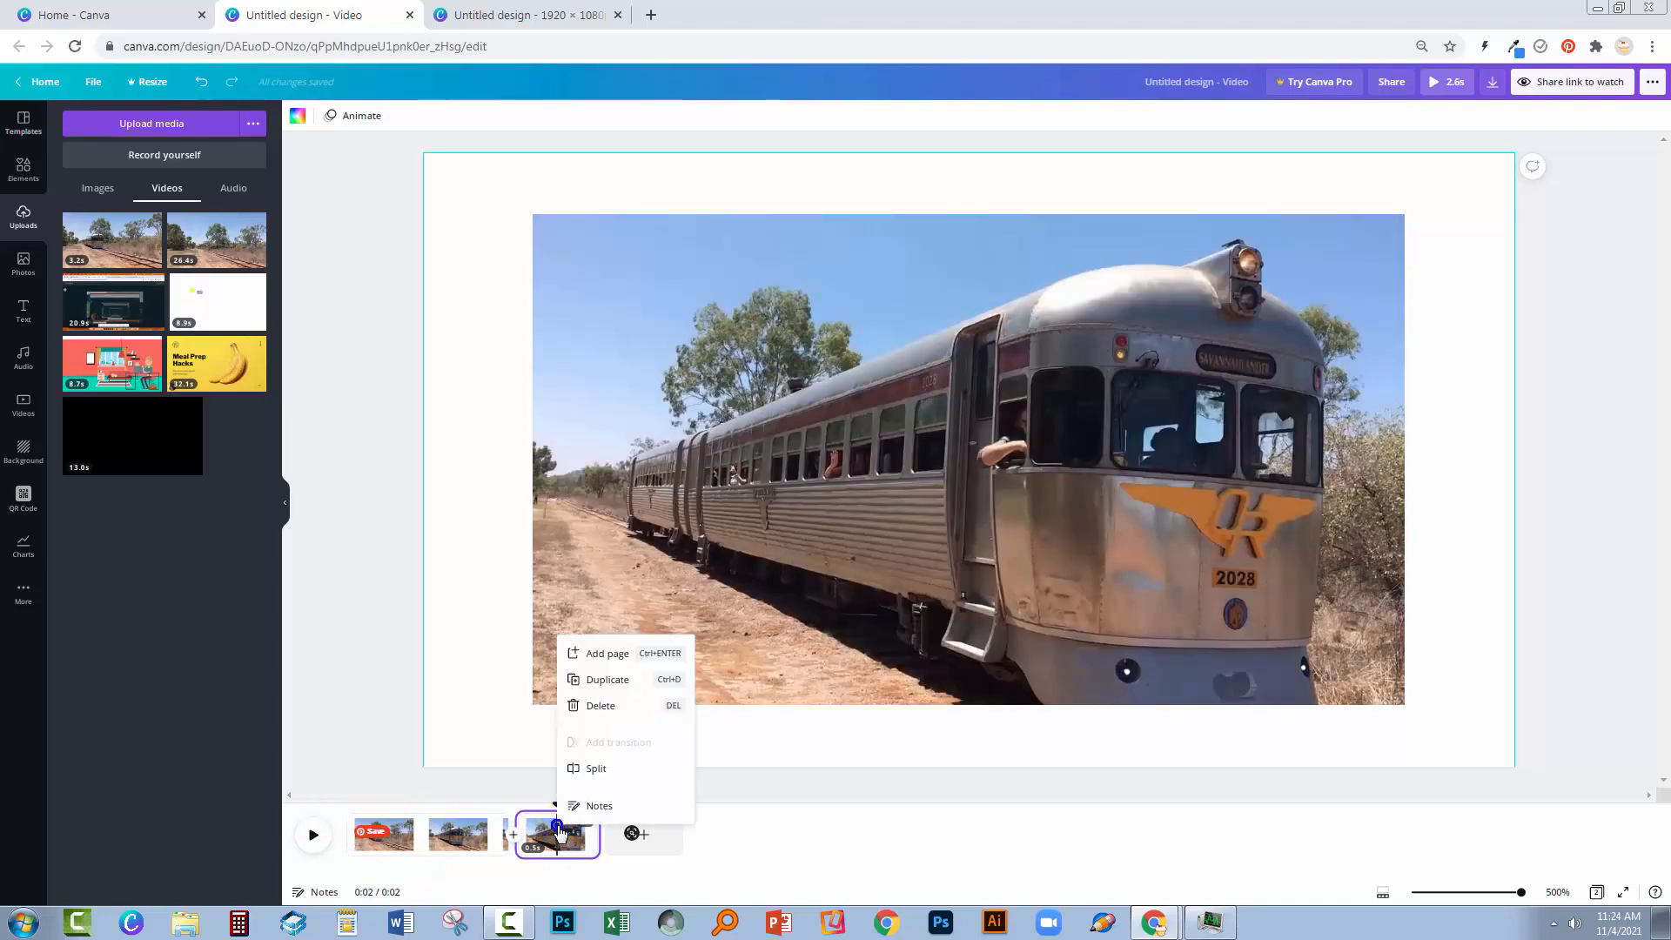
click(632, 710)
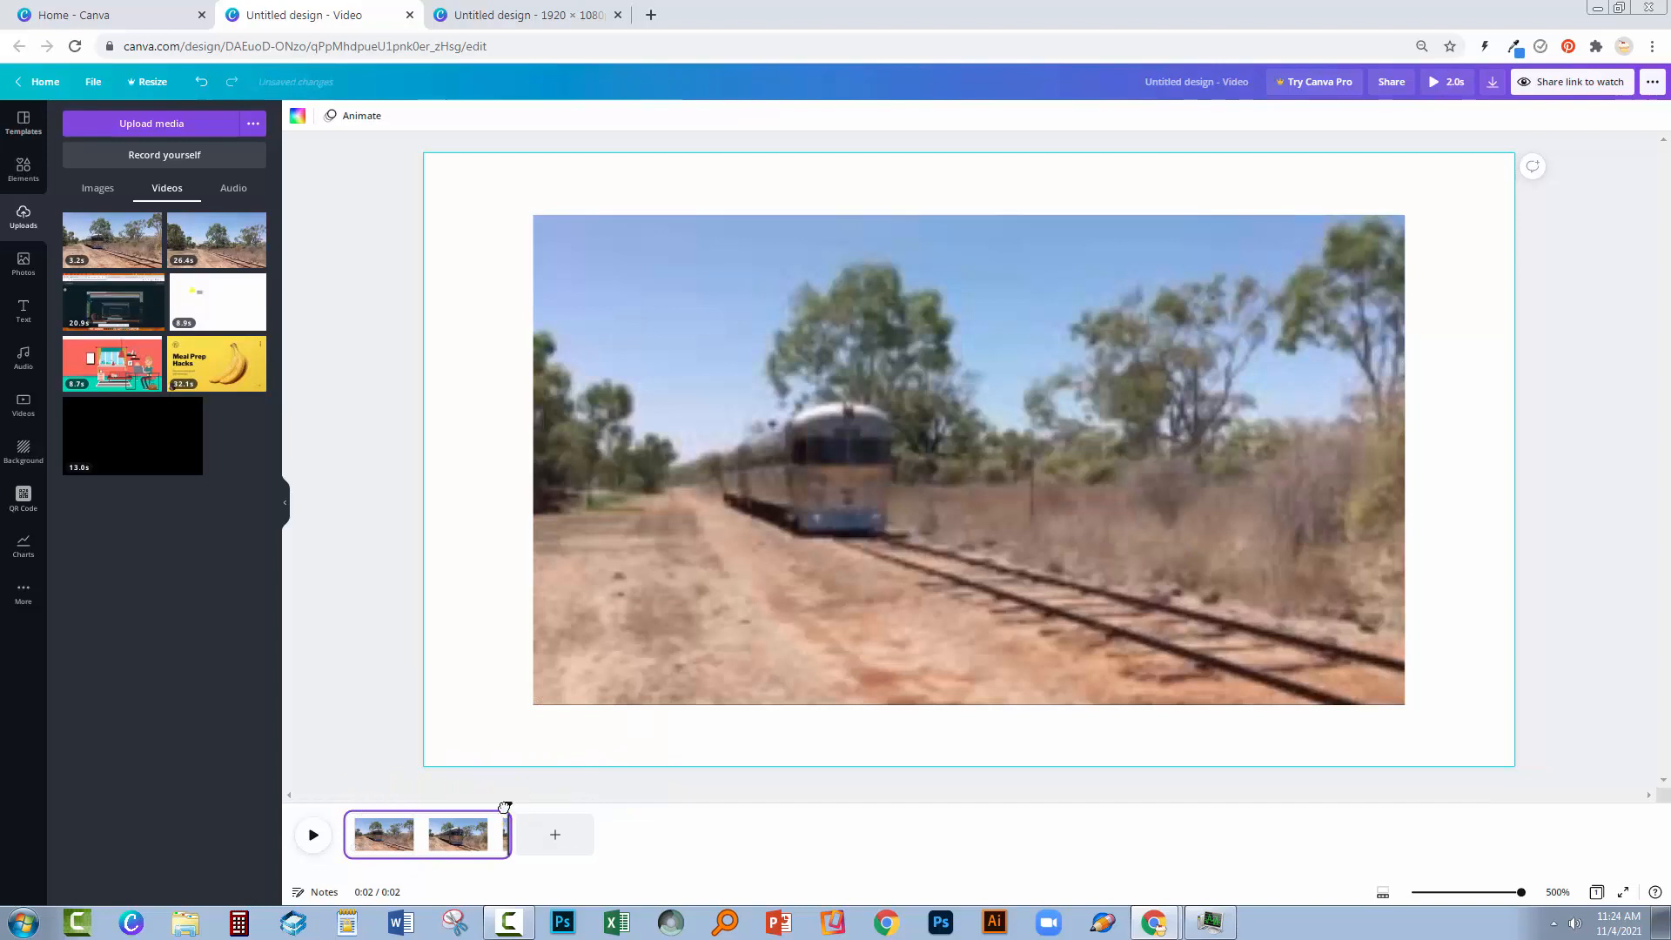
drag(509, 806, 421, 801)
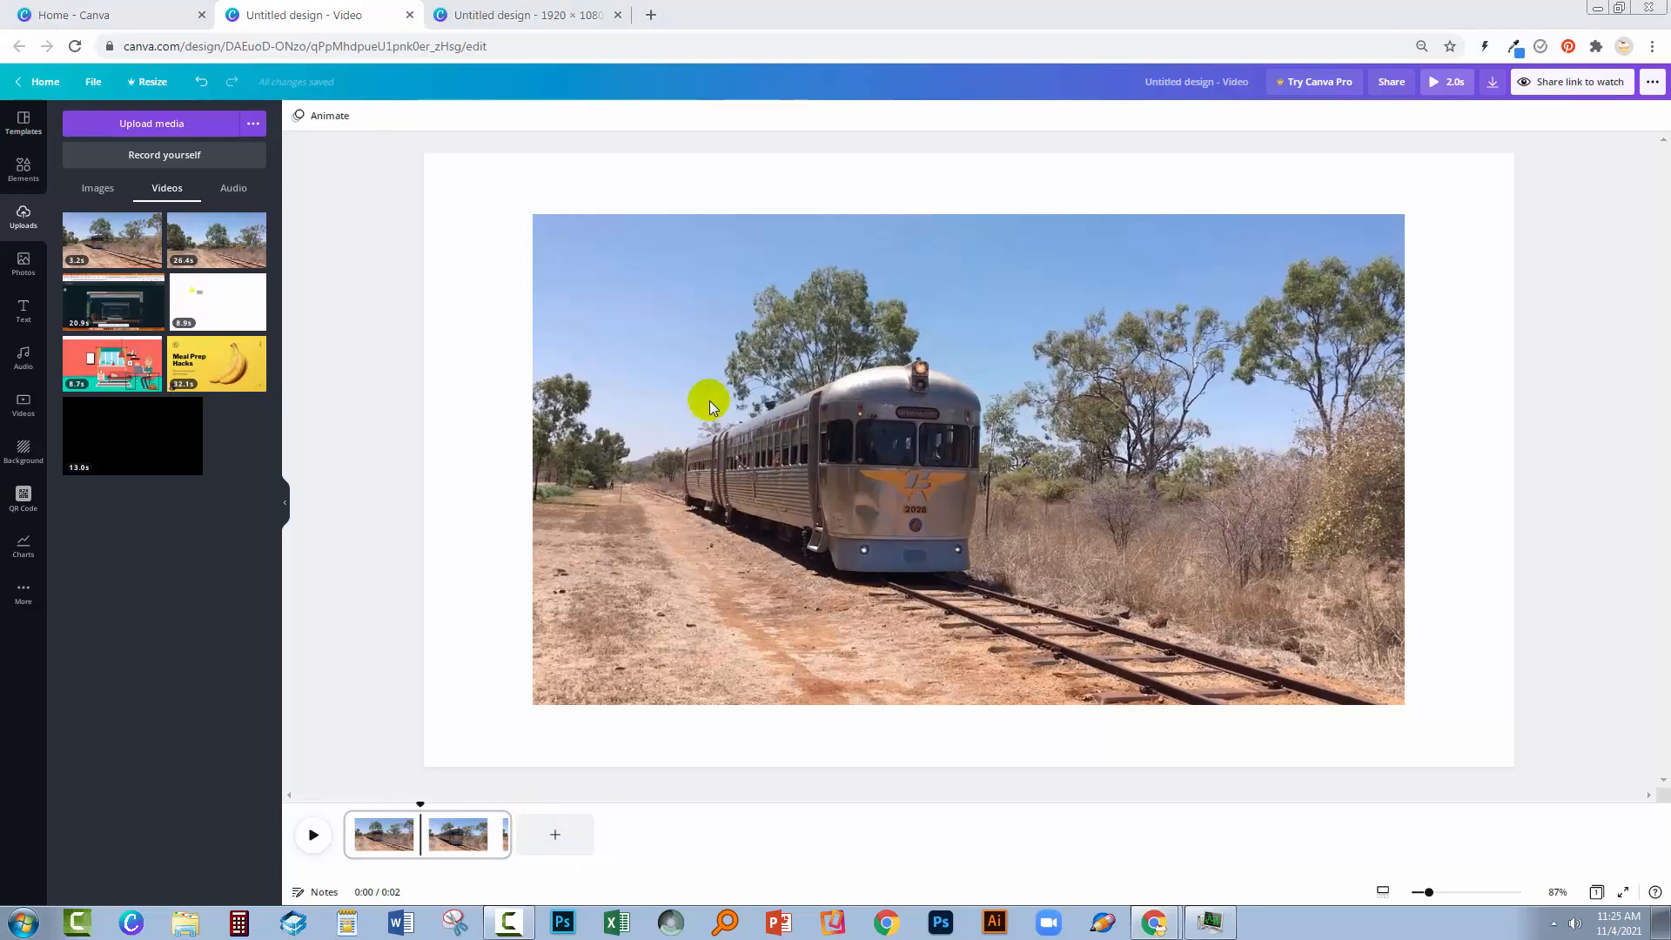
Create a new blank Video design from the design type search results on the home page.
click(137, 17)
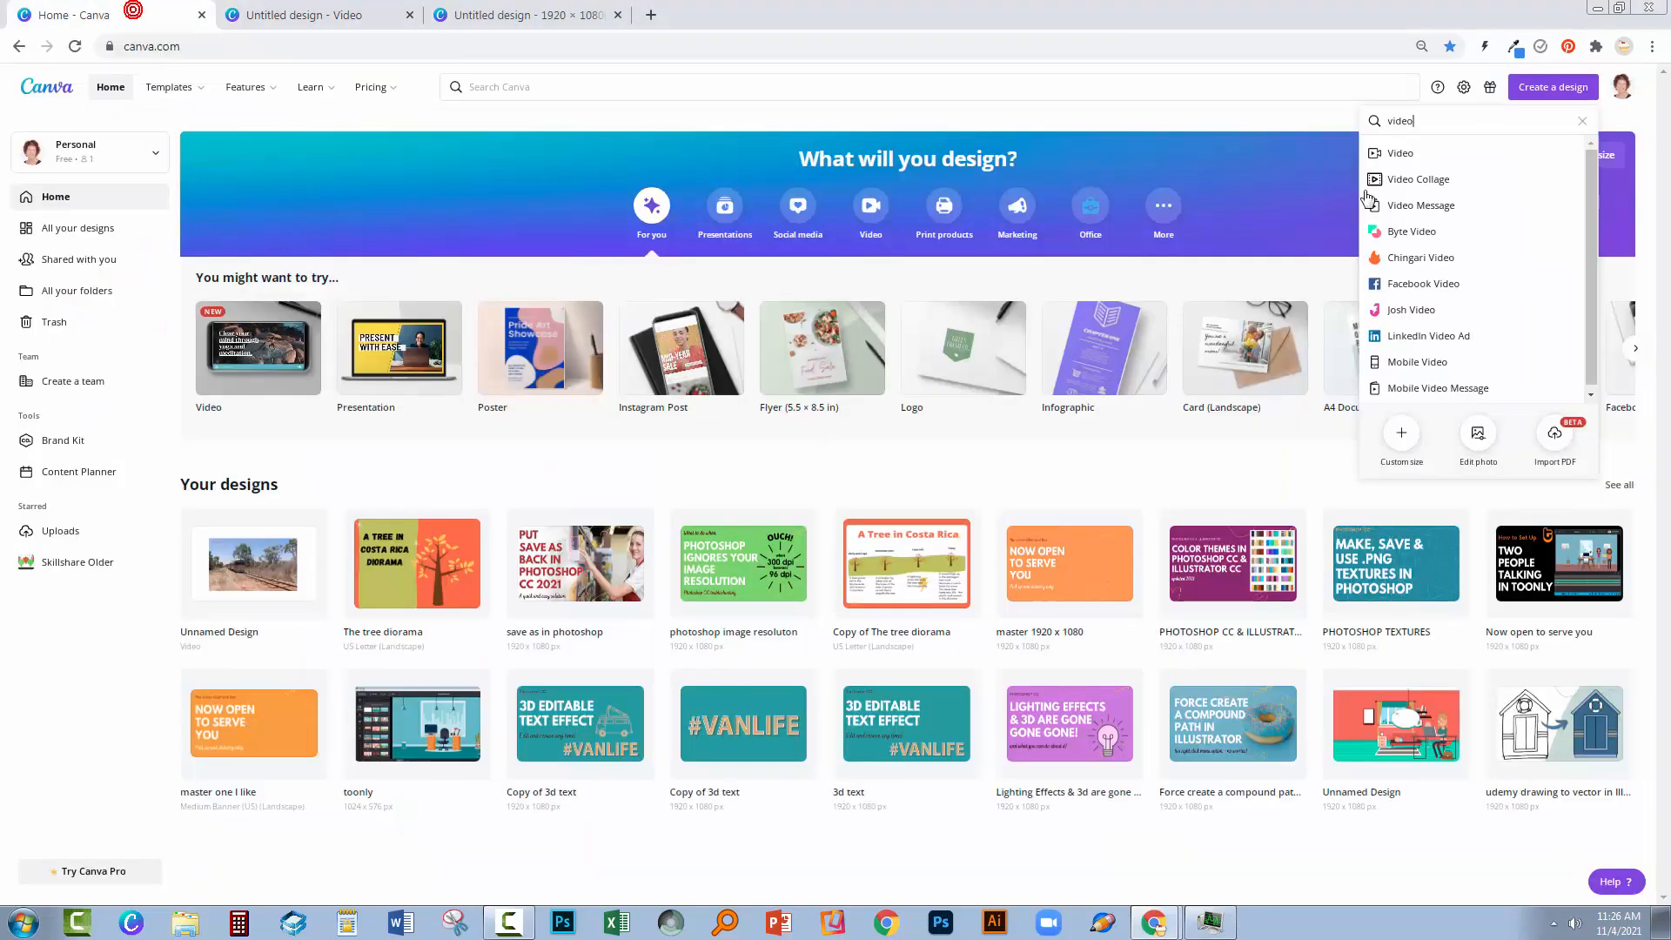
click(1443, 161)
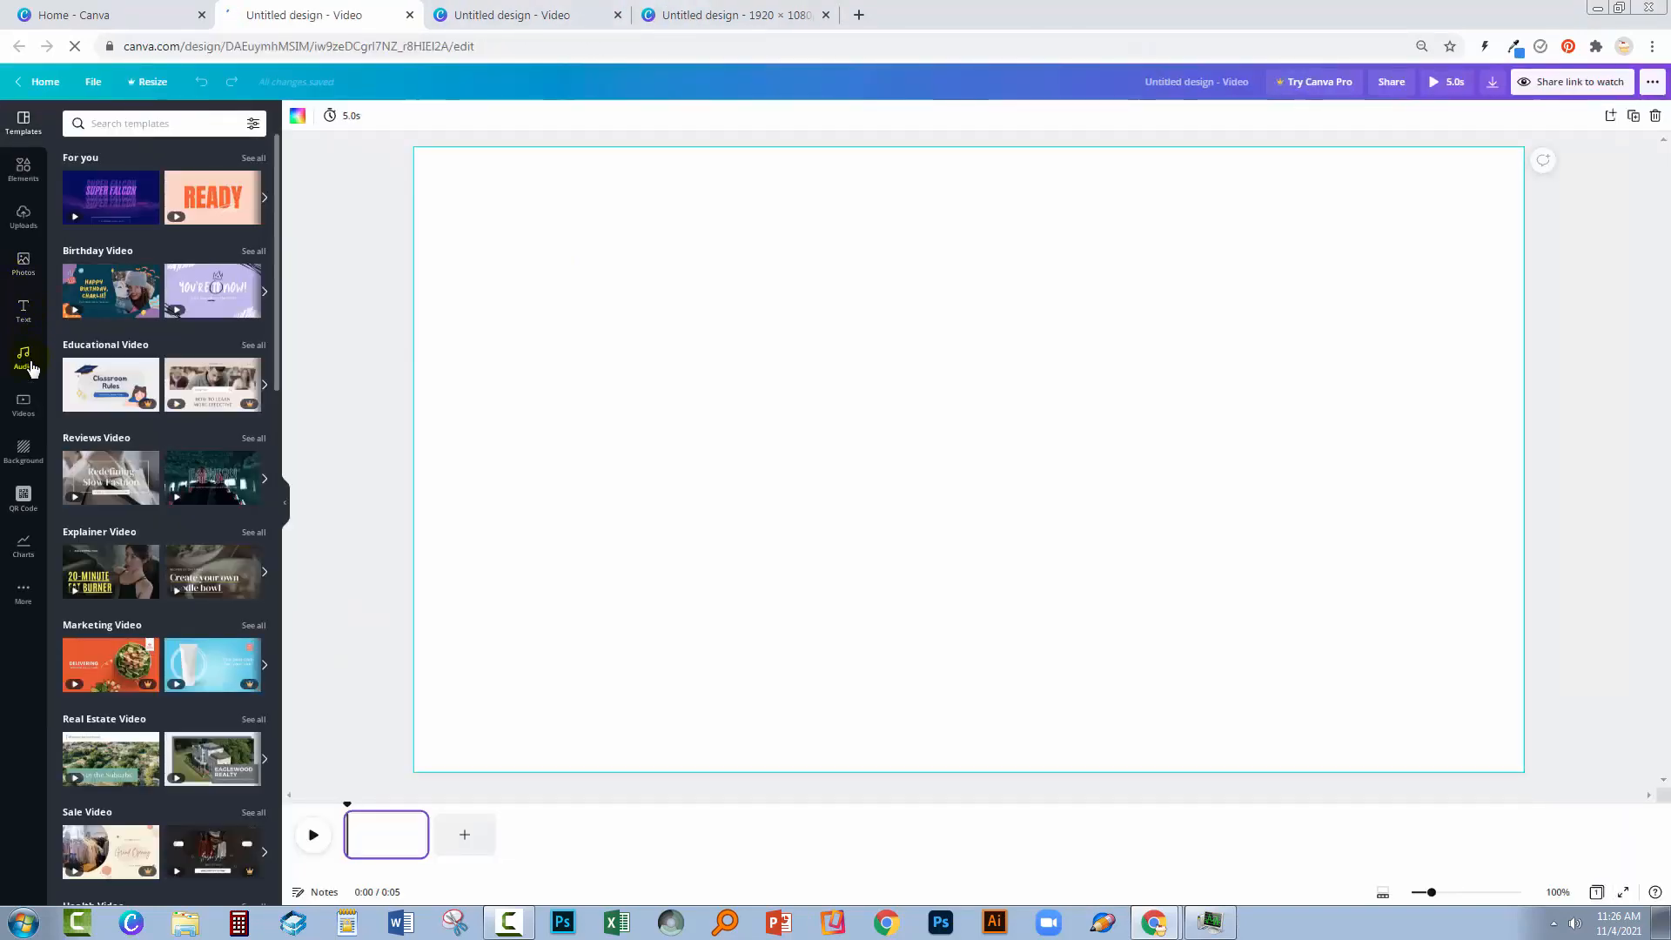
Add the recently used clock video to the blank page and zoom the timeline in to 500%.
click(23, 406)
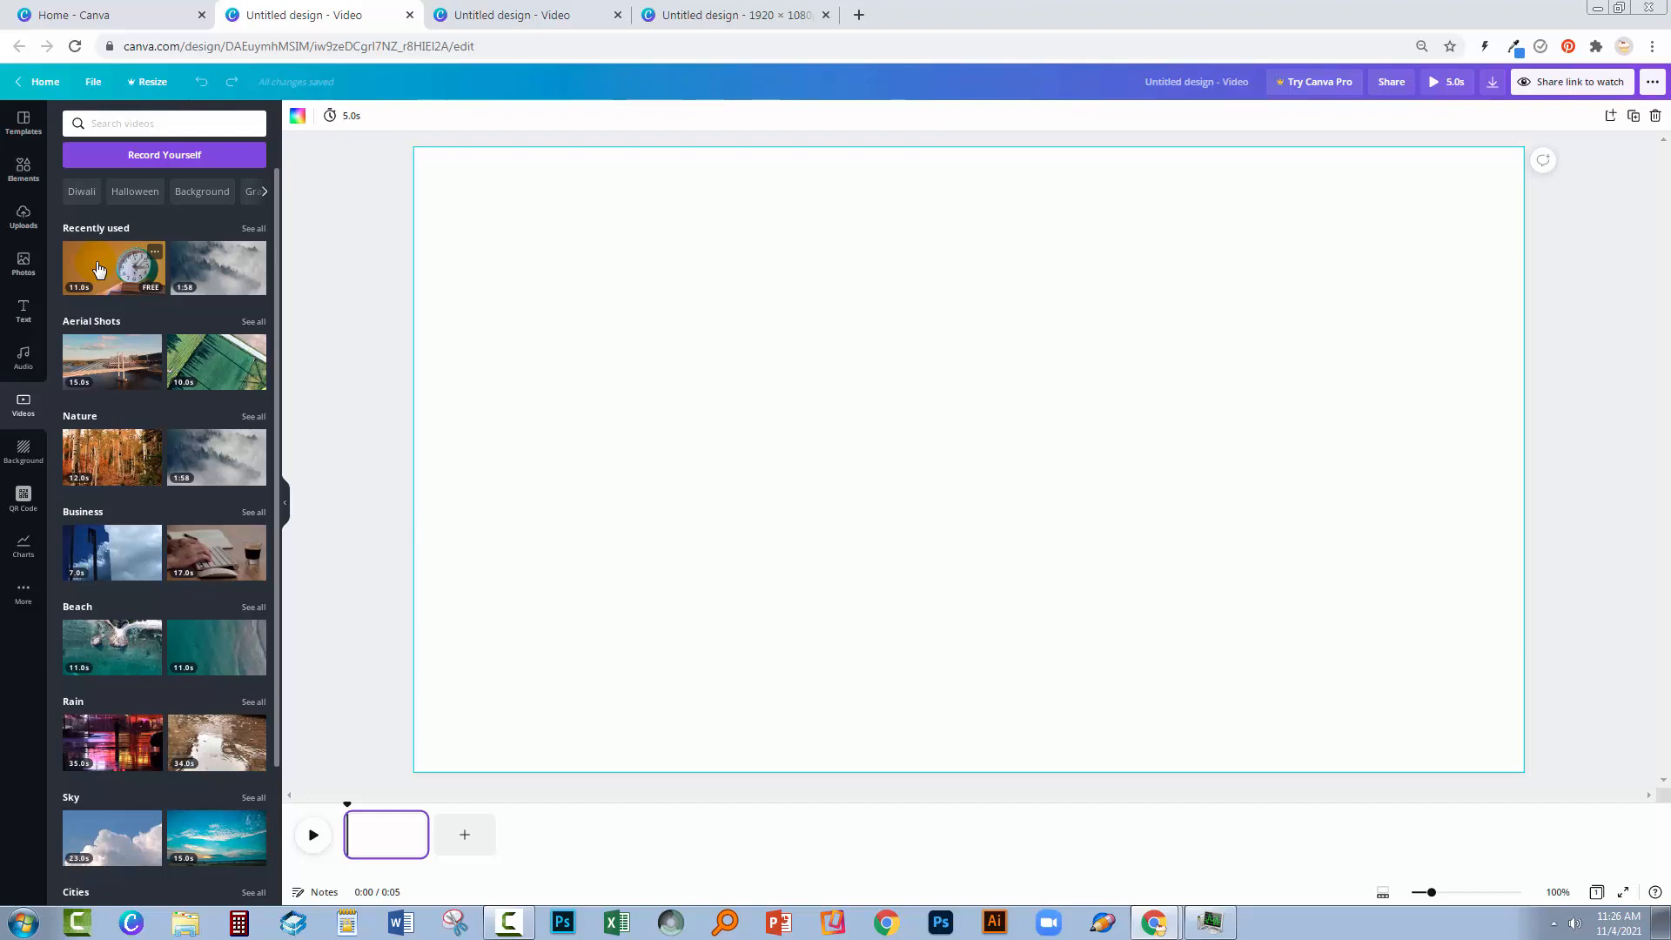
click(98, 270)
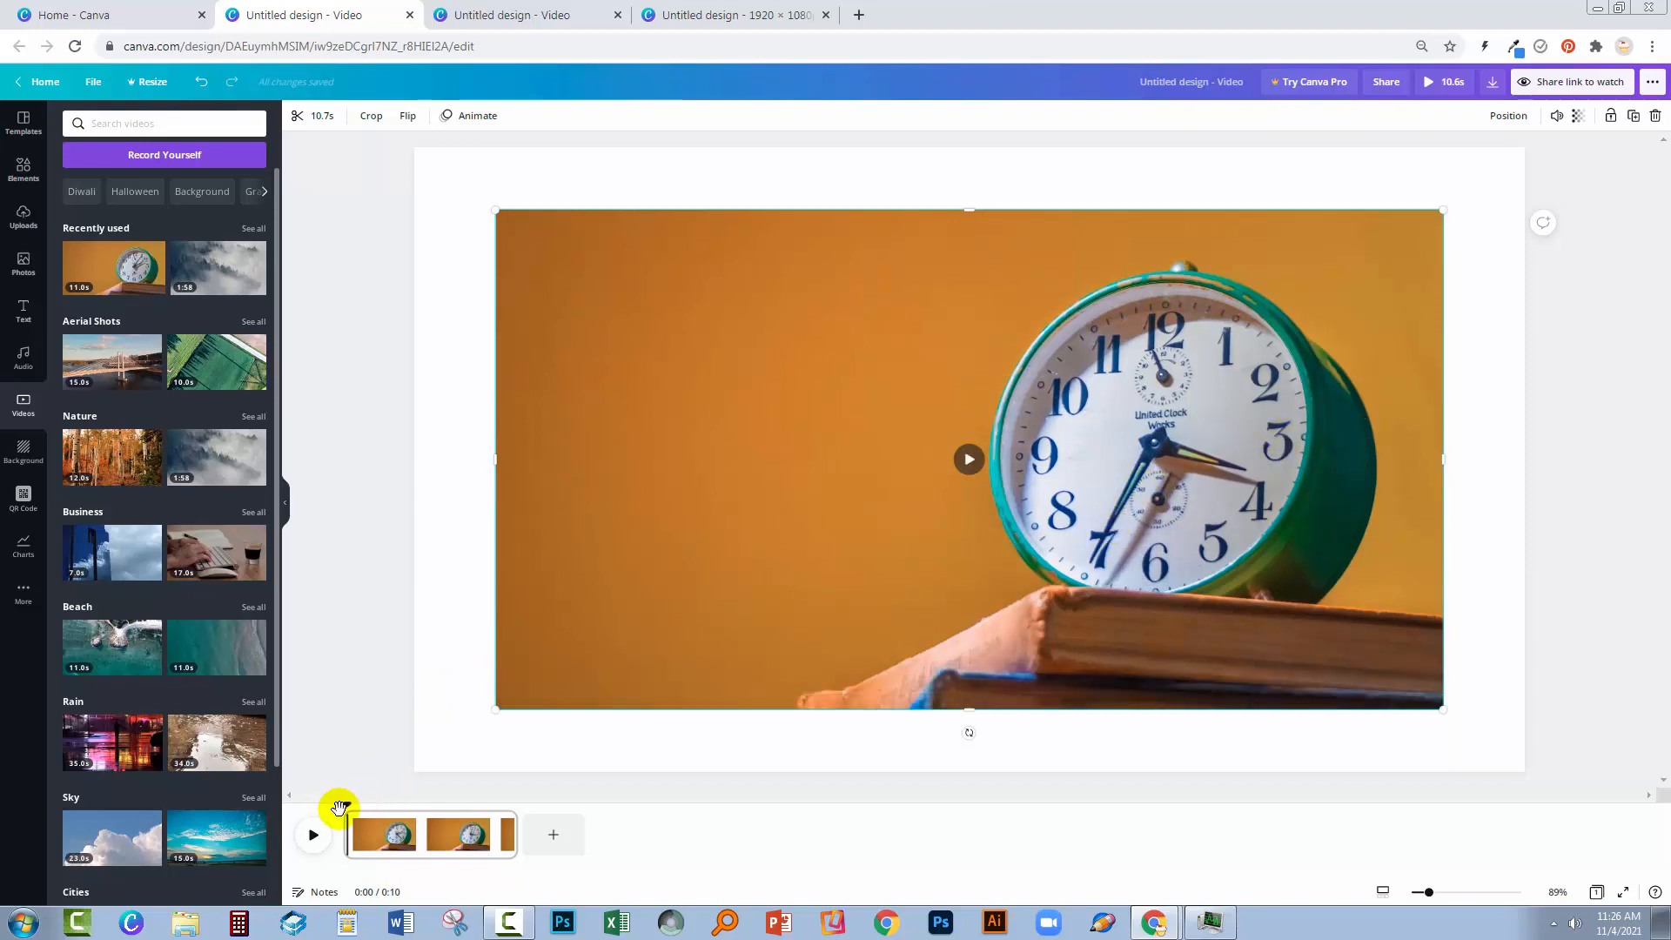
mouse_move(349, 806)
mouse_down()
mouse_move(380, 808)
mouse_move(366, 815)
mouse_up()
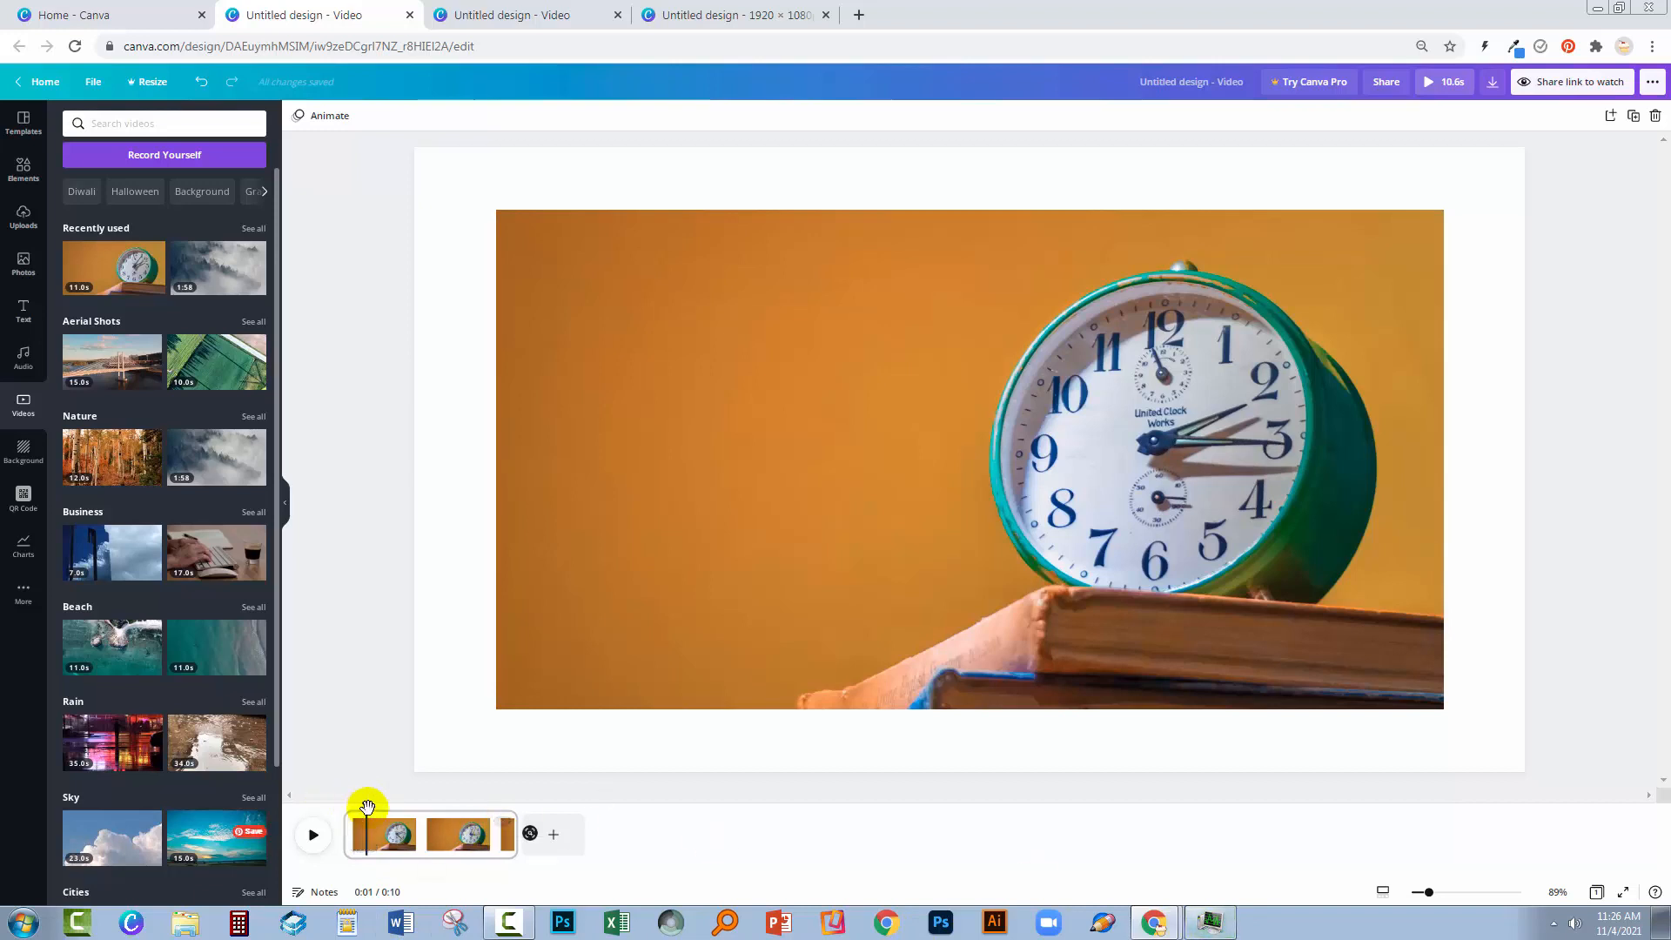
click(388, 831)
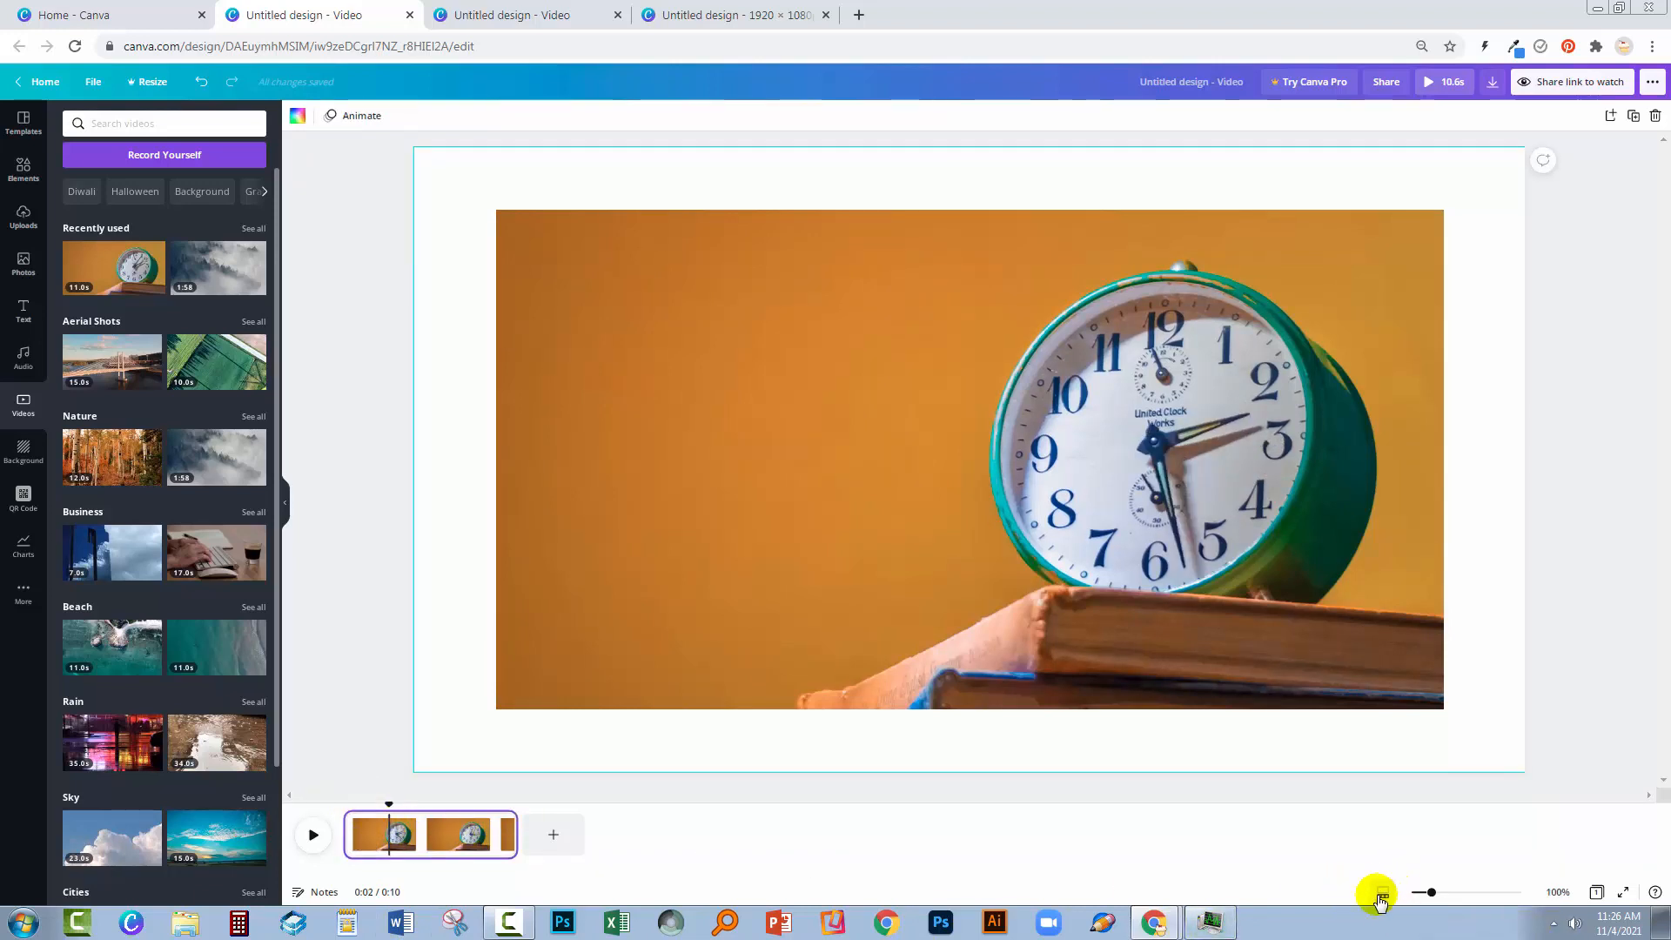
drag(1432, 893, 1525, 889)
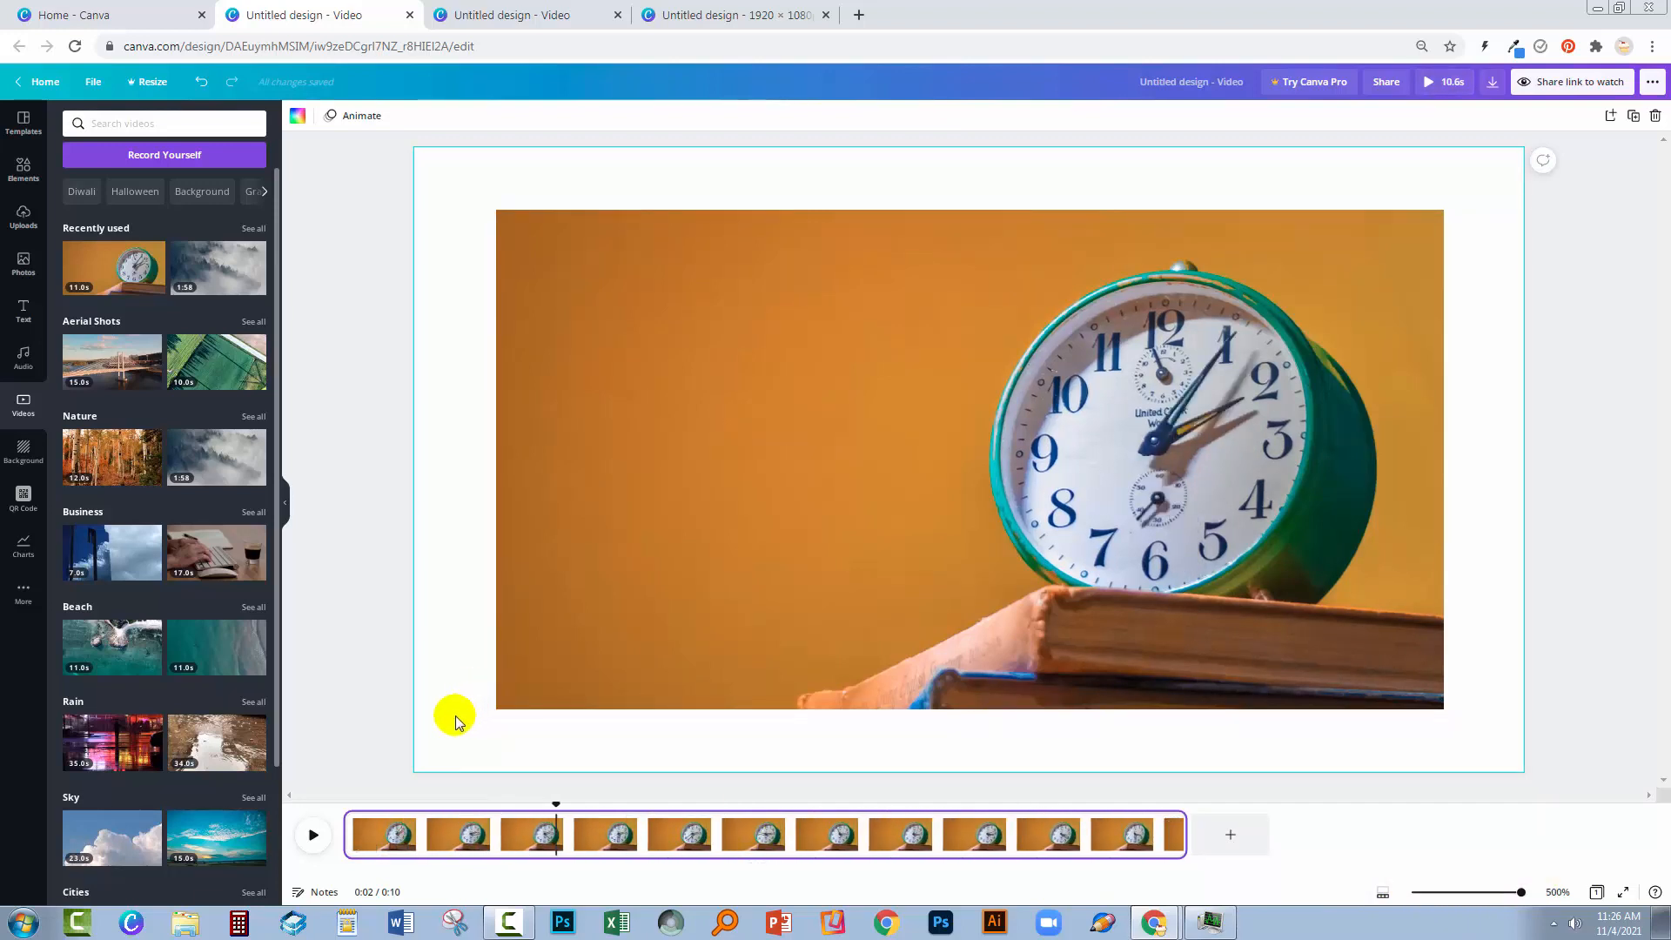
Split the clock clip at about 1.1 seconds.
drag(557, 808, 438, 833)
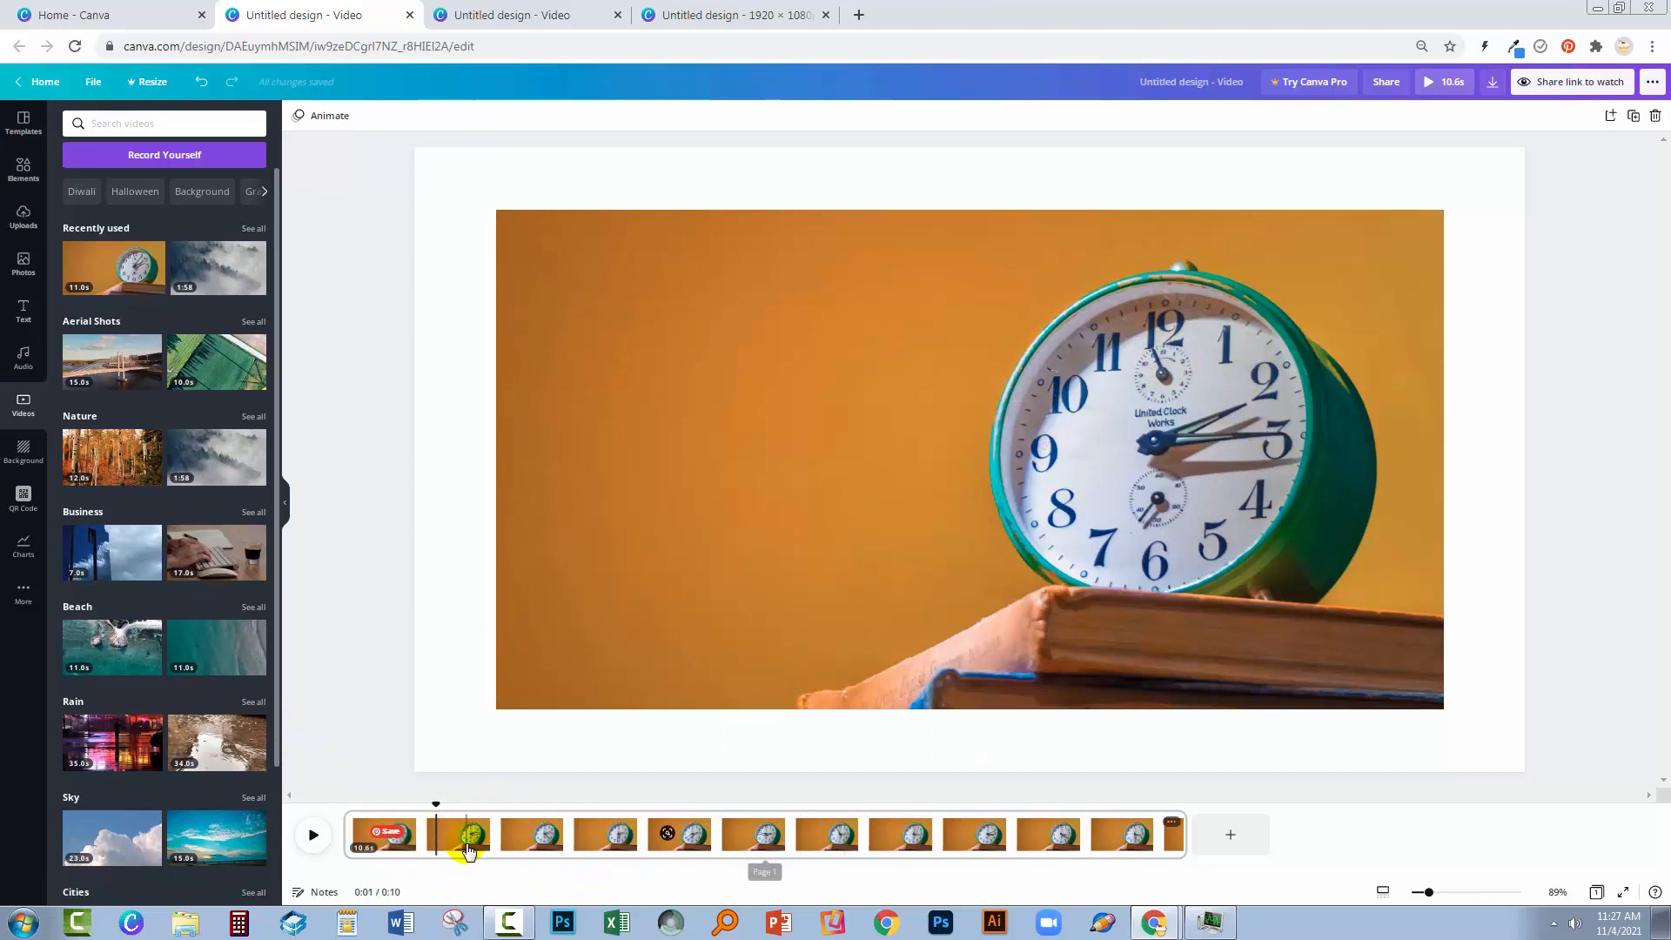
right_click(442, 834)
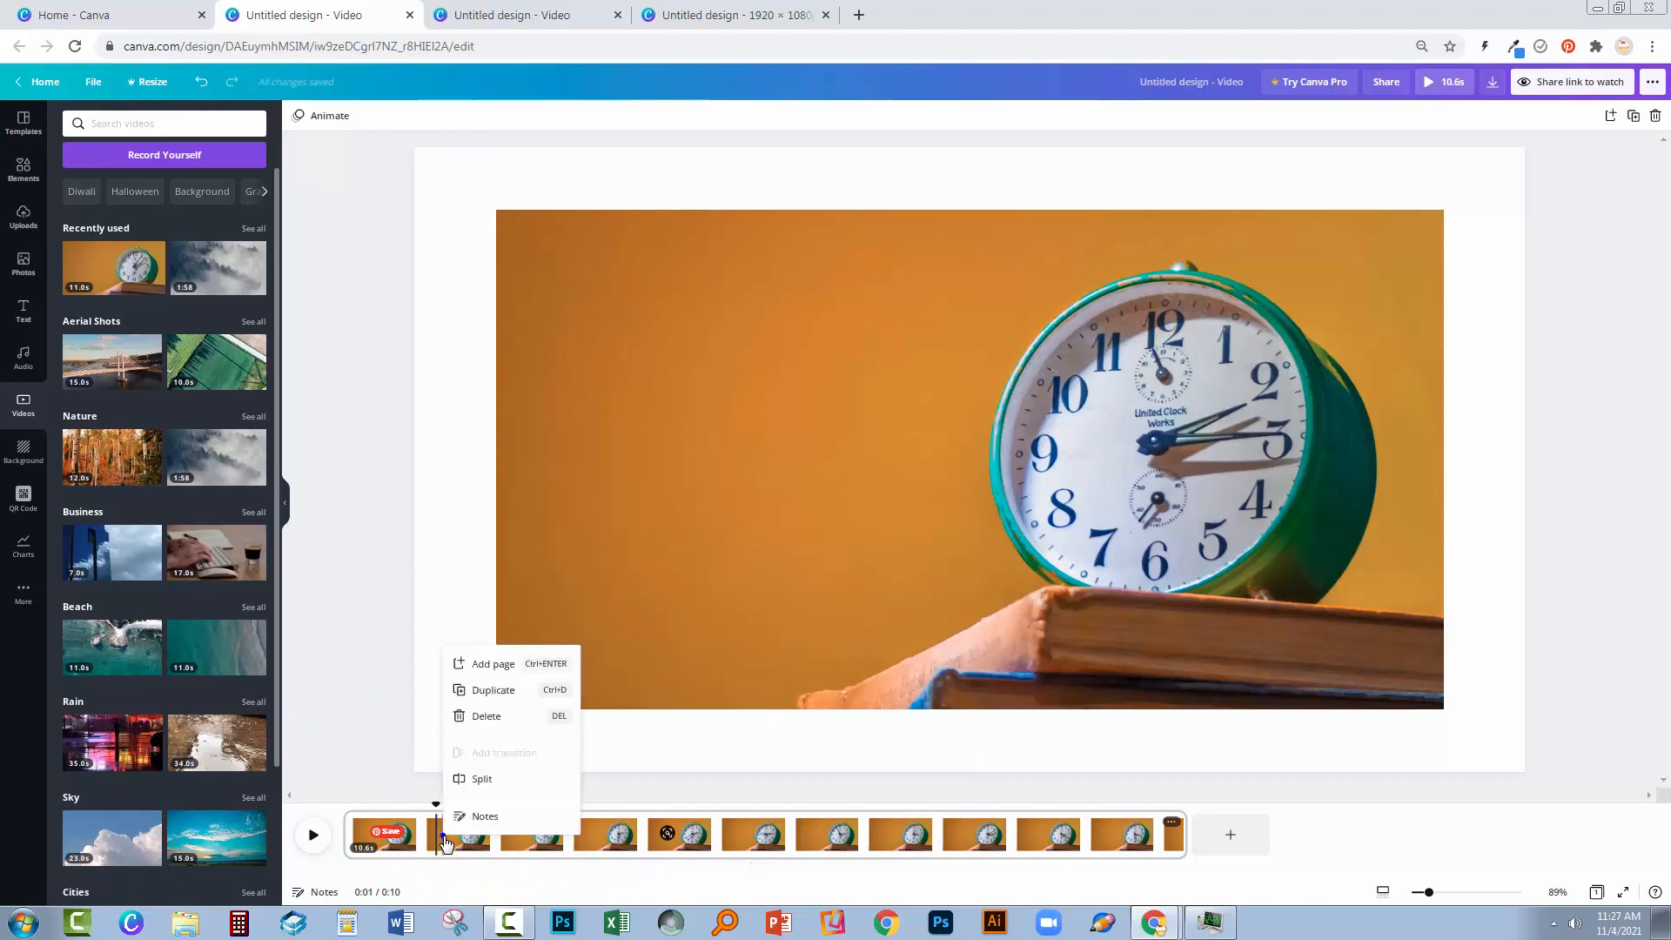
click(482, 778)
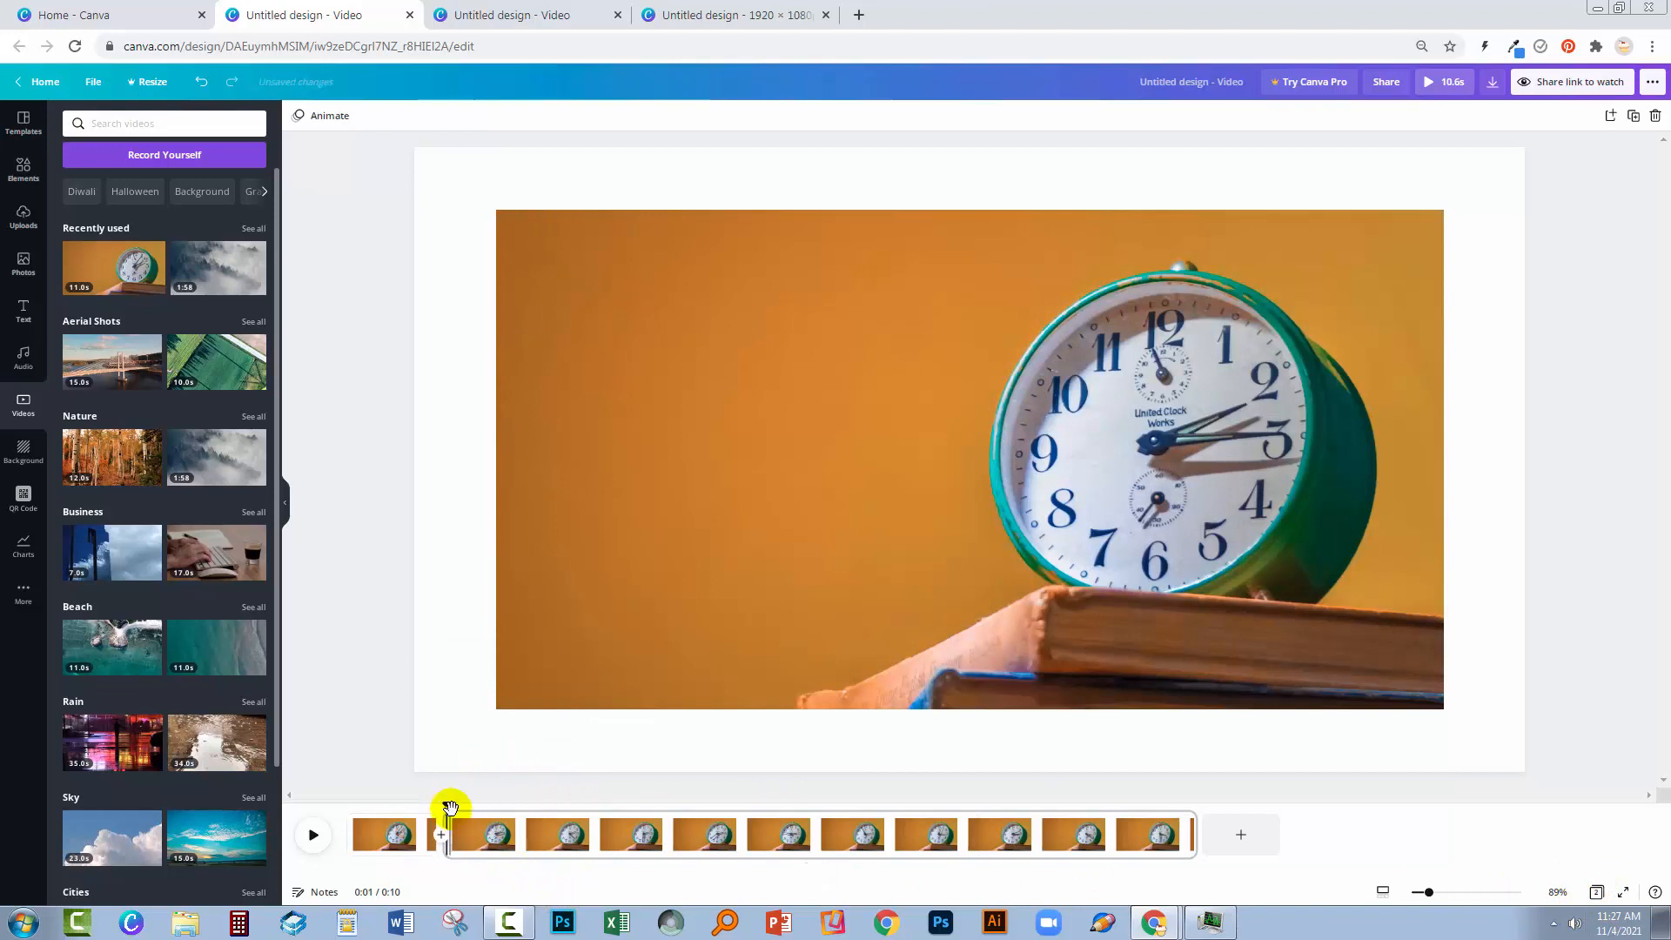
Split the longer second section of the clock clip at the 0:04 mark.
drag(447, 810, 730, 828)
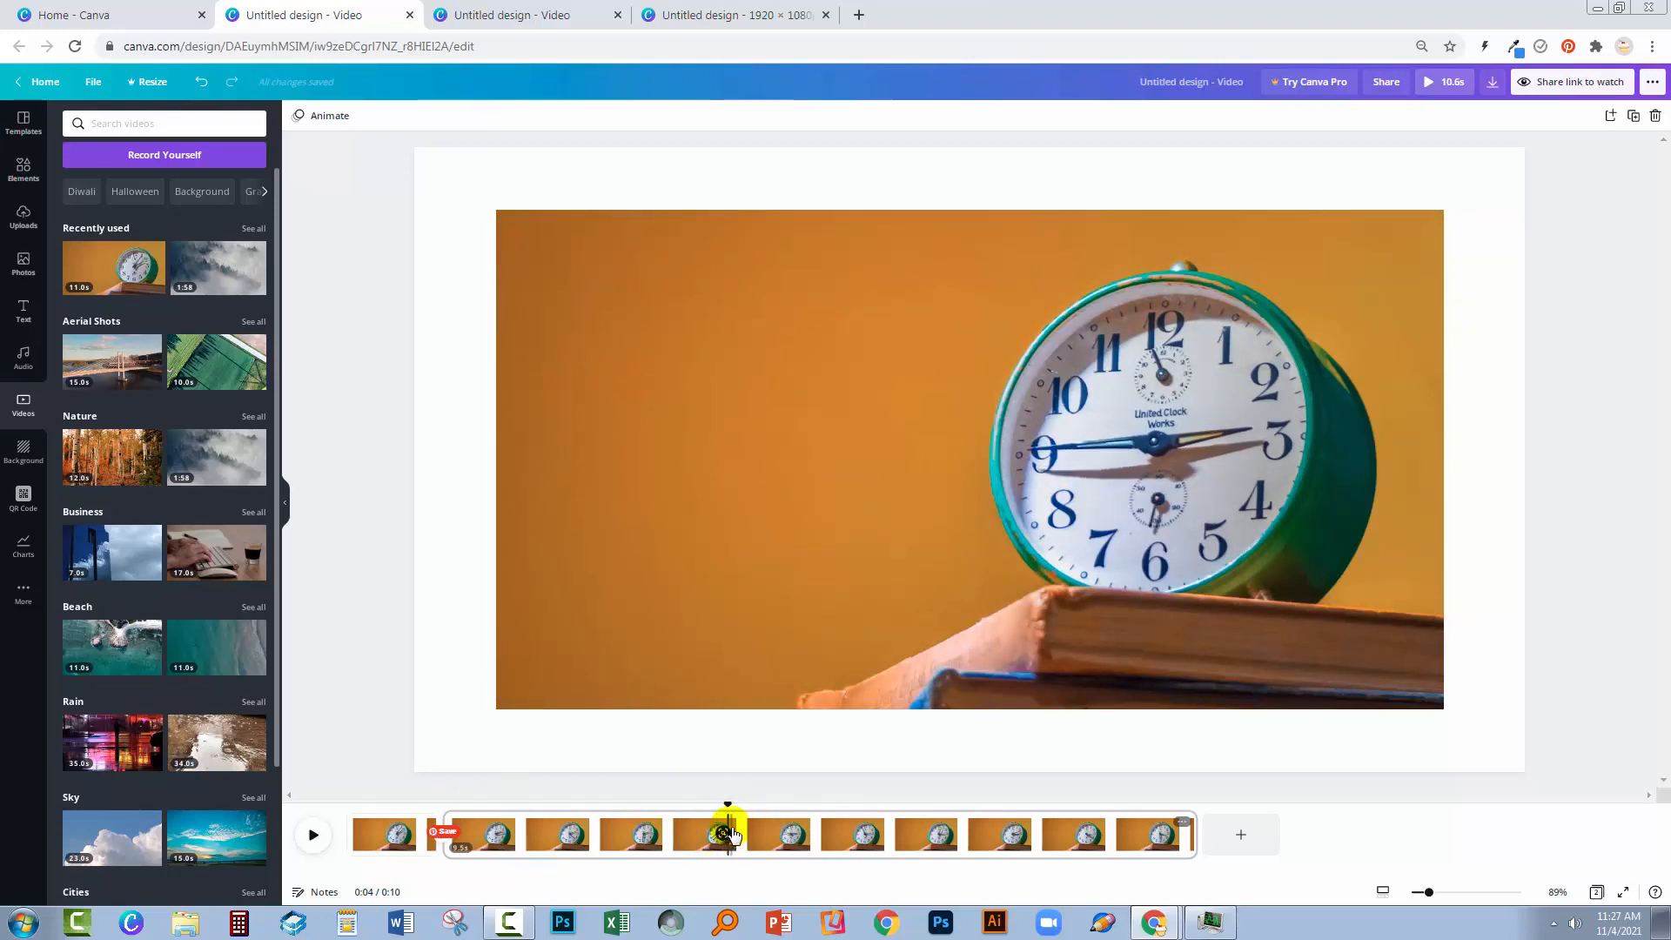
right_click(745, 831)
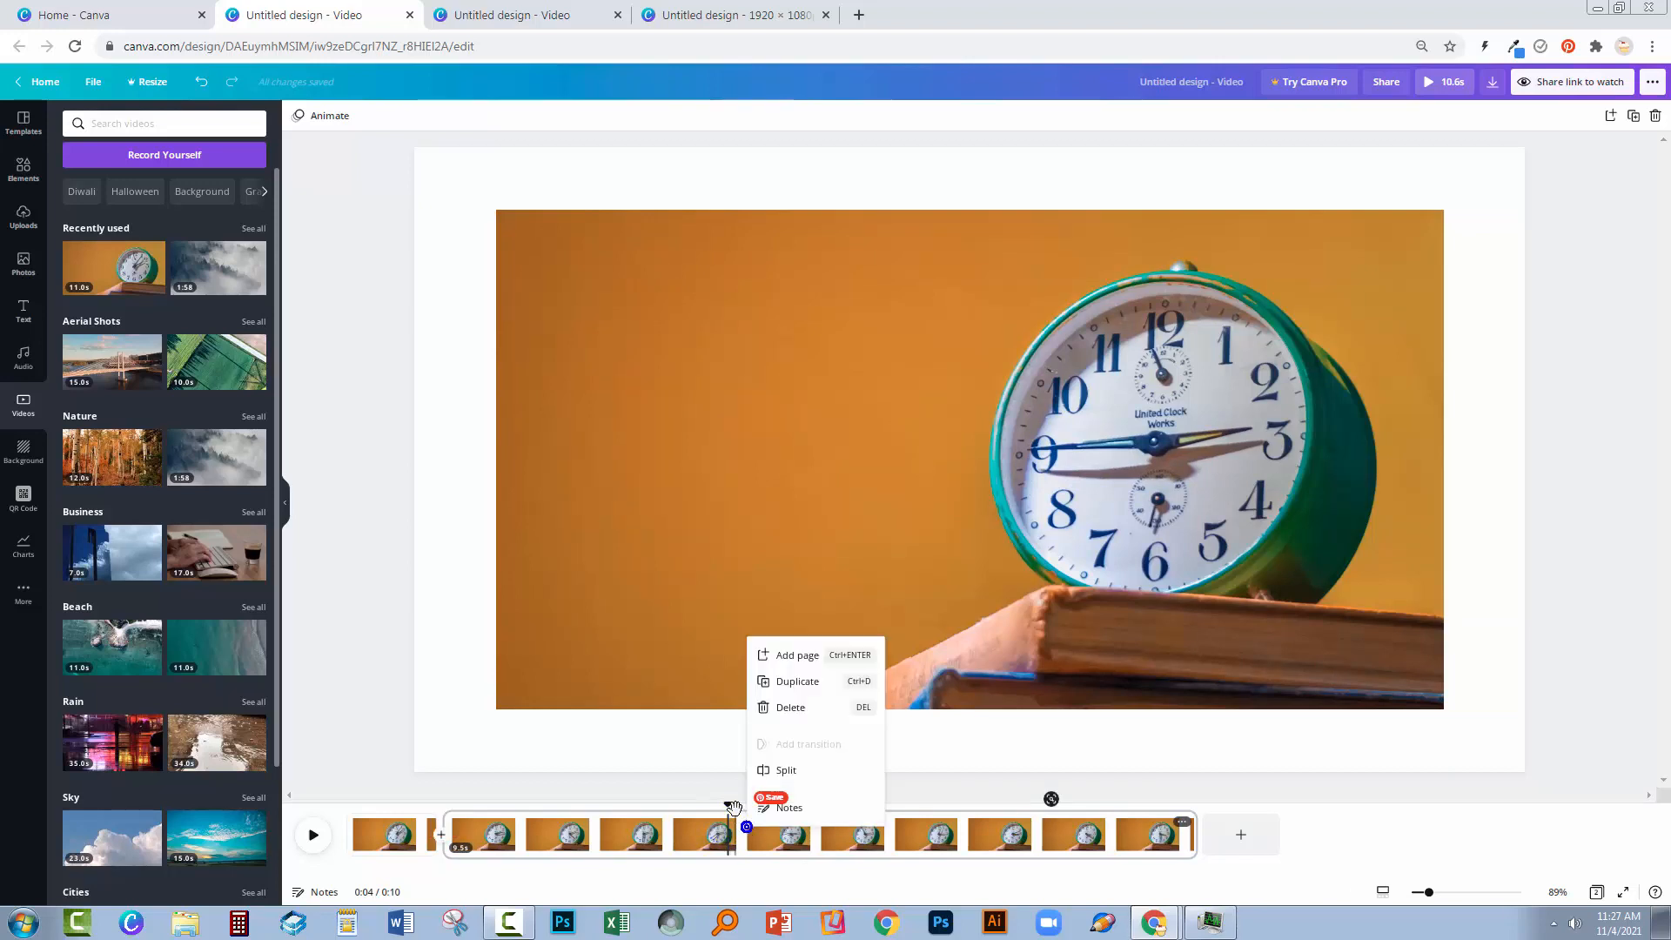
click(784, 771)
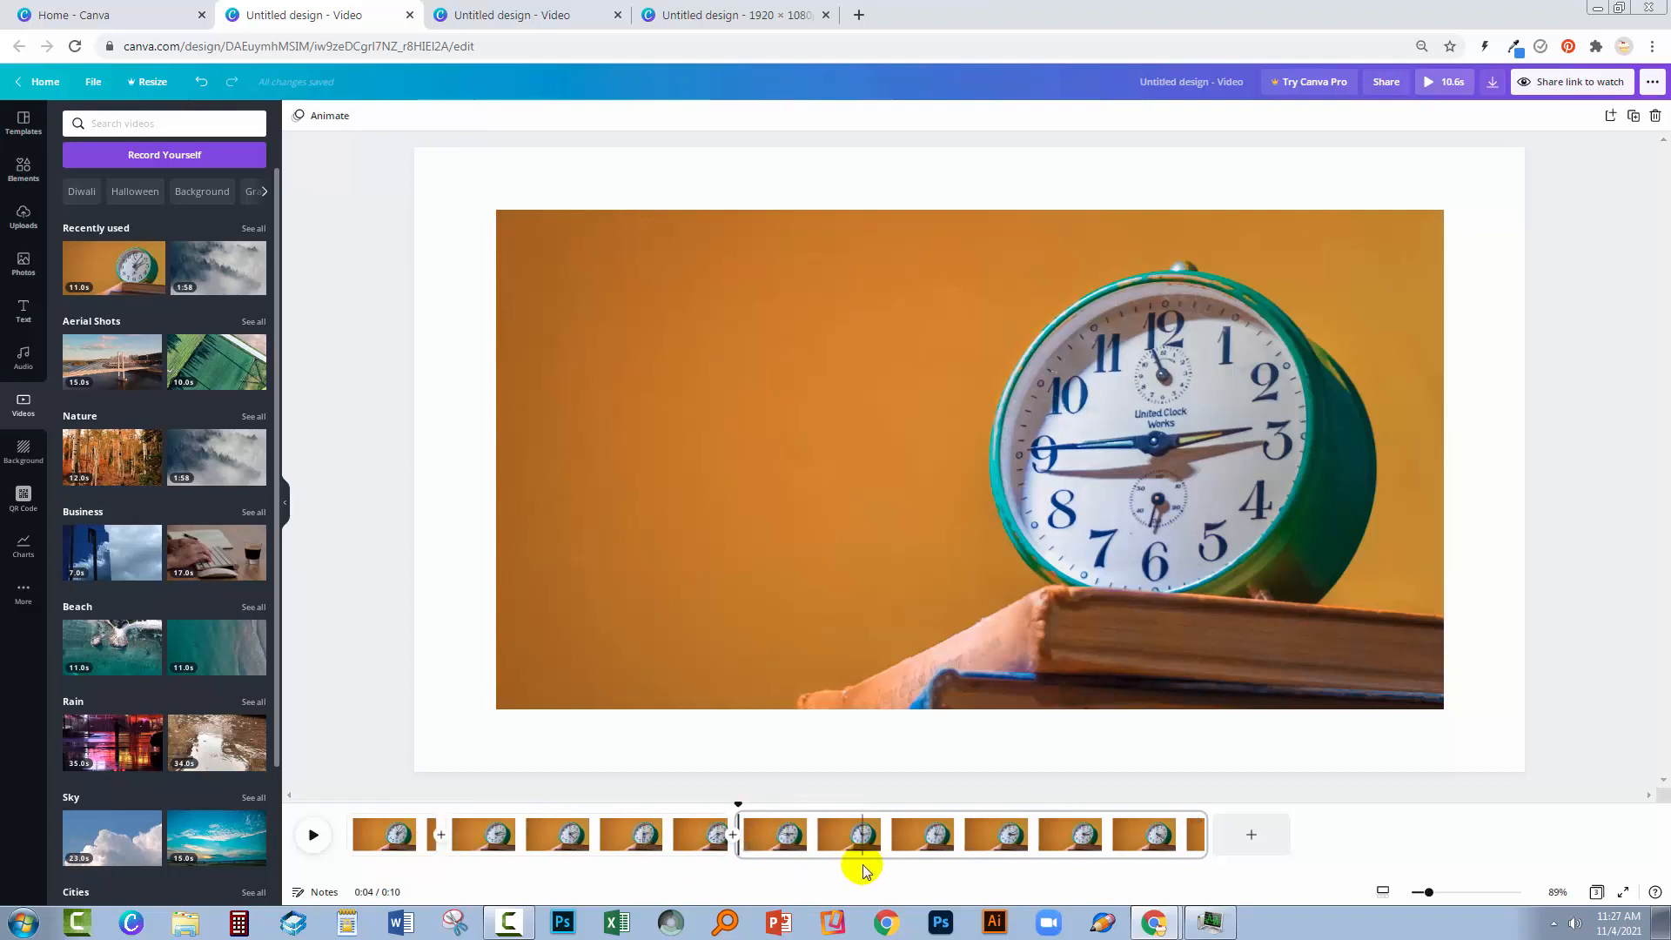
Delete the middle section of the clock clip and preview the remaining footage from the beginning.
right_click(567, 832)
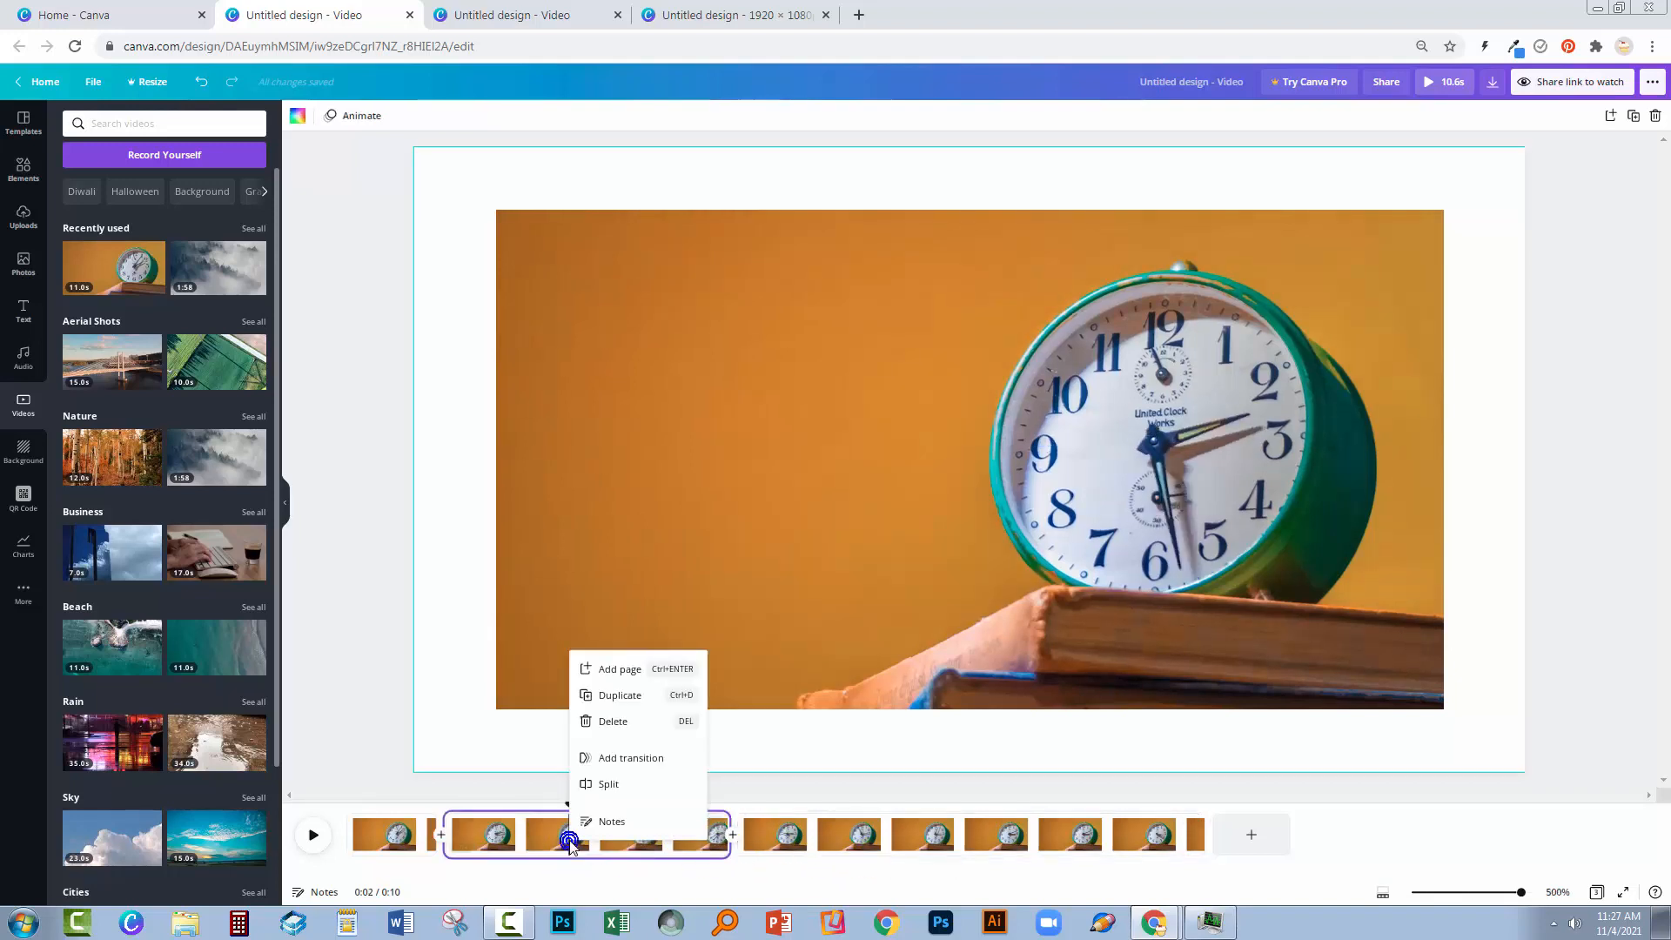
click(608, 722)
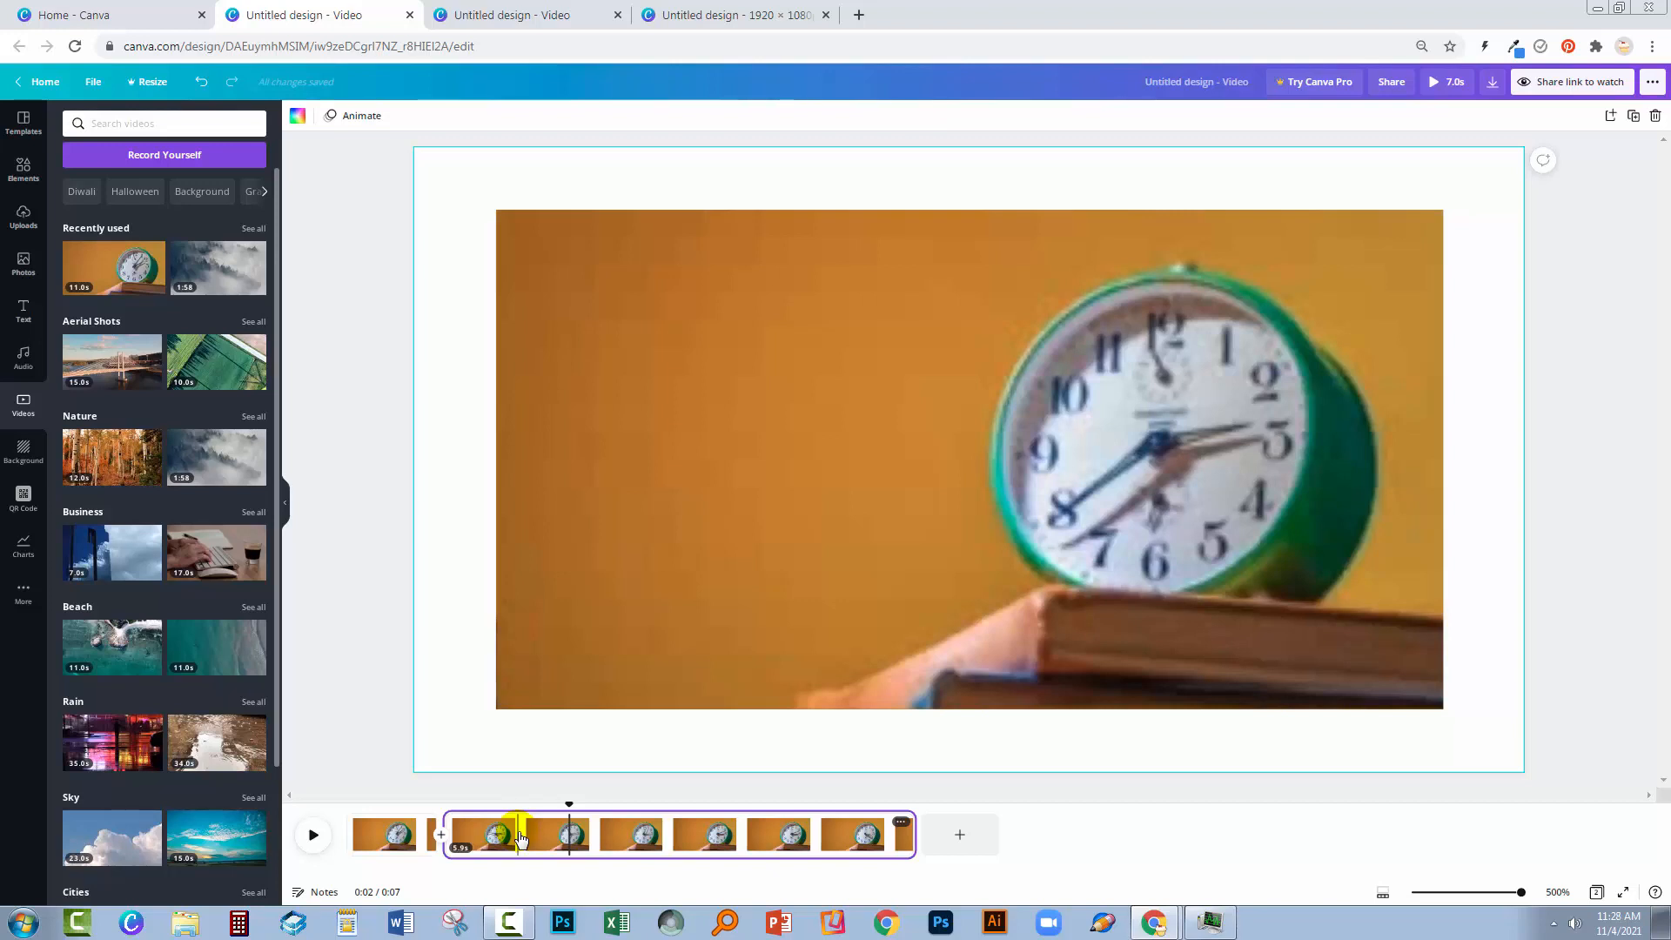
click(353, 809)
click(309, 836)
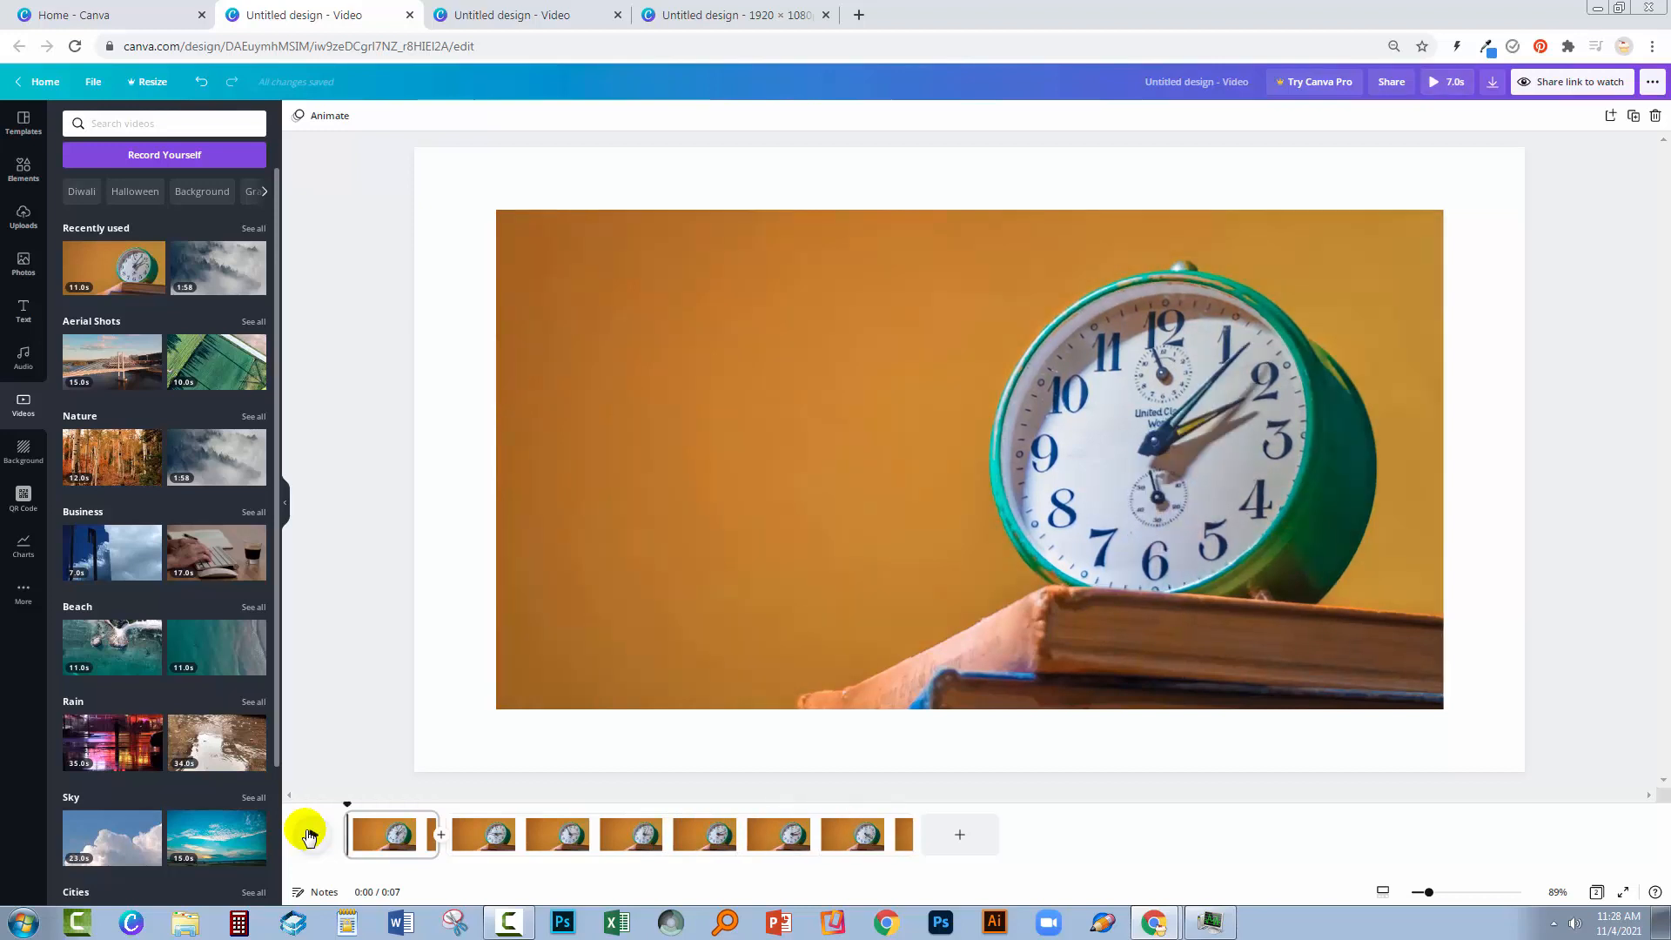
Split the second section of the clock clip at 3.5 seconds.
click(457, 827)
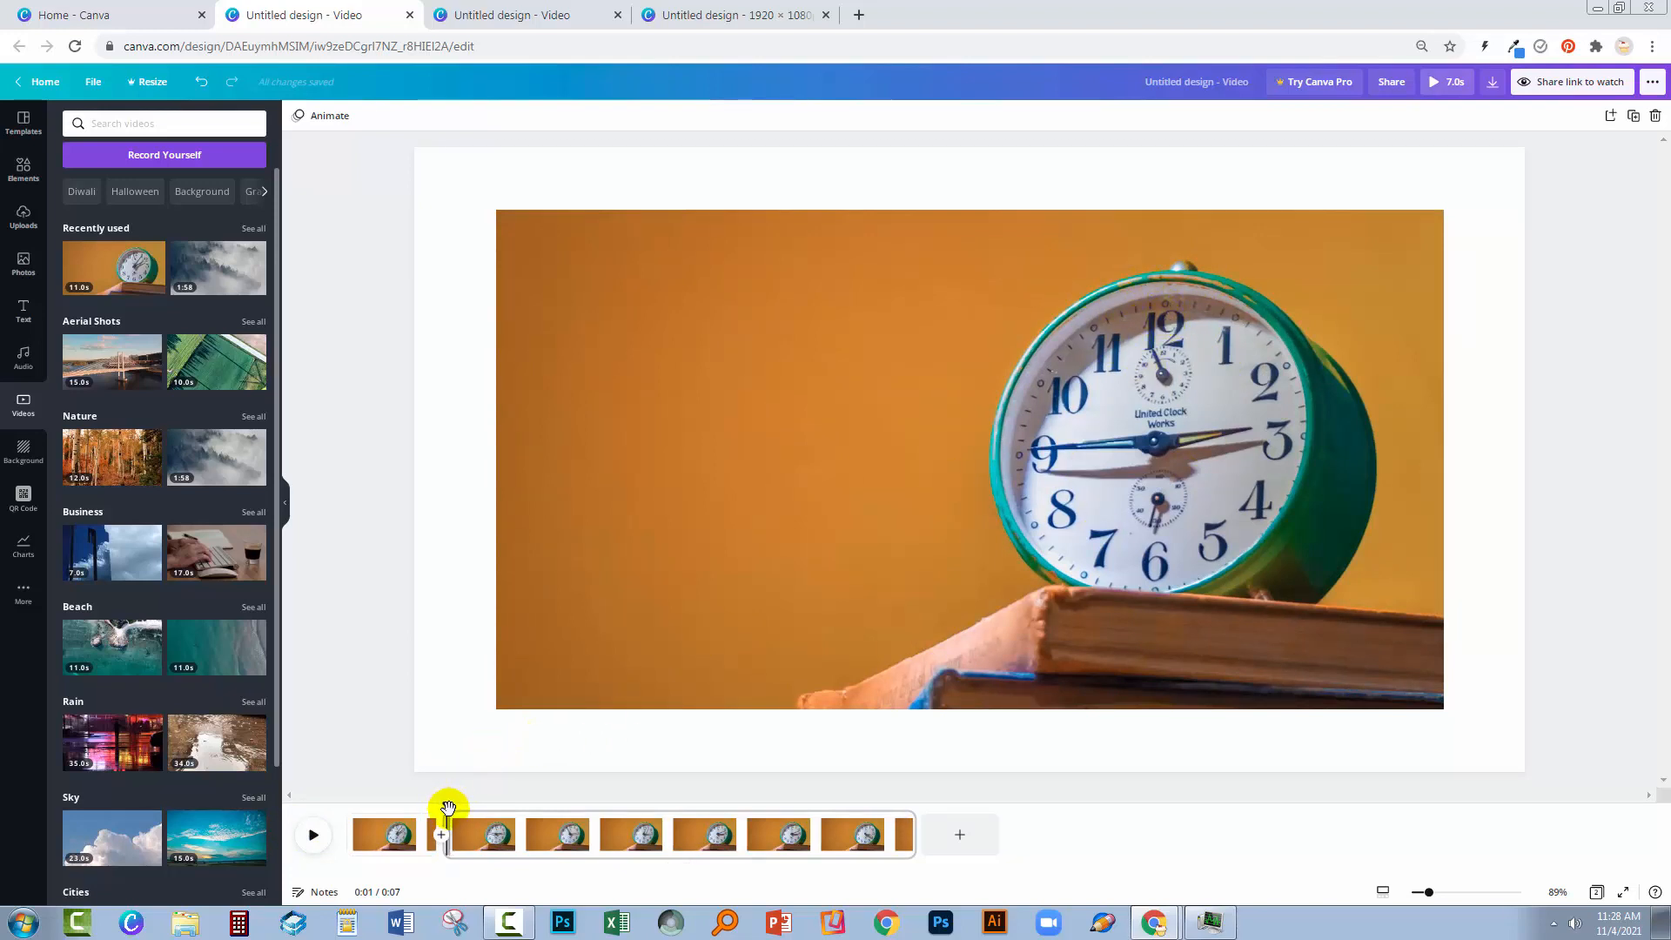
drag(448, 808, 635, 827)
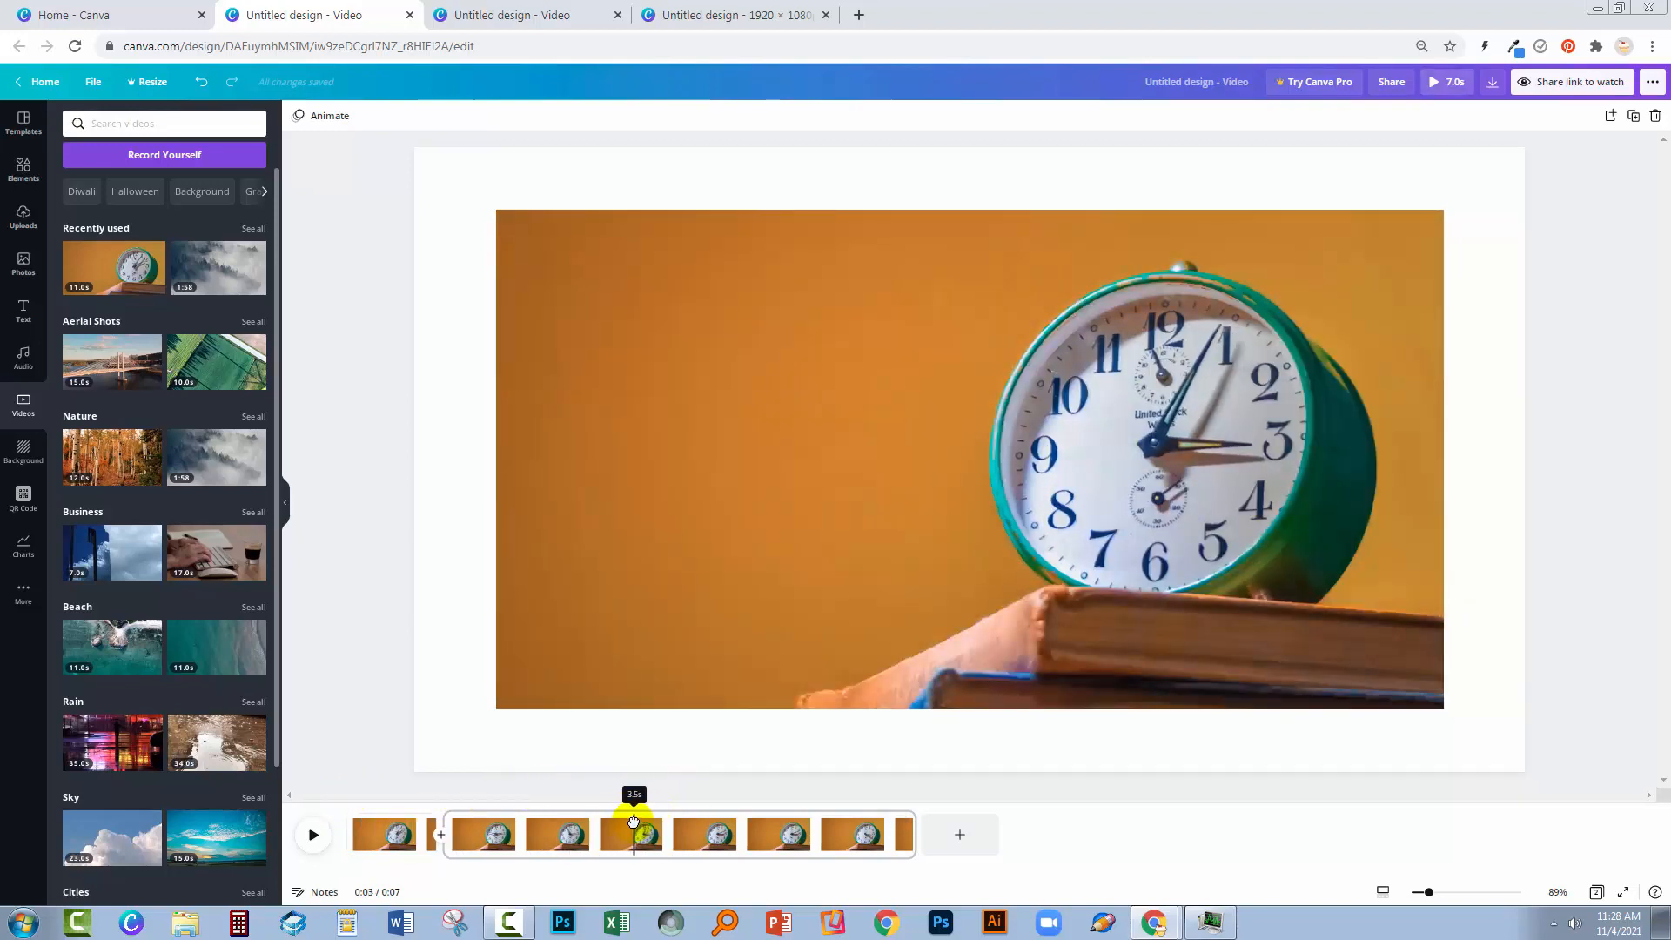
right_click(655, 838)
click(699, 776)
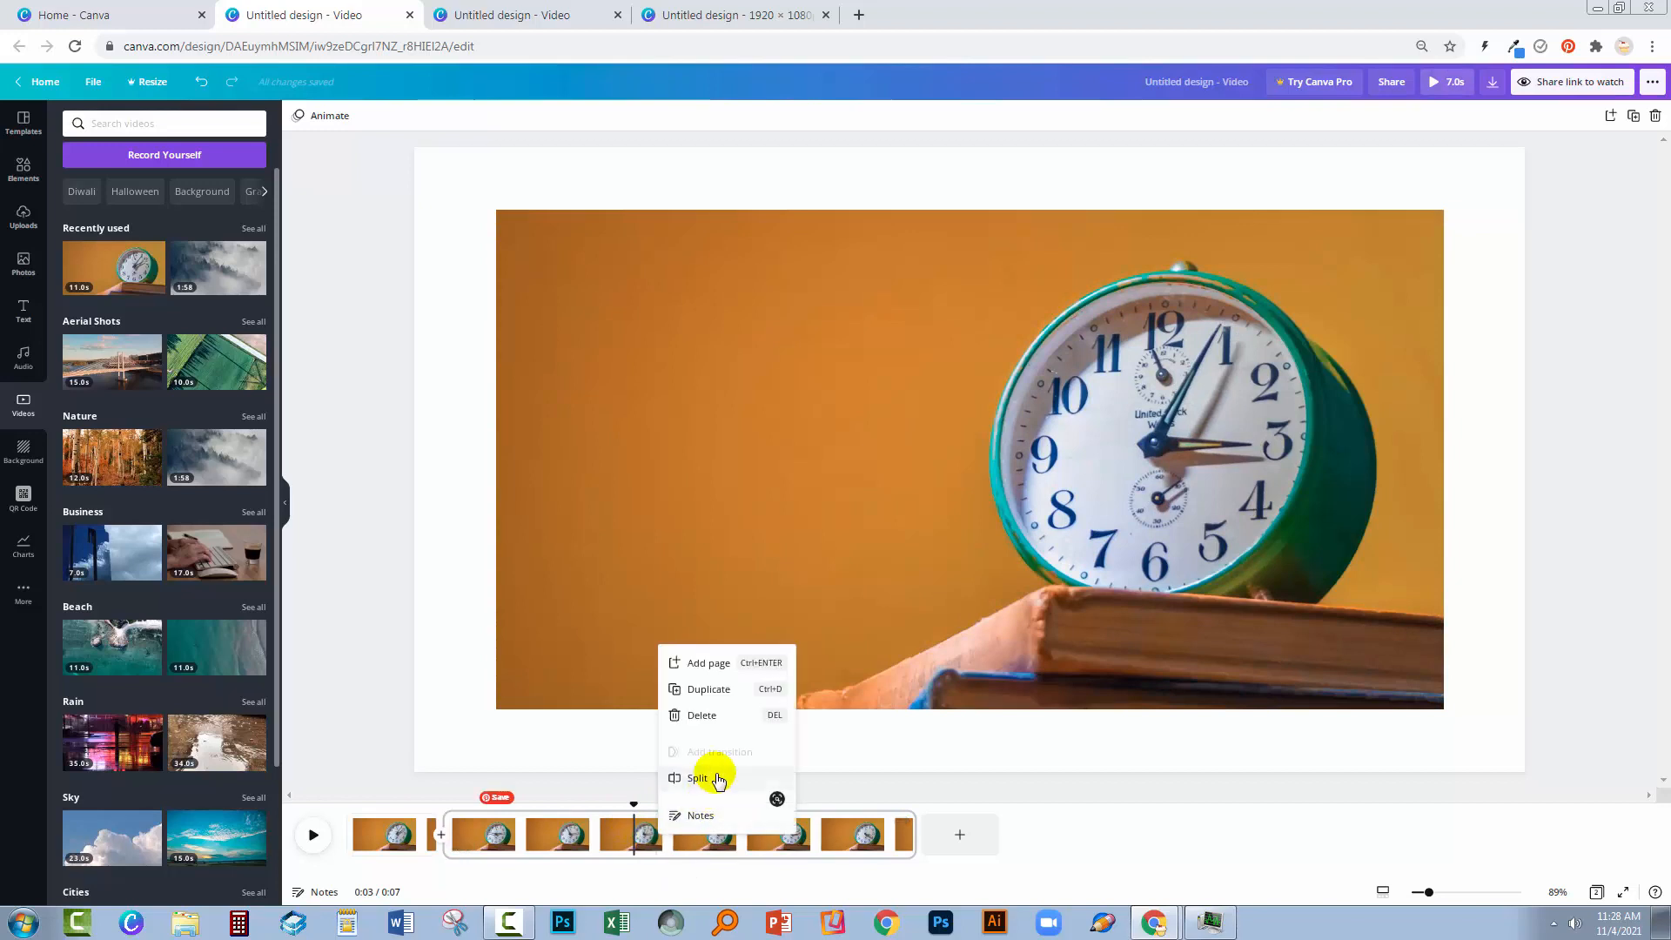
Delete the last section of the clock clip and preview the shortened video.
click(712, 834)
key(Delete)
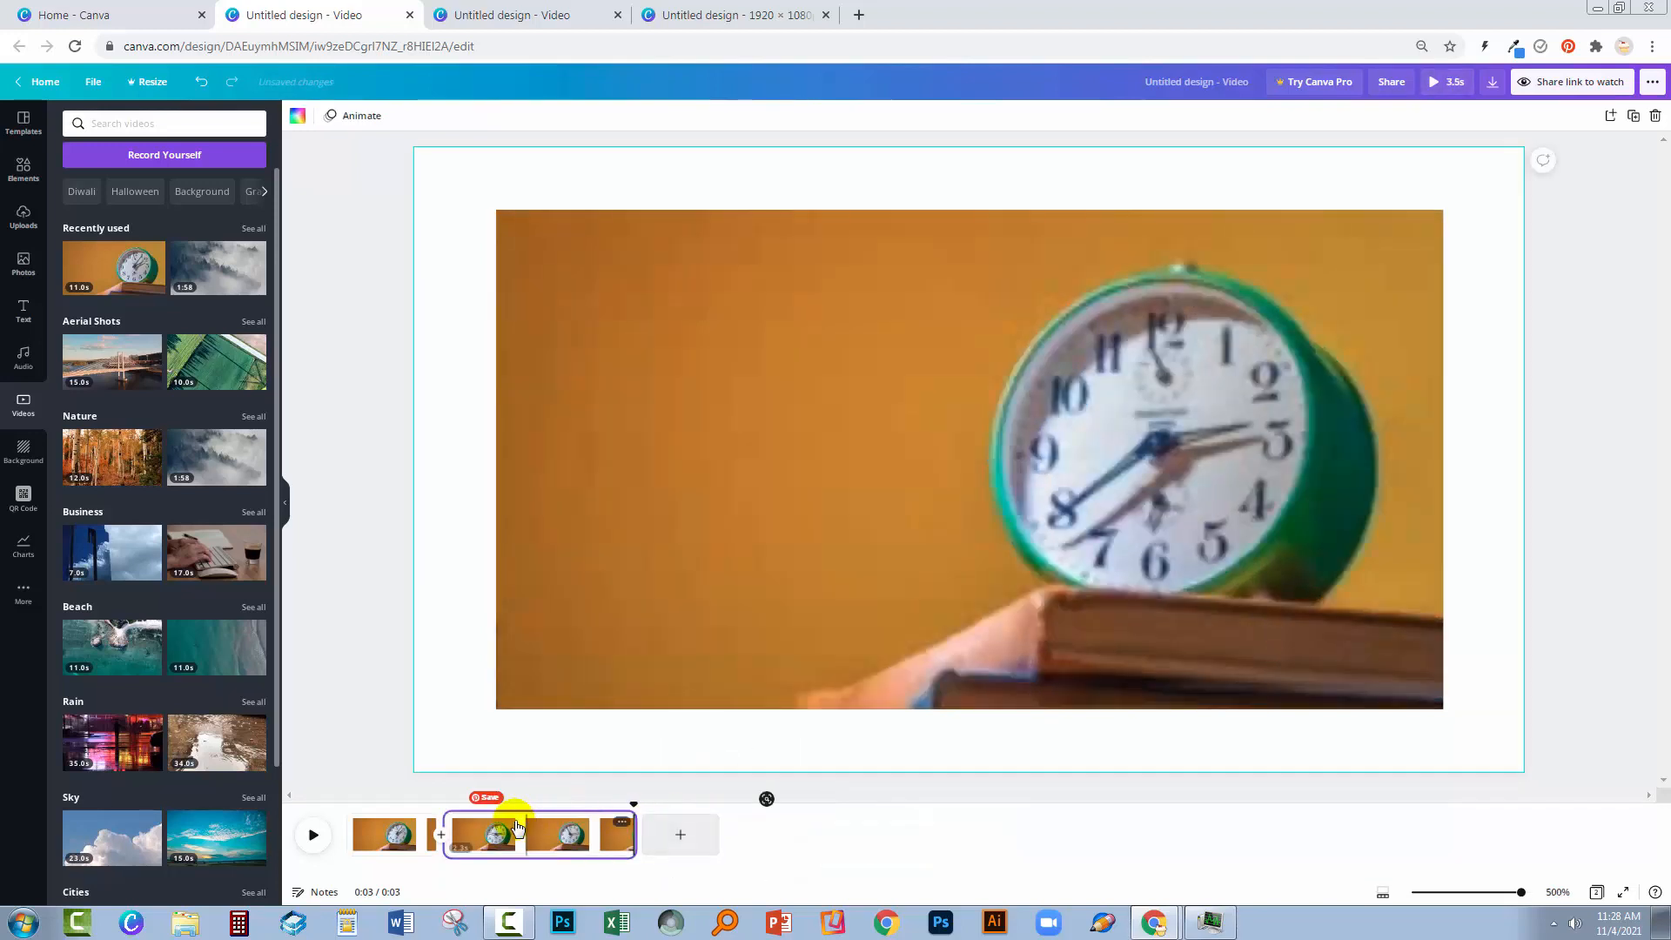
click(313, 838)
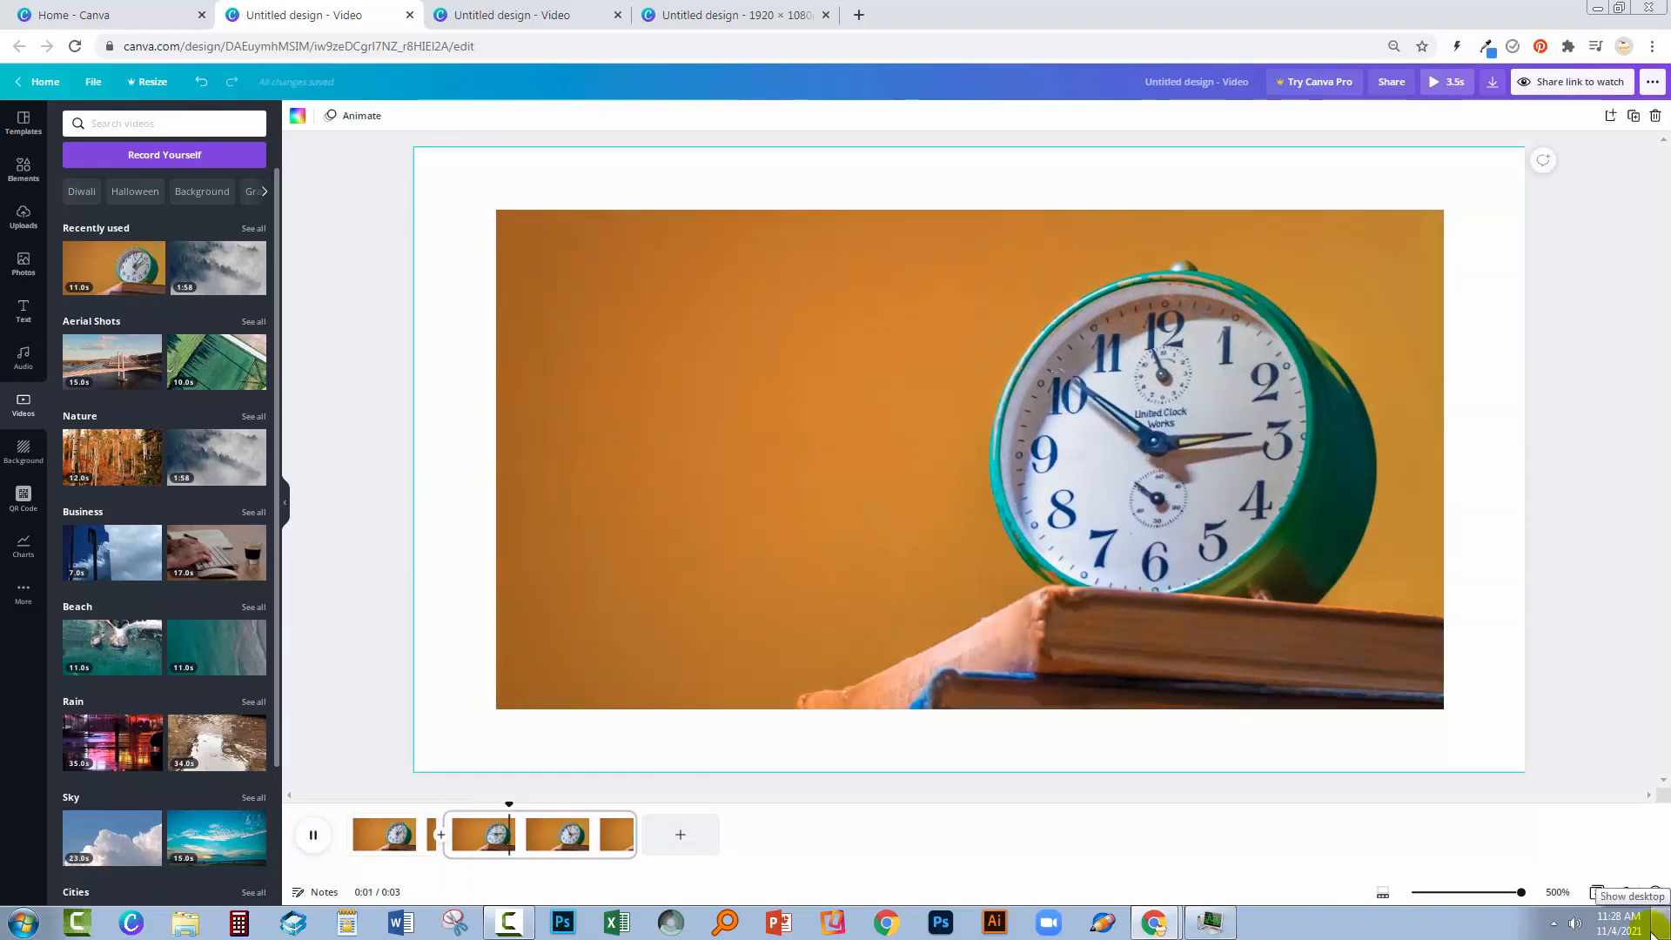
click(313, 838)
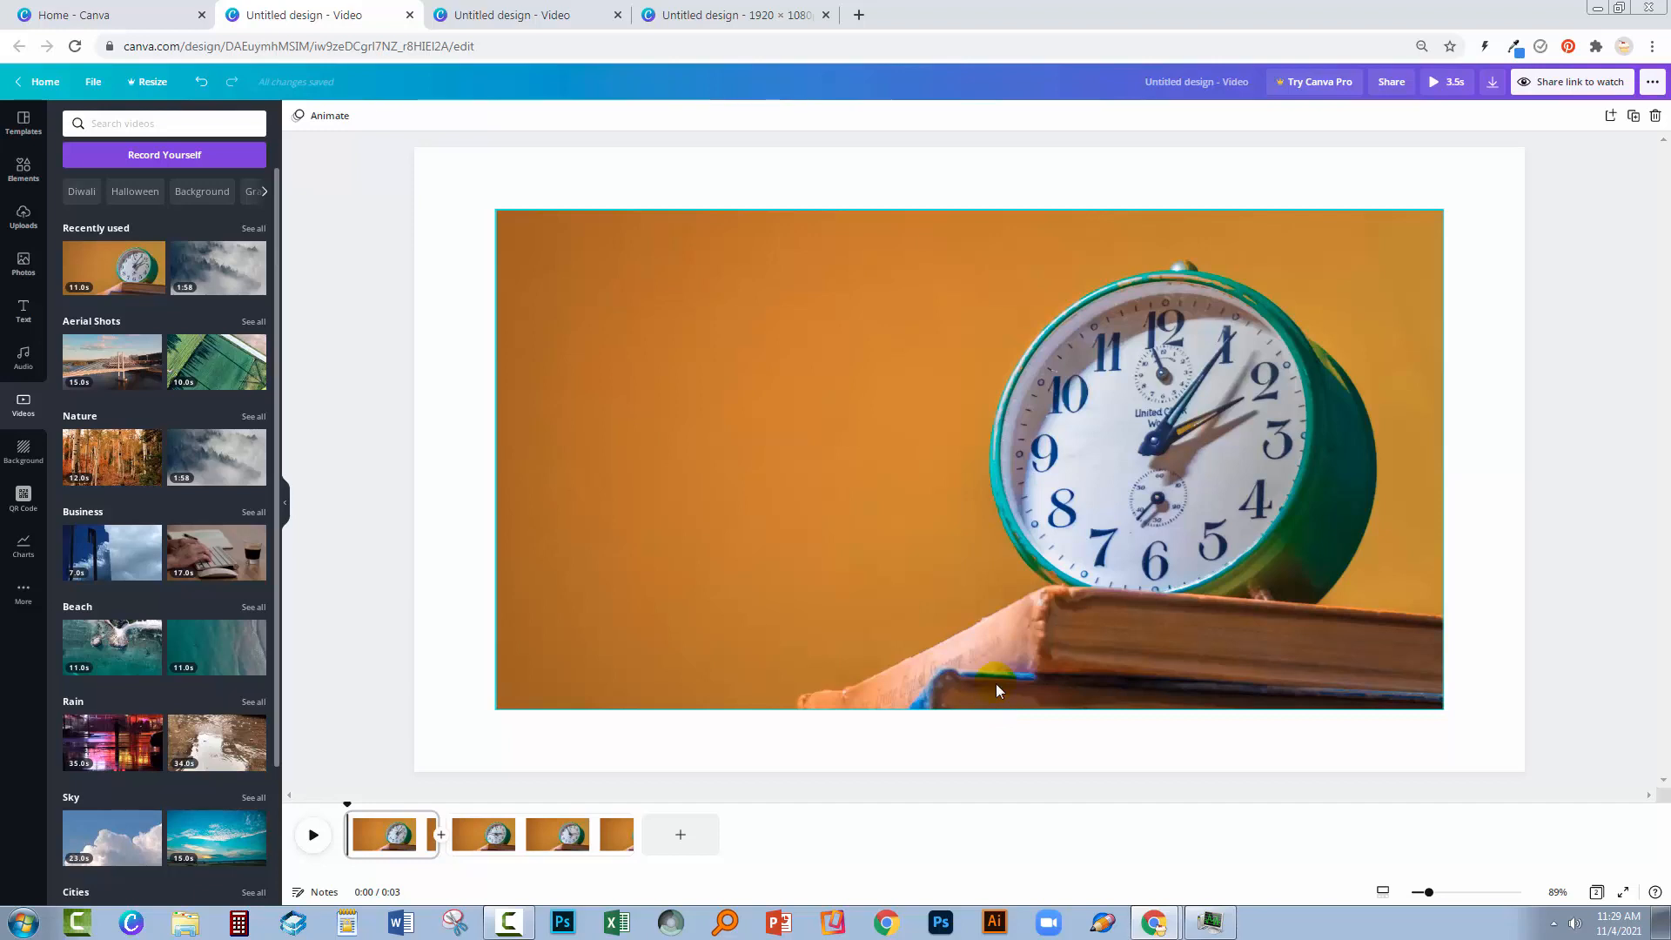
Crop the empty orange area off the first section's video, keeping the clock and the books below it.
click(822, 423)
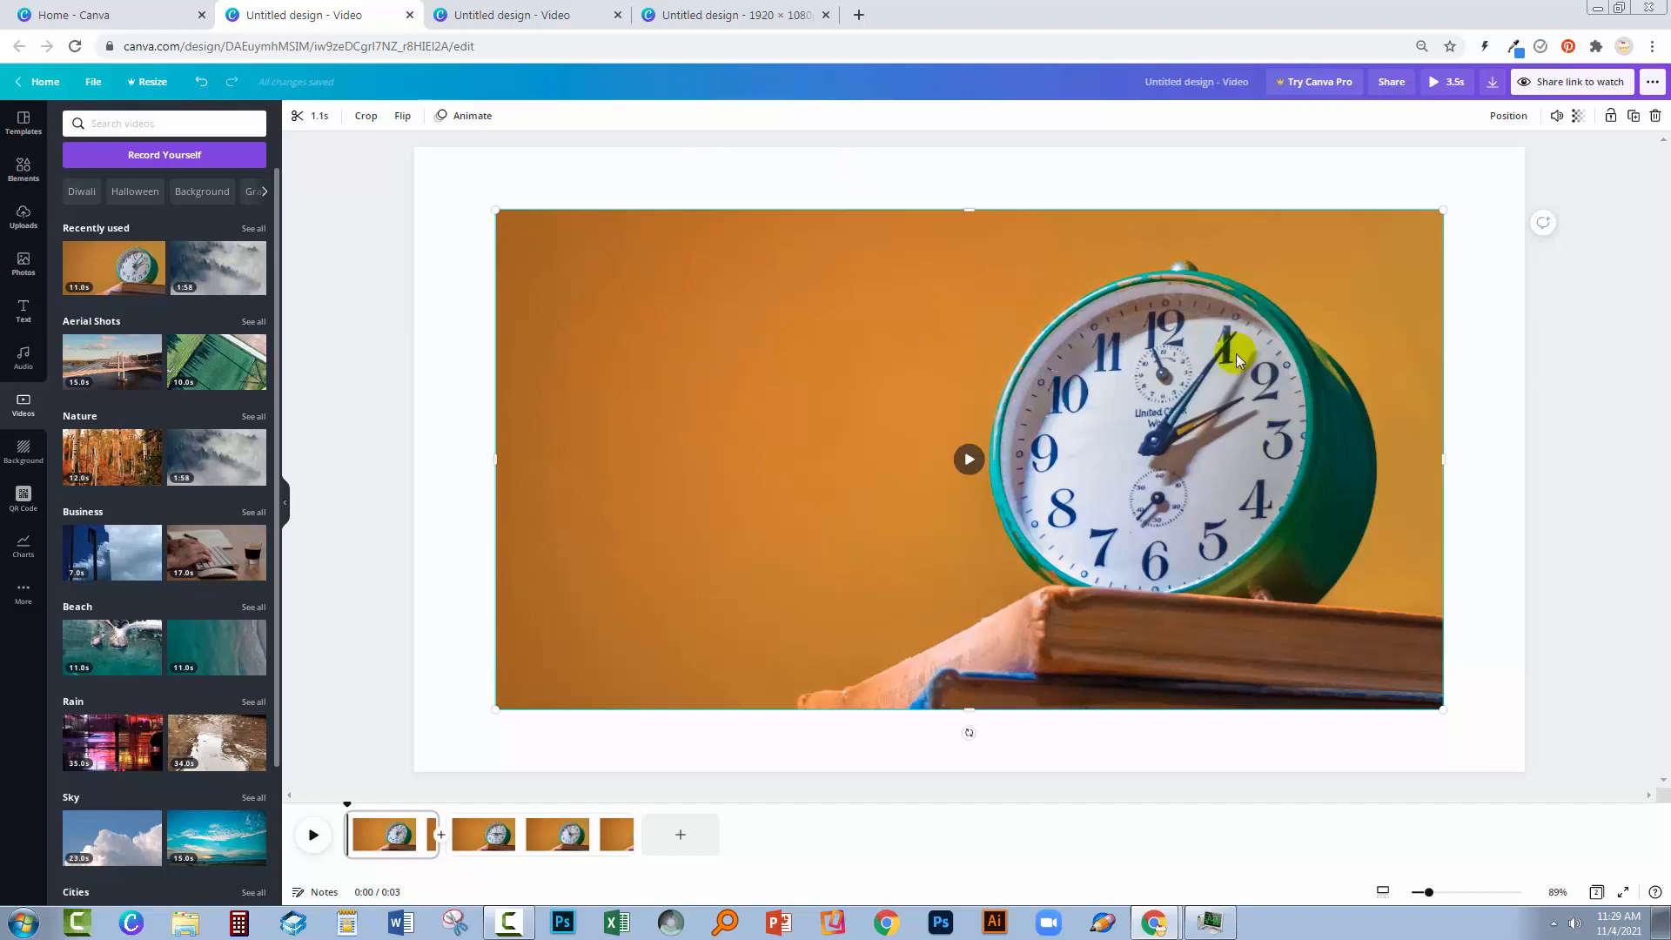
click(362, 118)
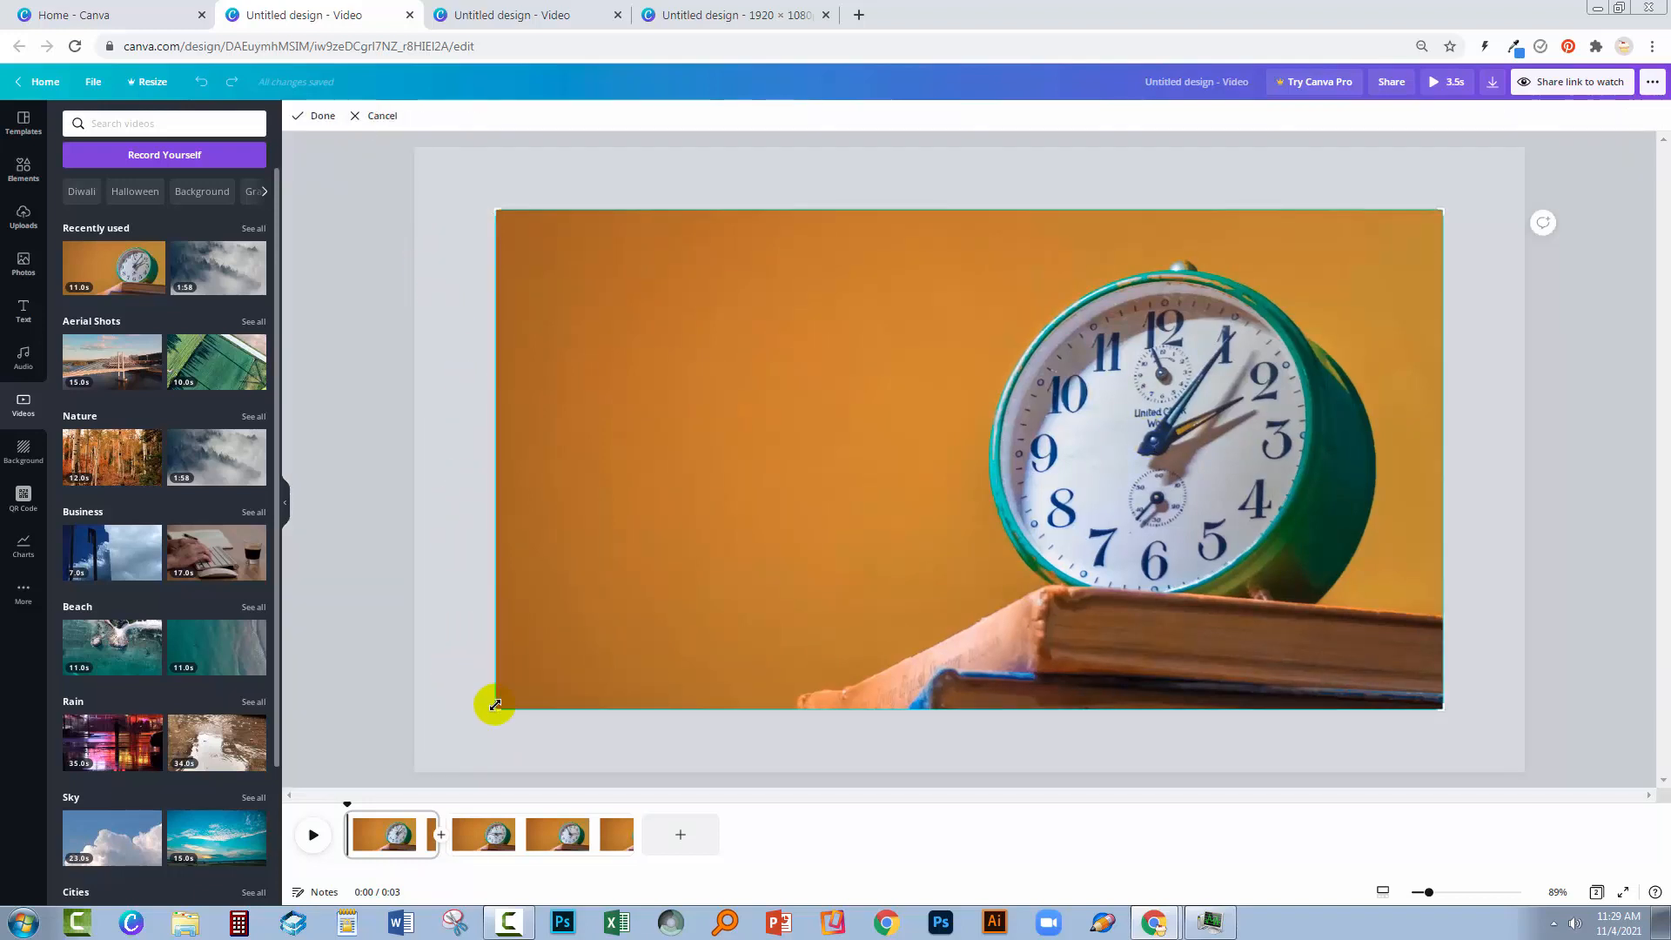
drag(498, 710, 913, 744)
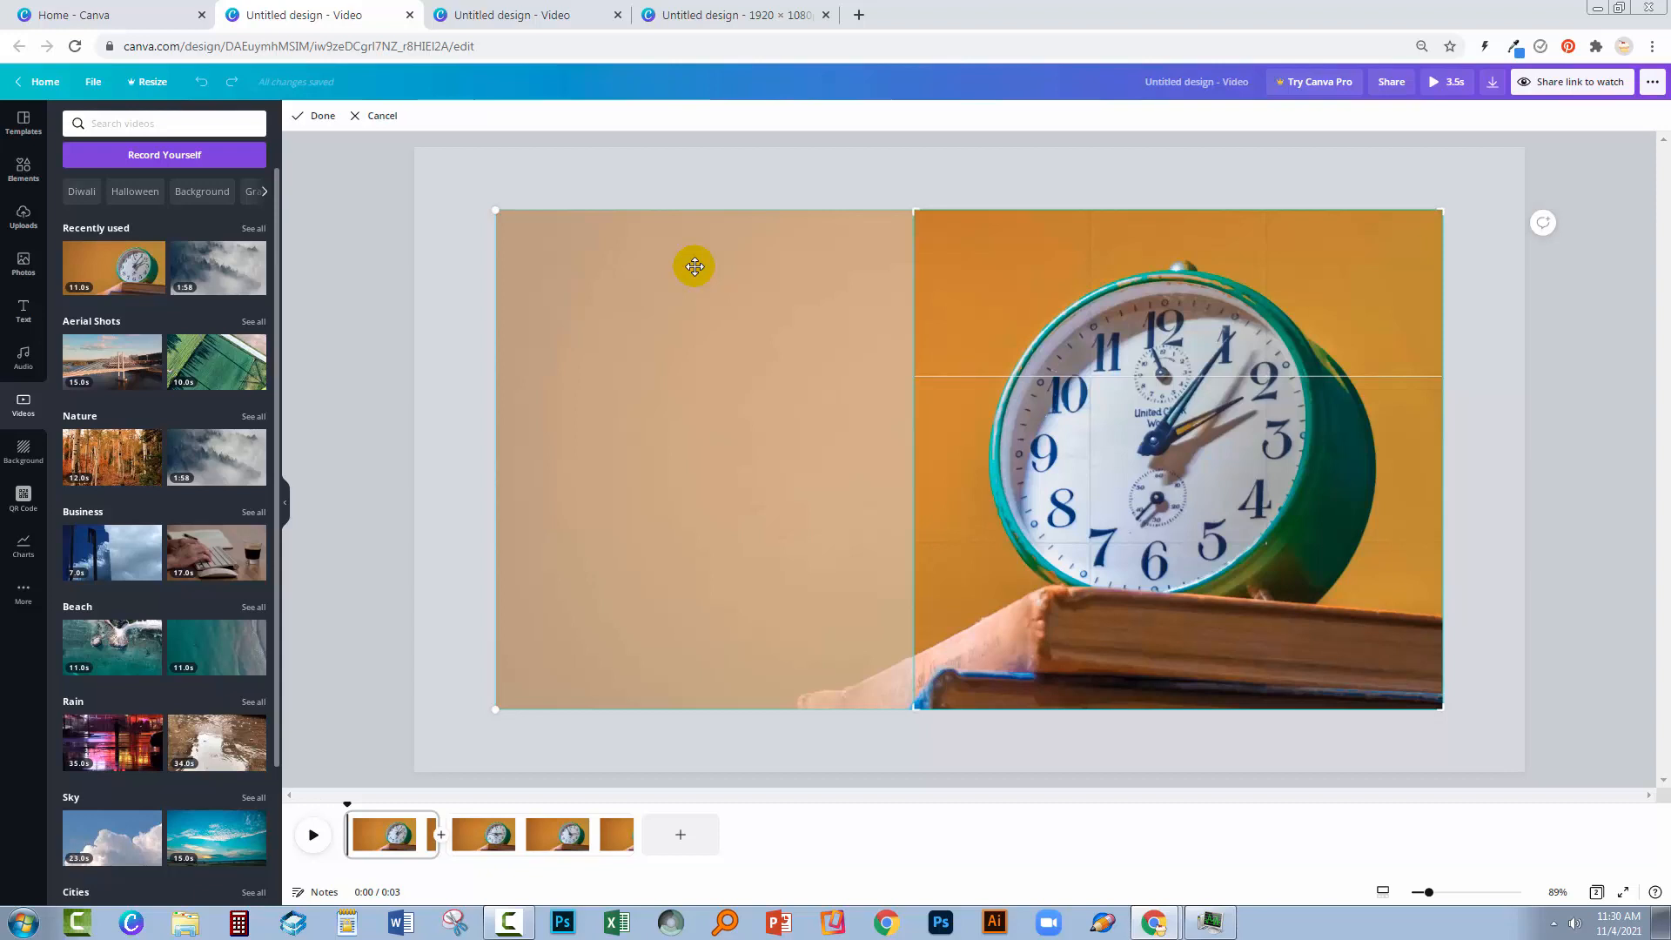
click(321, 116)
Move the cropped clock video toward the middle of the page and preview the result.
drag(1080, 446, 903, 445)
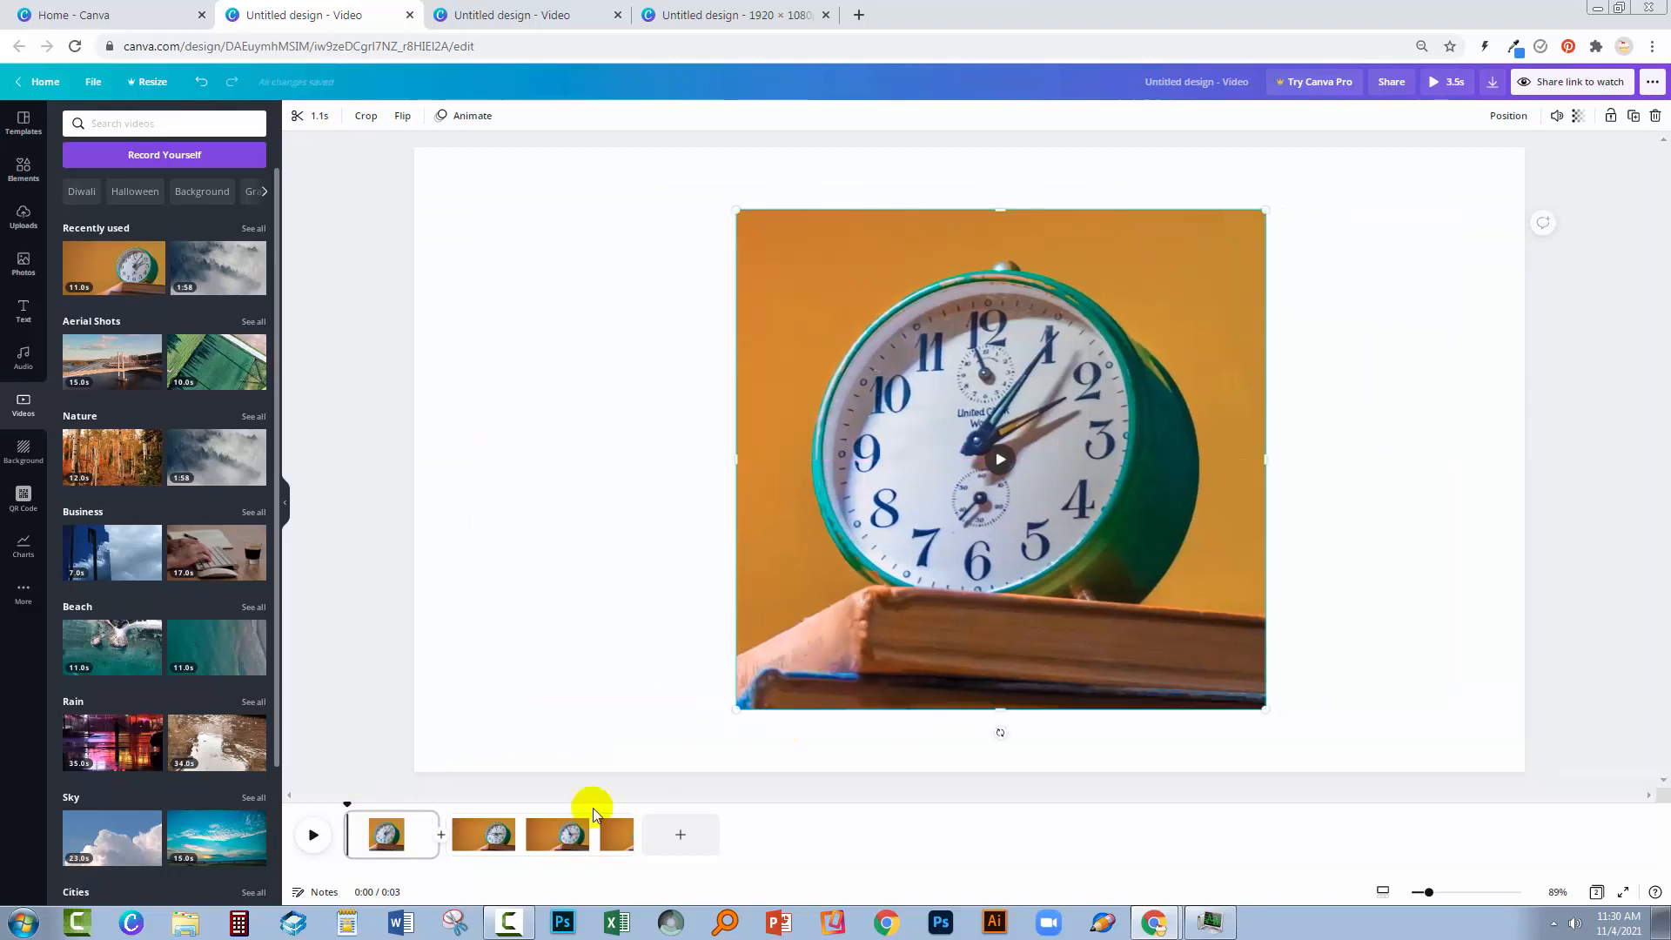
click(315, 835)
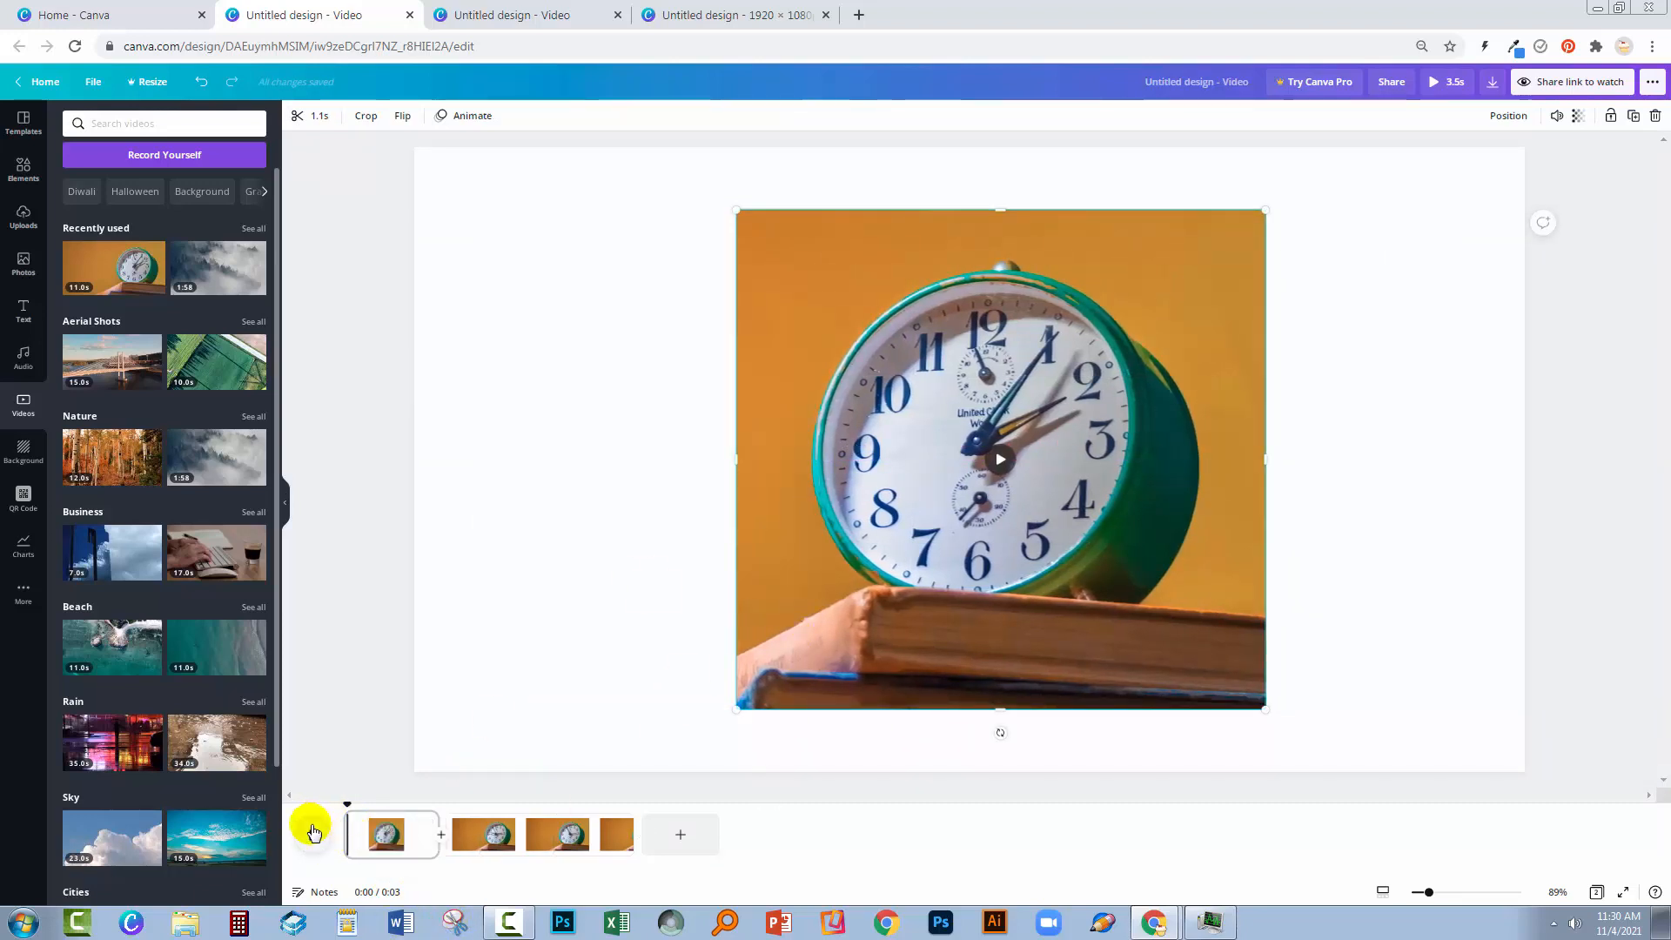
click(313, 835)
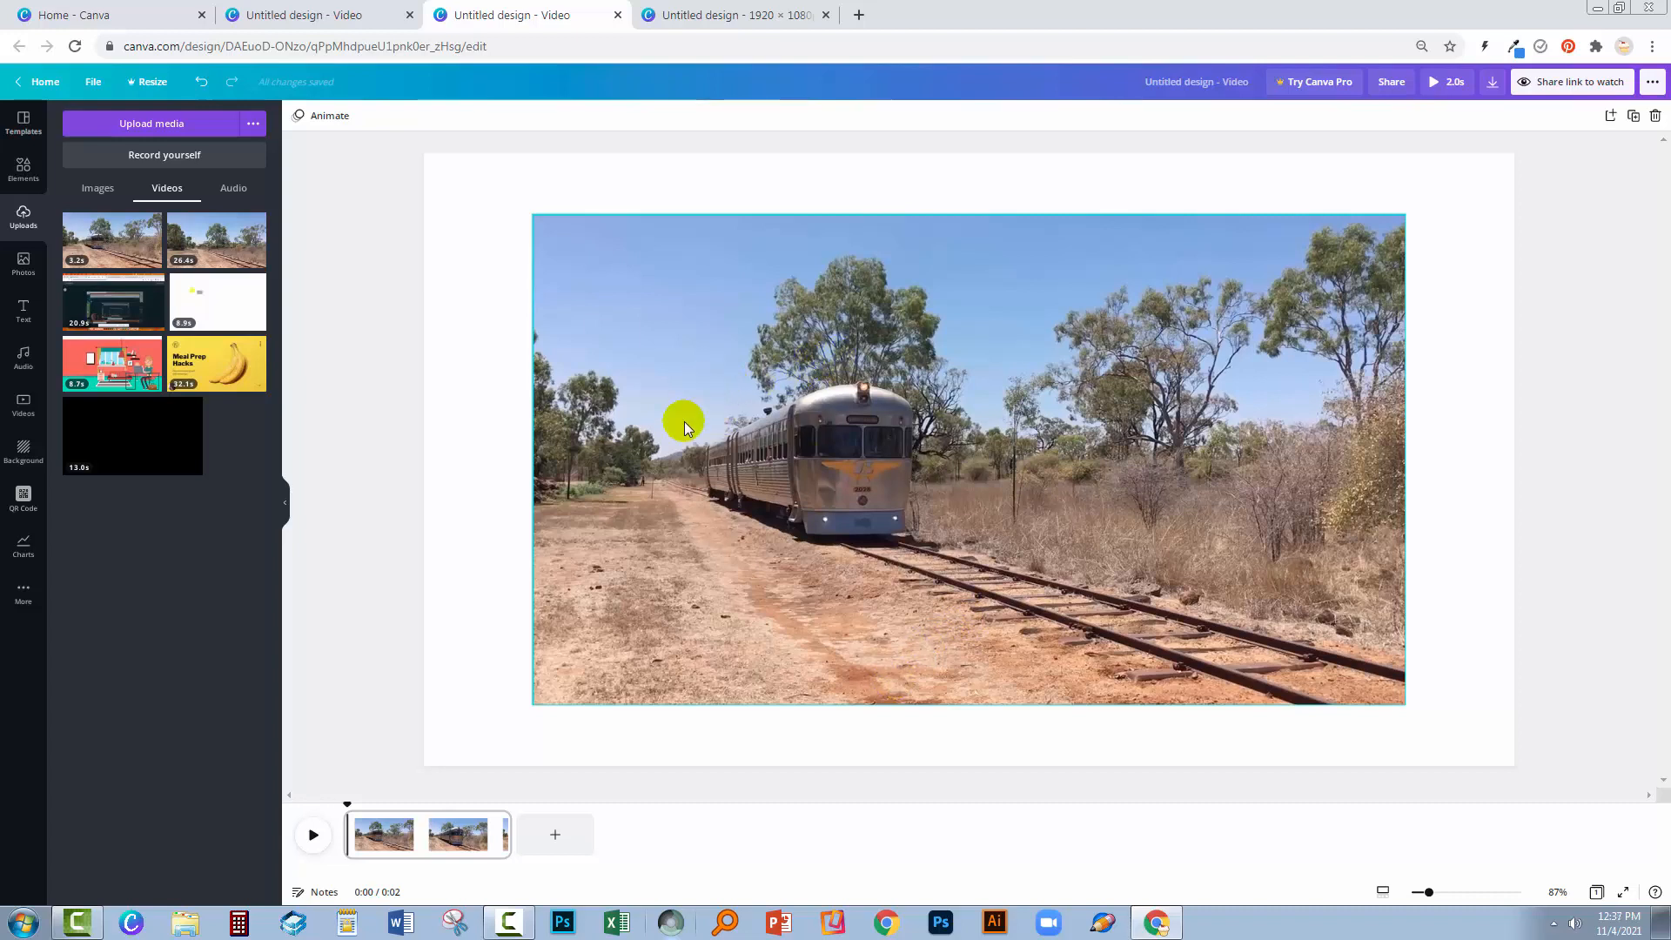
Add the Happy Whistling Ukulele track at the start of the train video, and delete it again.
click(24, 357)
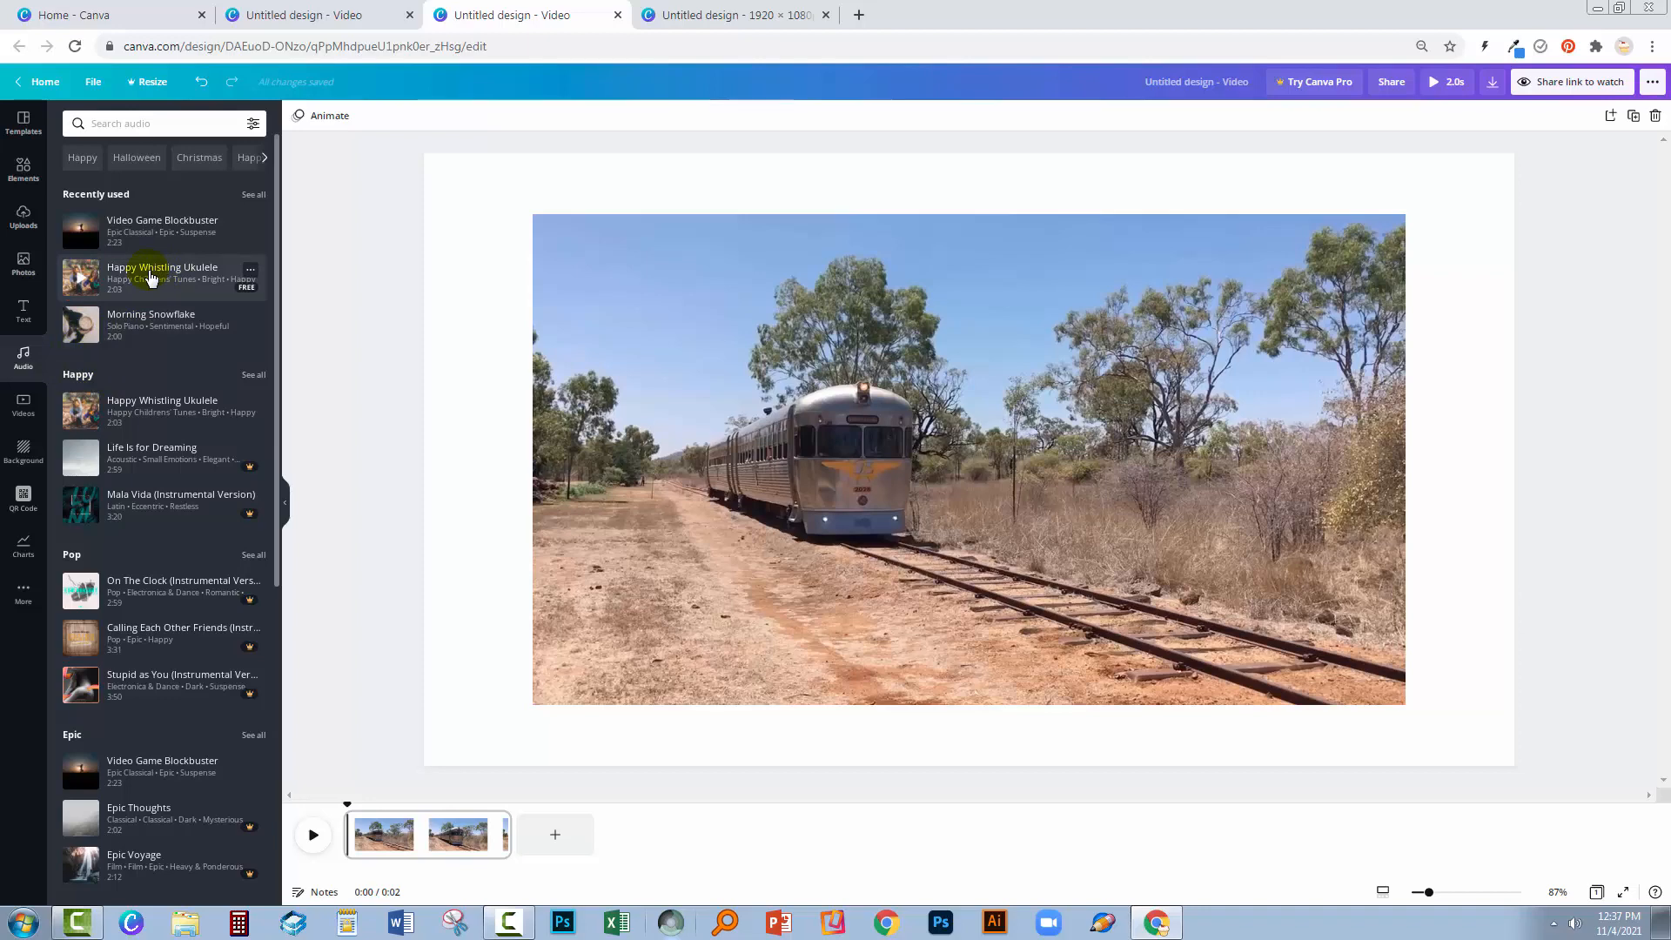
drag(150, 277, 416, 827)
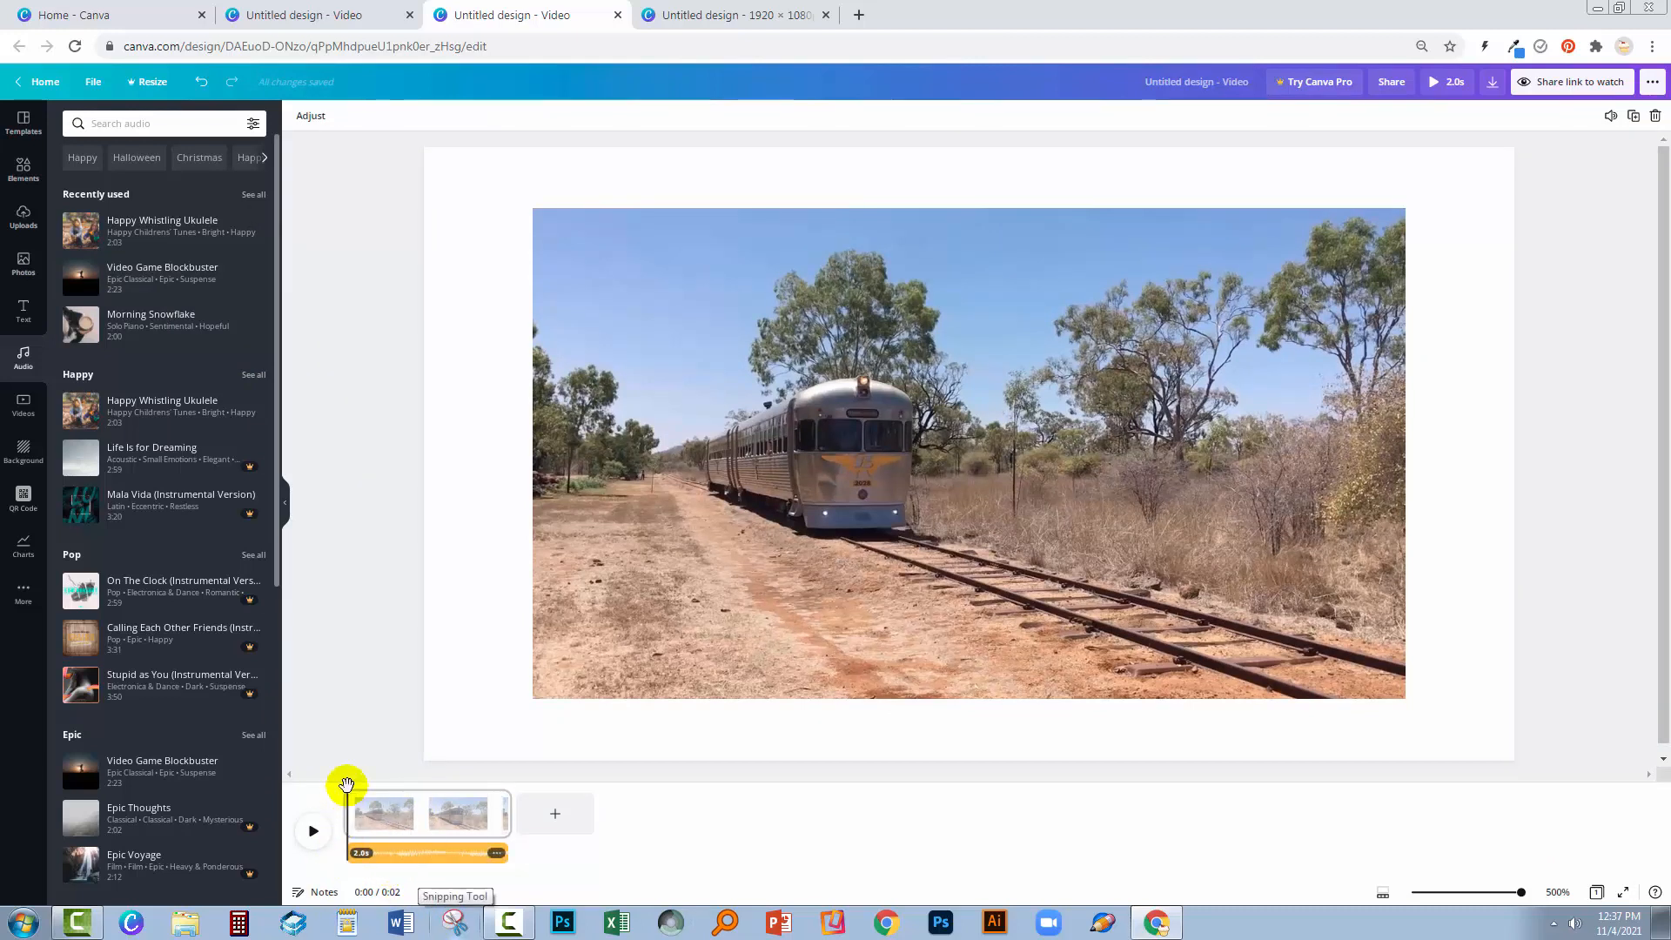
right_click(400, 860)
click(422, 827)
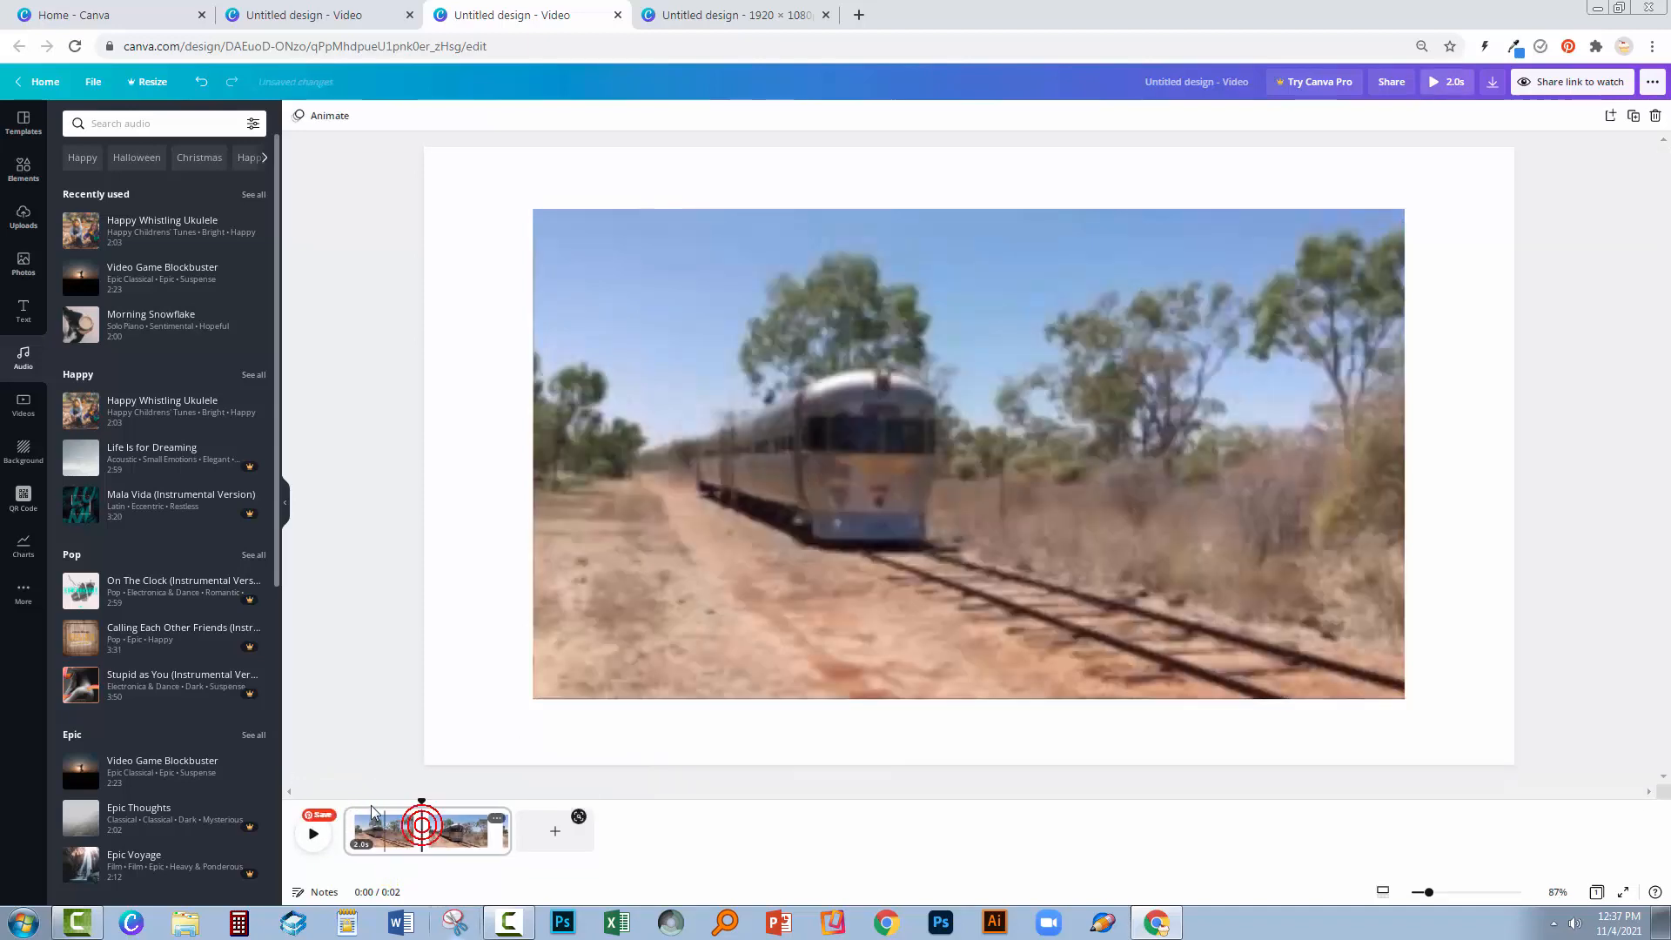
Add the Happy Whistling Ukulele track to the train video, starting at the 0:01 mark.
drag(422, 799, 455, 801)
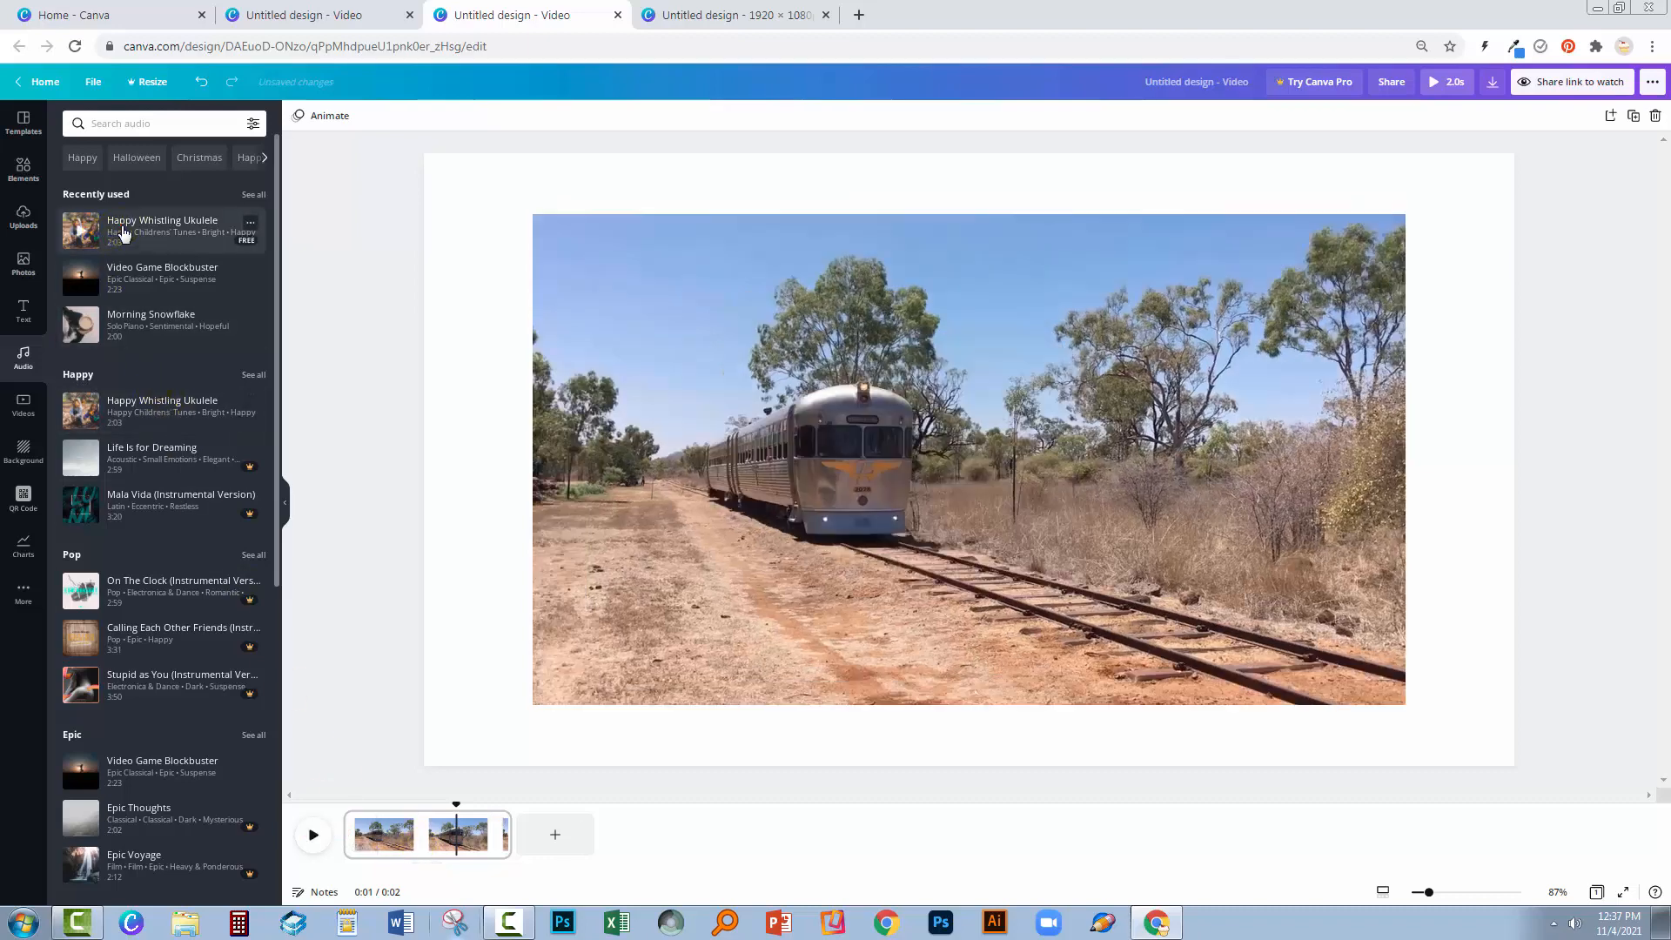
drag(123, 232, 486, 872)
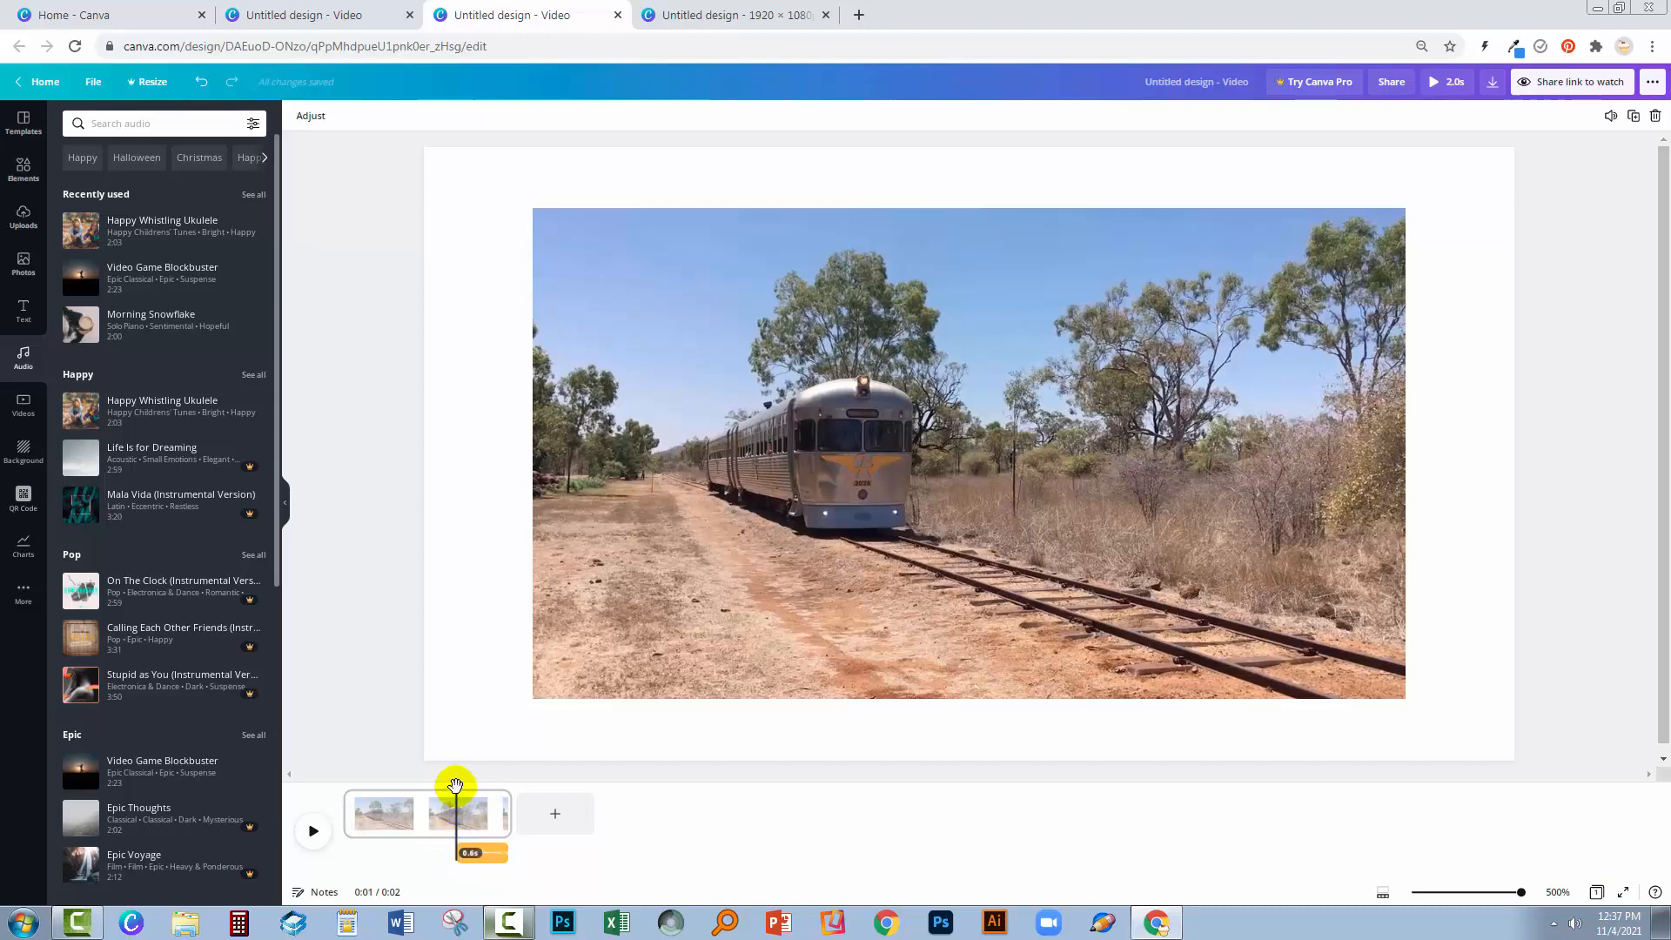
Extend the start of the audio track back to the beginning of the train video, making it 2.0 seconds long.
drag(456, 786, 317, 798)
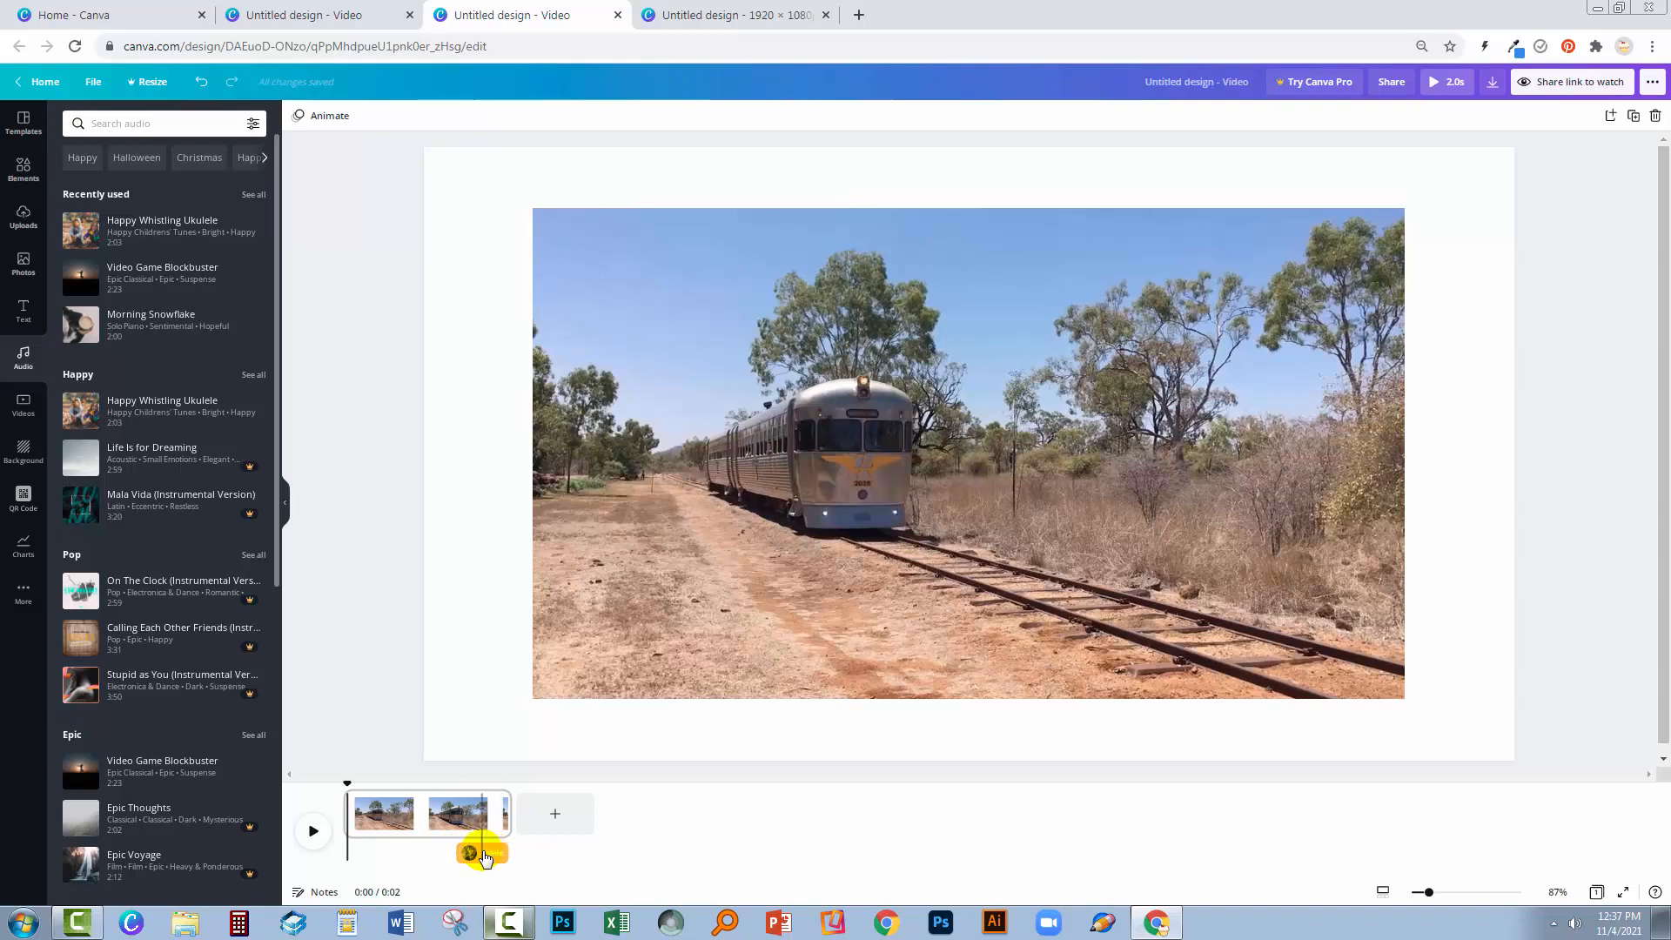
click(484, 854)
drag(451, 853, 296, 859)
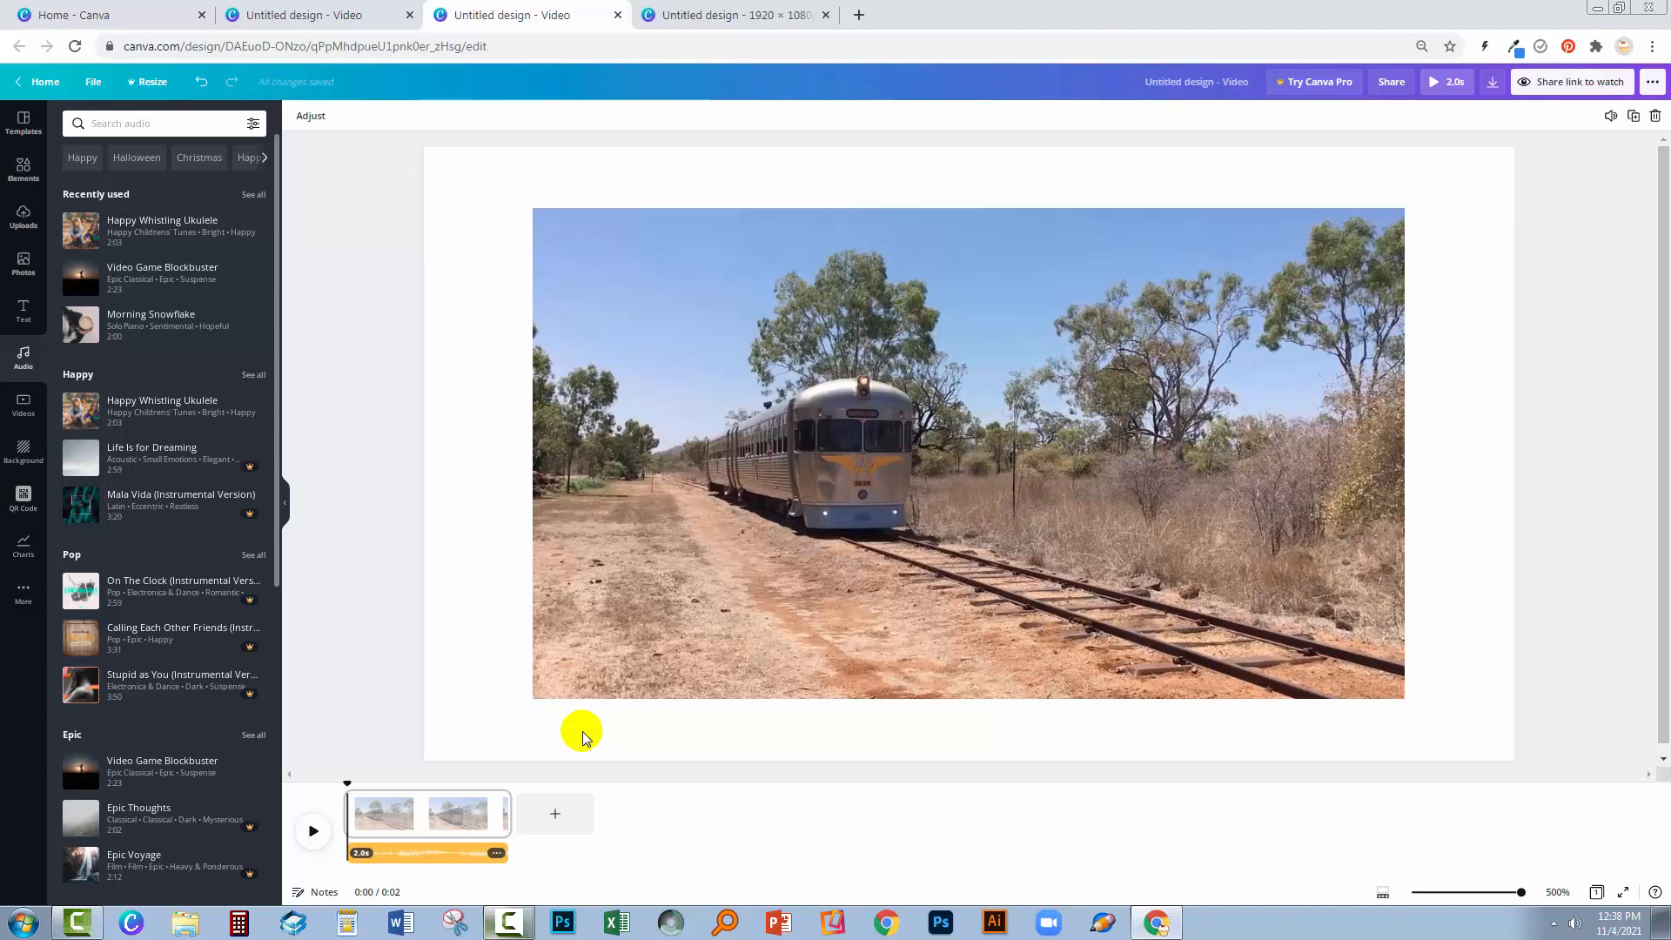
Shift the Happy Whistling Ukulele audio within its clip to play a different section, and return the playhead to the start.
double_click(427, 860)
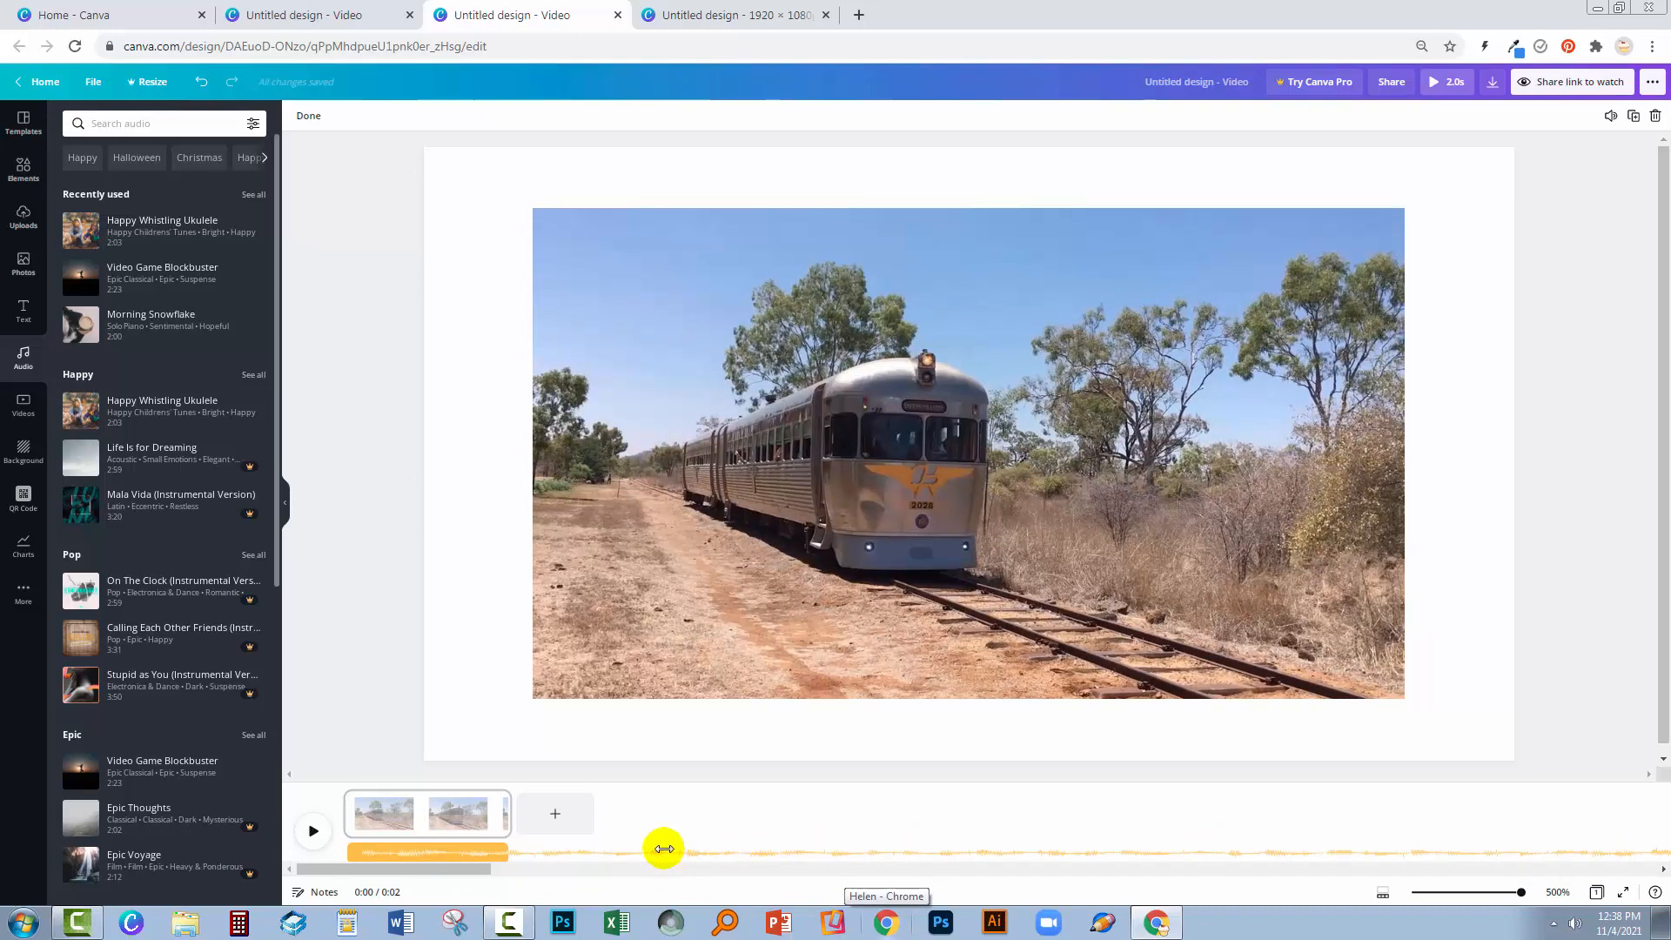
drag(664, 849, 552, 850)
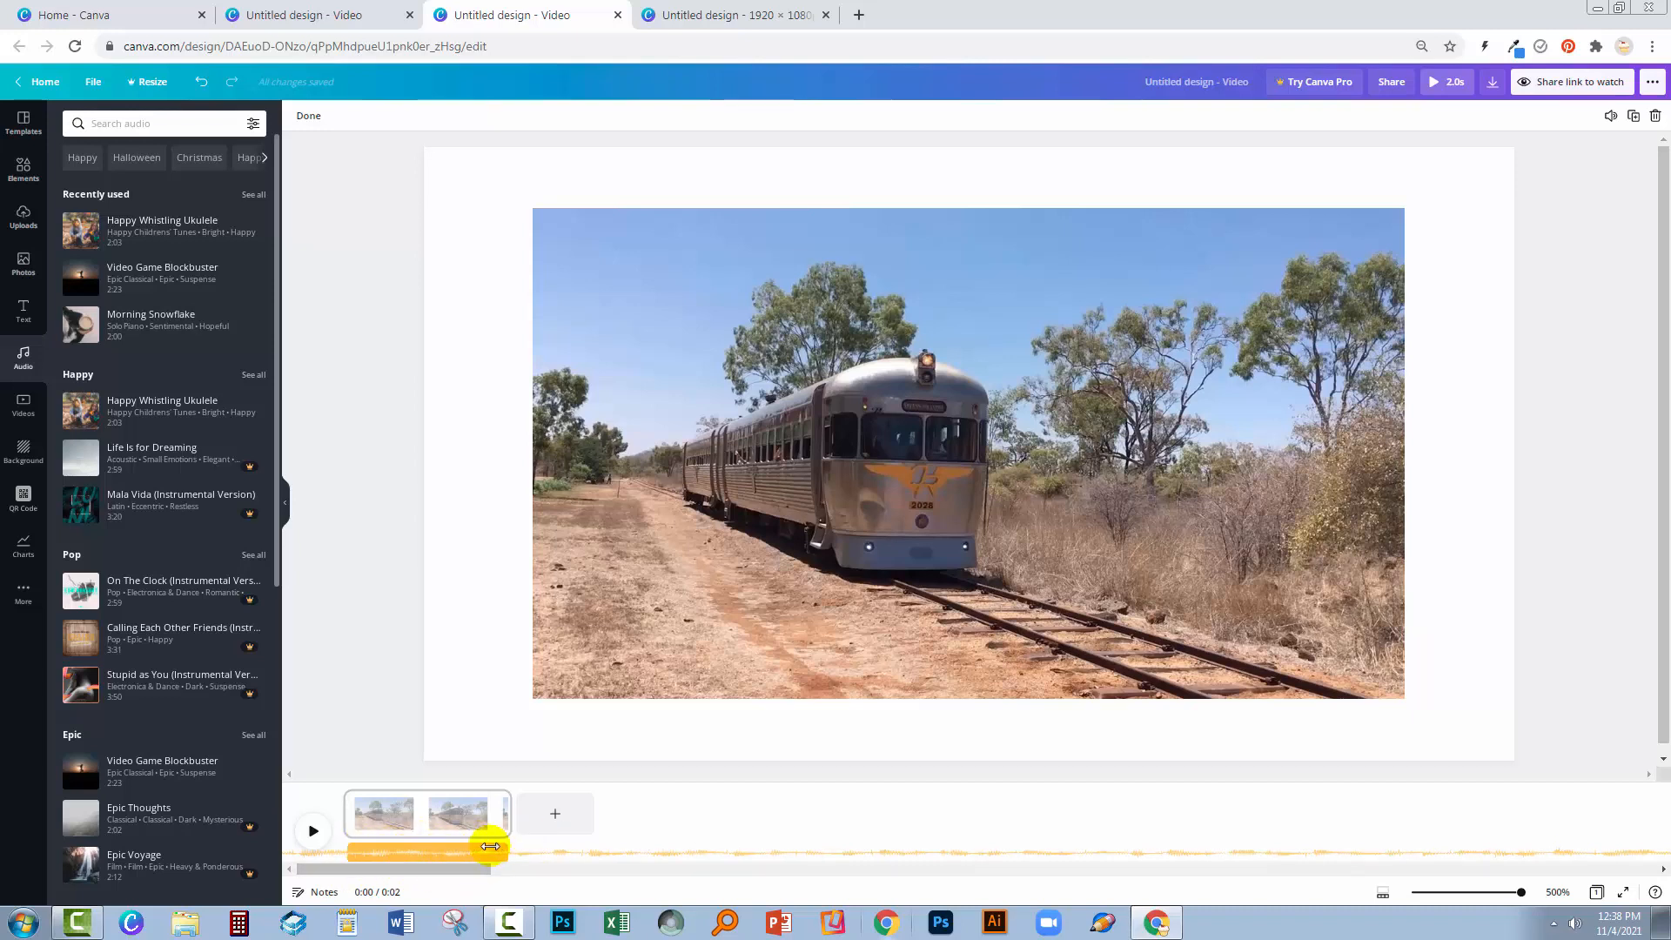
click(375, 686)
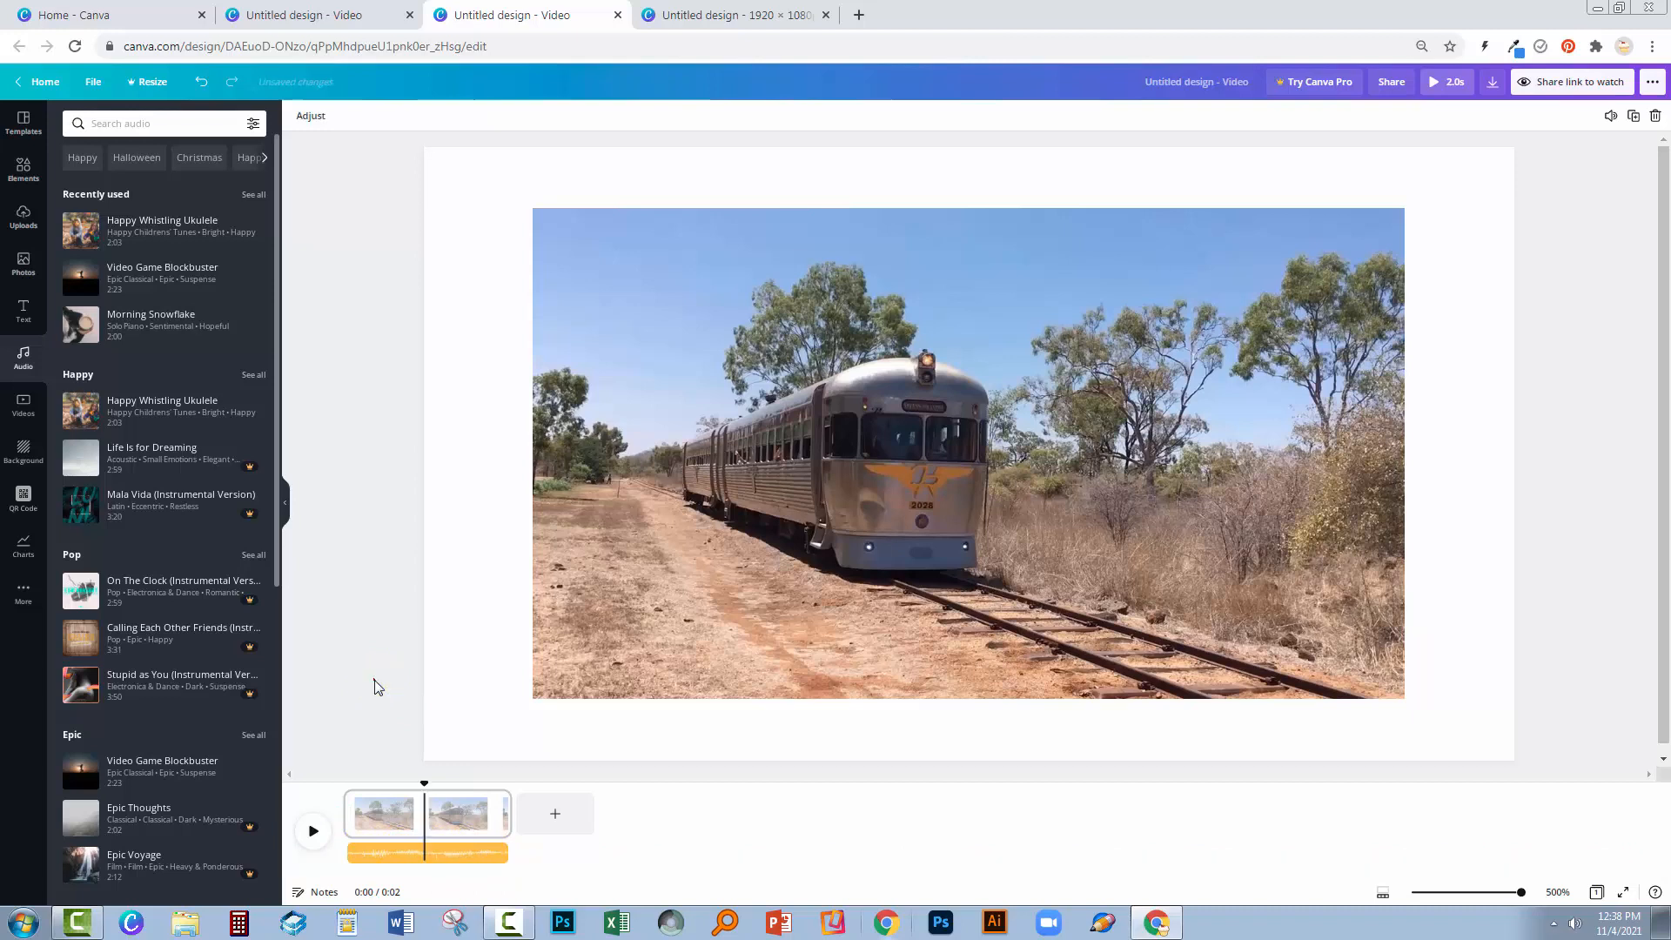
click(373, 849)
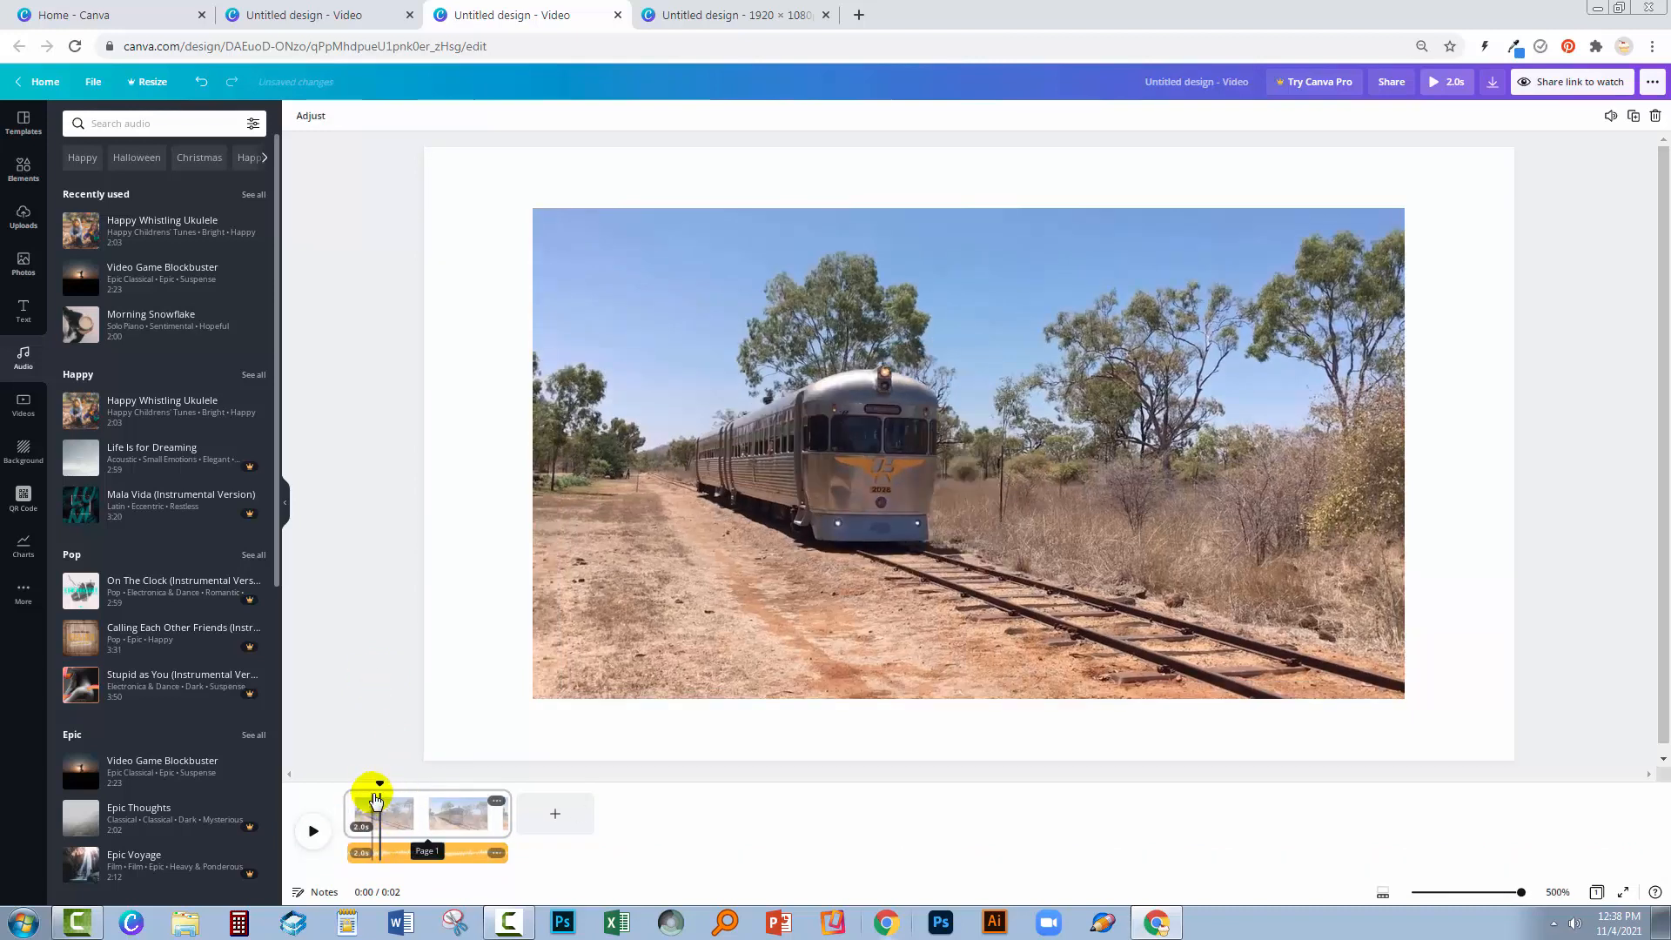
drag(375, 779, 340, 797)
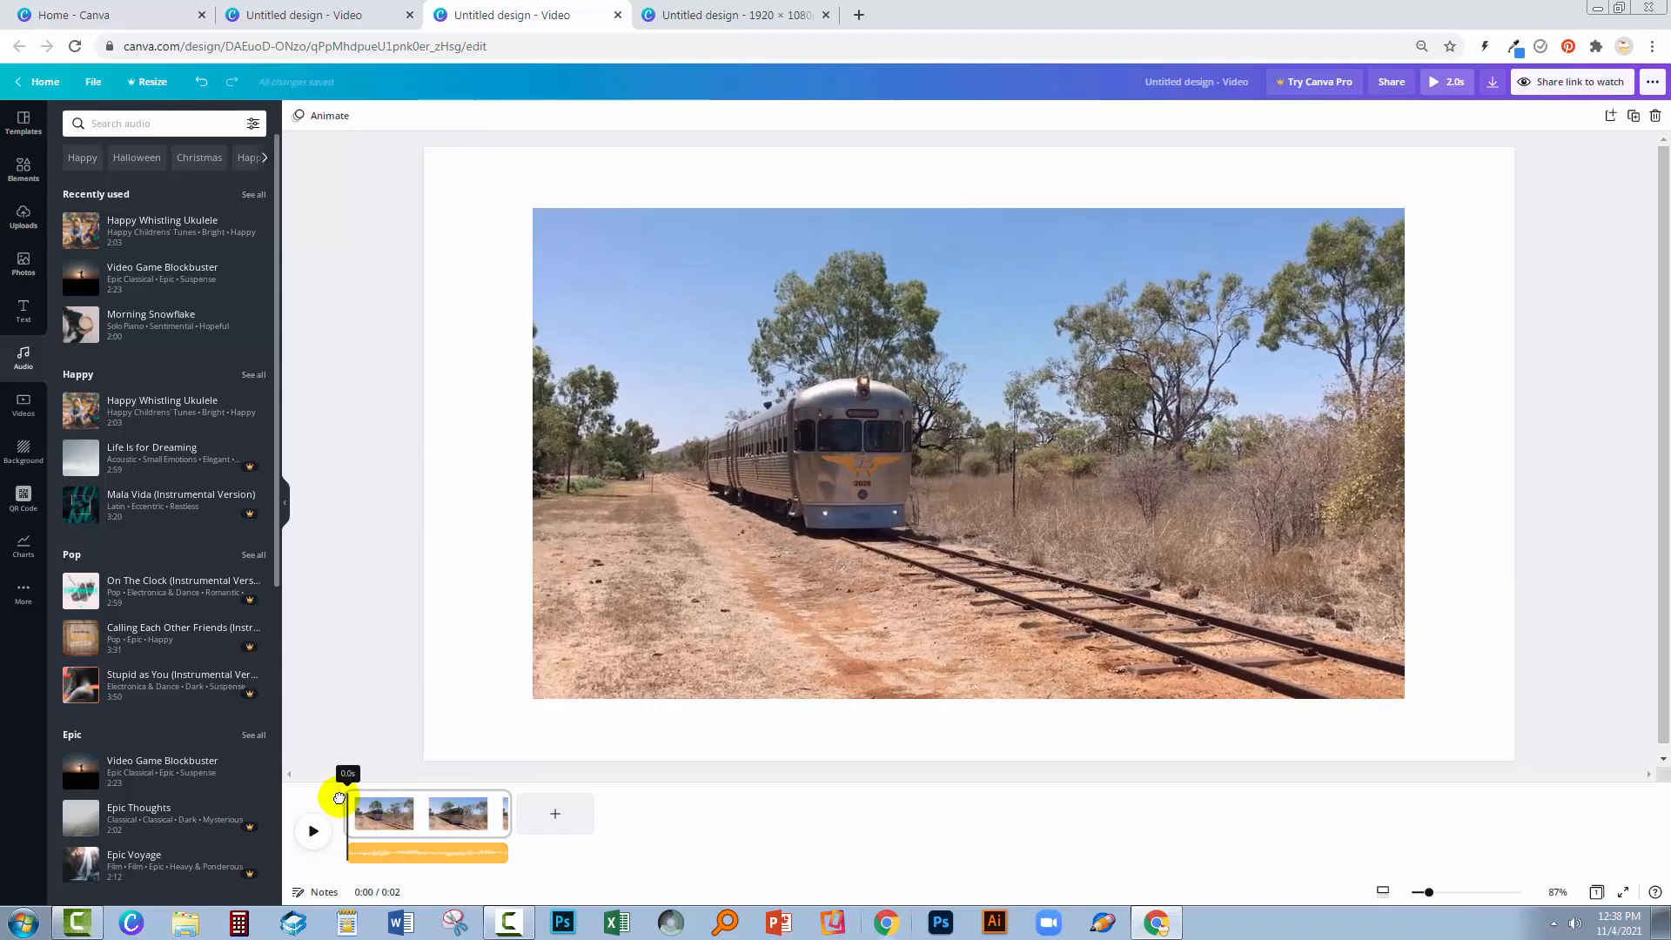
Lower the audio track's volume to 29.
click(405, 857)
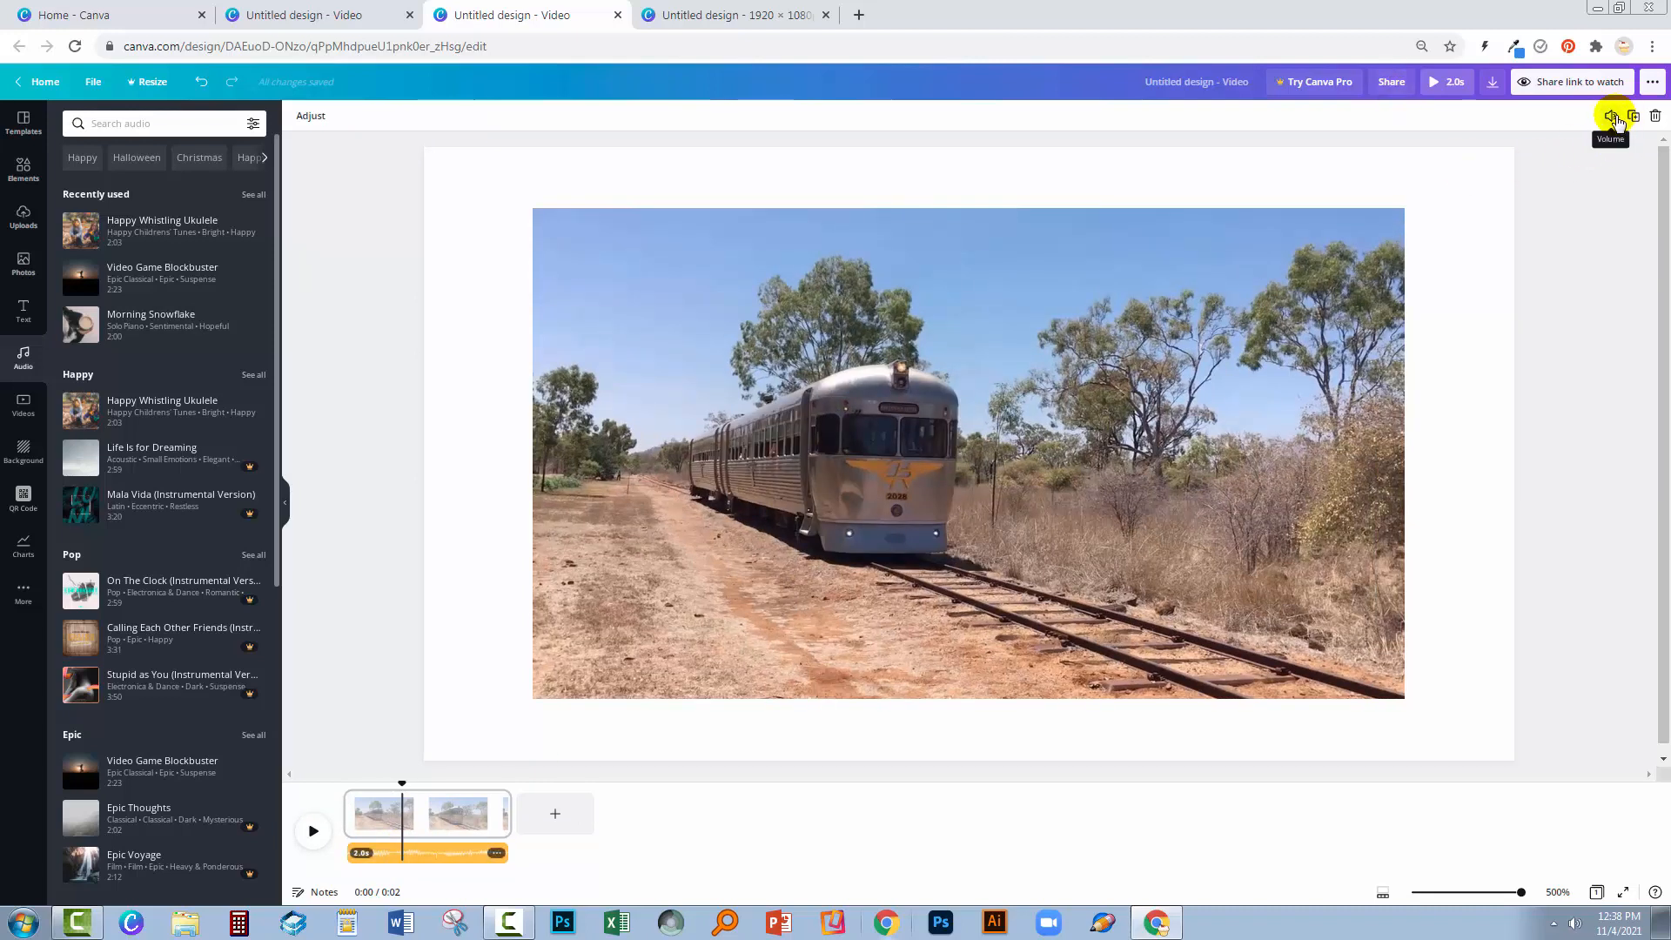
right_click(432, 851)
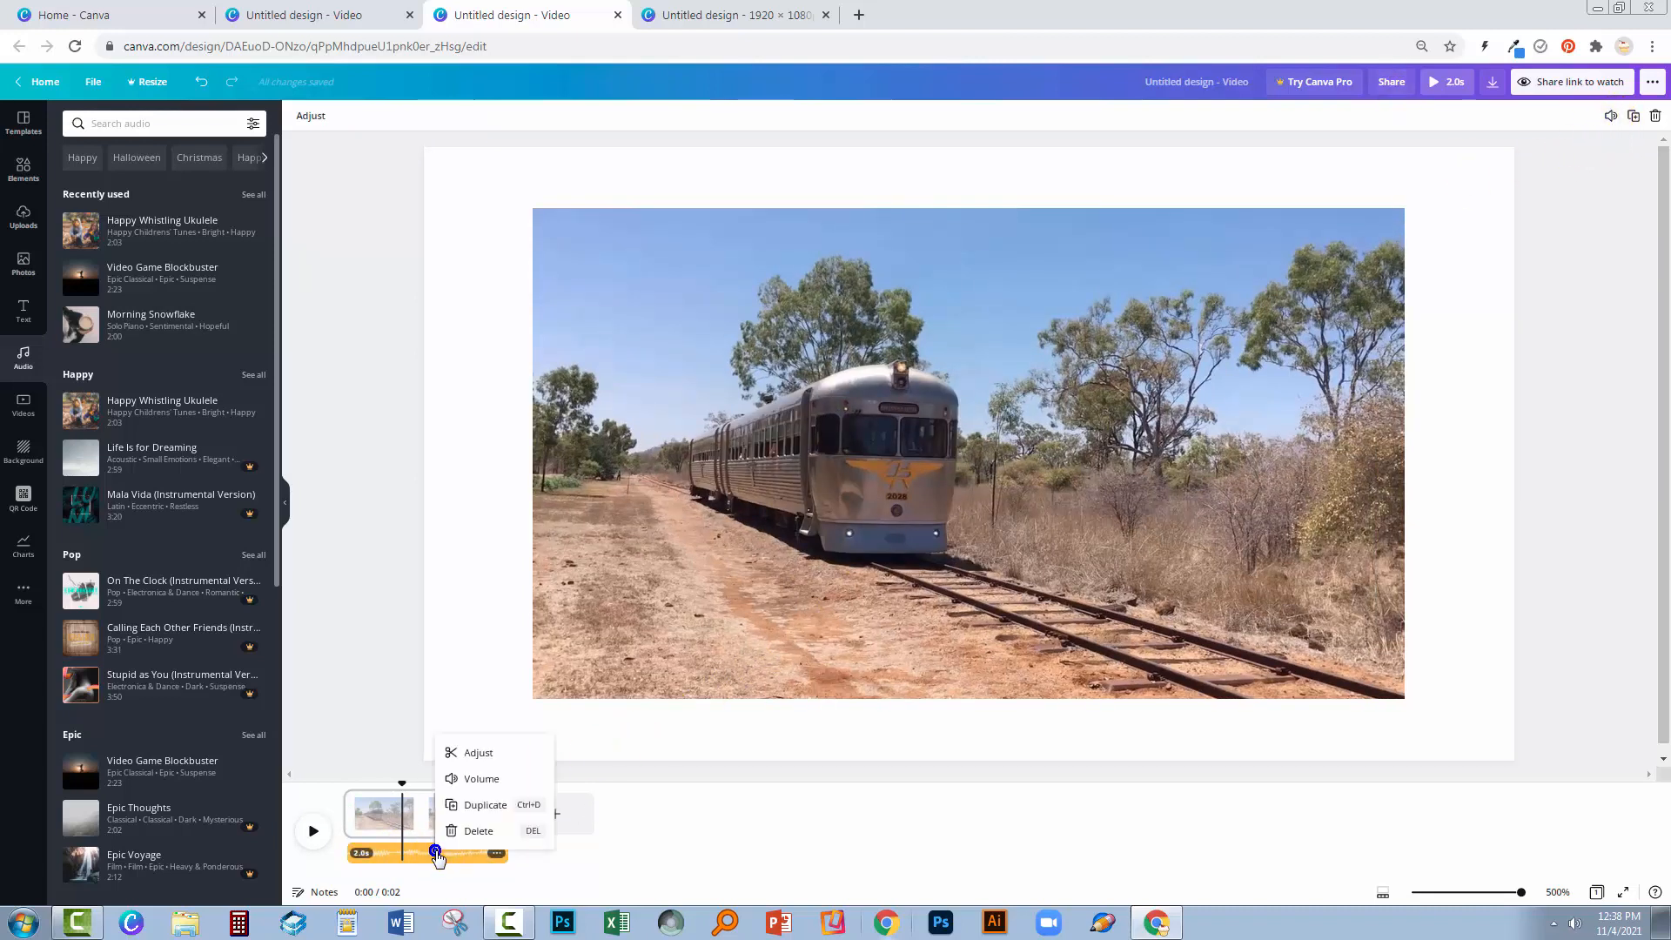
click(467, 779)
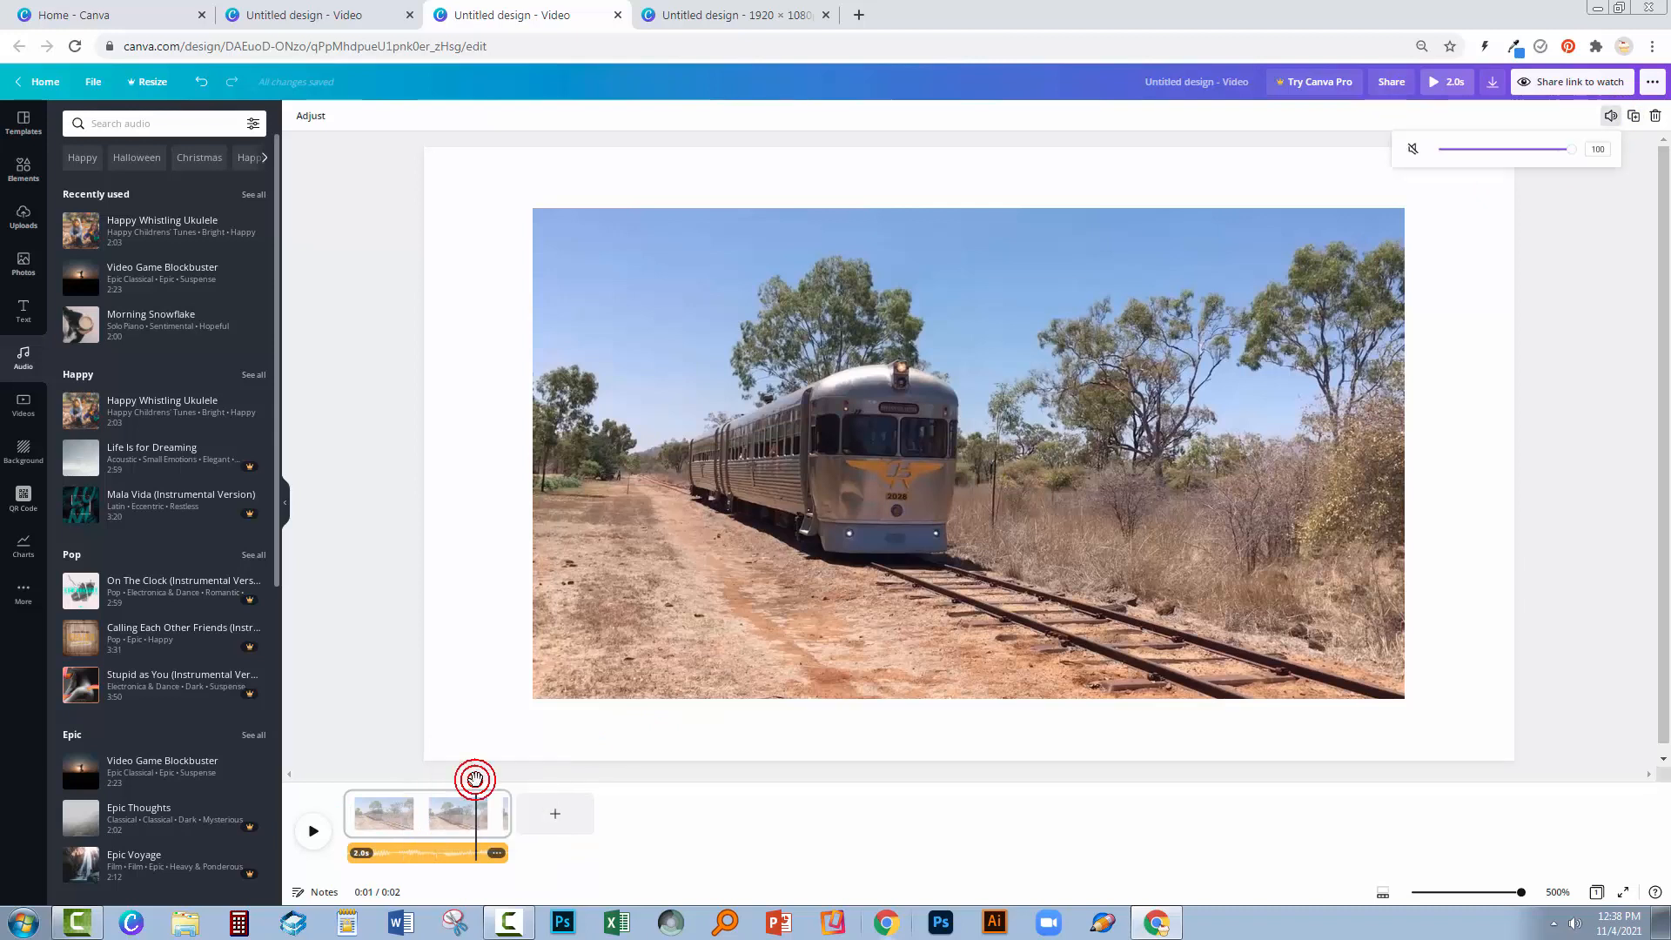
drag(1570, 146, 1480, 157)
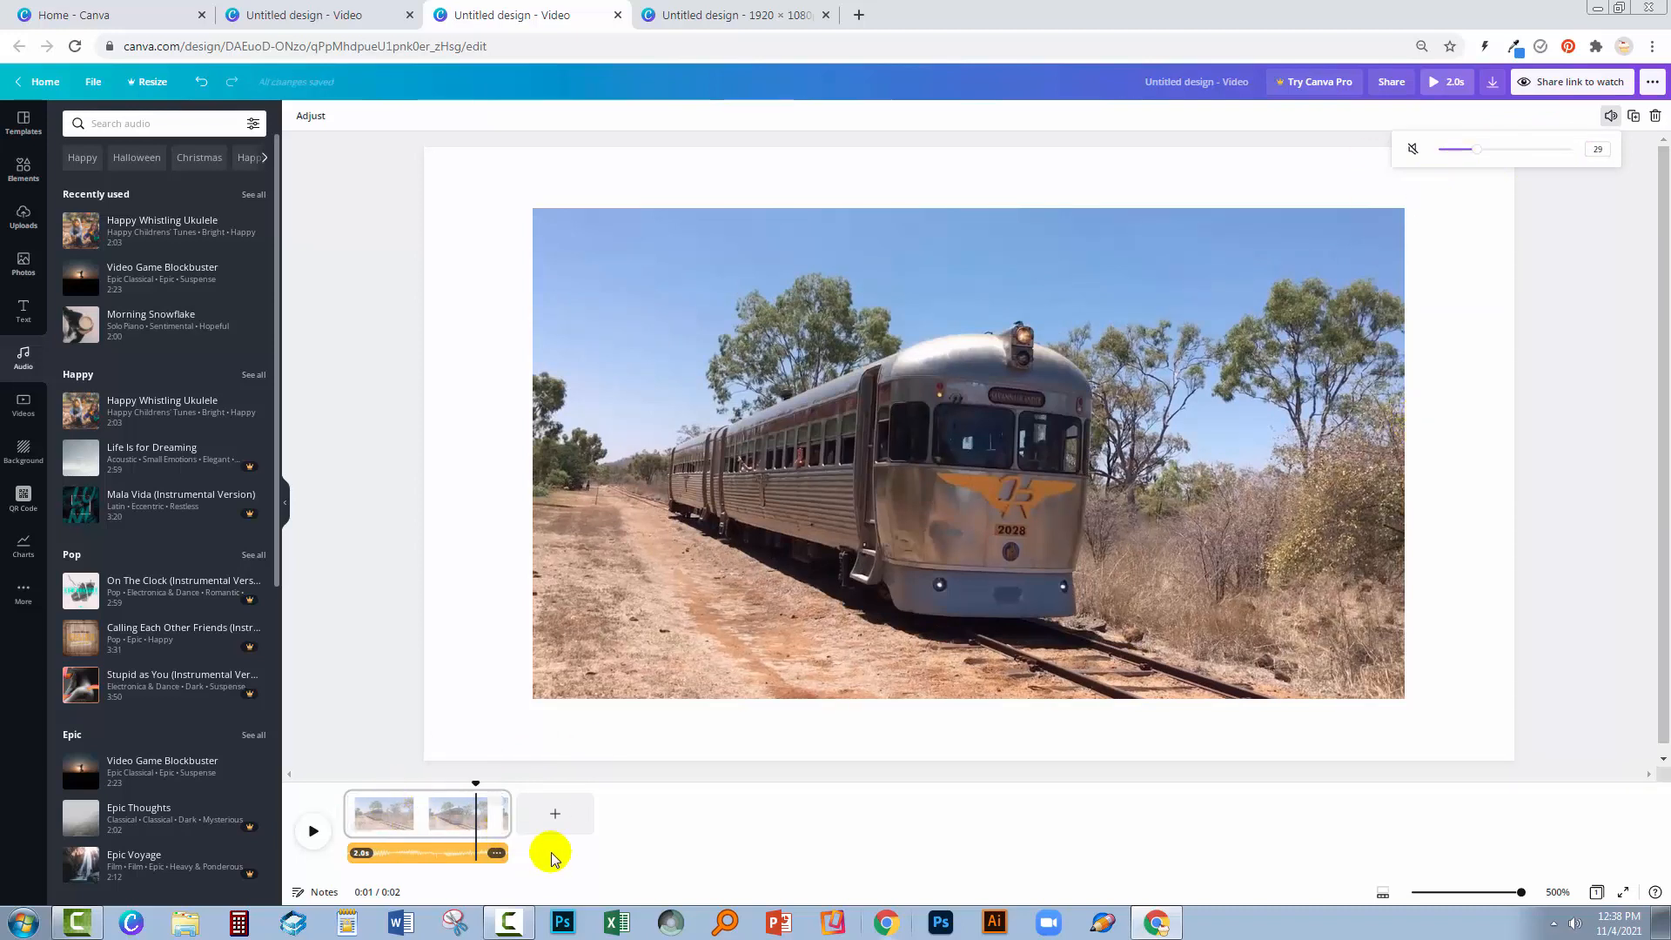
click(345, 734)
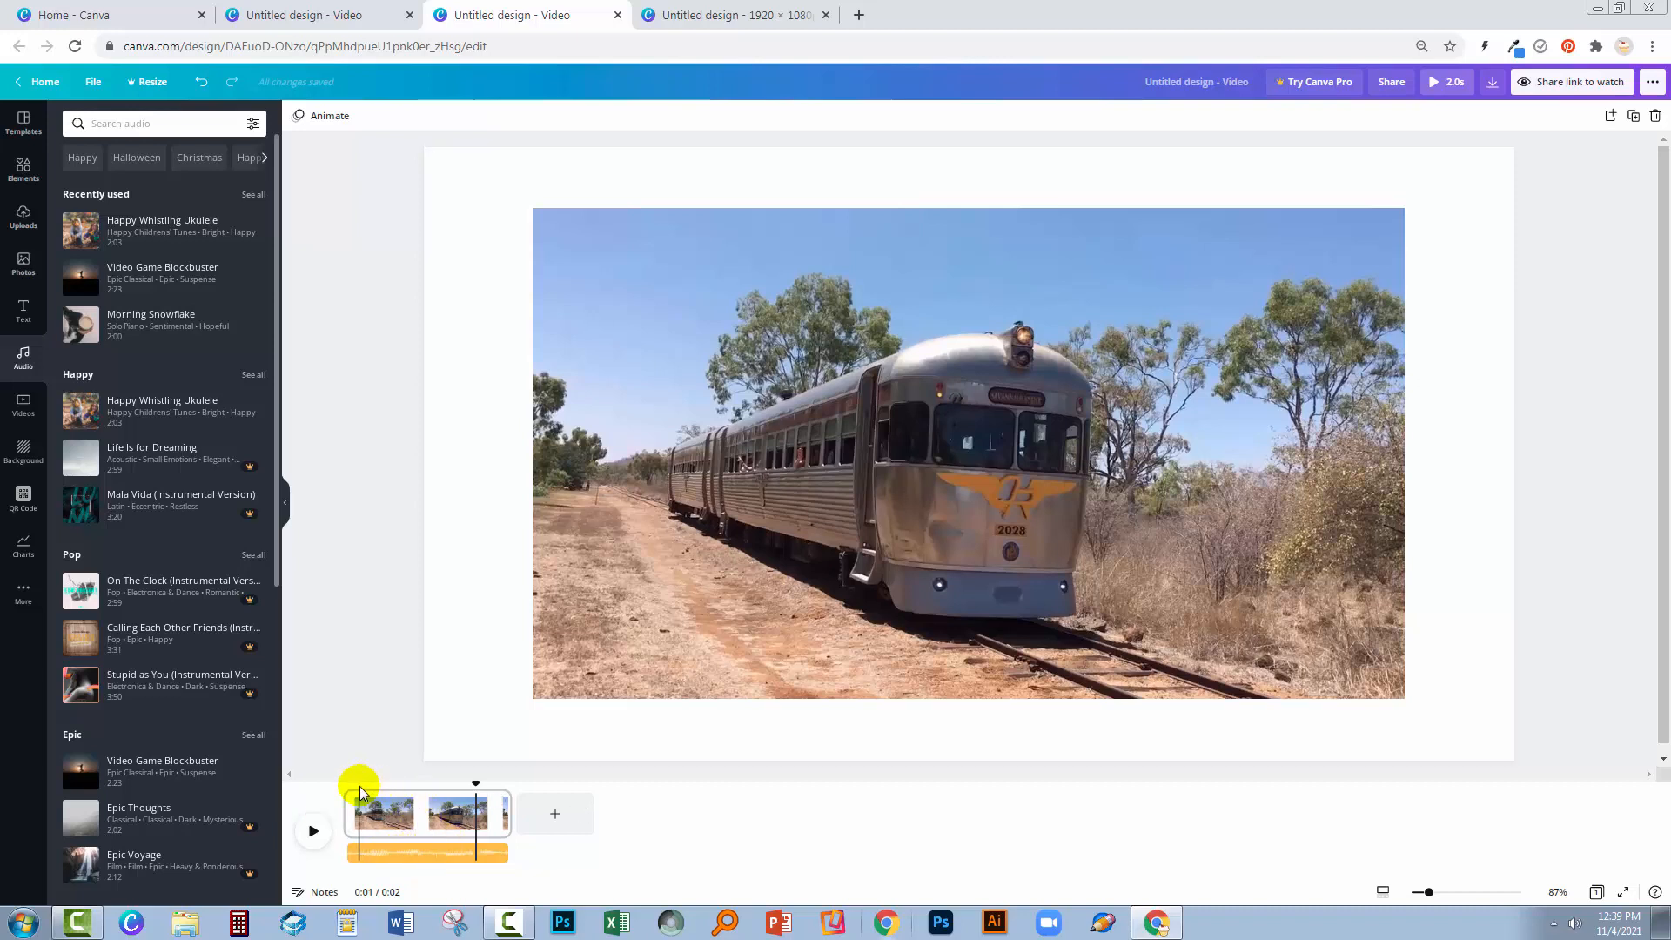
Compare the editing options offered for the video page with those offered for the audio track.
click(385, 818)
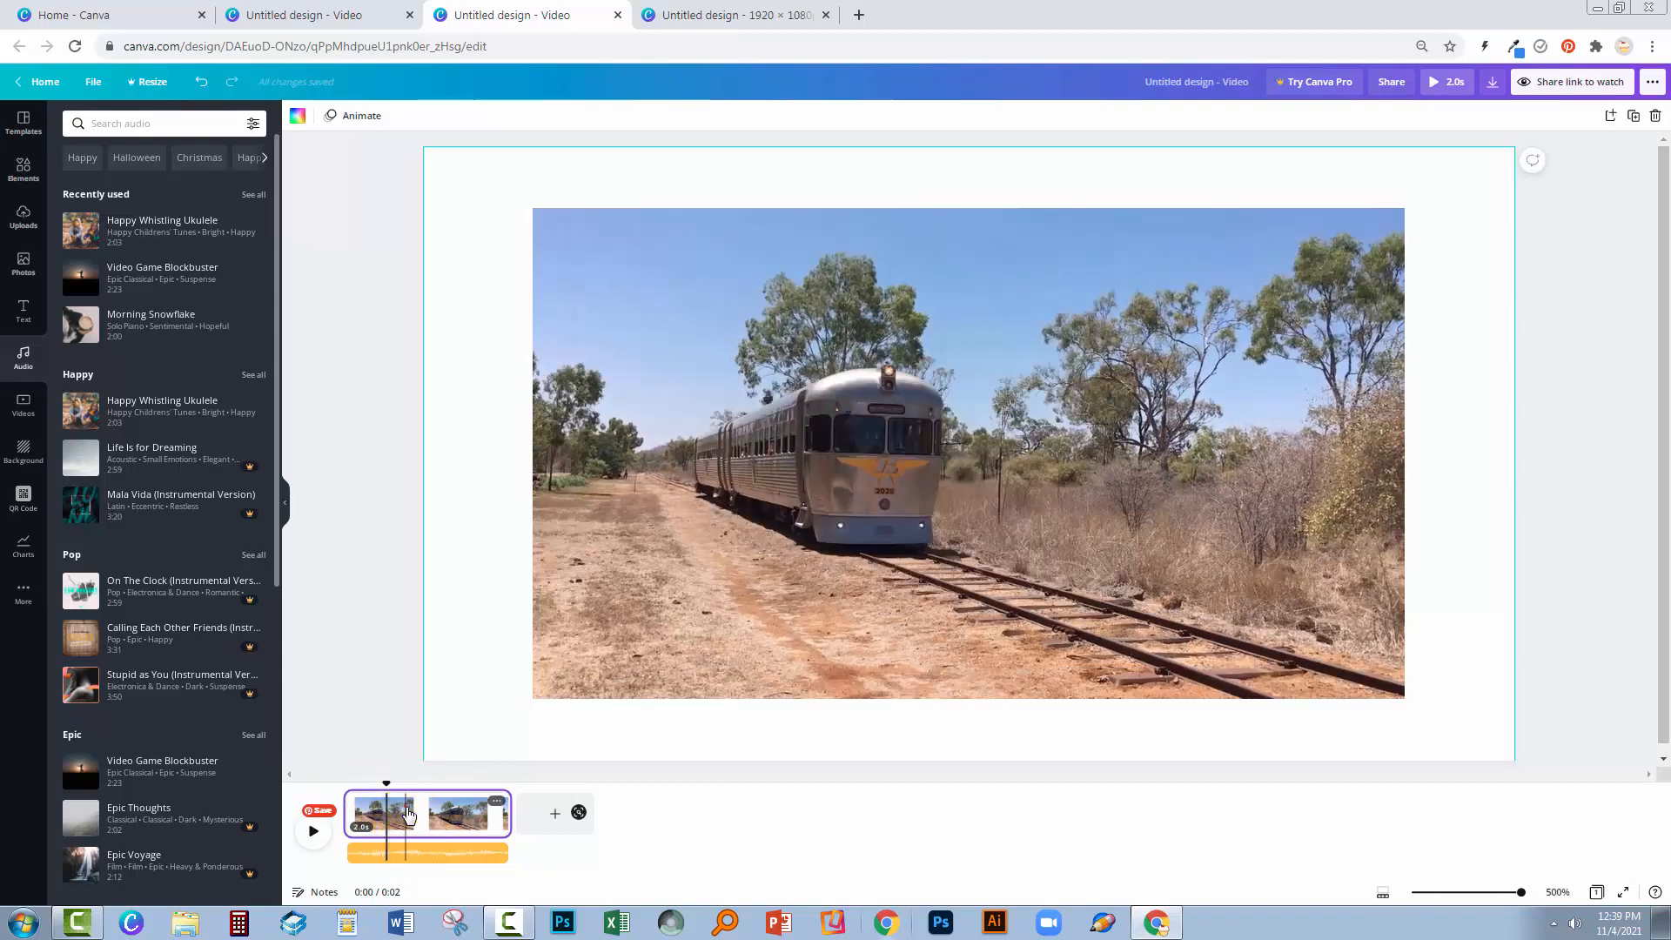
click(386, 818)
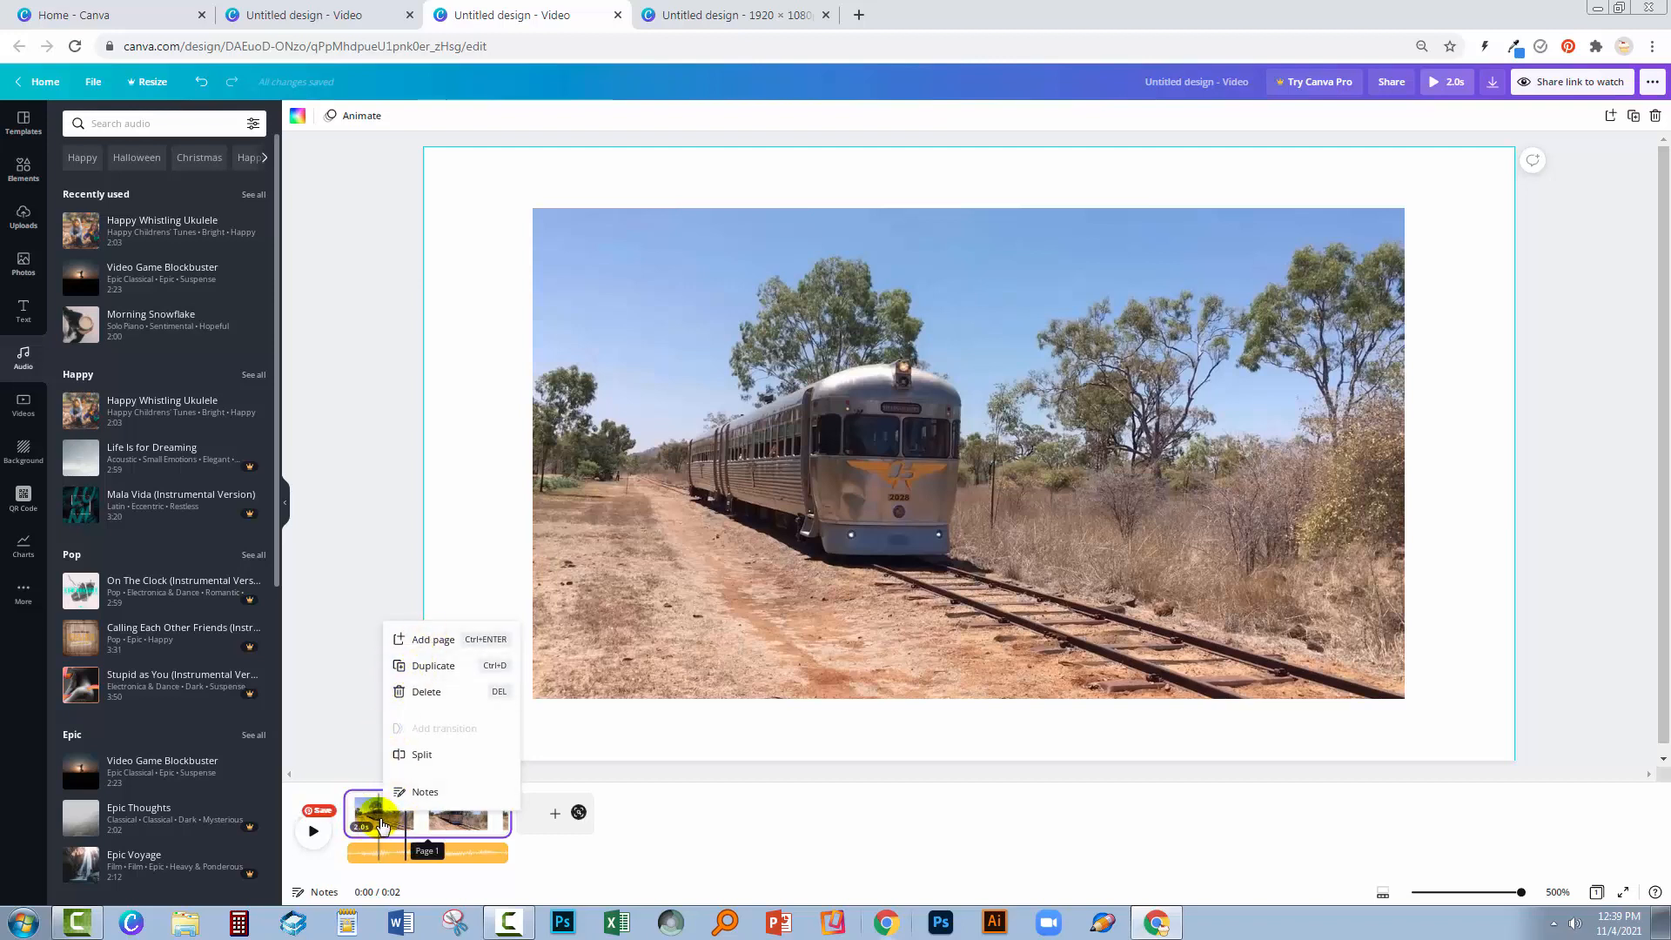
click(379, 858)
click(379, 858)
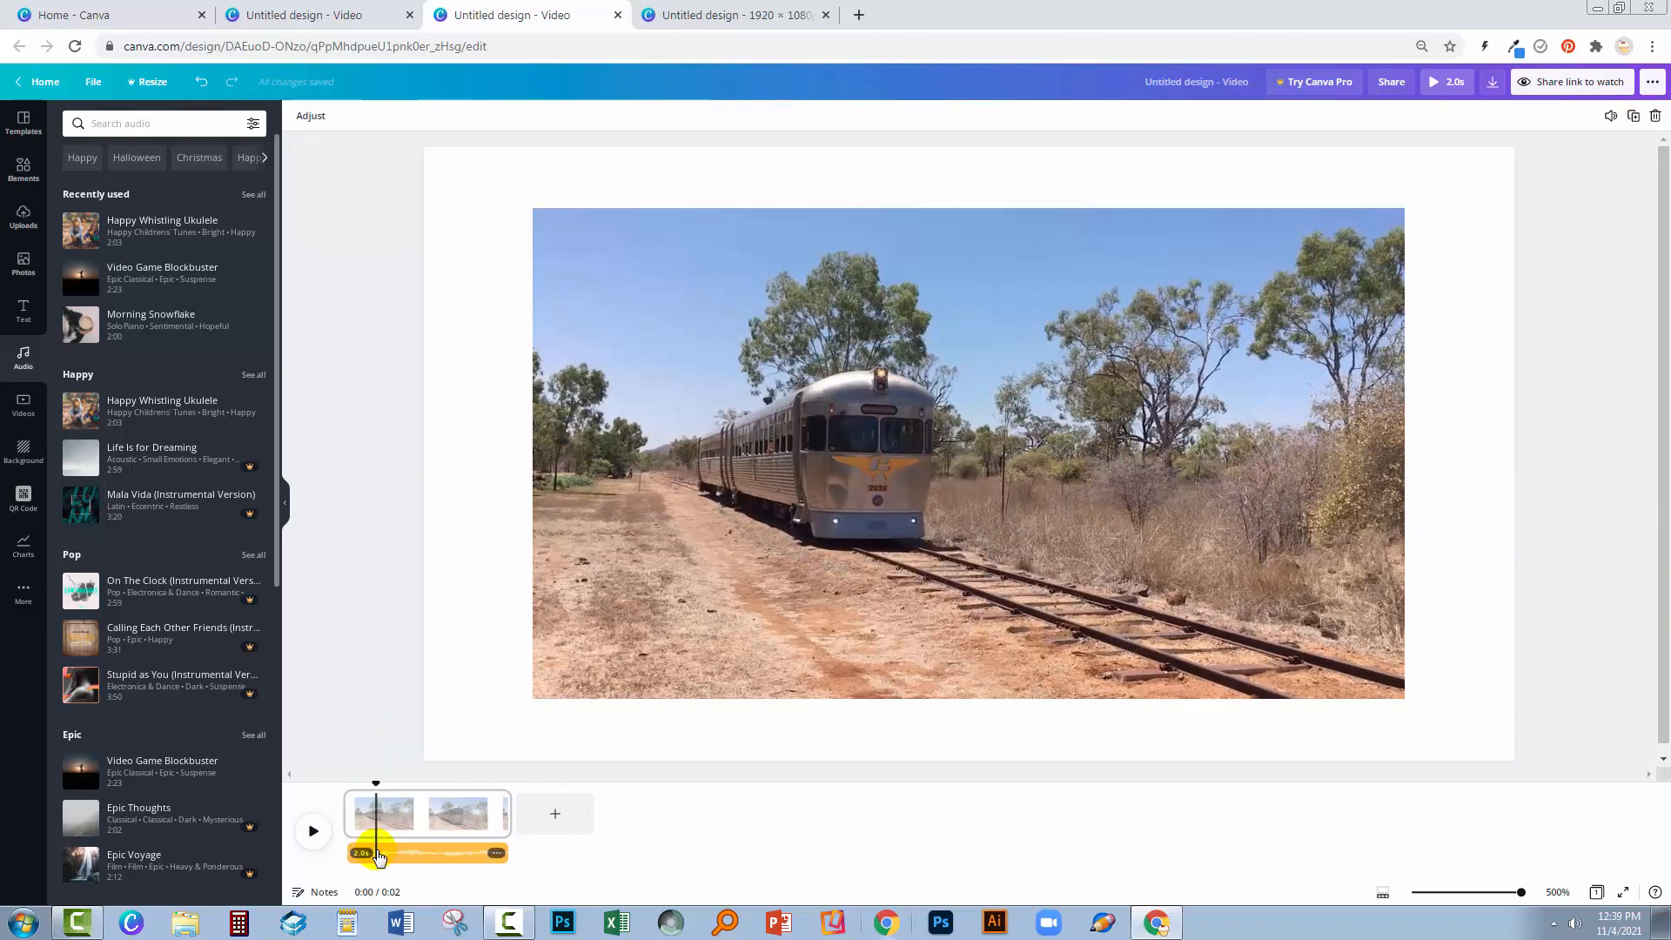
right_click(381, 858)
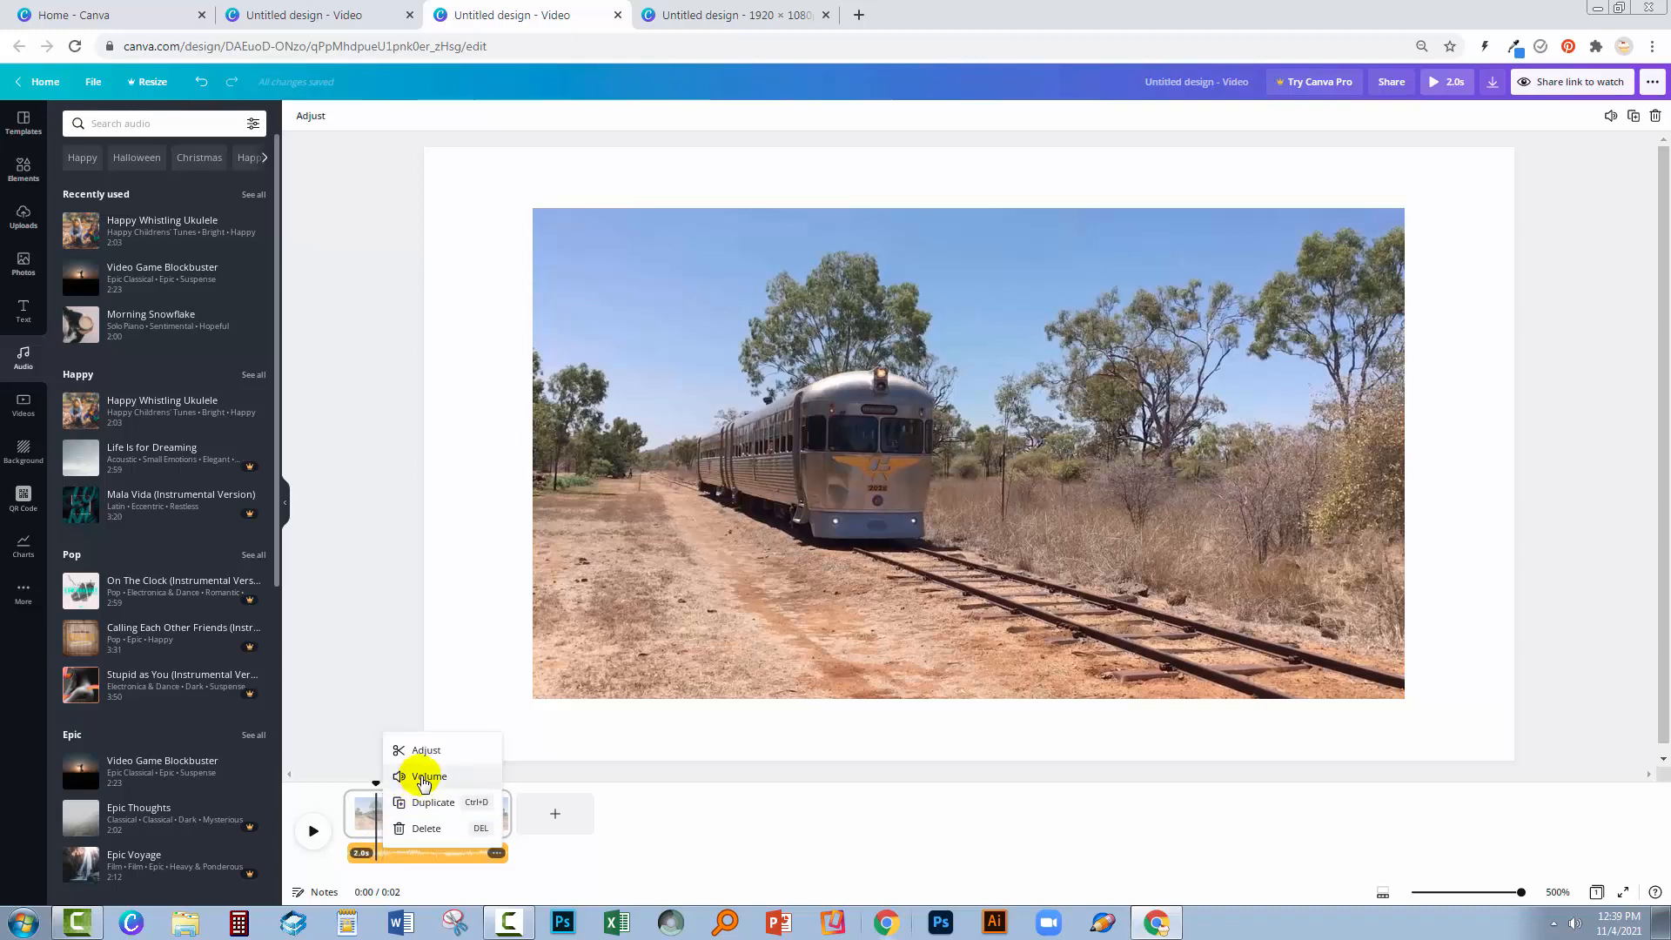
click(540, 867)
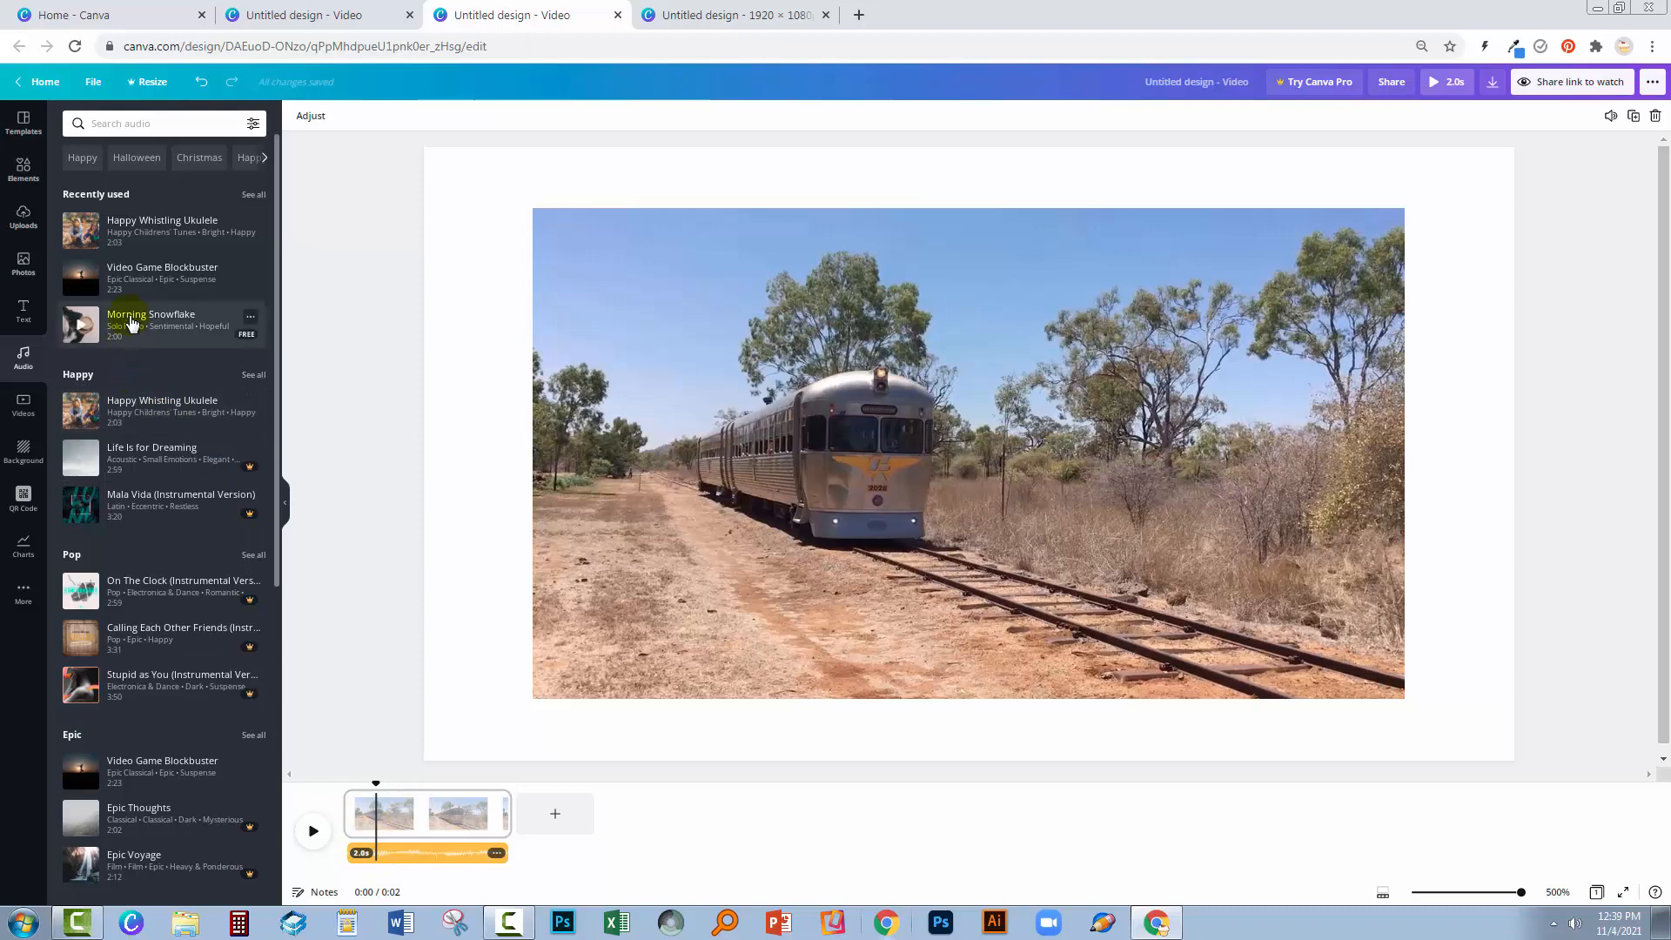
Add the Morning Snowflake track as a second audio layer under the train video, and delete it again.
drag(131, 324, 442, 866)
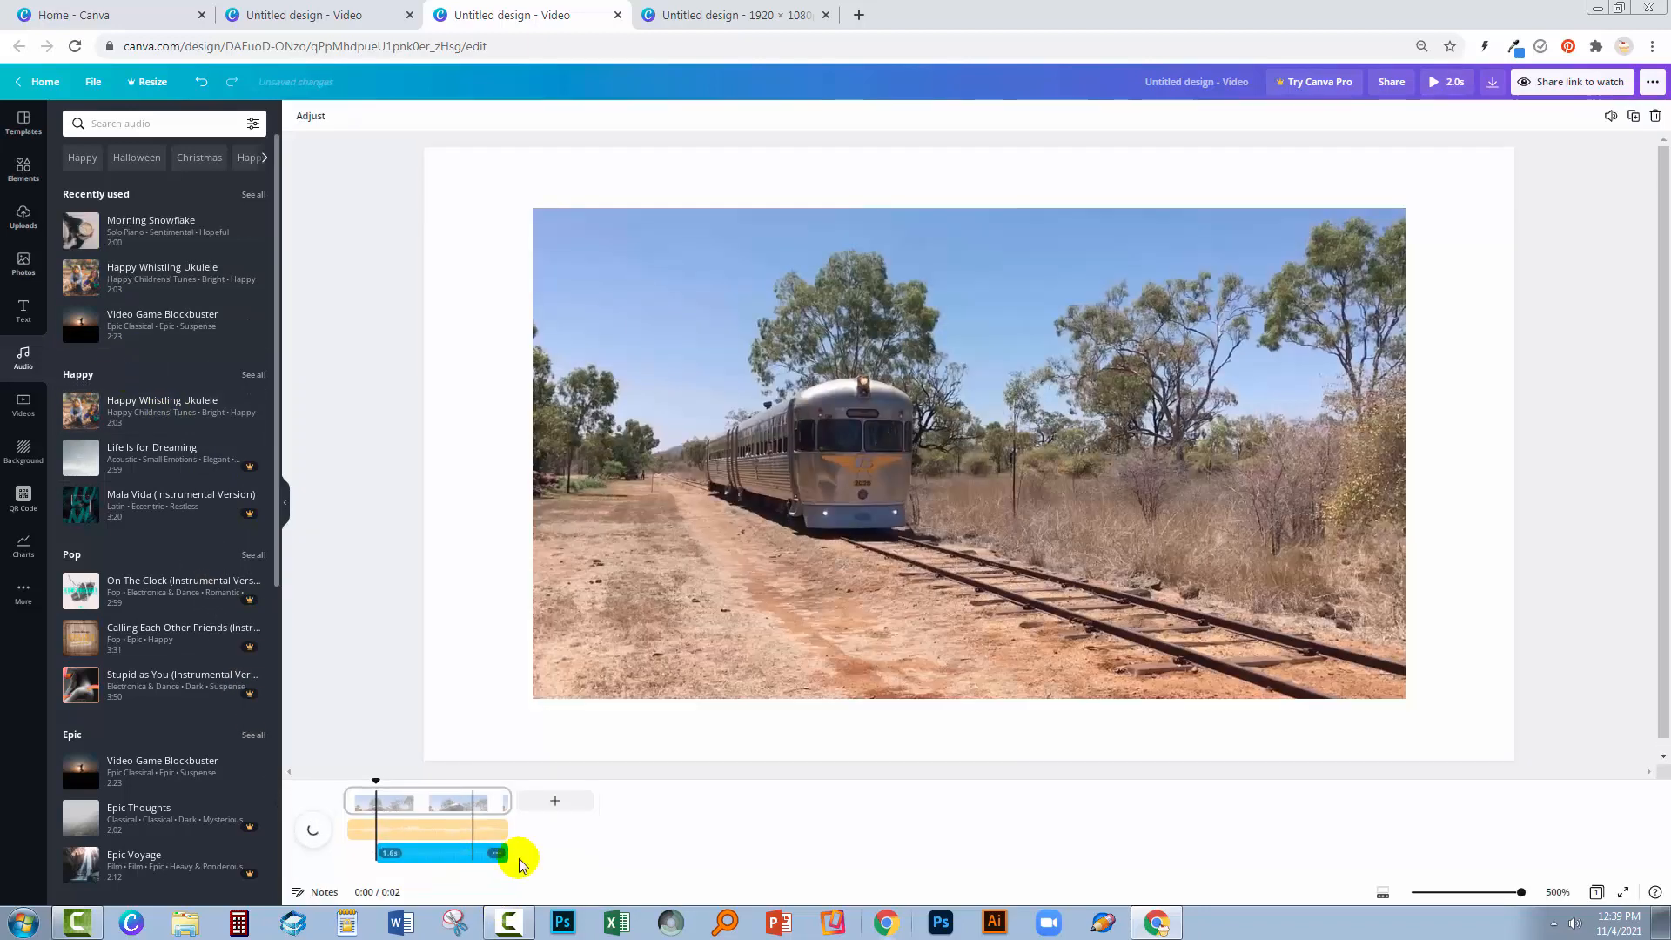
right_click(445, 860)
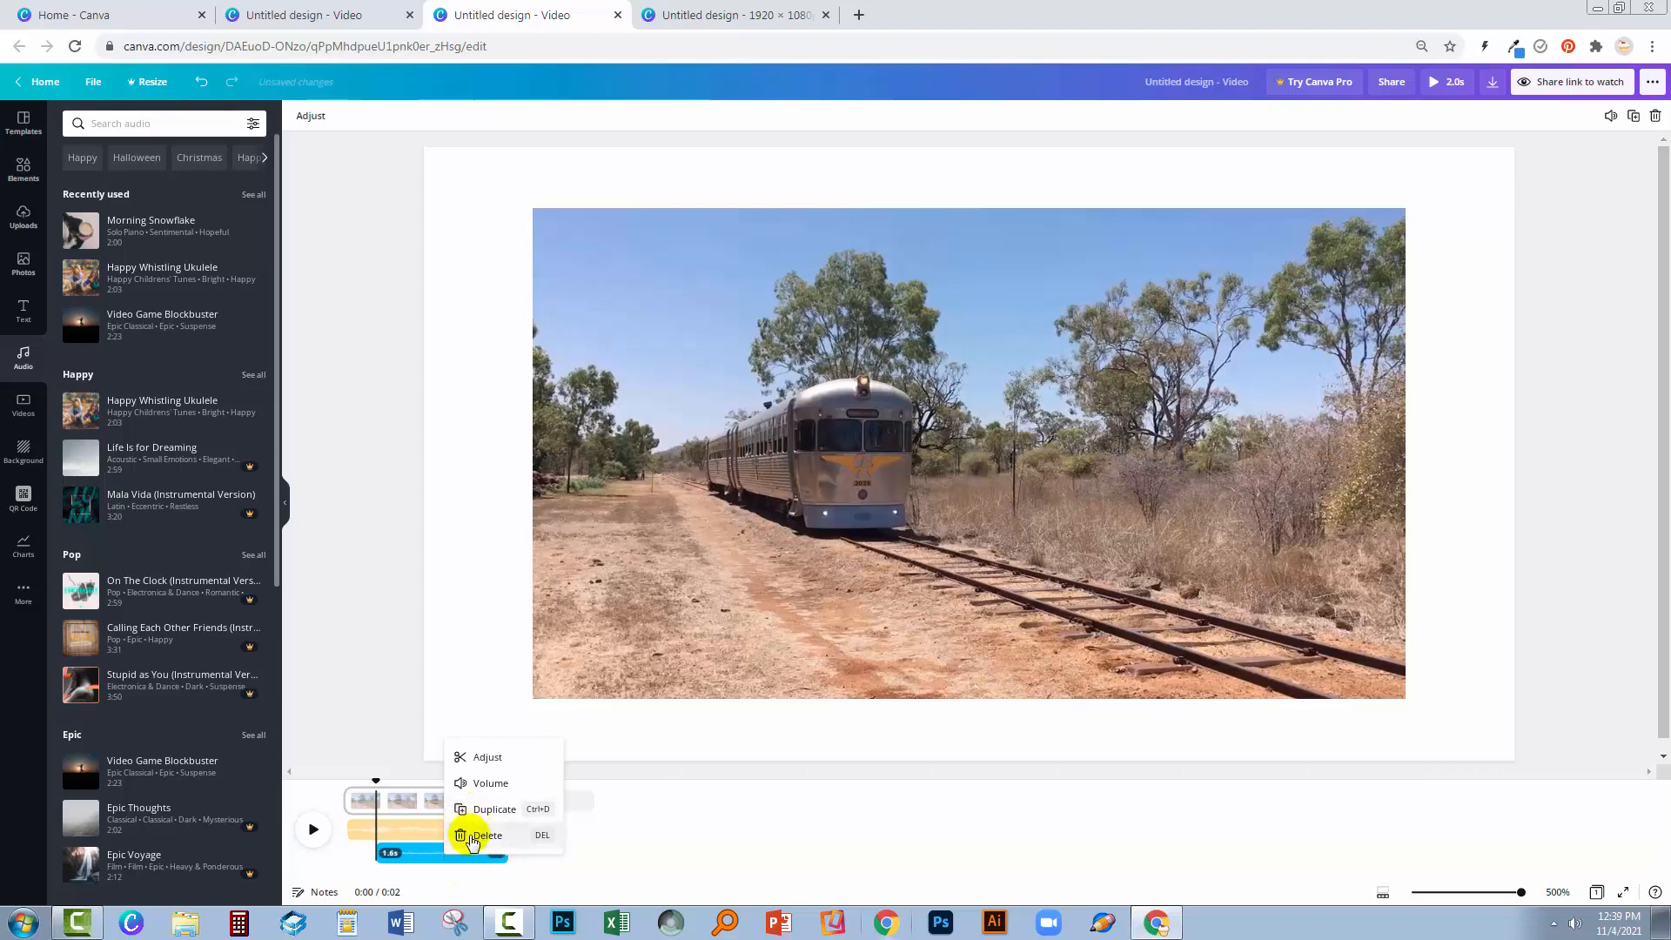
click(477, 836)
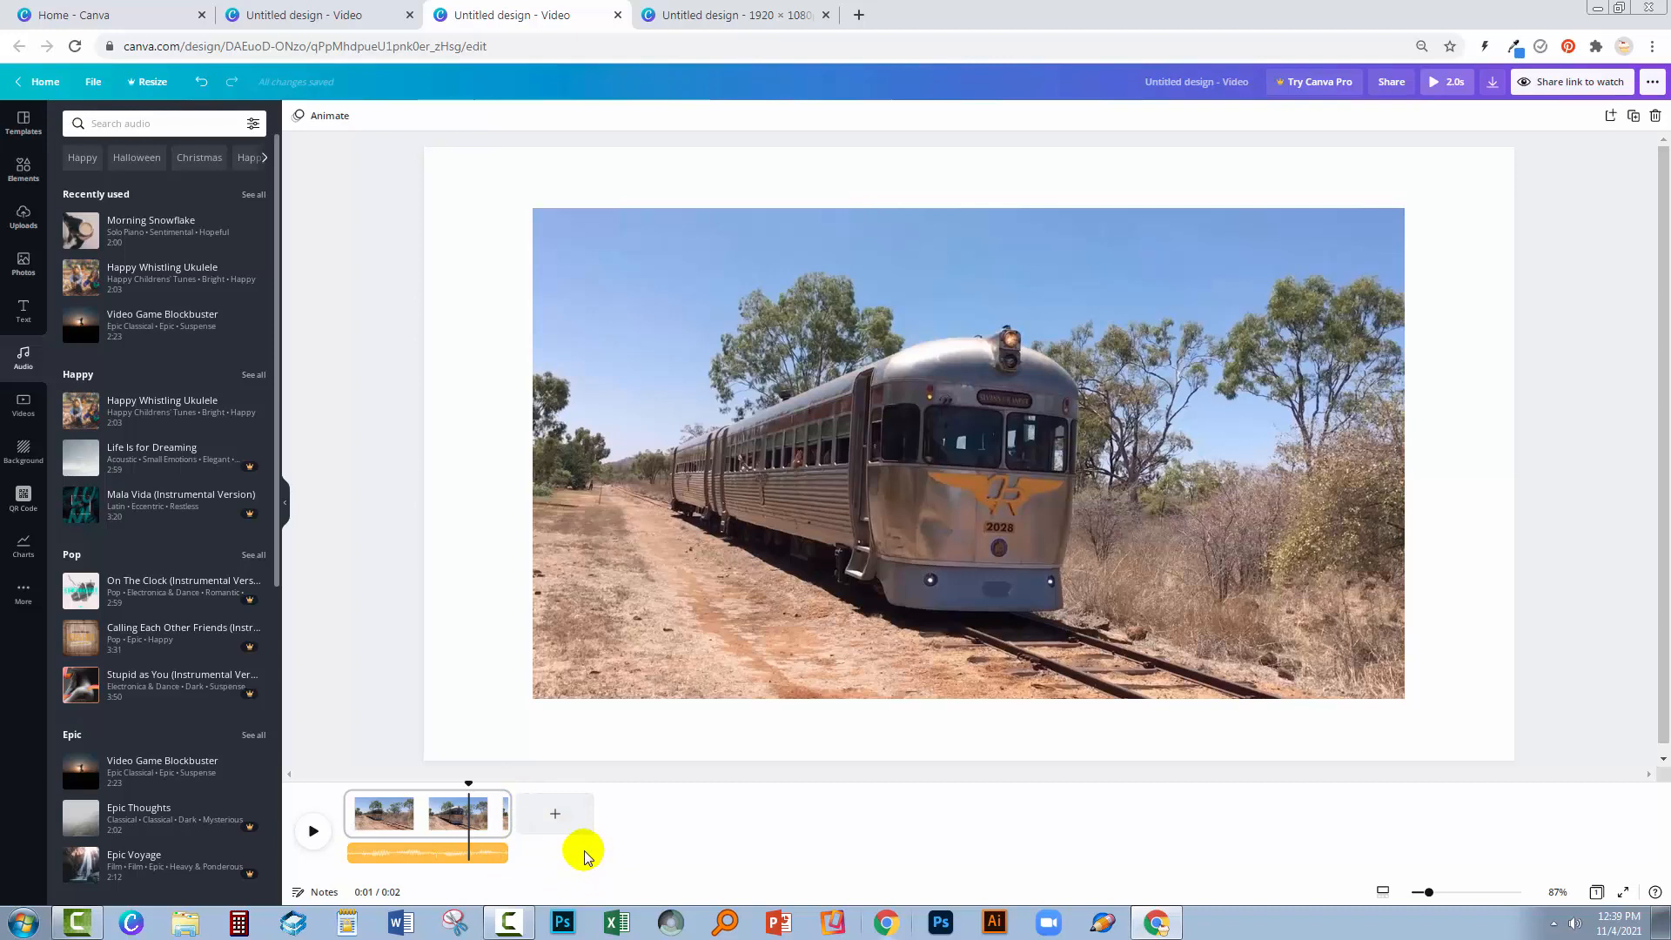
Trim the start of the Happy Whistling Ukulele track to leave it 1.1 seconds long at the end of the video.
click(373, 855)
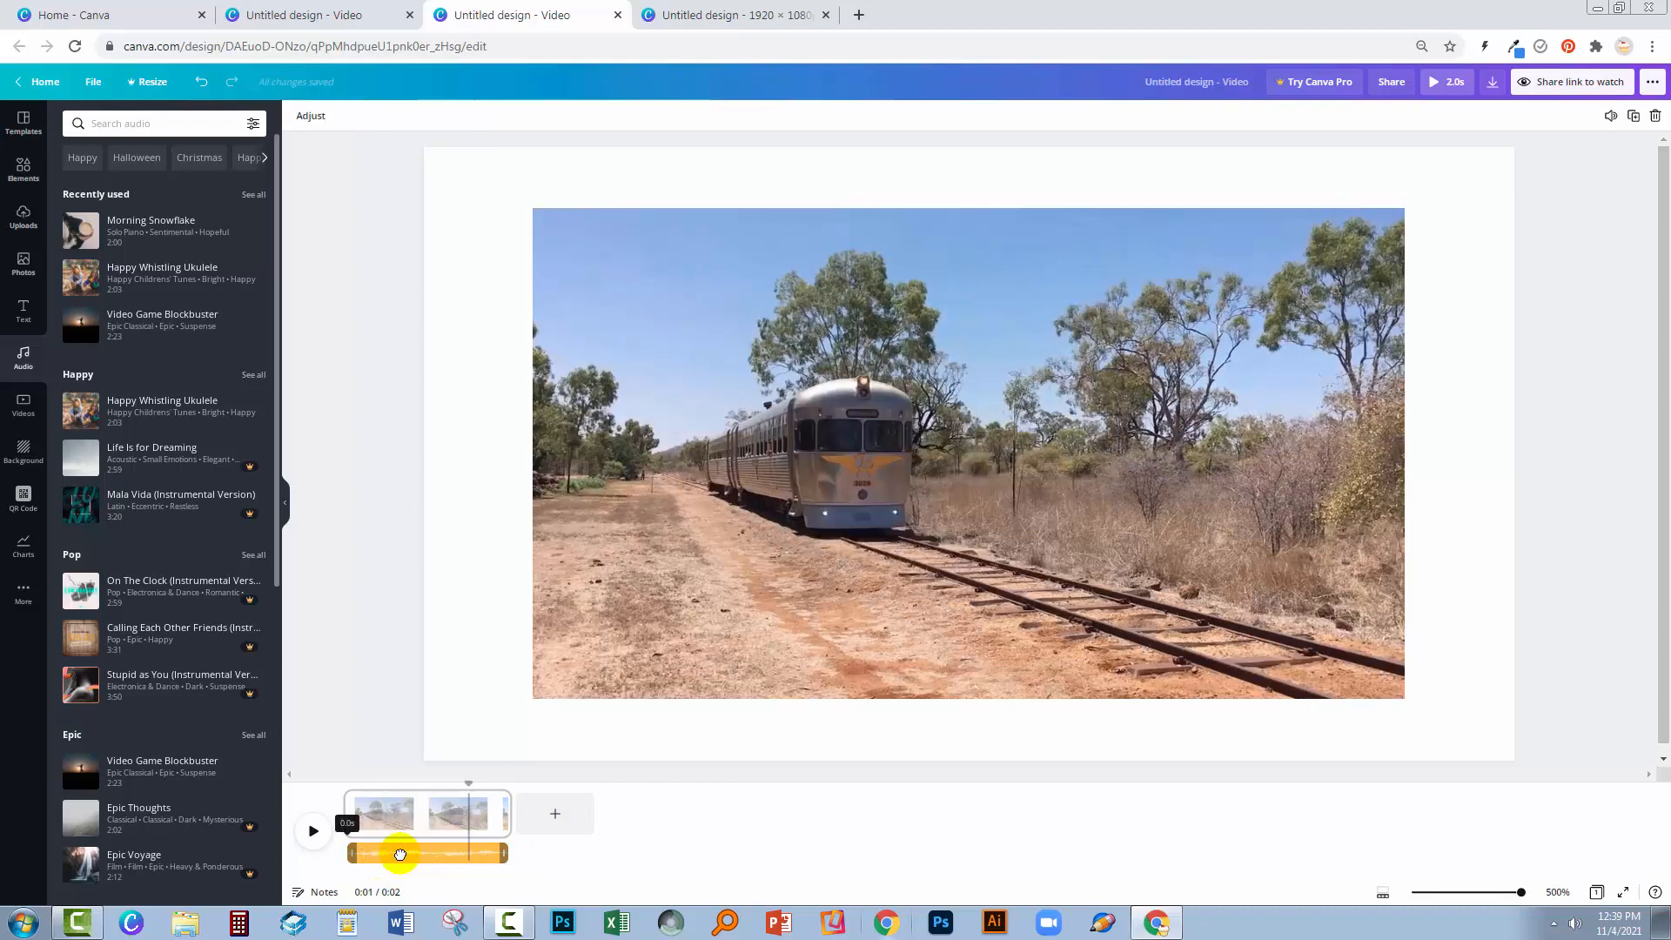
drag(348, 852, 419, 849)
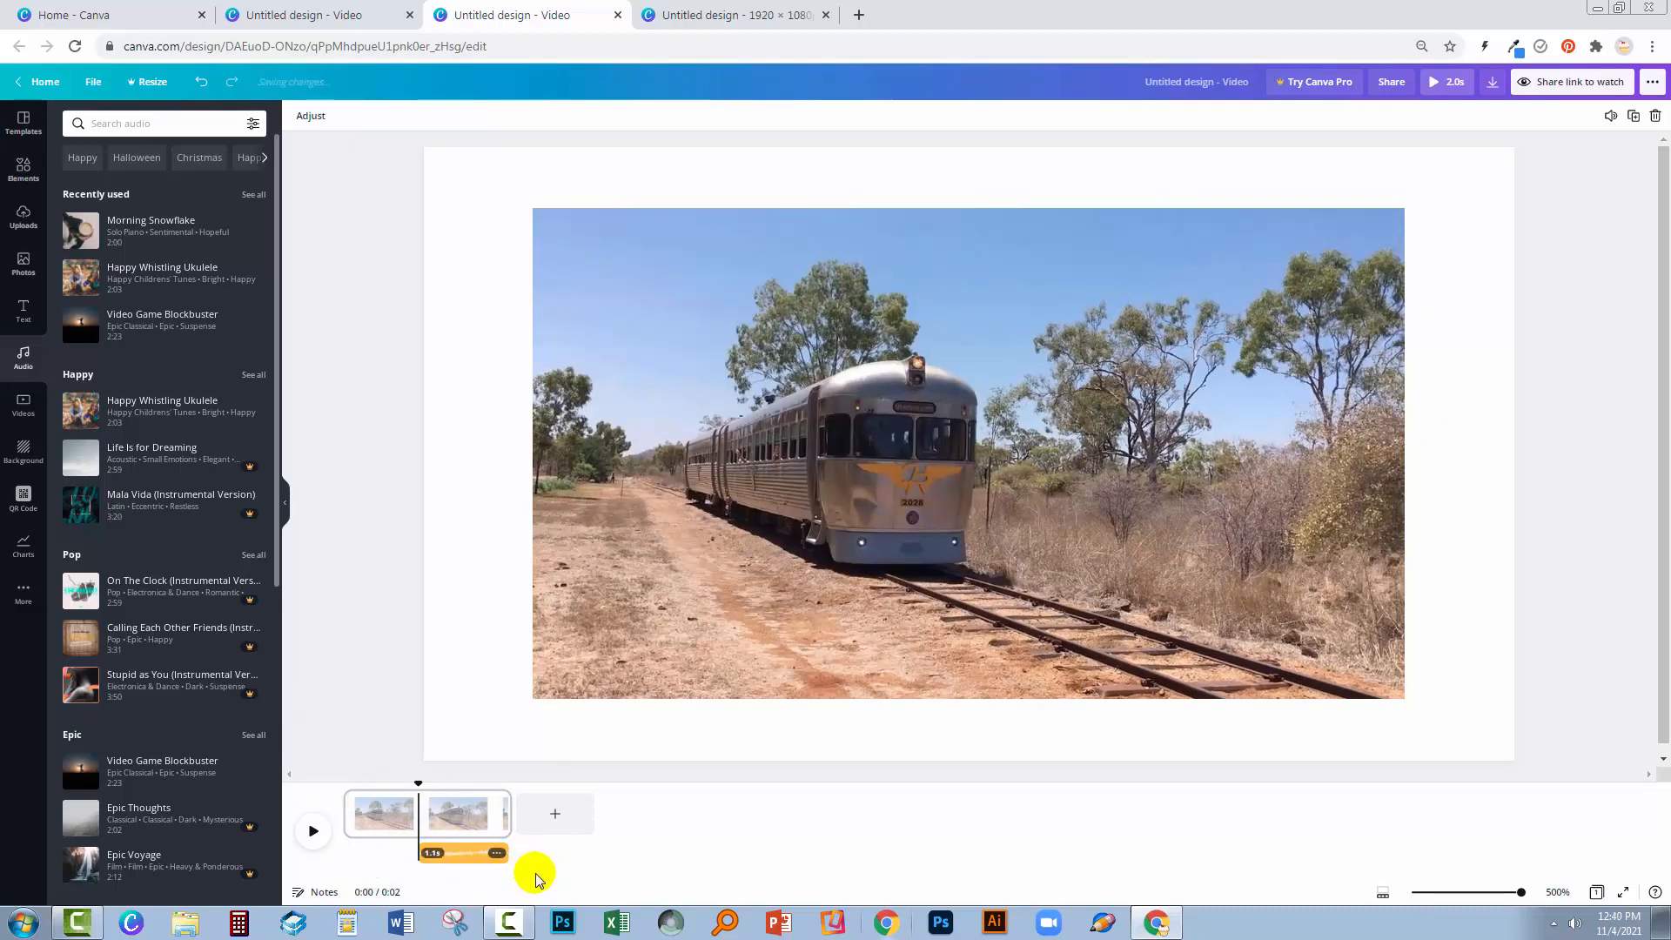
click(342, 648)
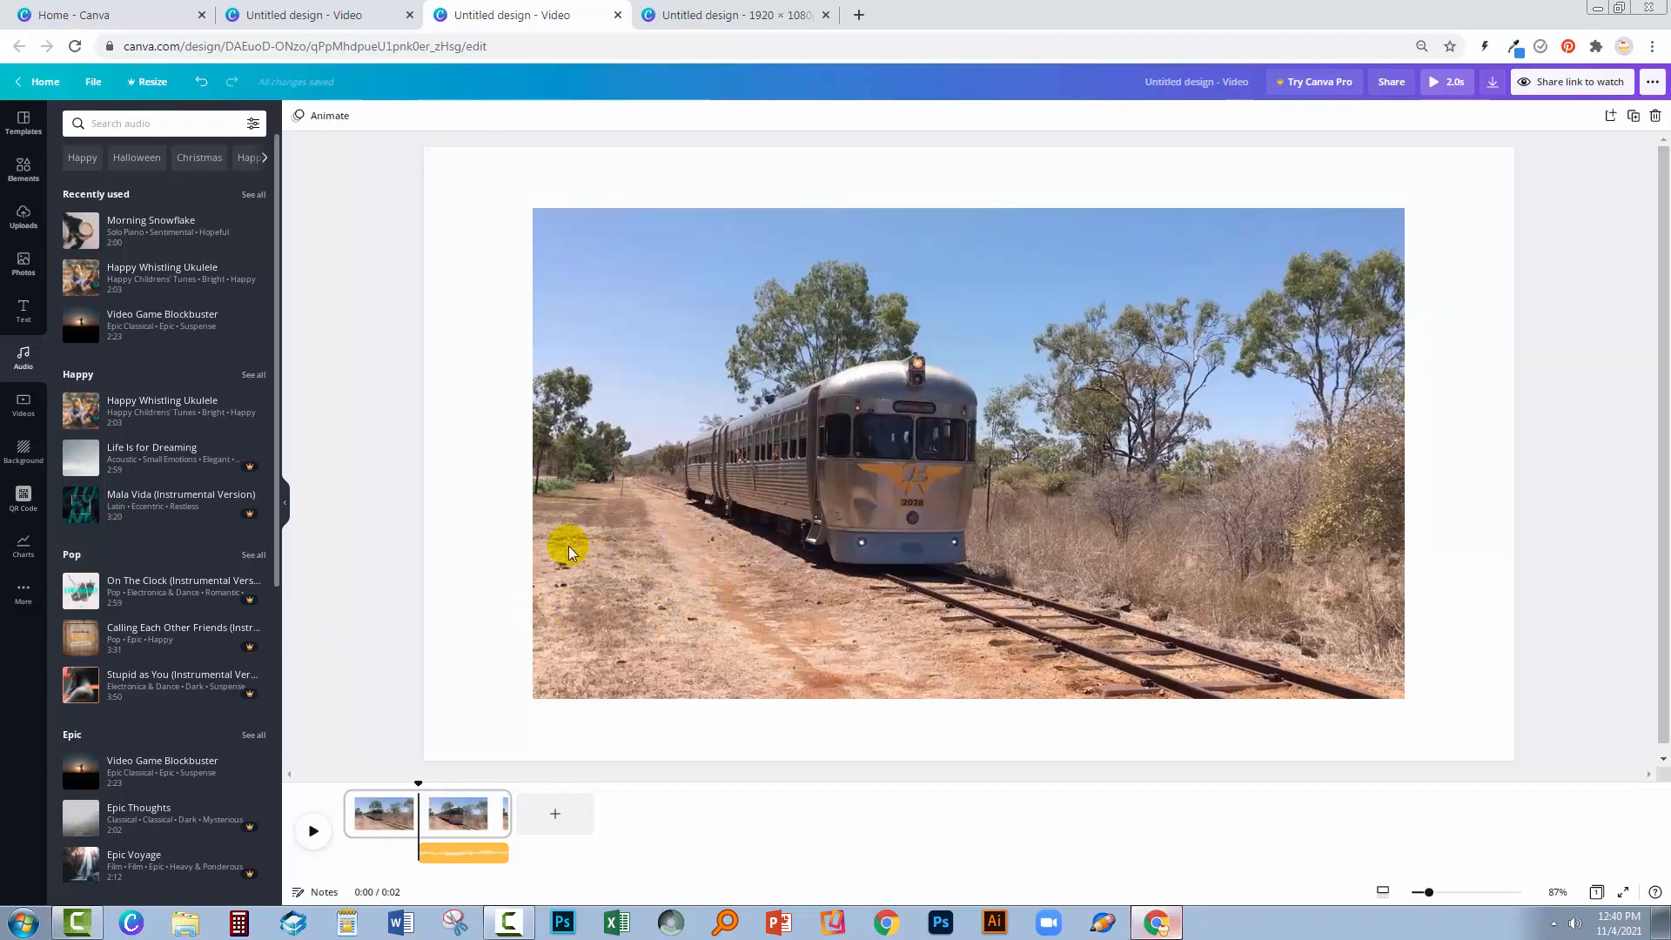
Find the Frames elements and add the irregular round frame without a centre hole to the train video page.
click(21, 172)
click(124, 125)
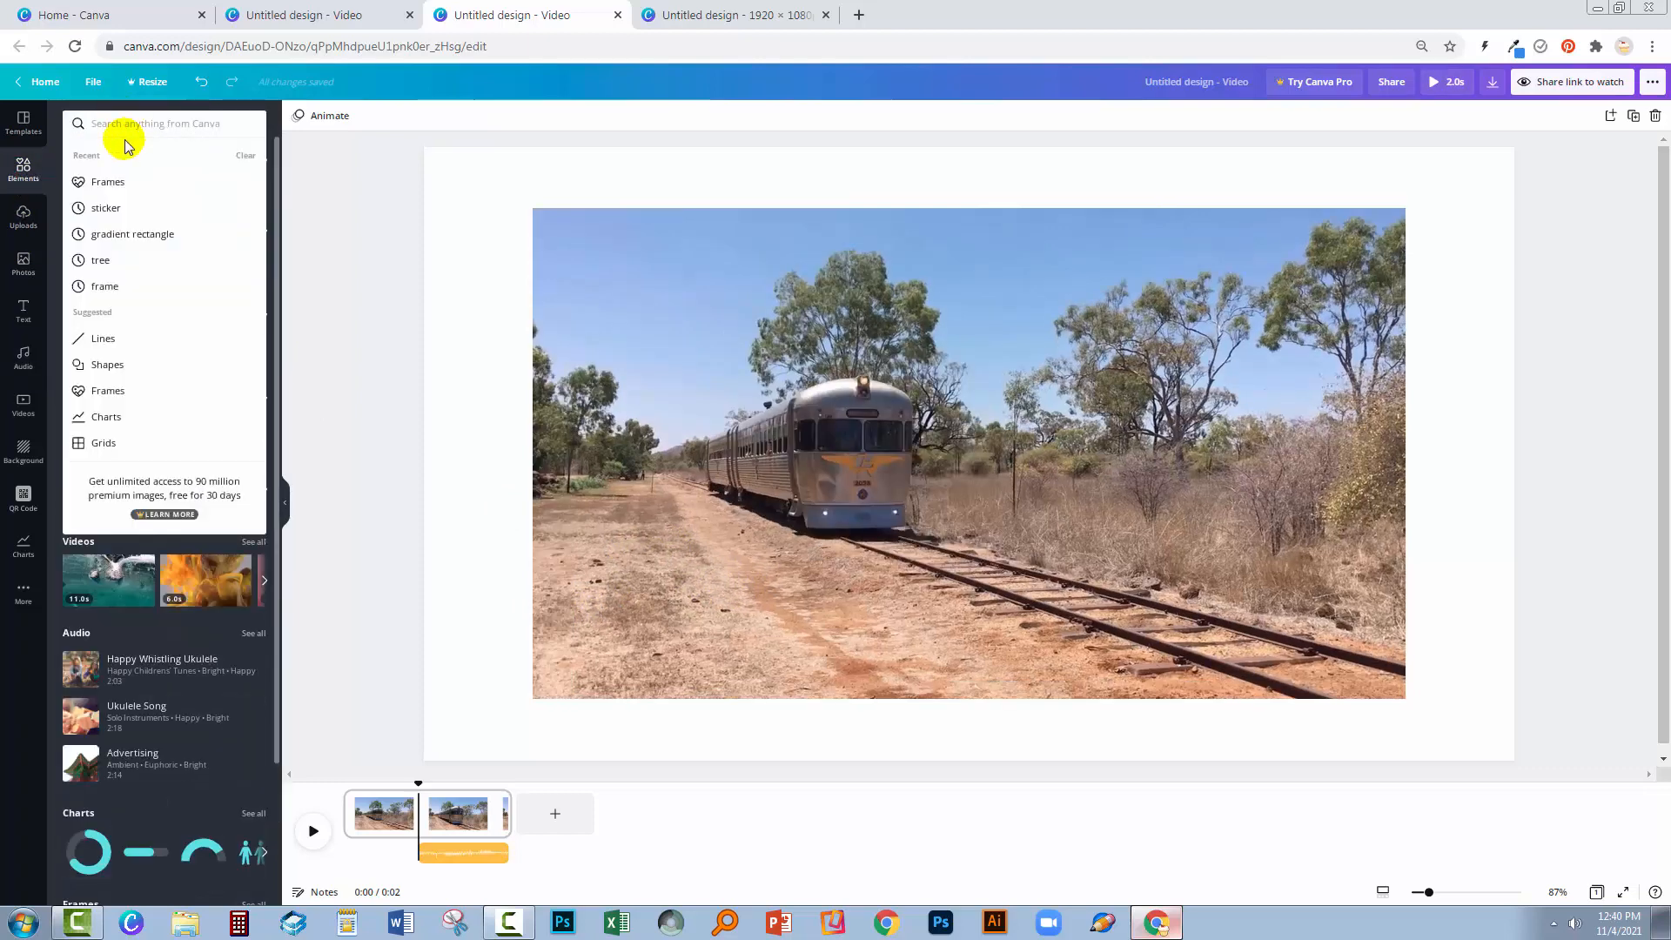
click(118, 179)
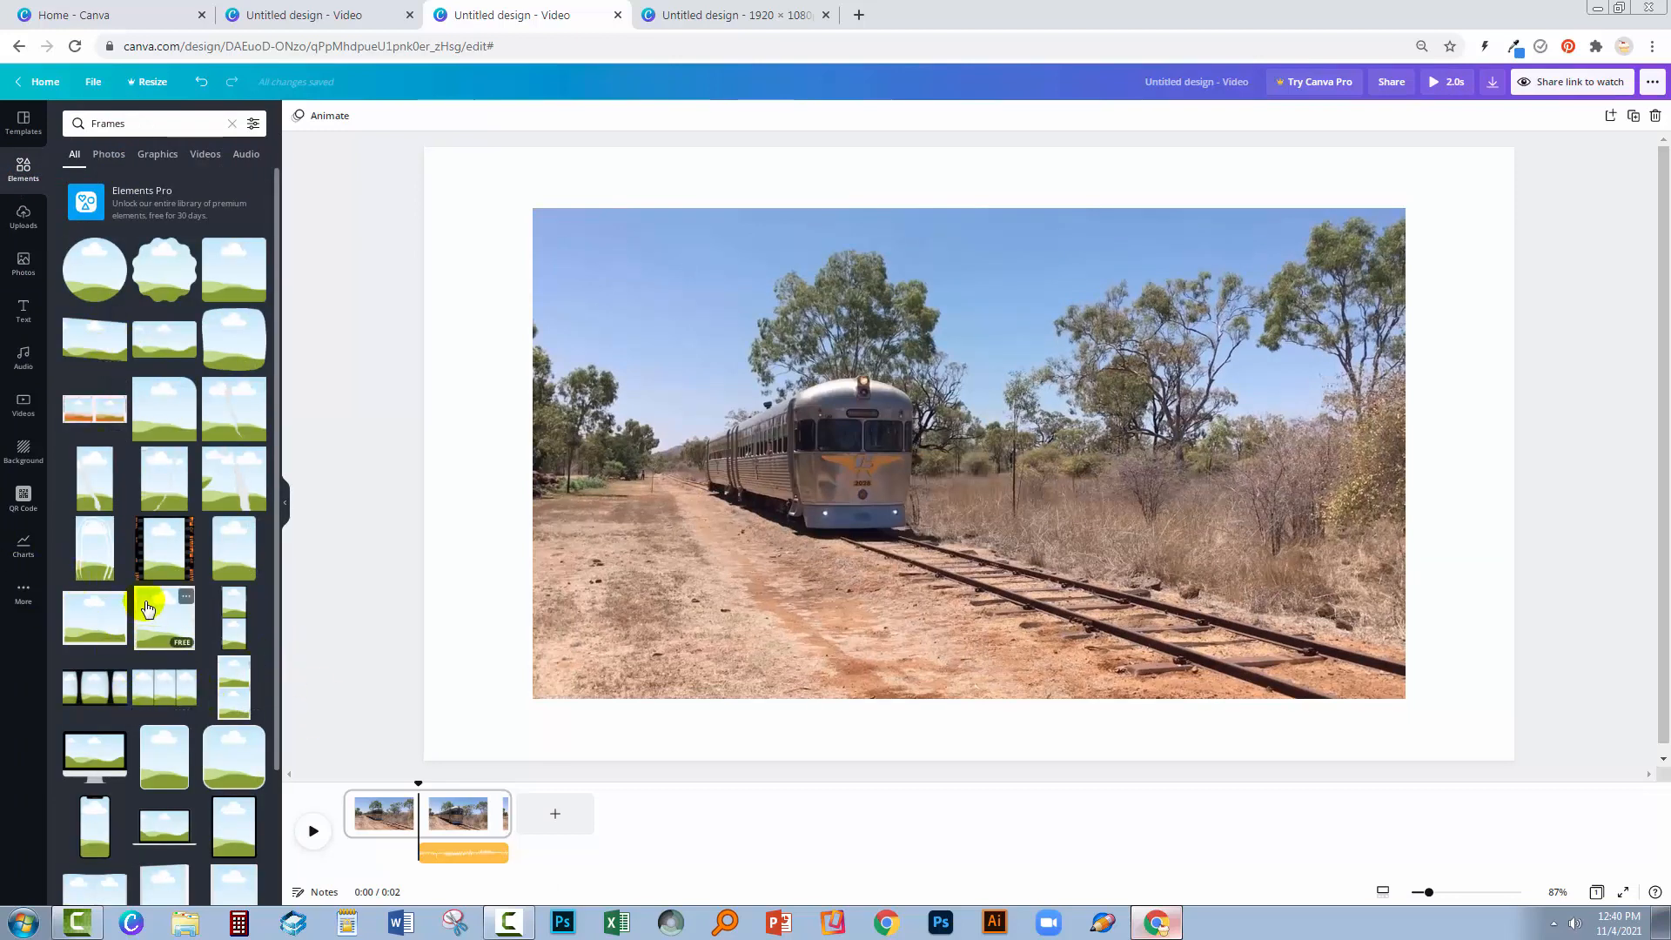
scroll(157, 648, down, 6)
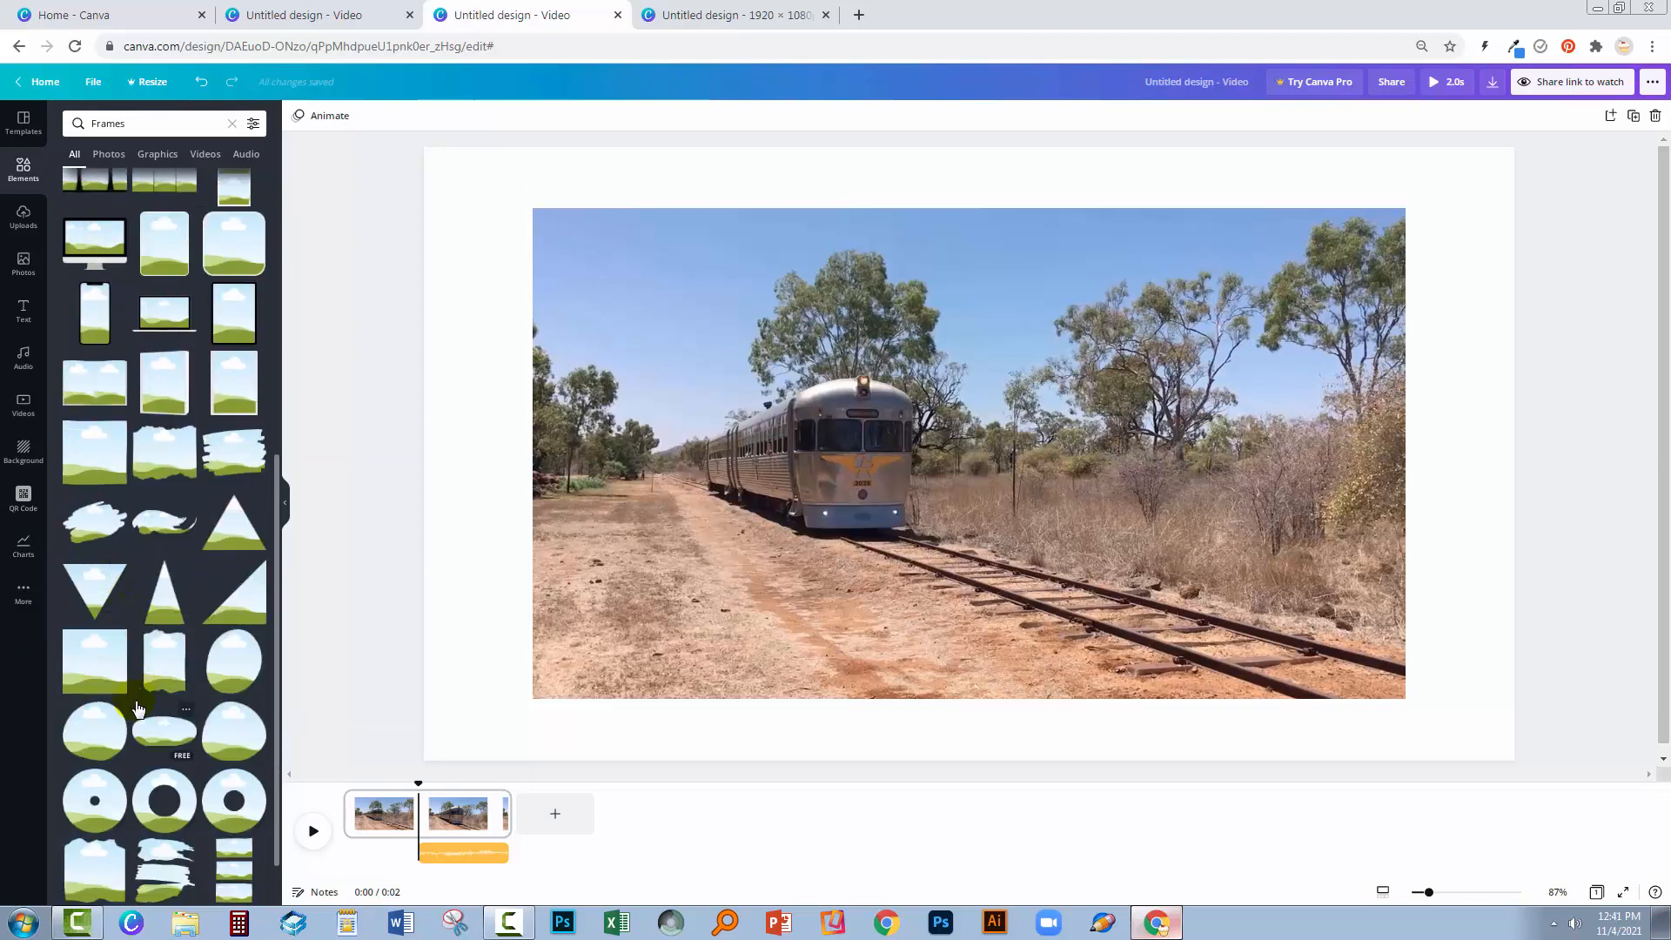
scroll(137, 709, down, 3)
scroll(137, 710, down, 2)
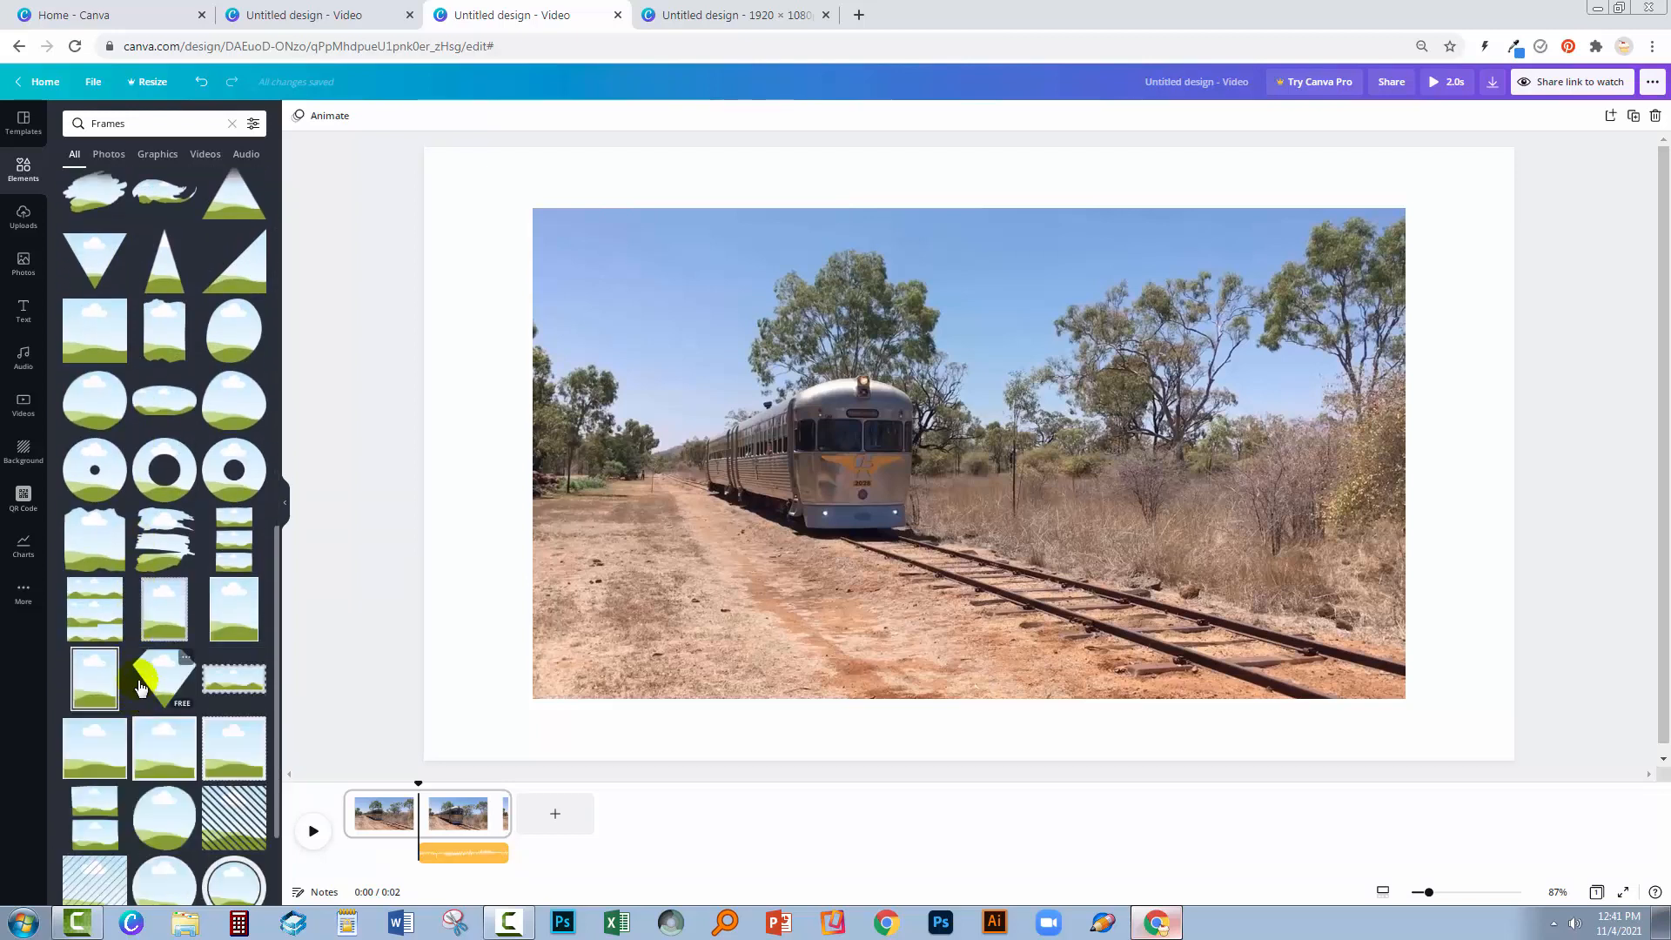
scroll(140, 688, down, 5)
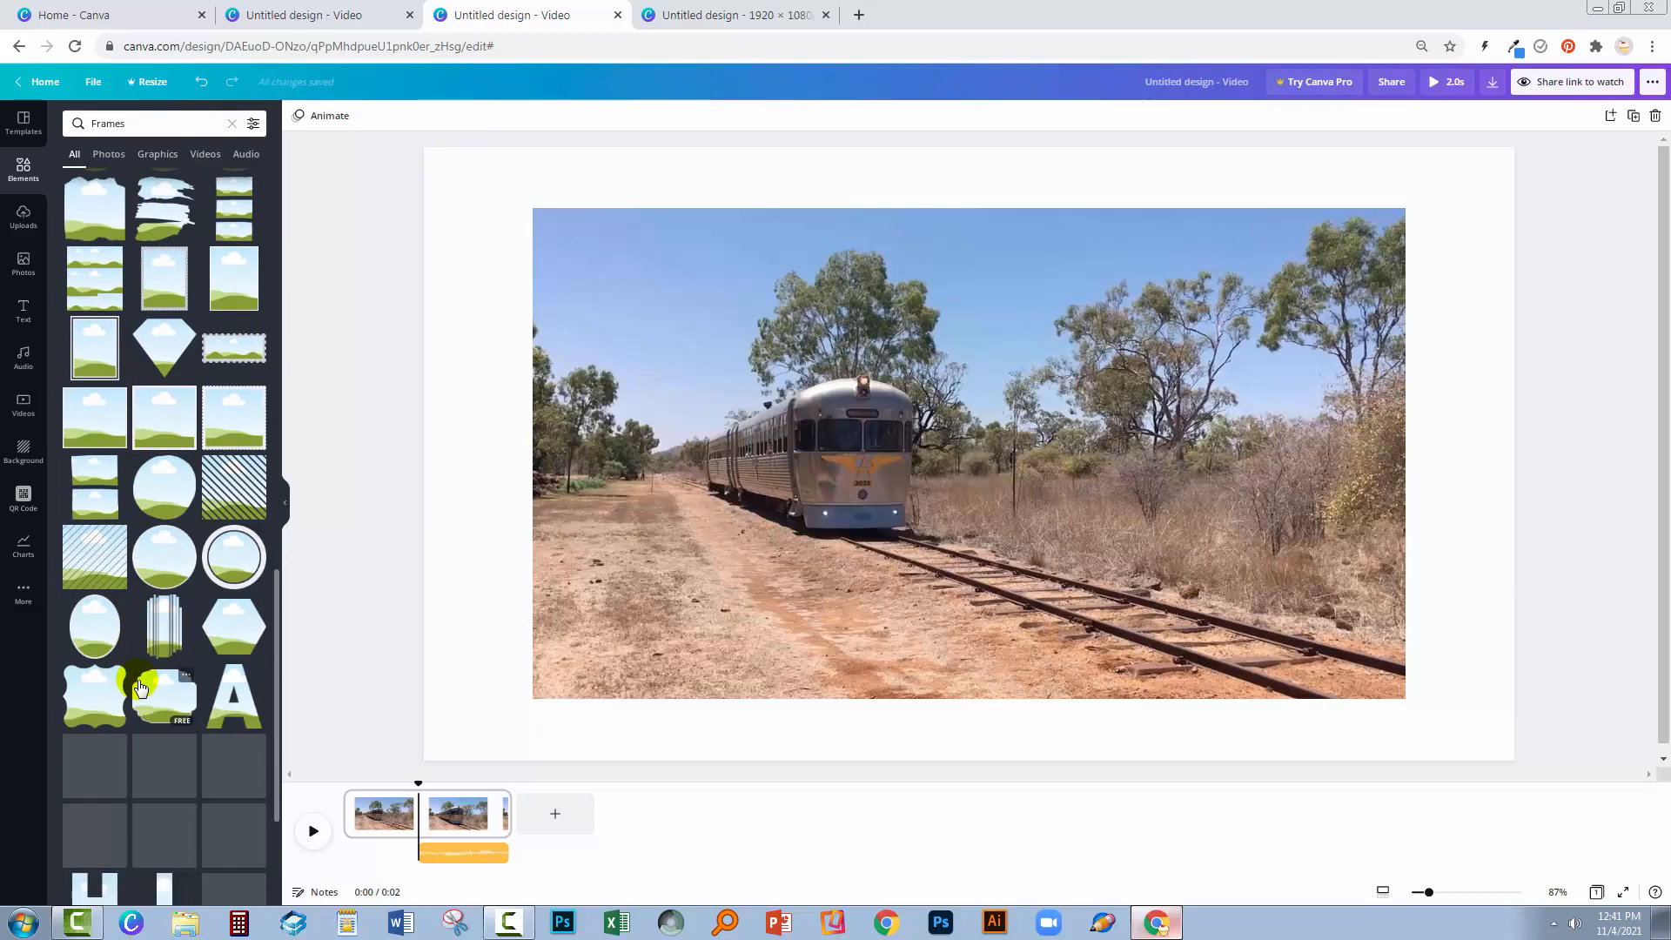
scroll(152, 731, down, 8)
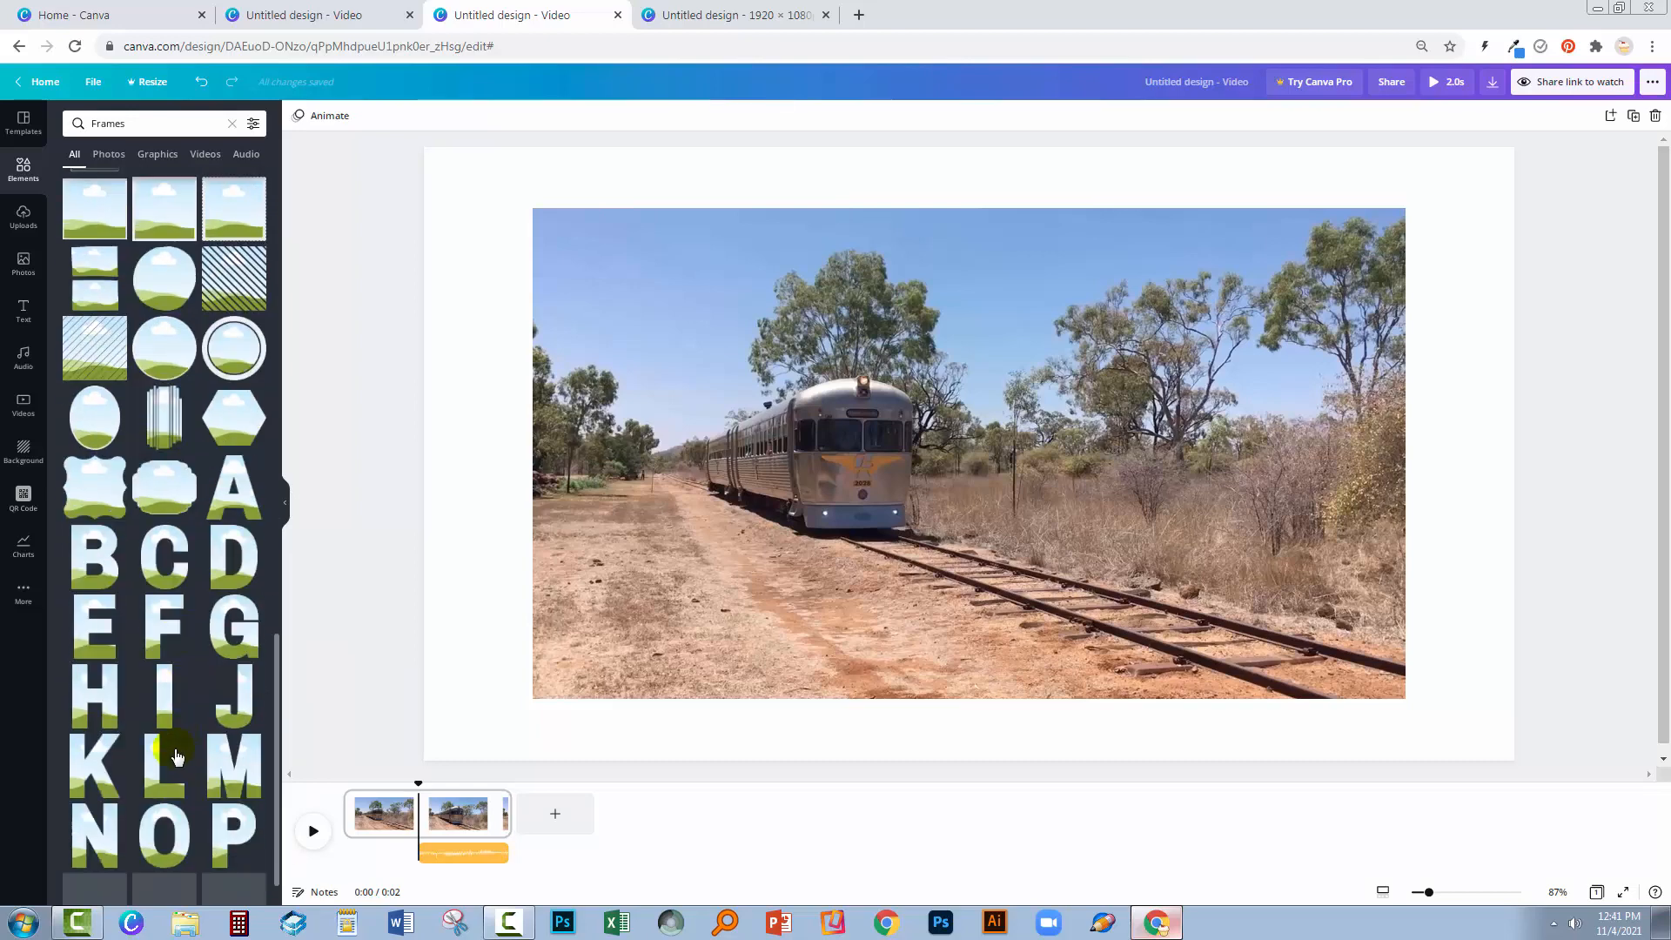
scroll(155, 740, up, 8)
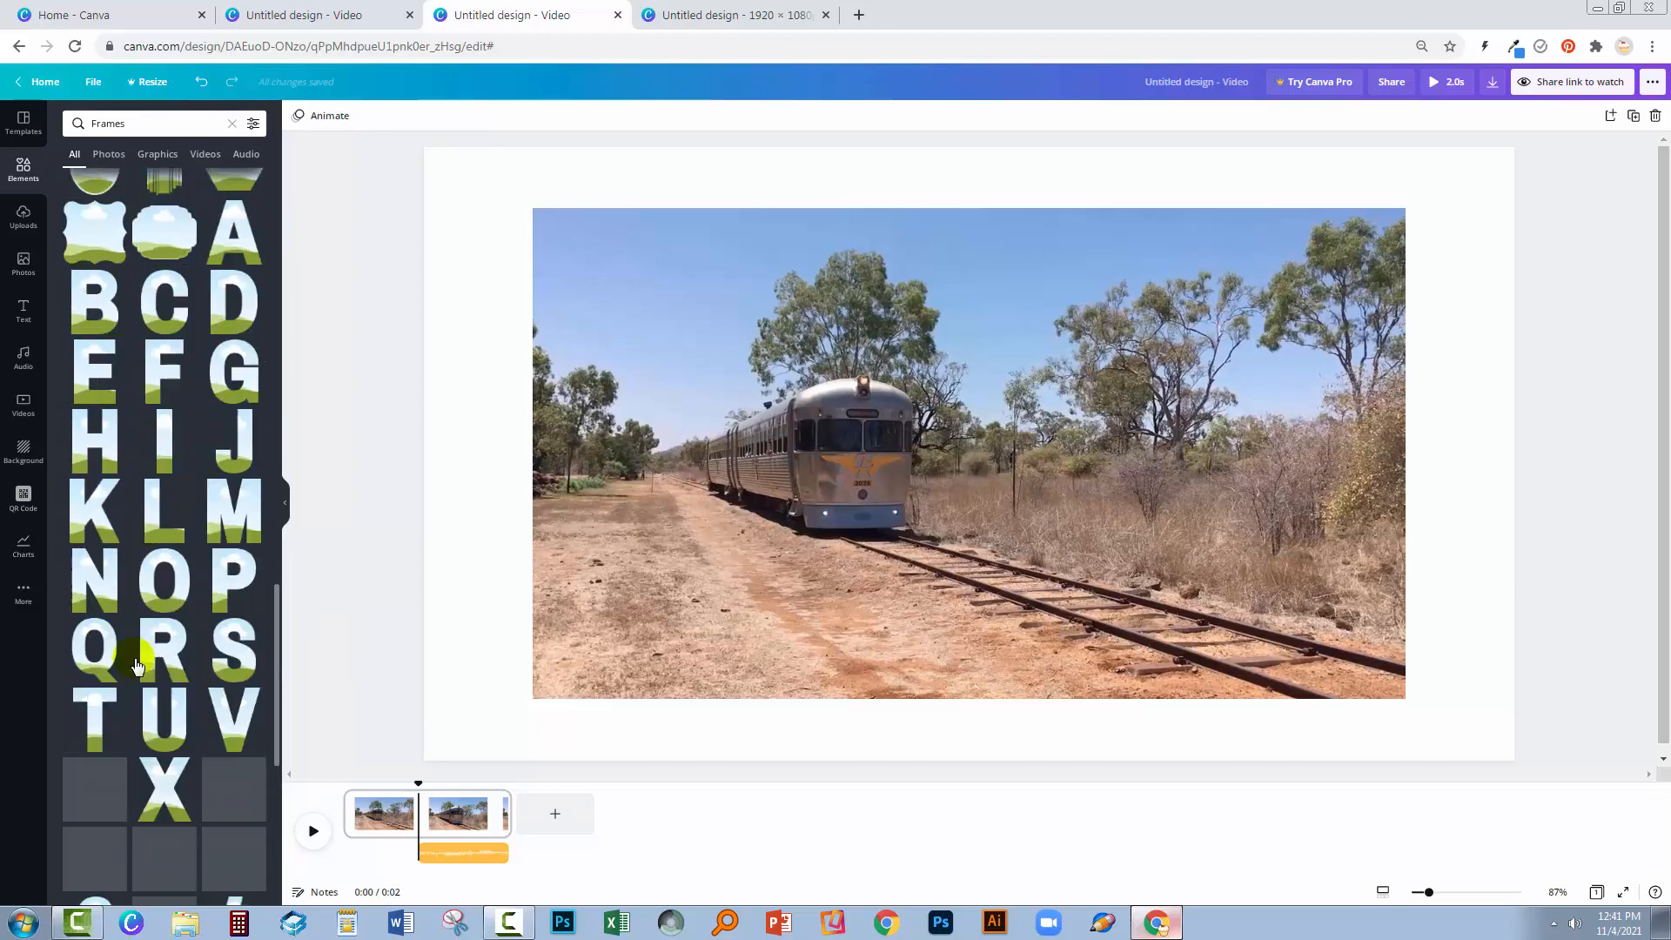
scroll(129, 647, up, 8)
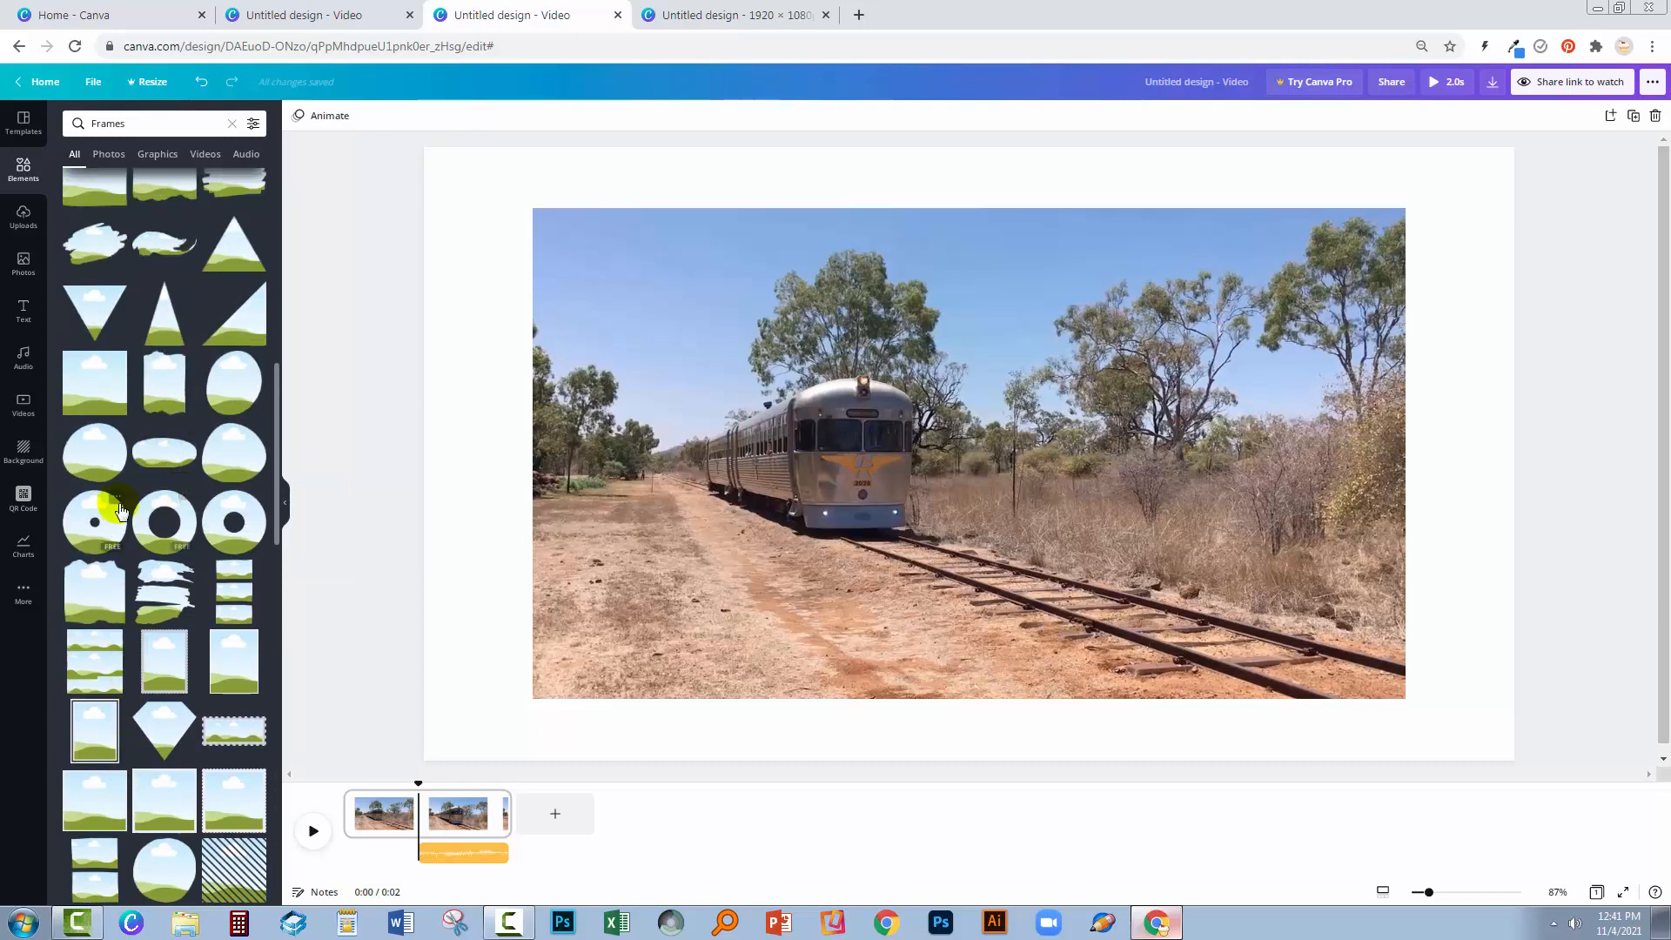
click(96, 455)
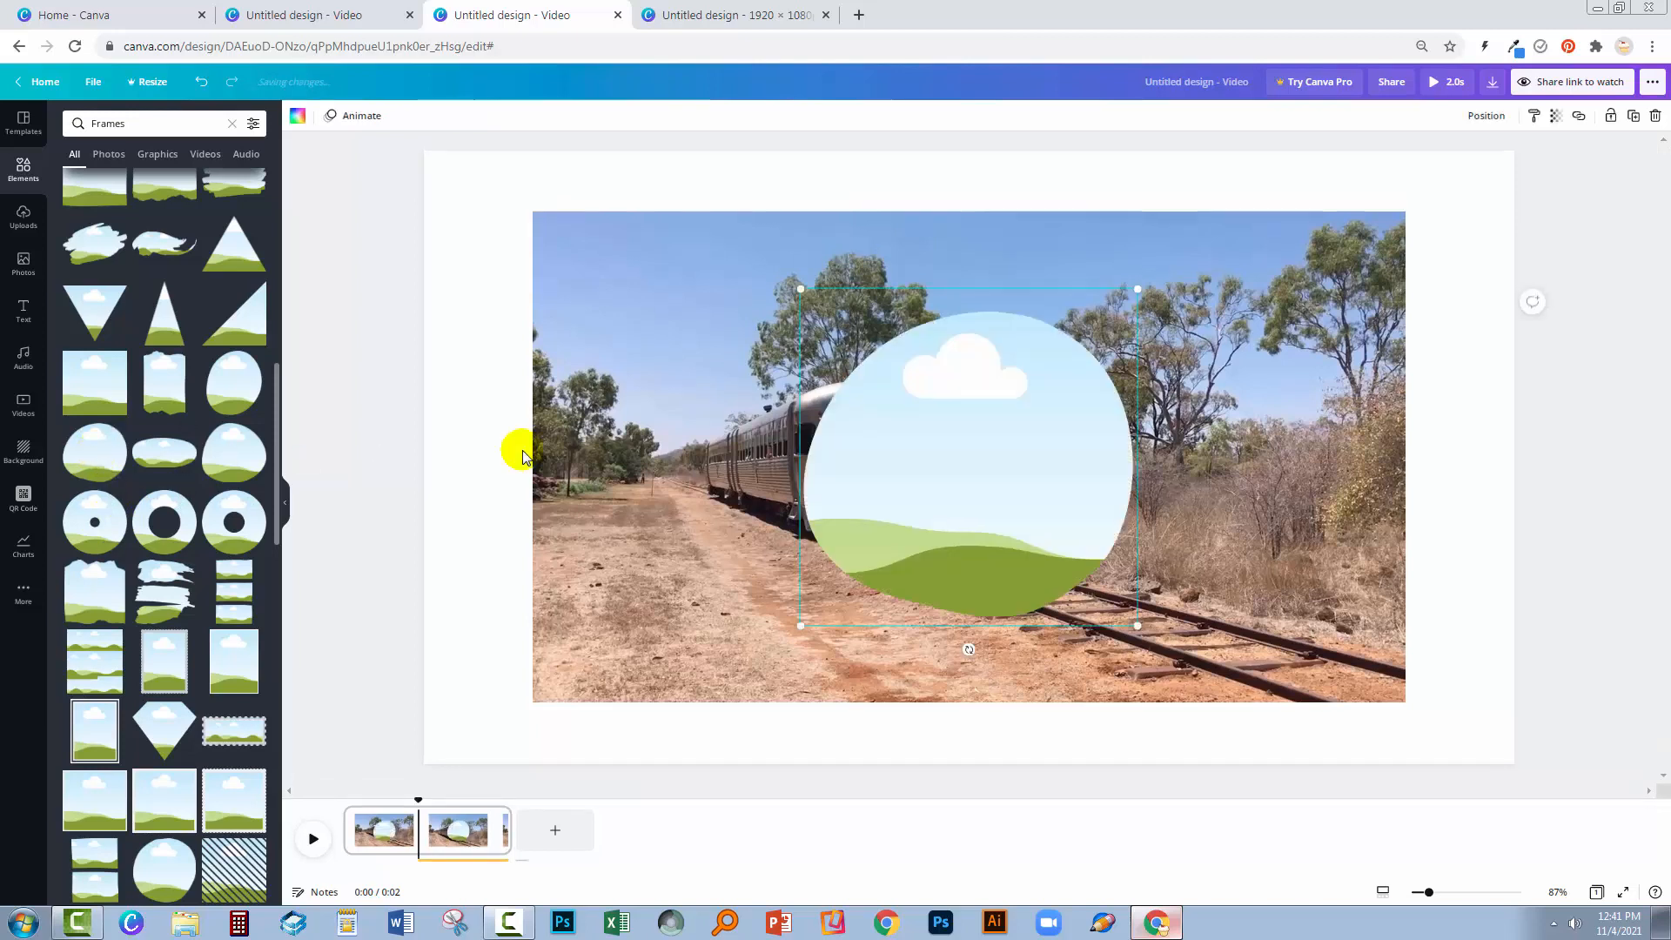
Move the round frame toward the page's upper edge and enlarge it to nearly the full page height.
drag(966, 420, 841, 300)
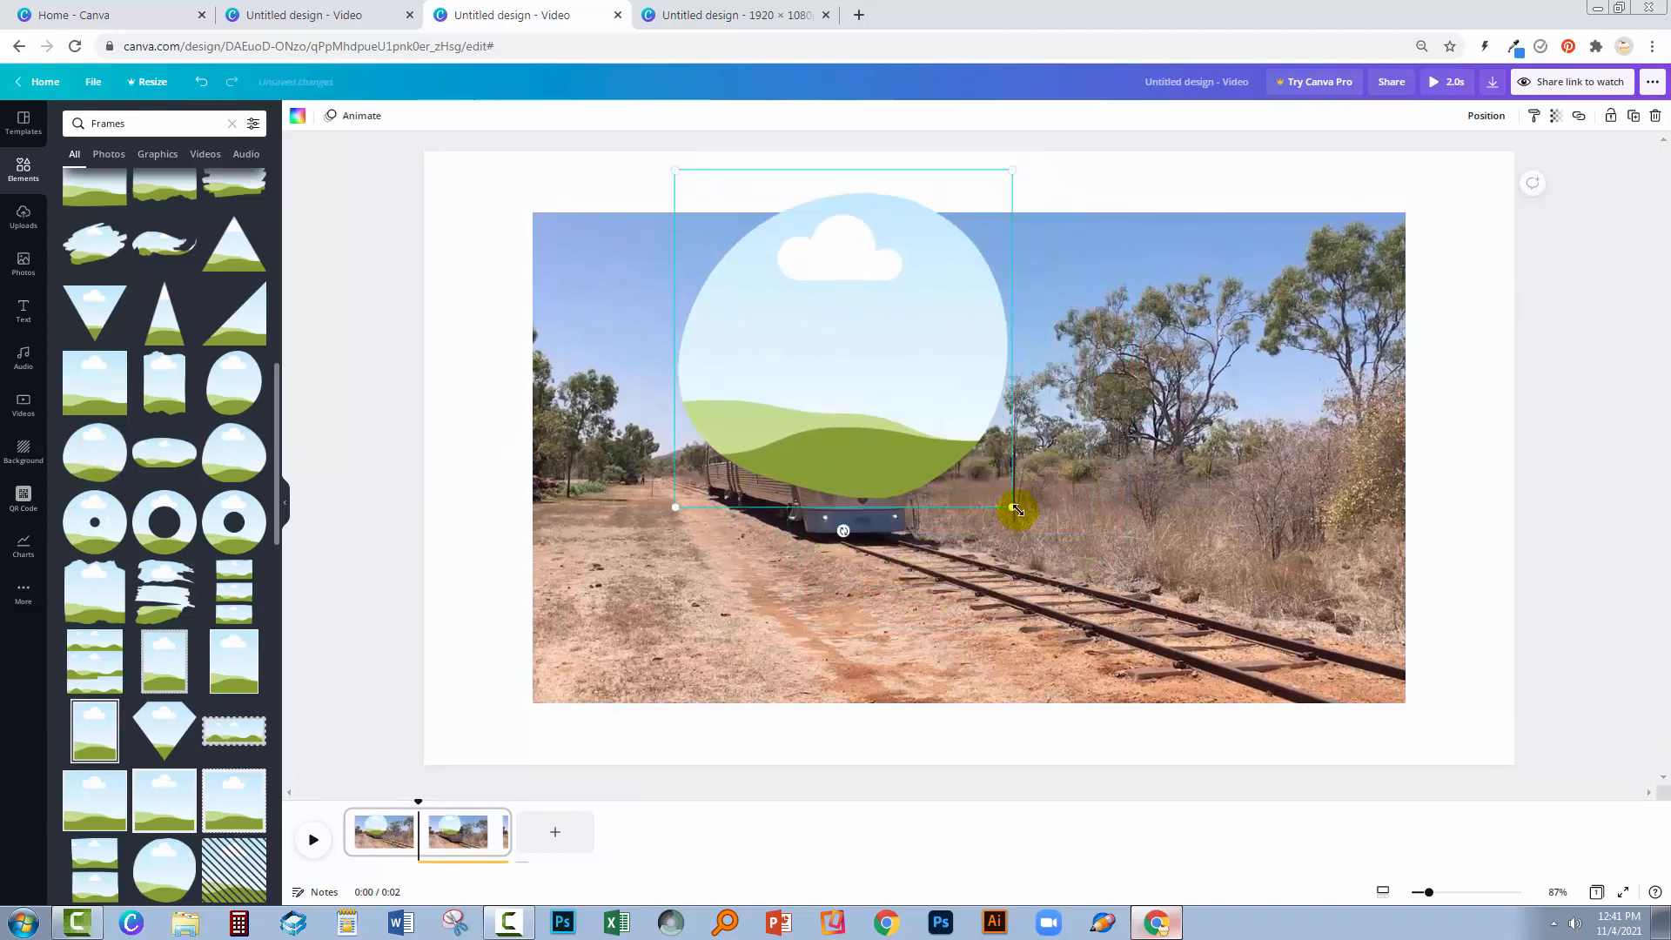
drag(1039, 546, 1224, 787)
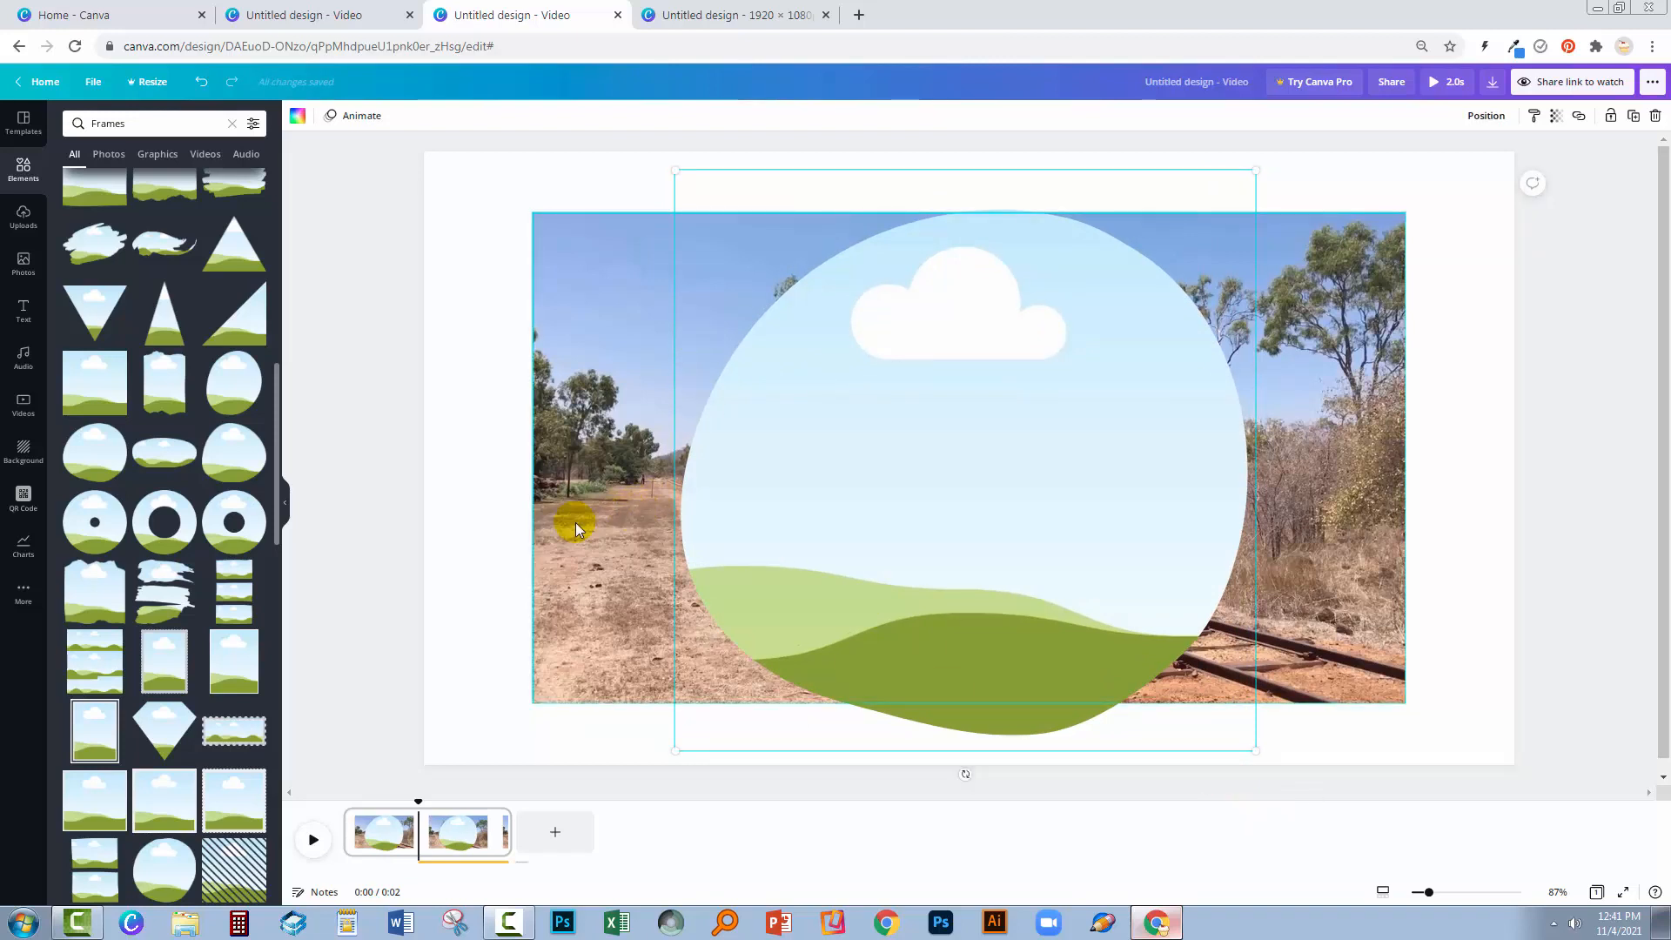
Place the train video inside the round frame, return the playhead to the start, and select the framed video.
drag(577, 522, 710, 557)
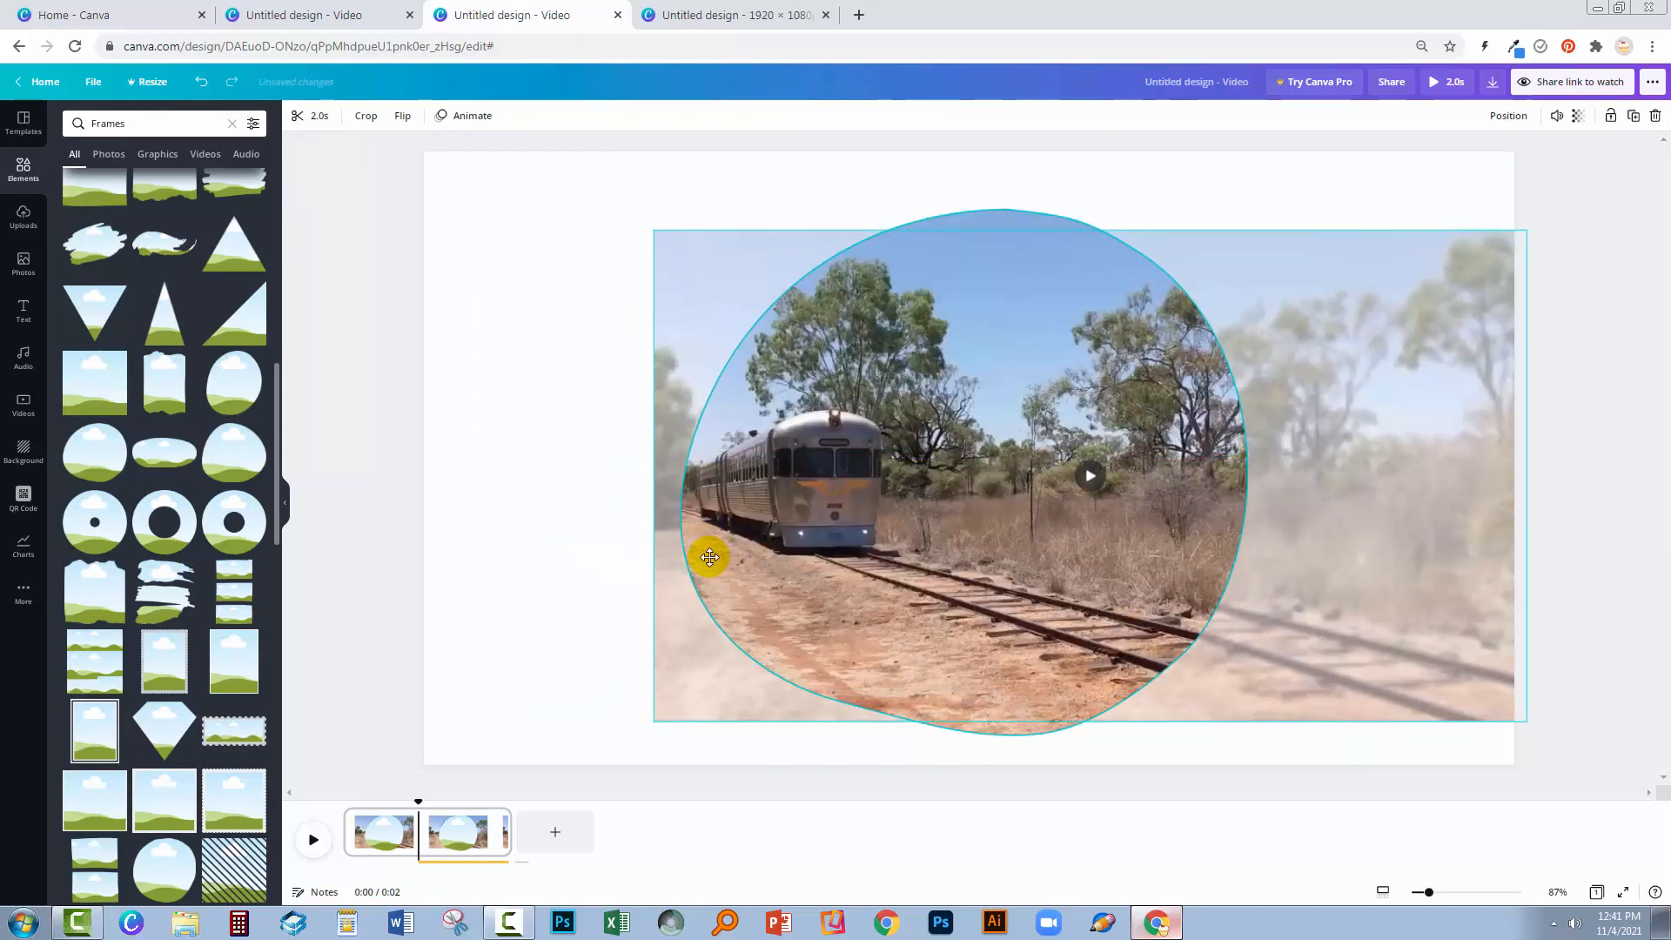
drag(710, 557, 706, 562)
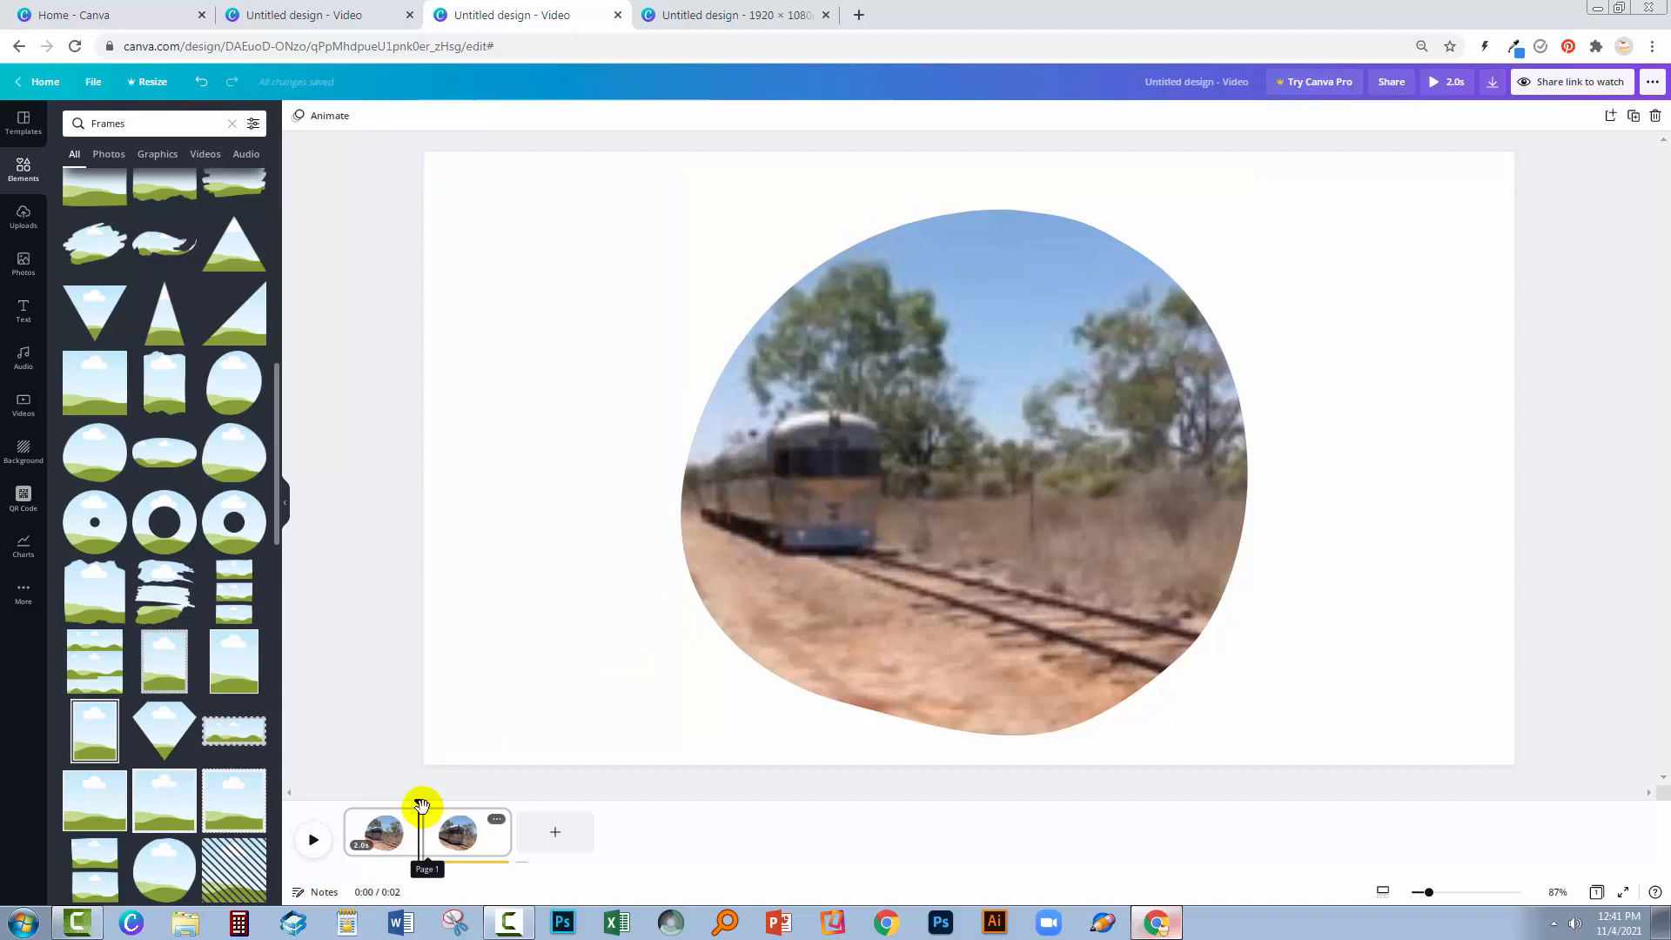
drag(420, 806, 340, 827)
click(848, 531)
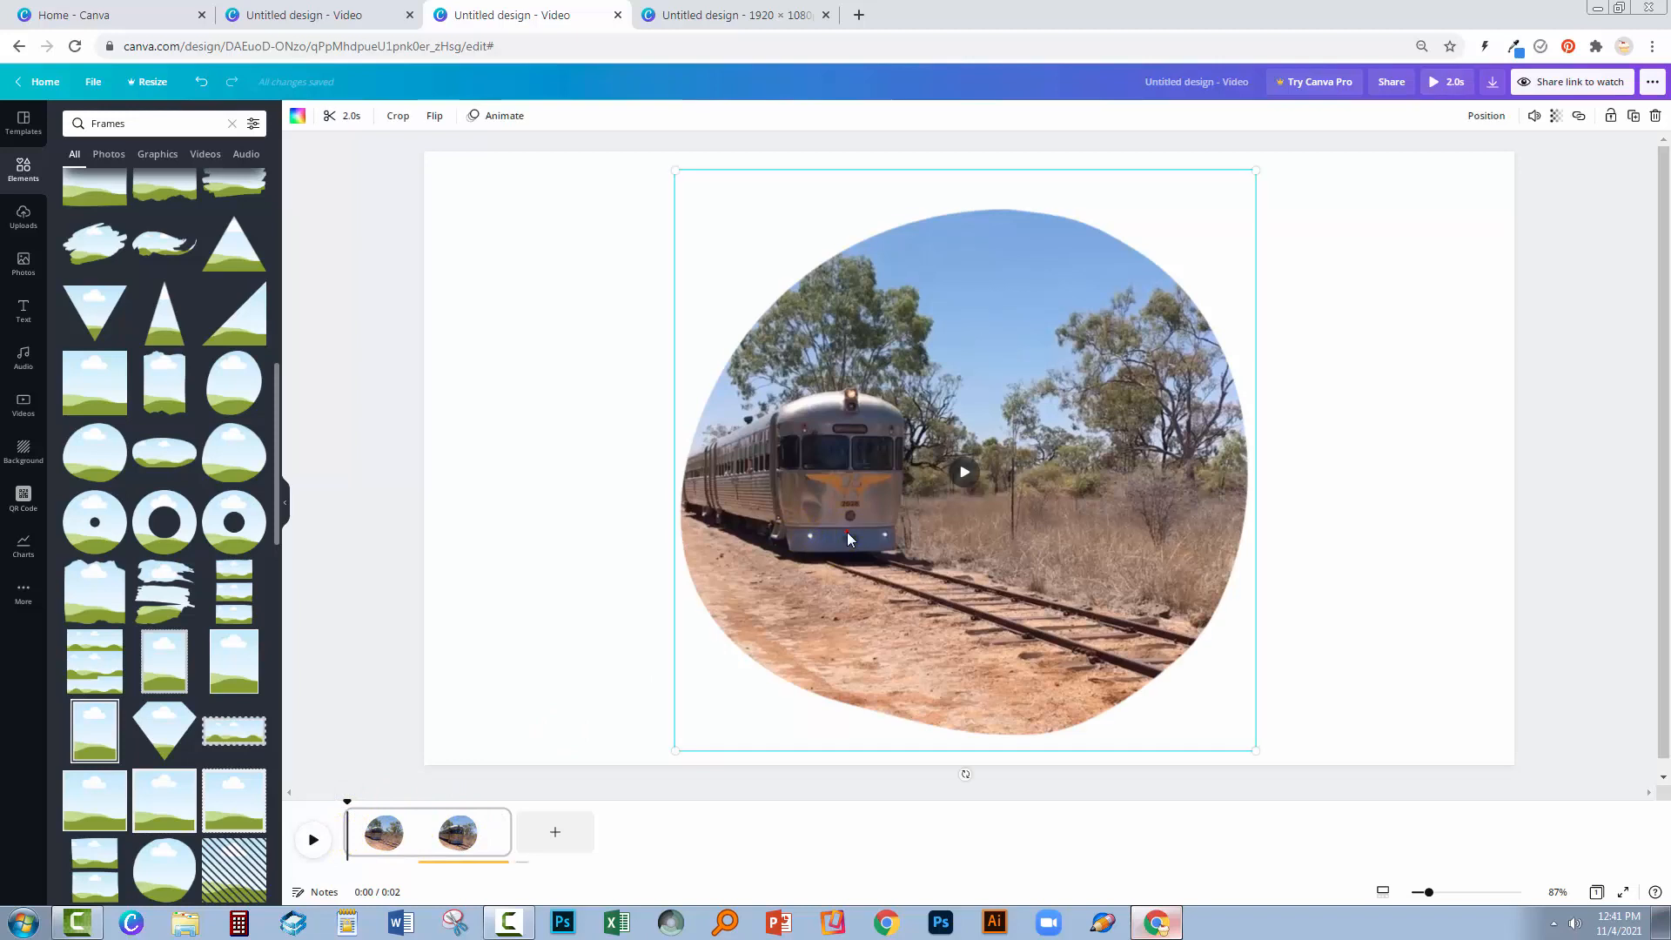
Enlarge the train video inside the round frame, reposition it so the train sits nearer the frame's centre, and apply the crop.
double_click(900, 590)
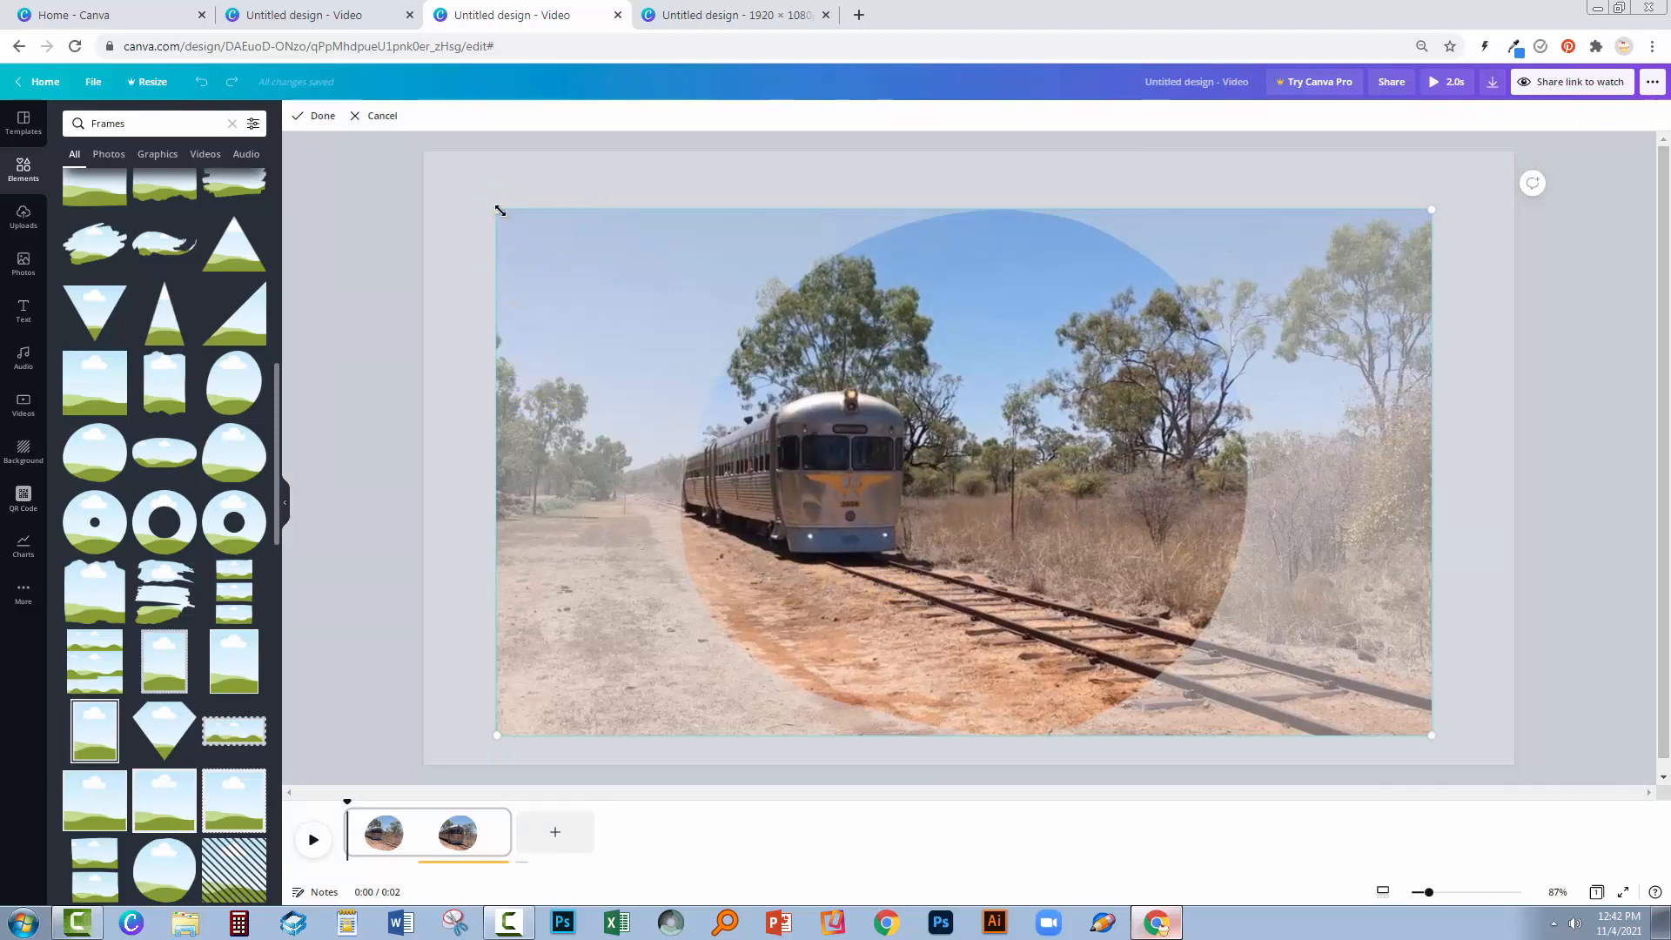
drag(496, 209, 455, 175)
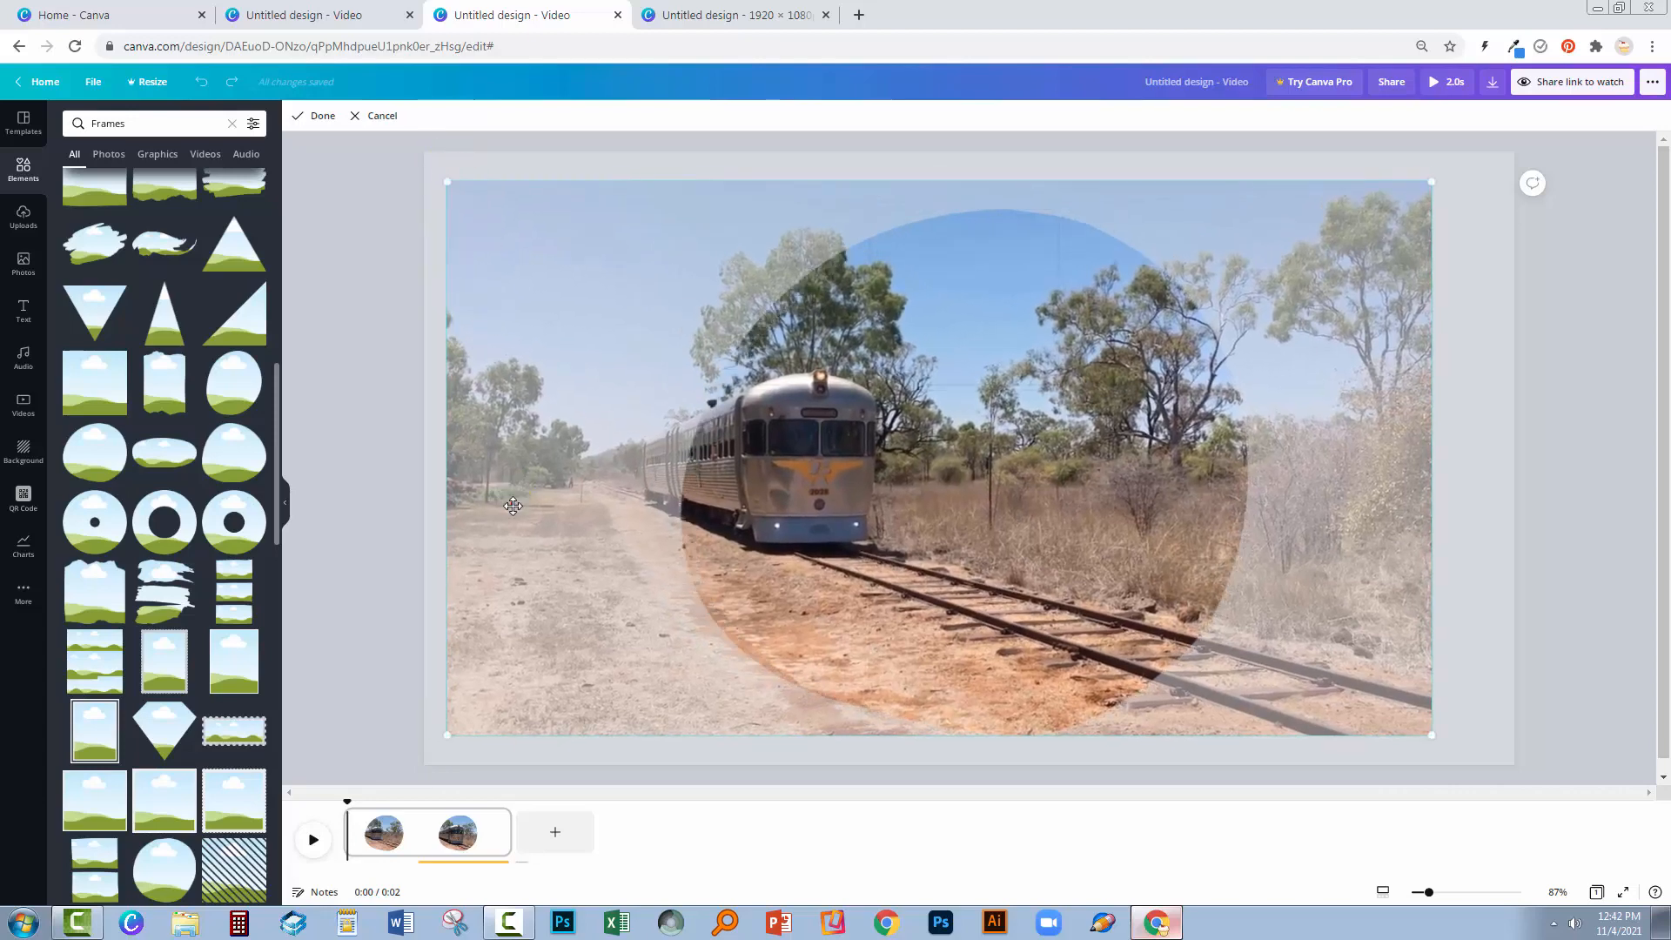
drag(514, 487, 600, 505)
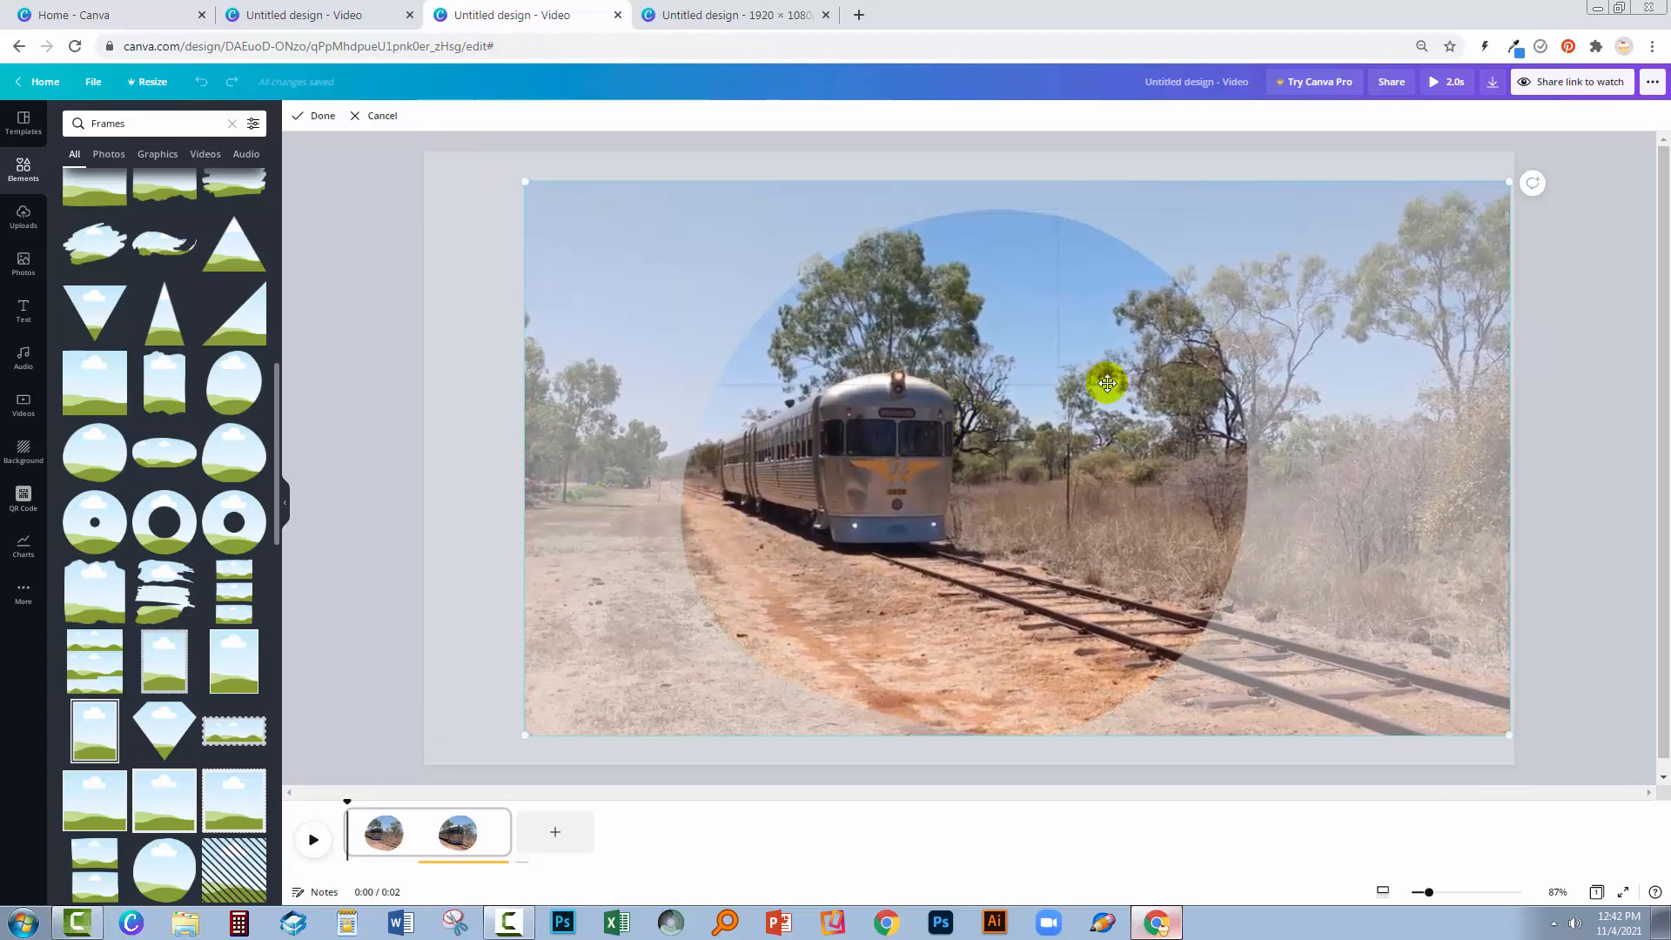
click(487, 535)
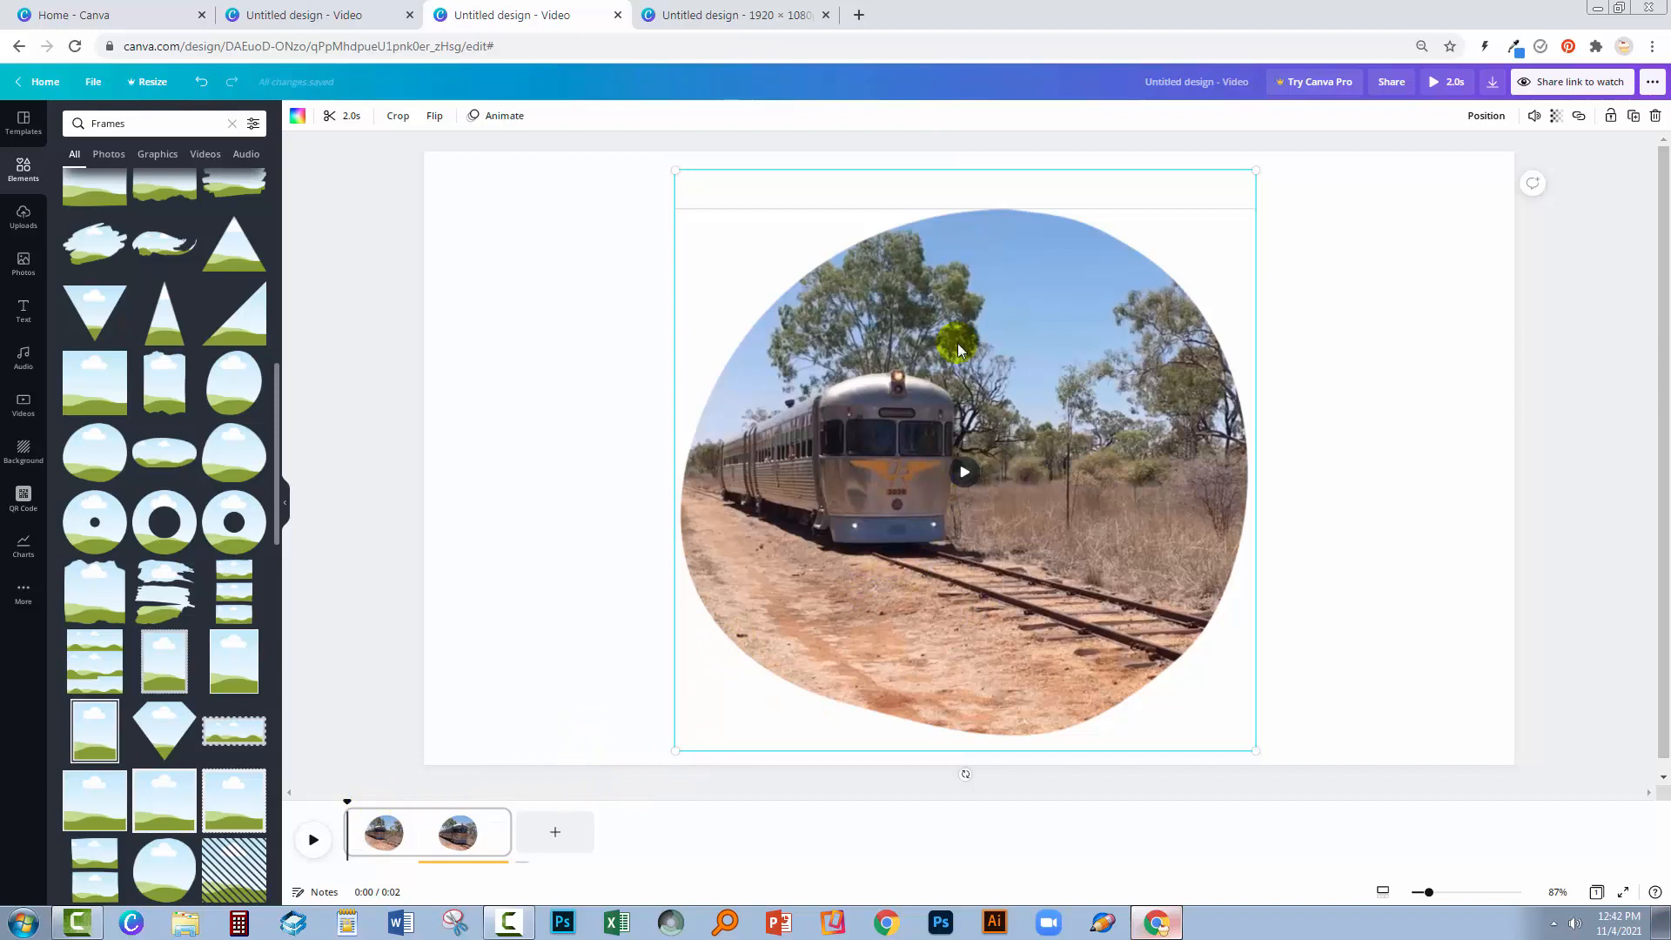
Play back the framed train video and shift it slightly left on the page.
click(311, 842)
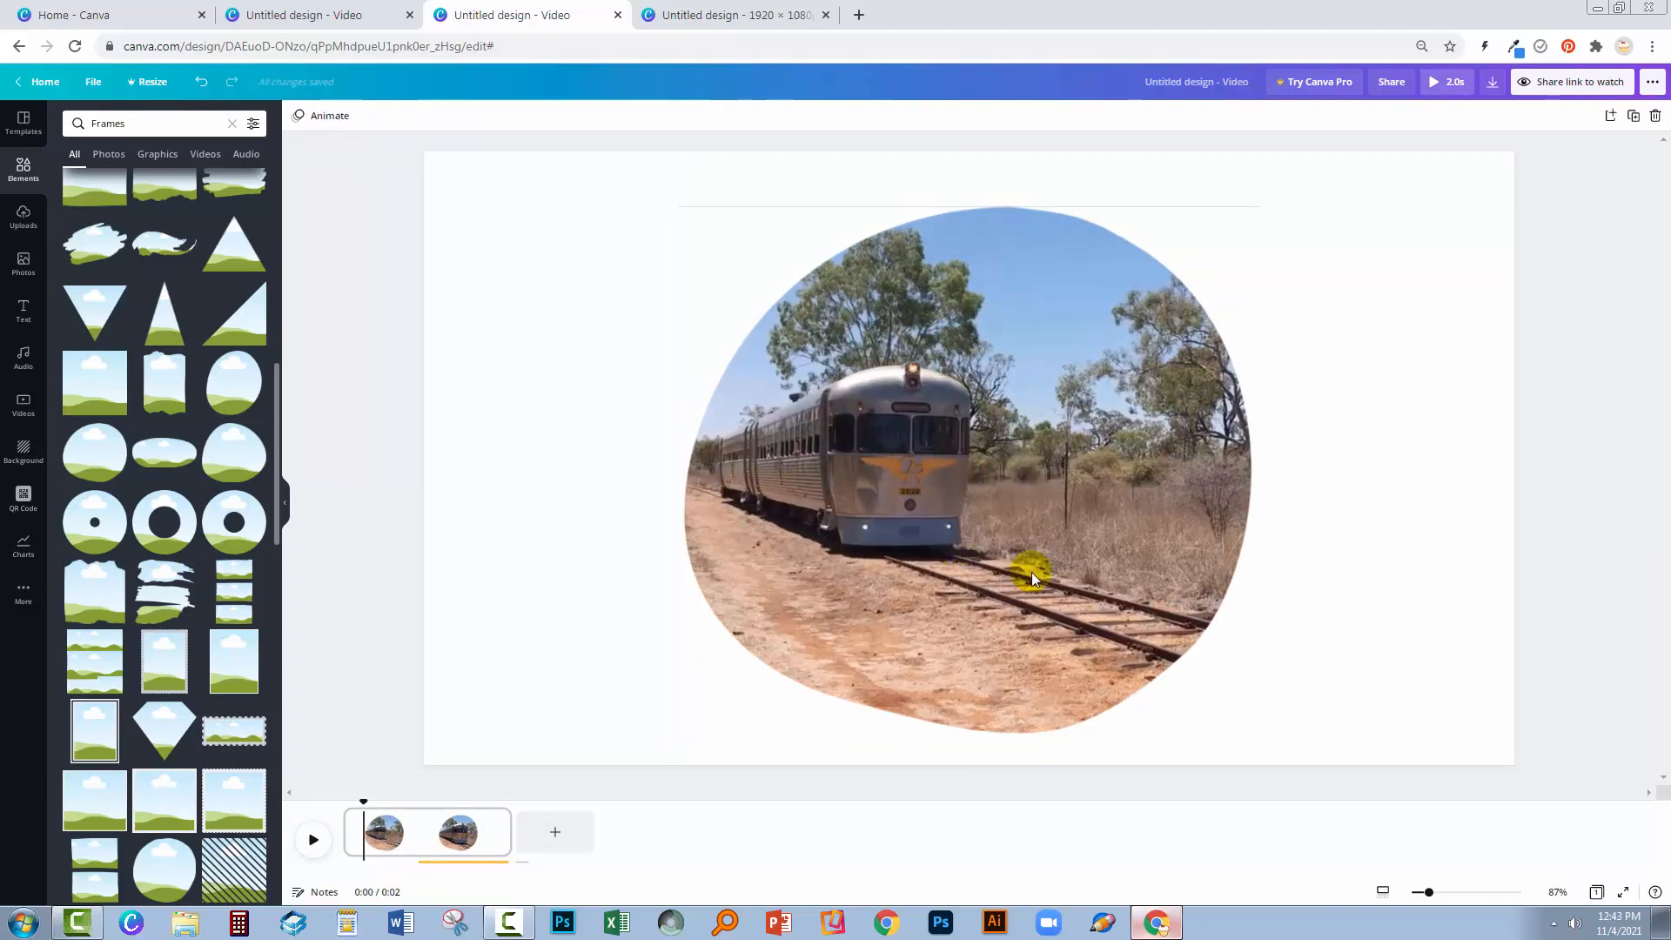
click(933, 682)
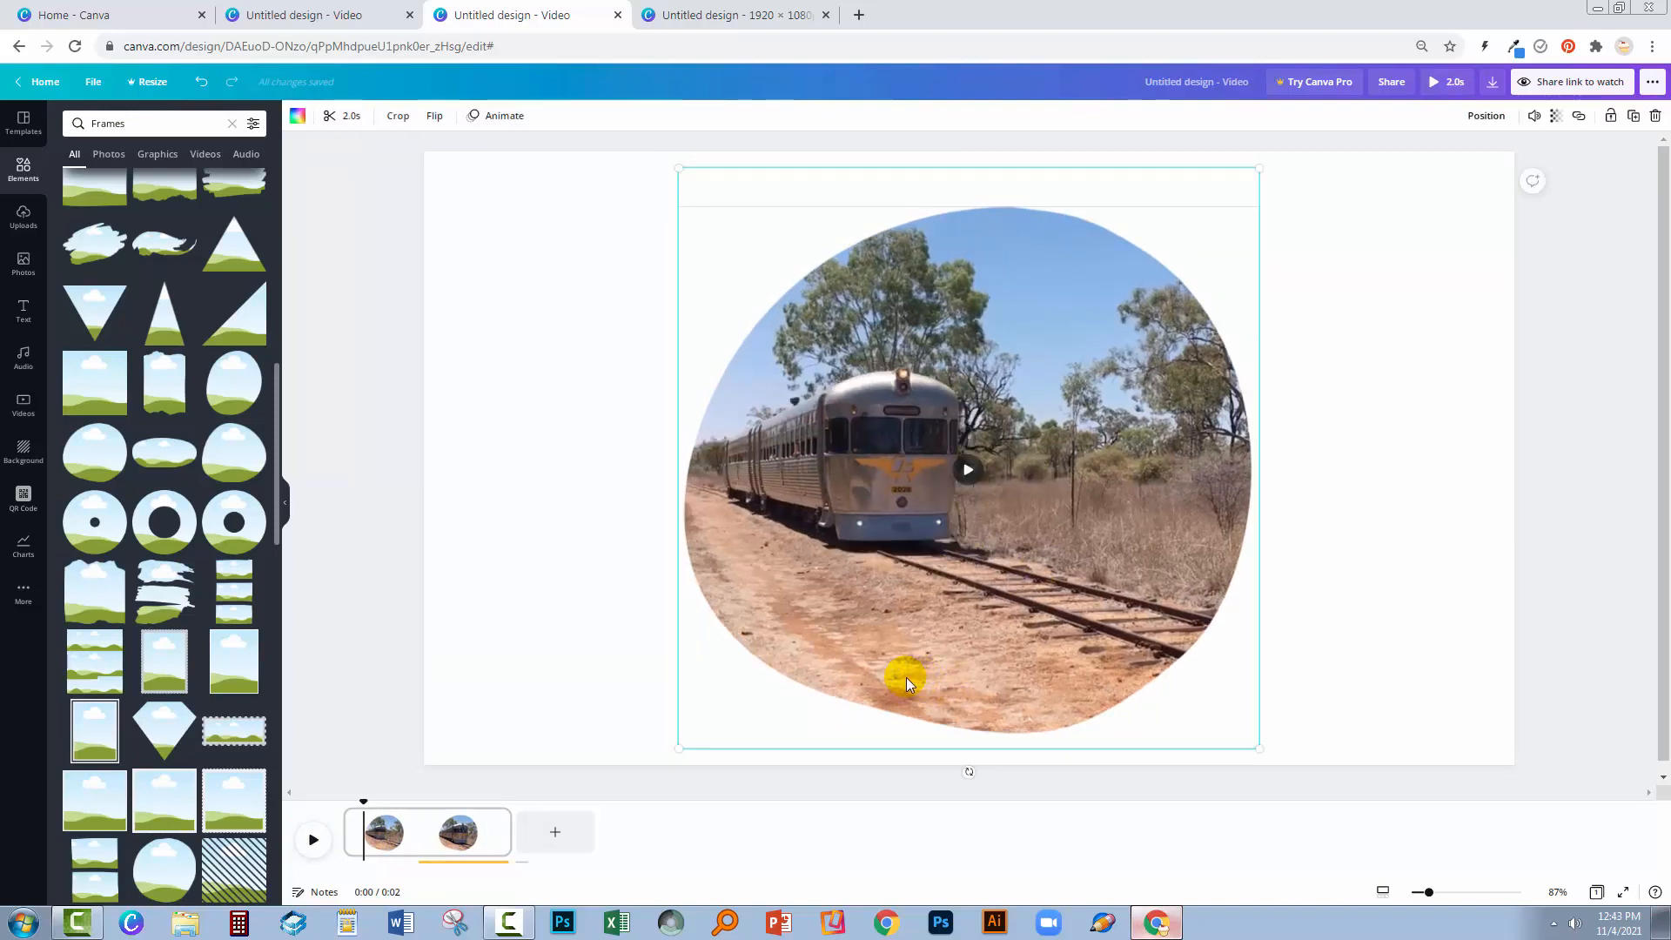
drag(906, 677, 880, 677)
click(1279, 667)
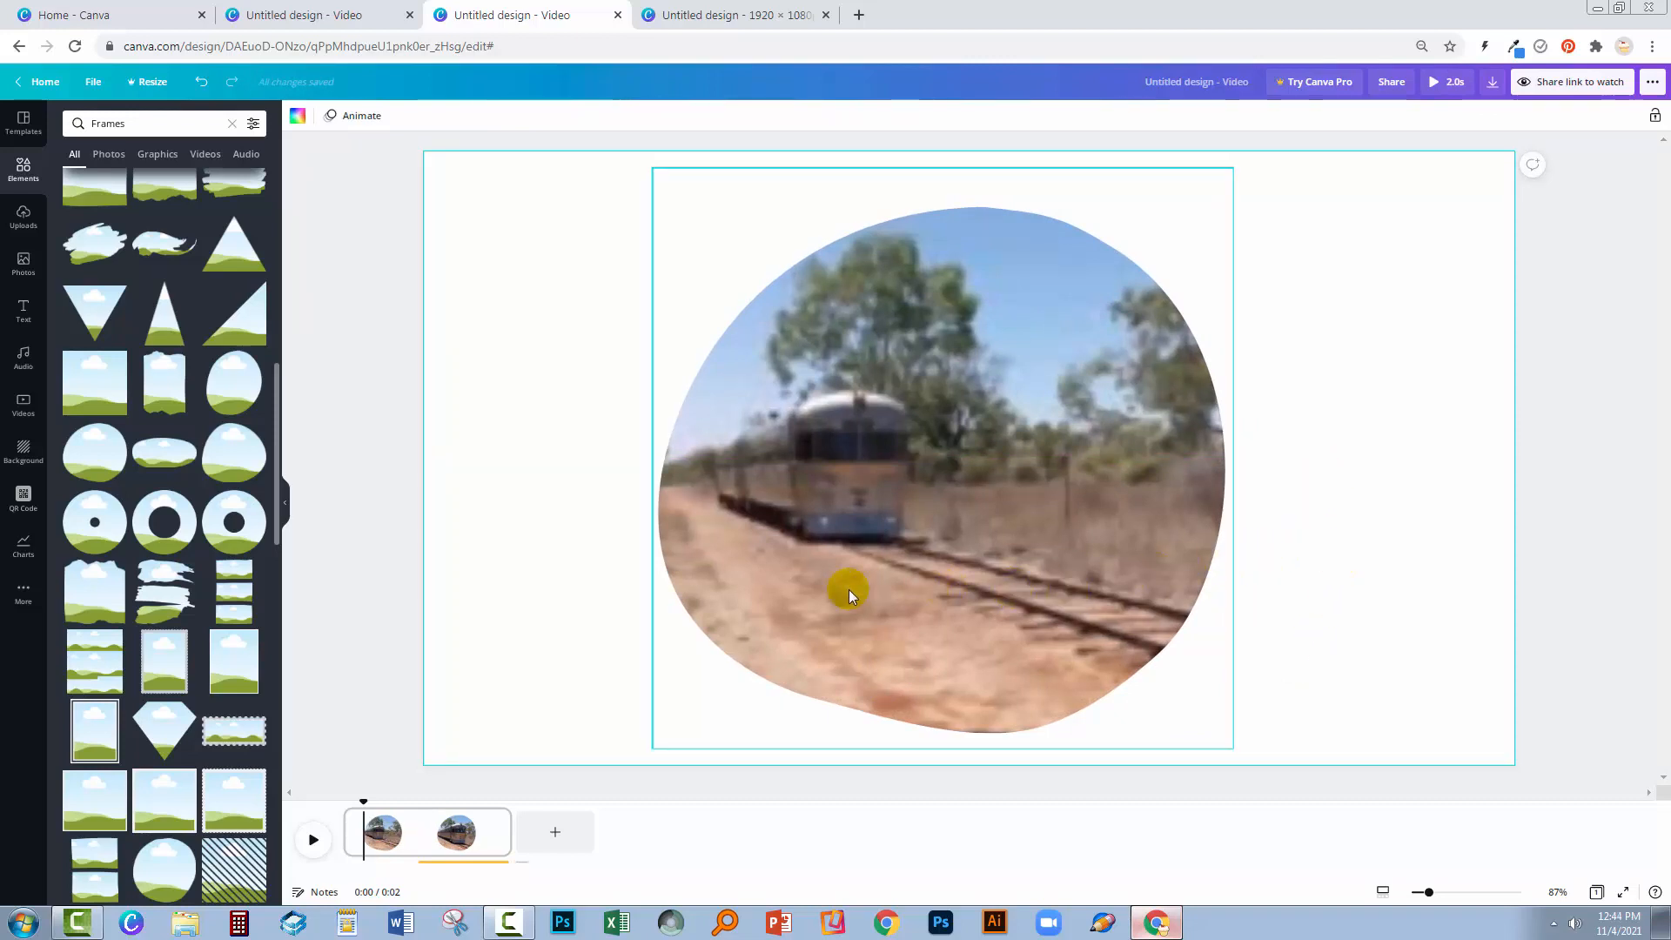
Split the framed train page near its midpoint and check the resulting pages in the grid overview.
click(424, 823)
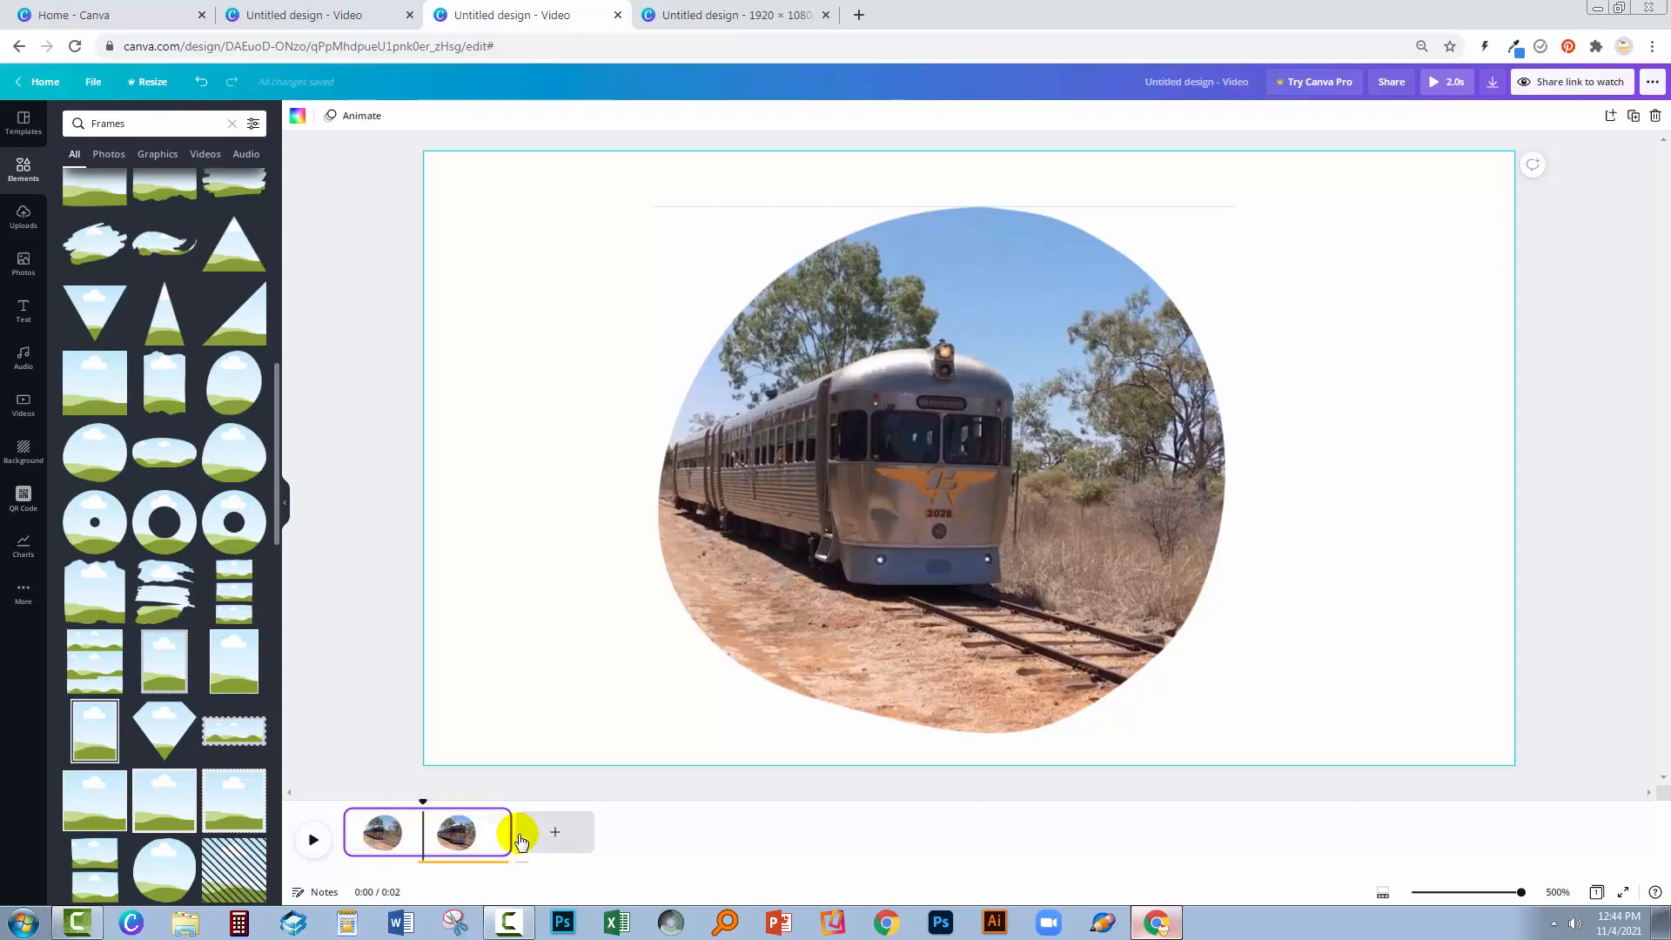
right_click(432, 840)
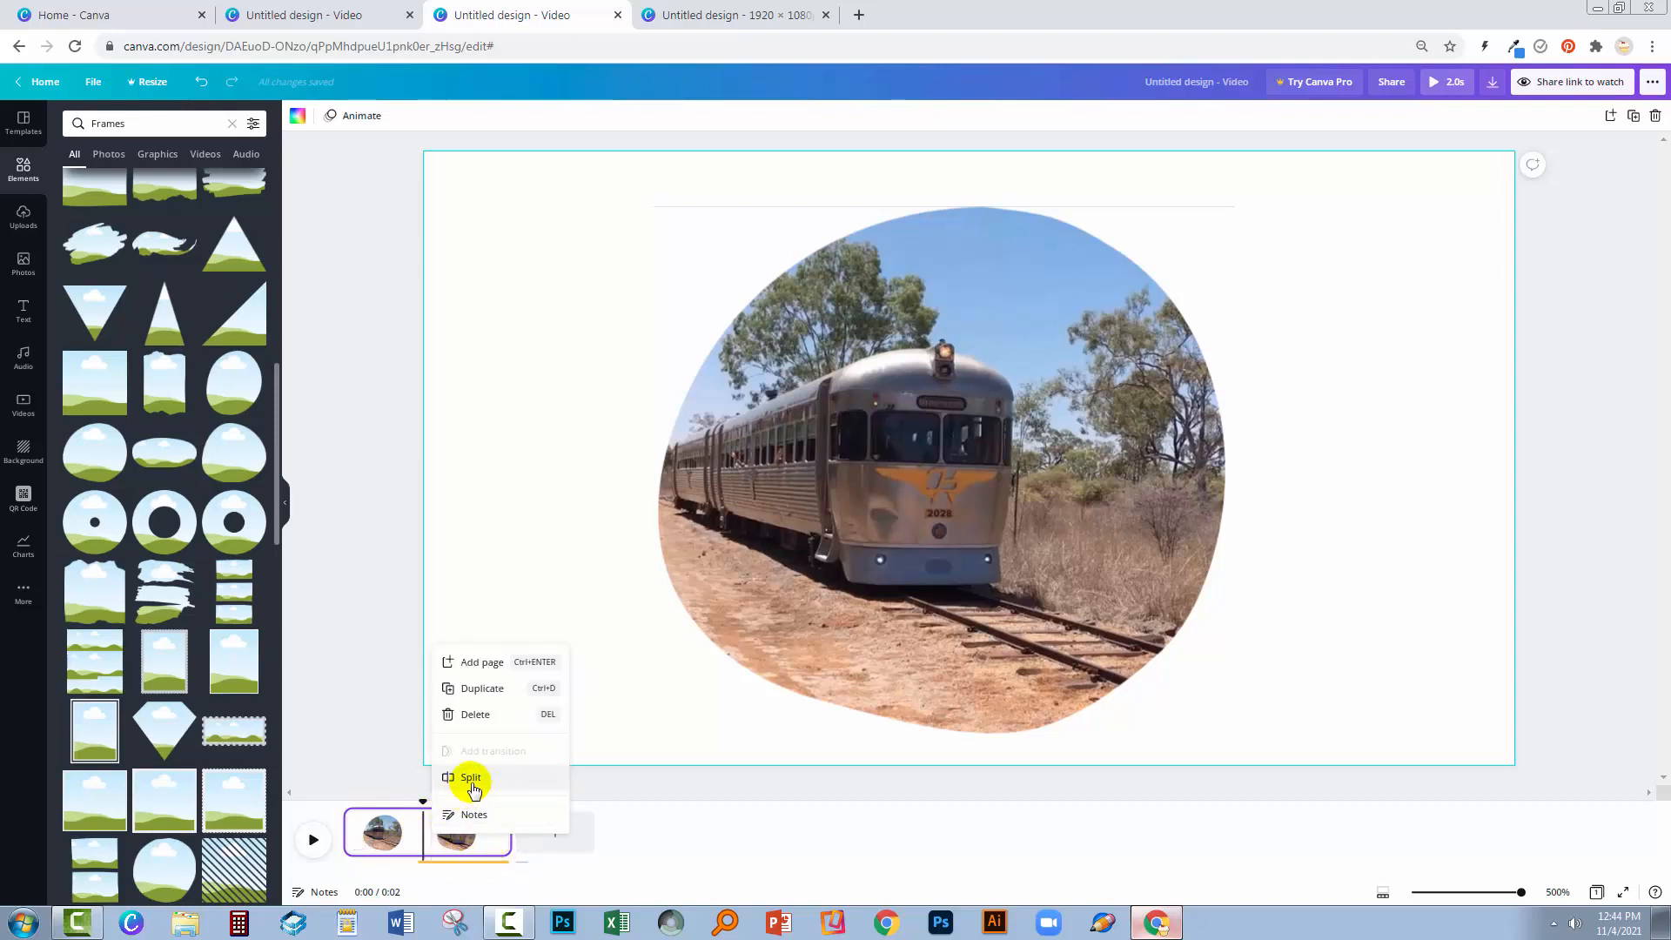
click(524, 790)
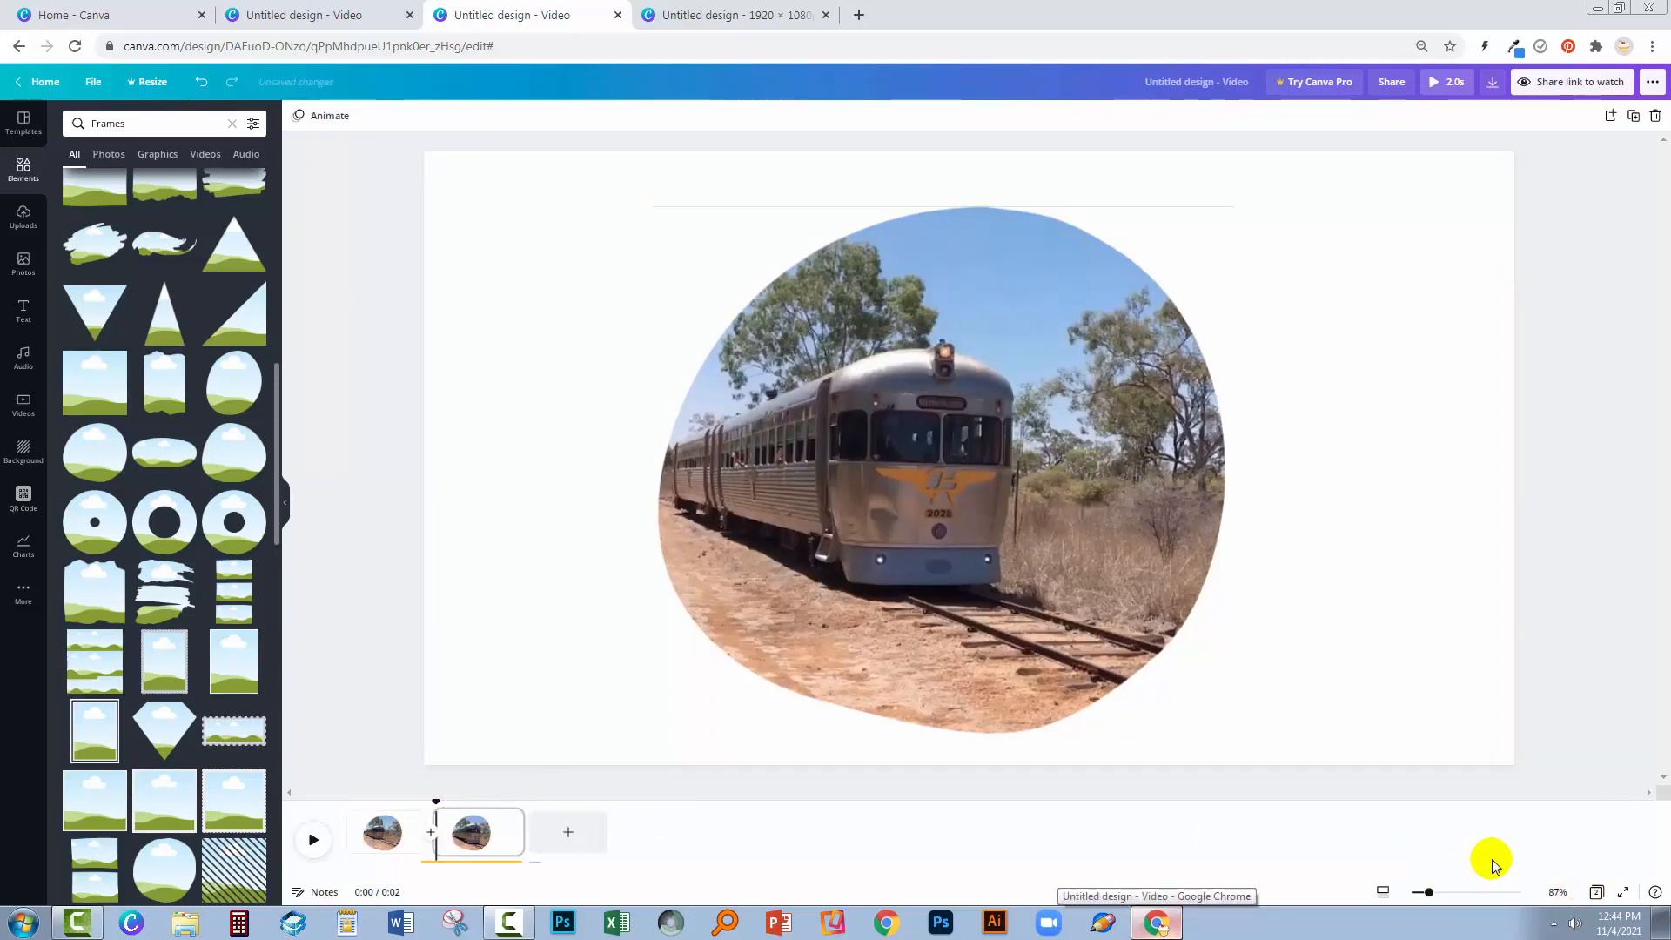
click(1597, 892)
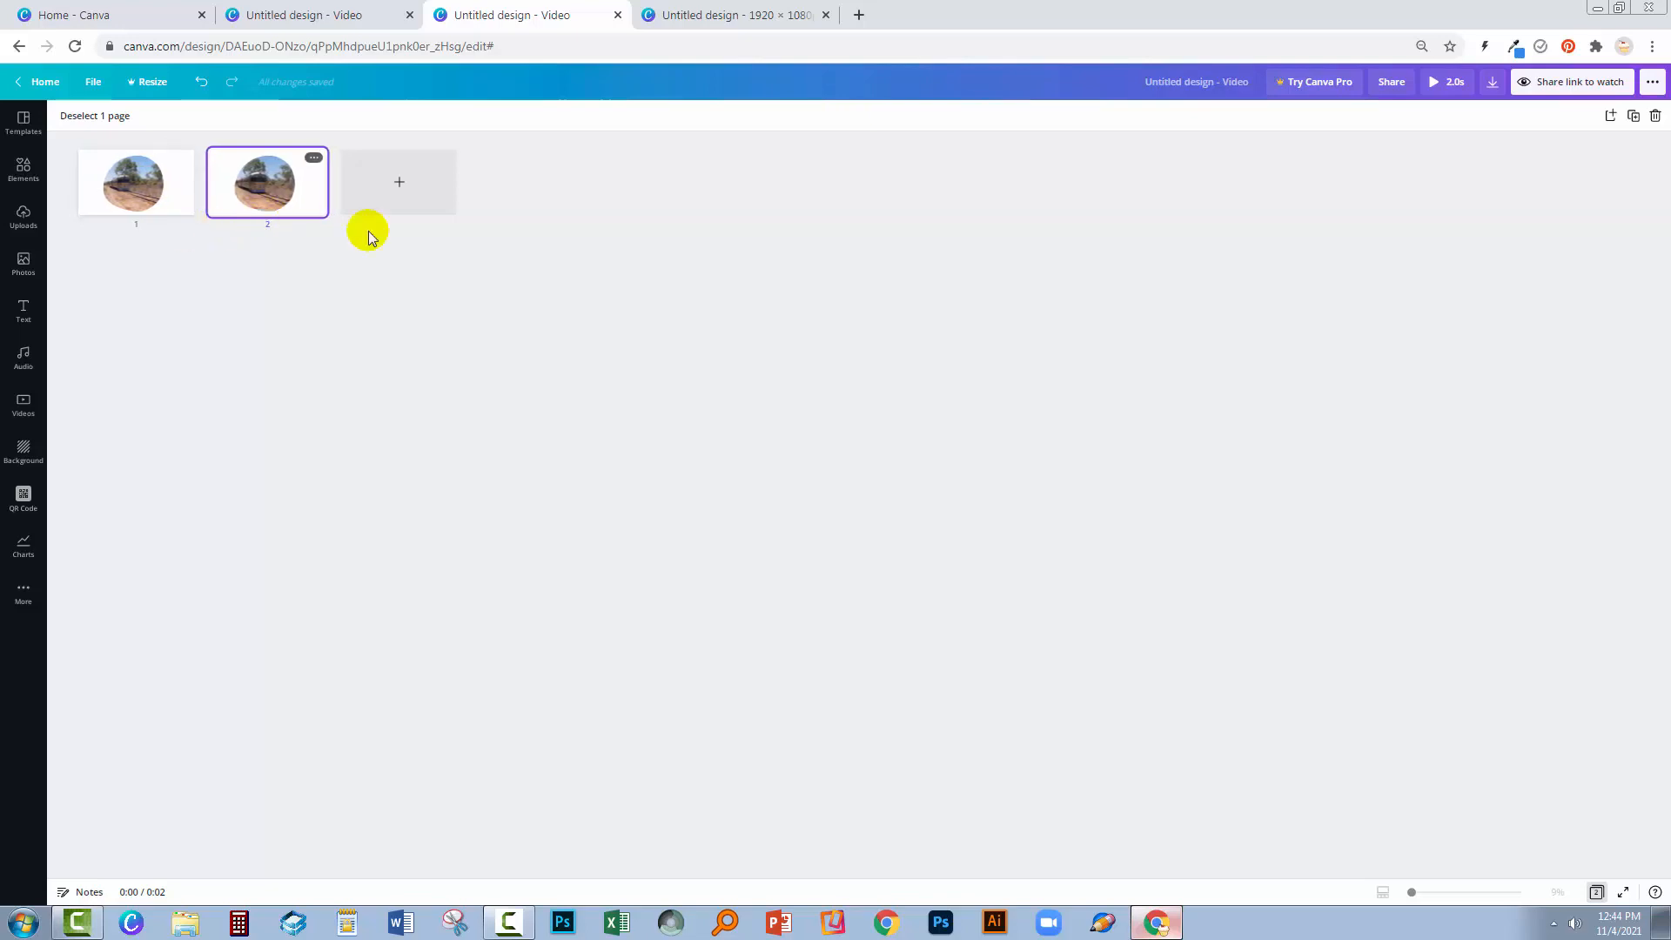
click(1596, 893)
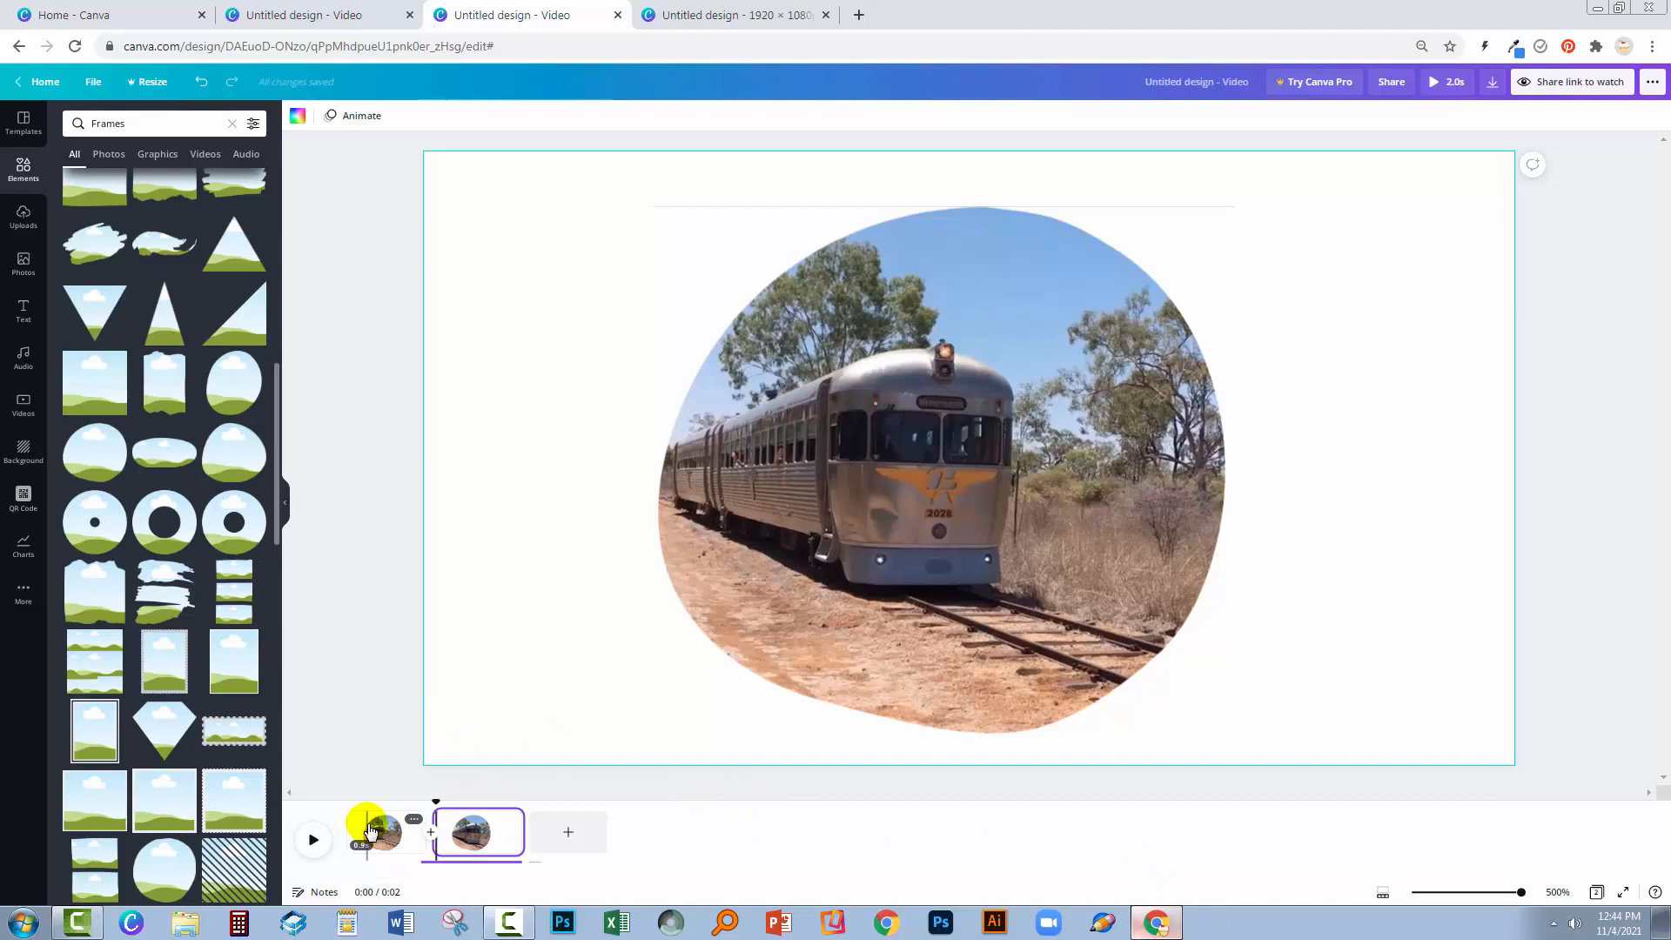
Try the rippled sand image as the background of the second train page.
click(550, 575)
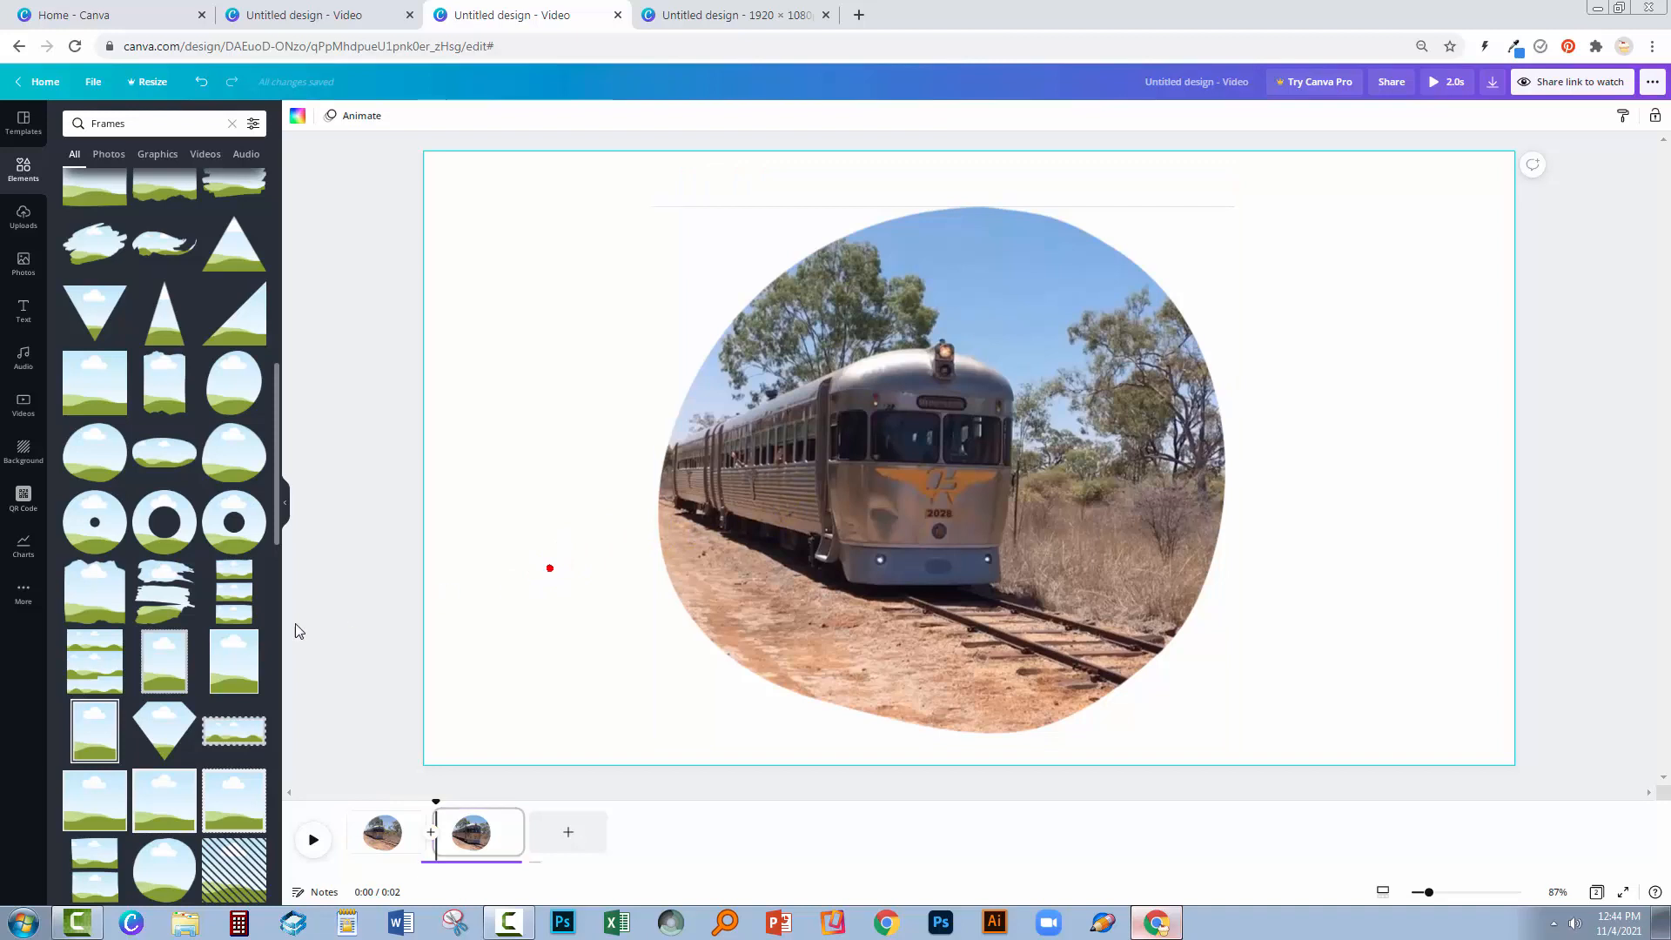
click(23, 453)
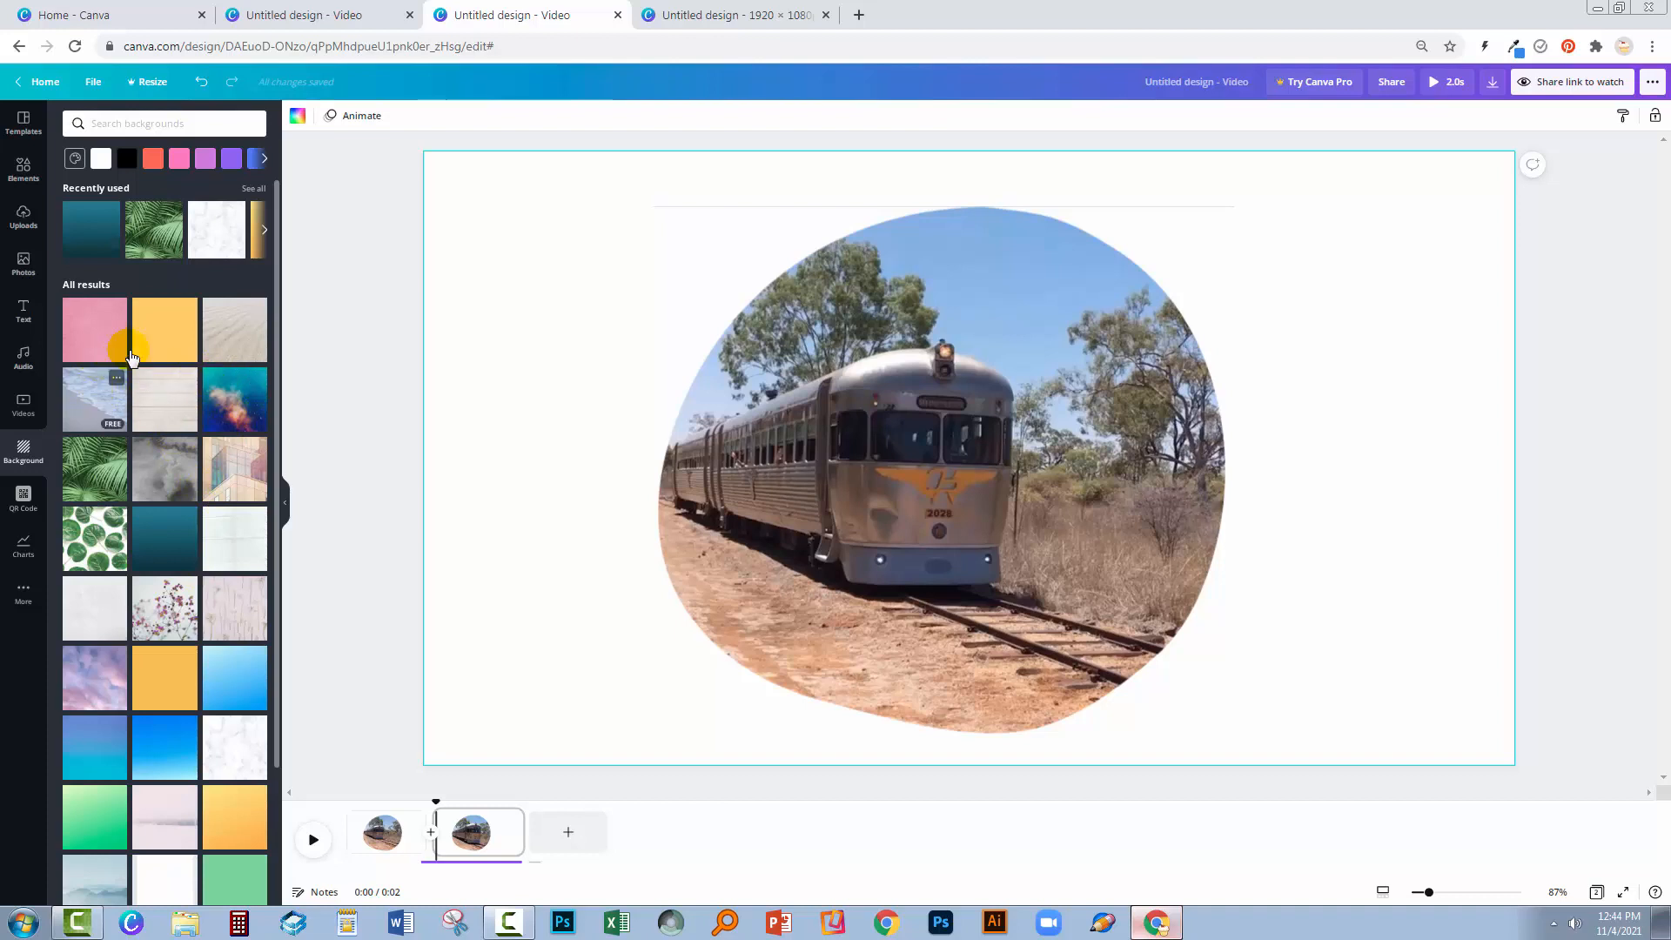
click(230, 327)
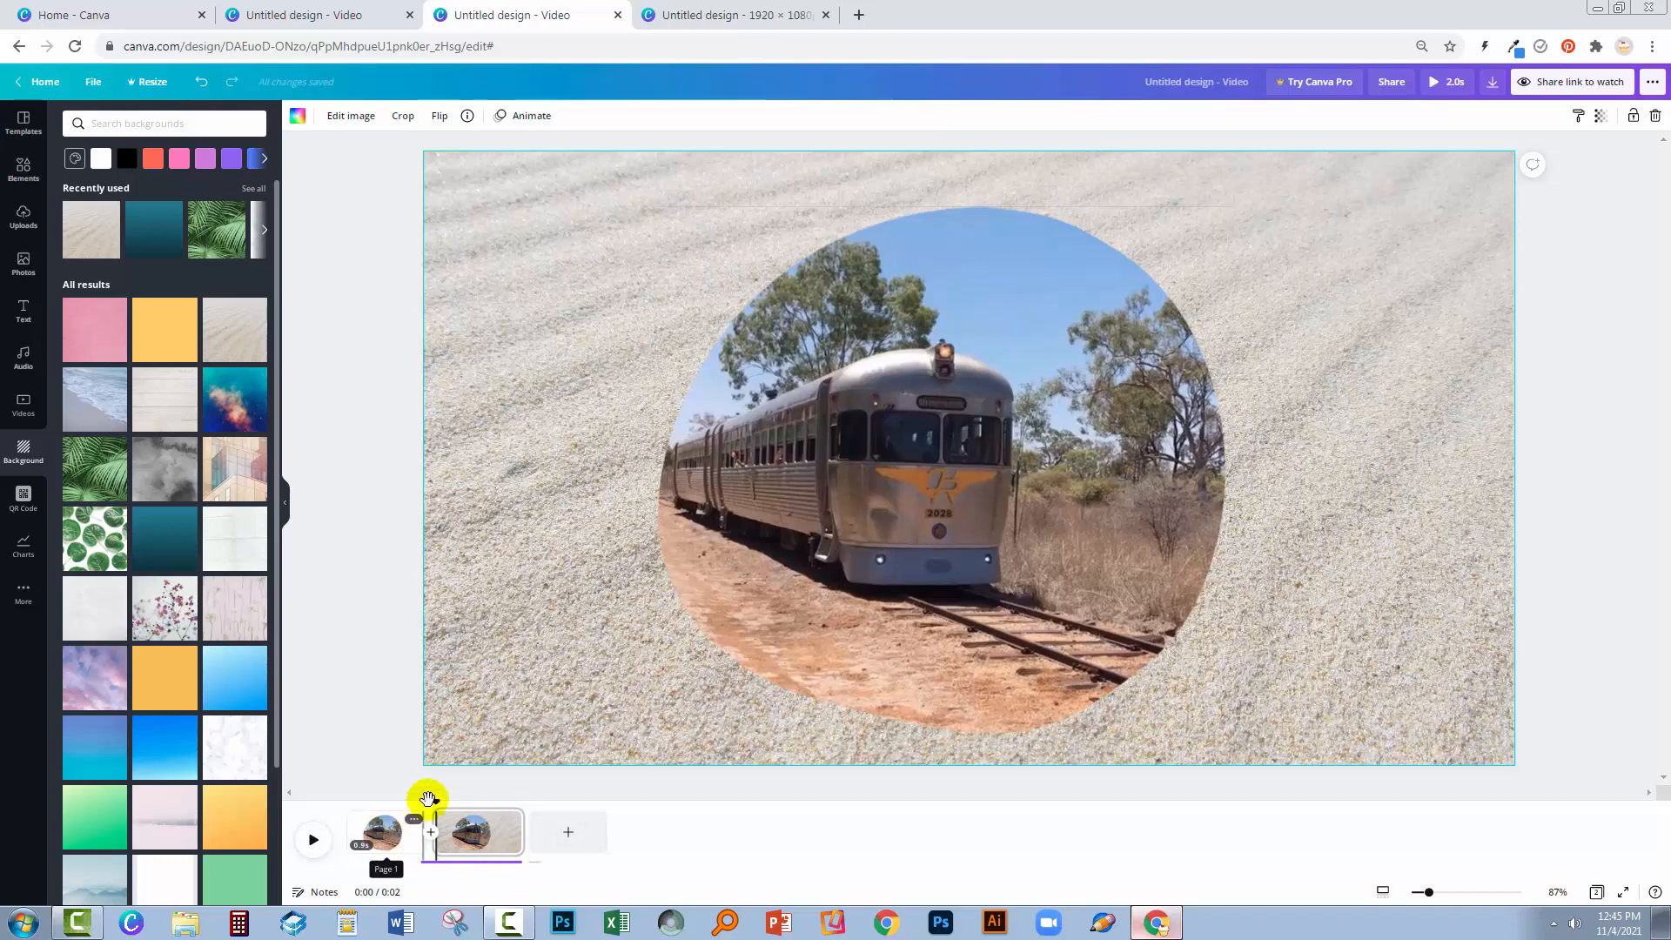
Detach the sand image from the second page's background and delete it.
right_click(483, 716)
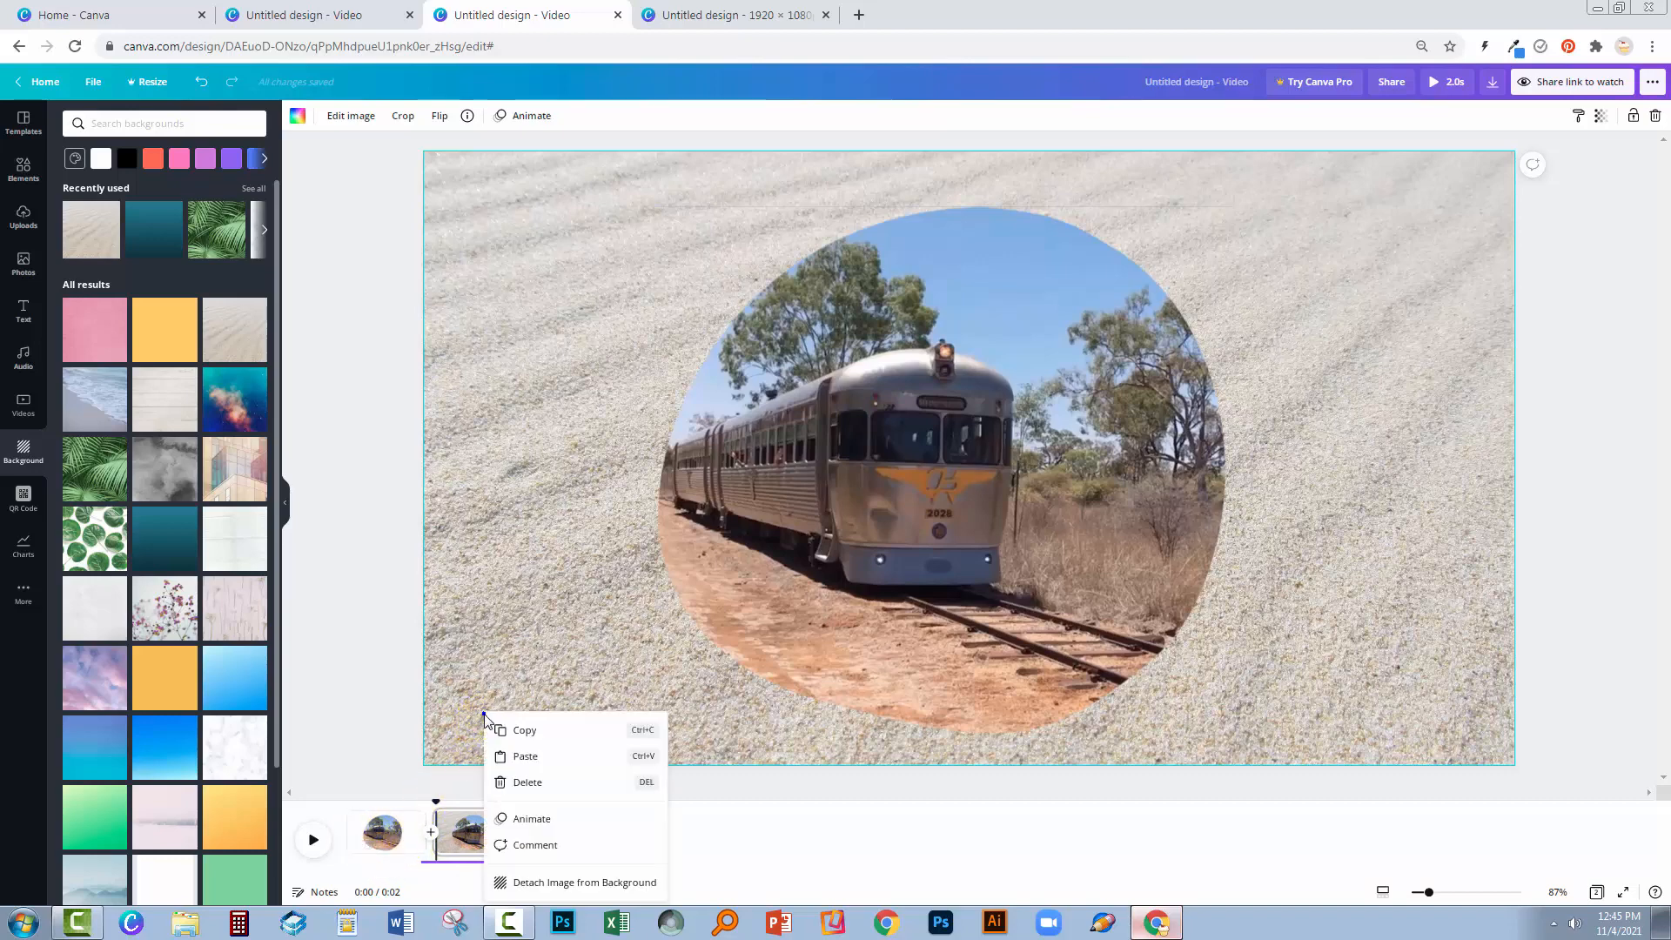
click(585, 882)
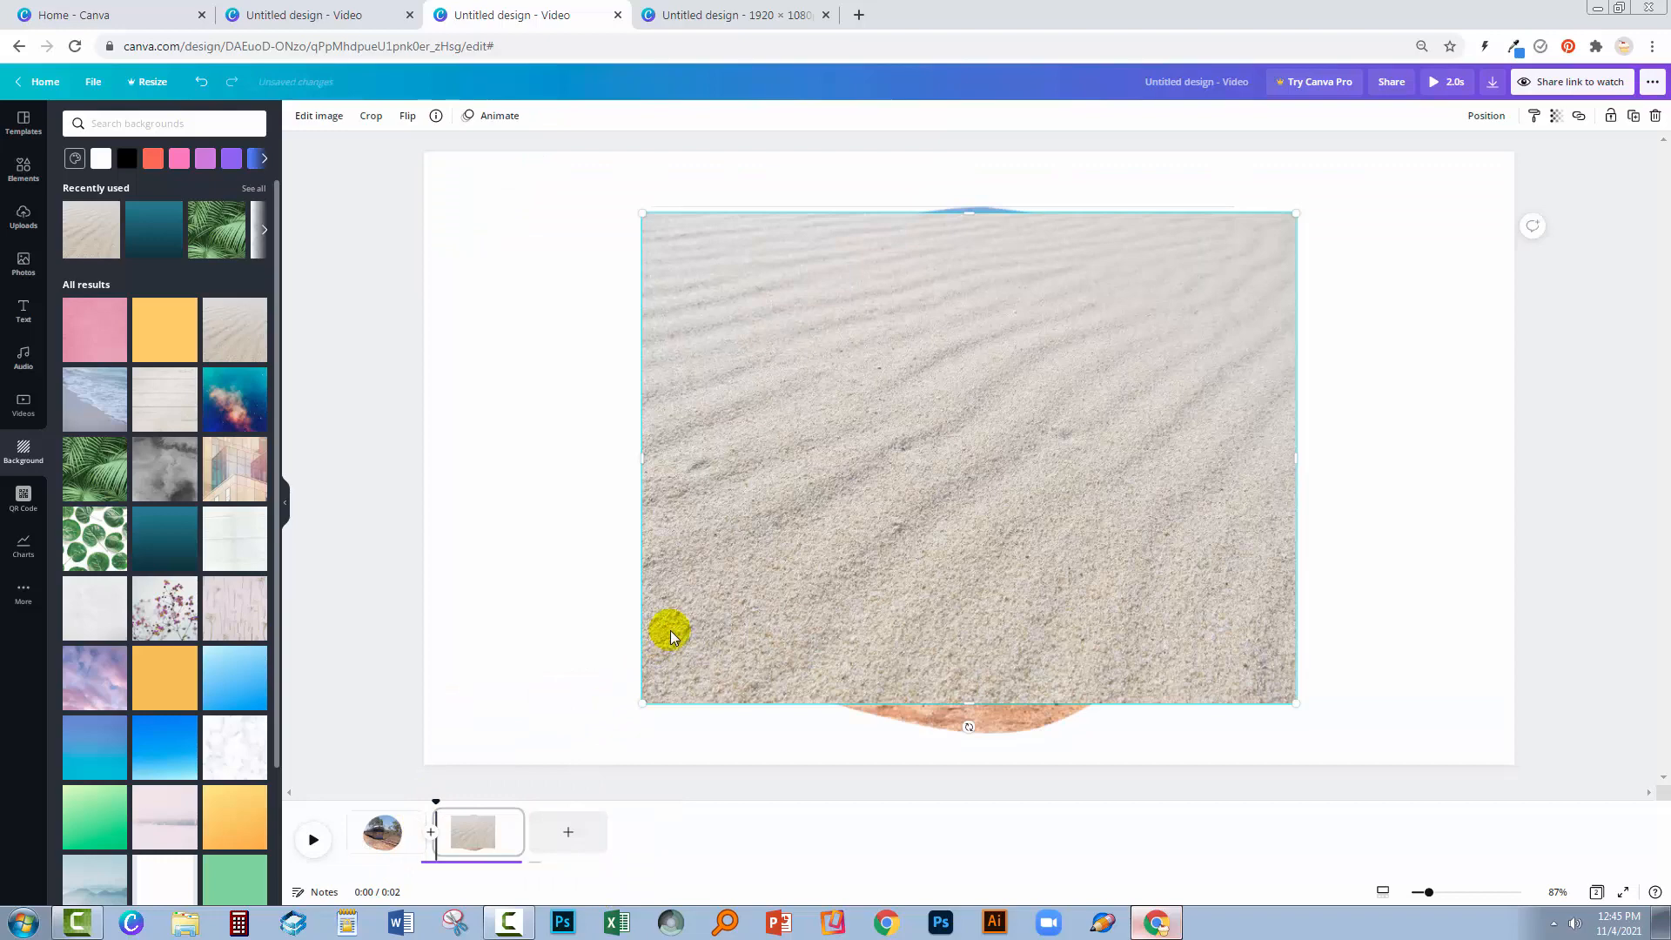
key(Delete)
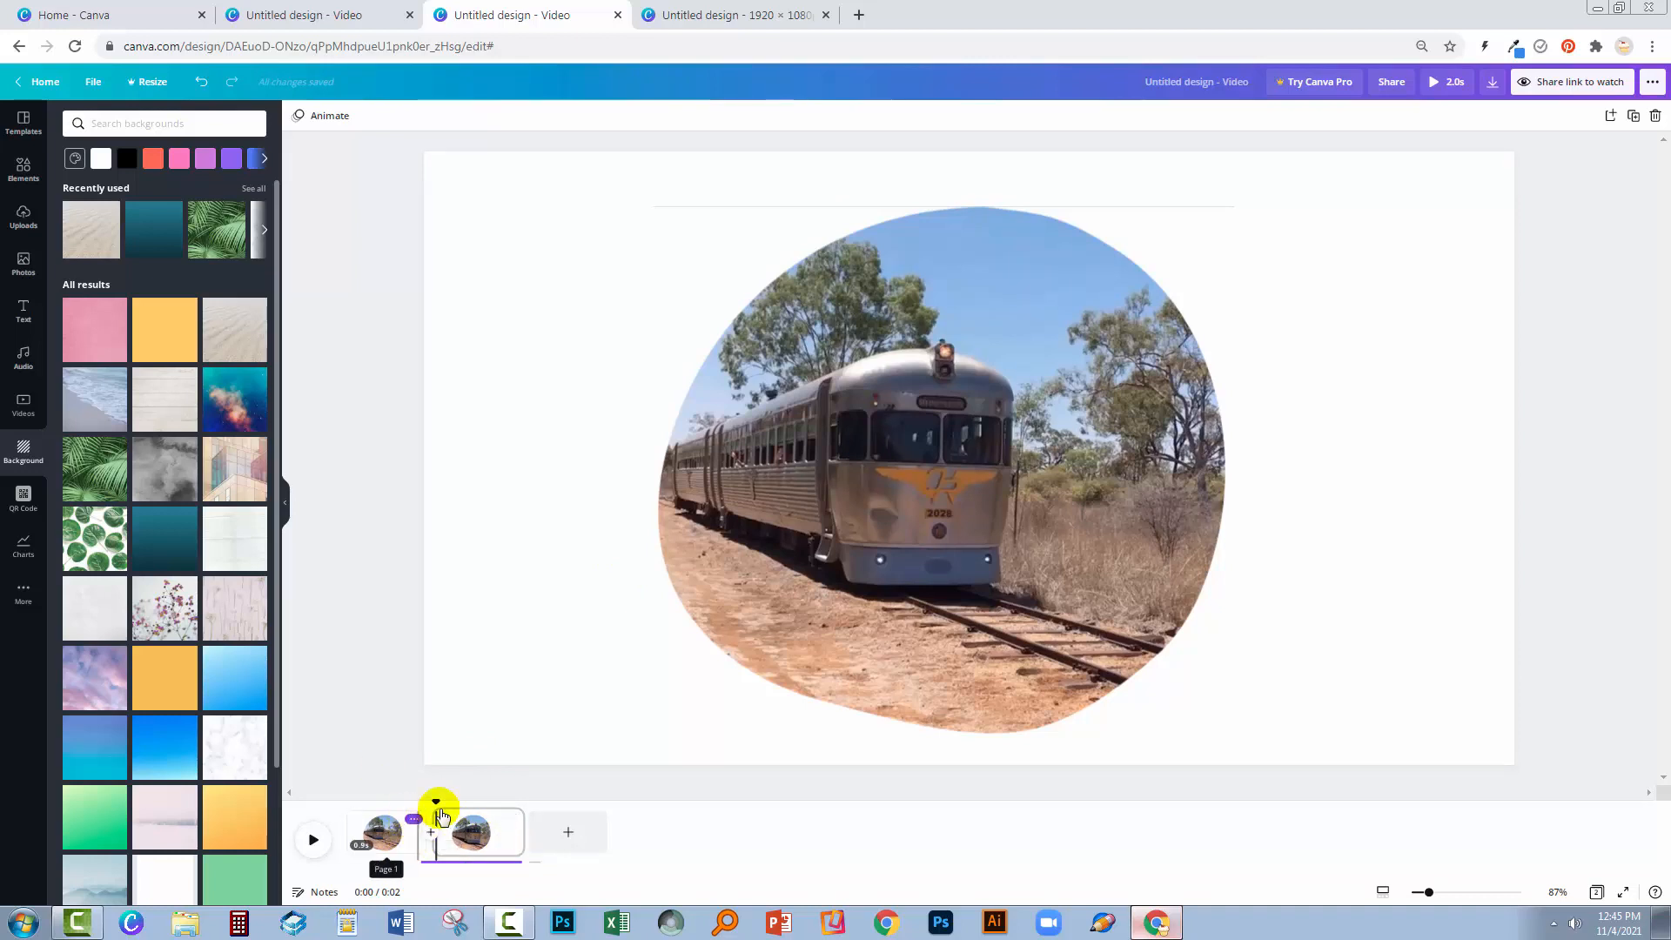
Apply the Pan page animation to all train pages and preview the whole video.
click(329, 118)
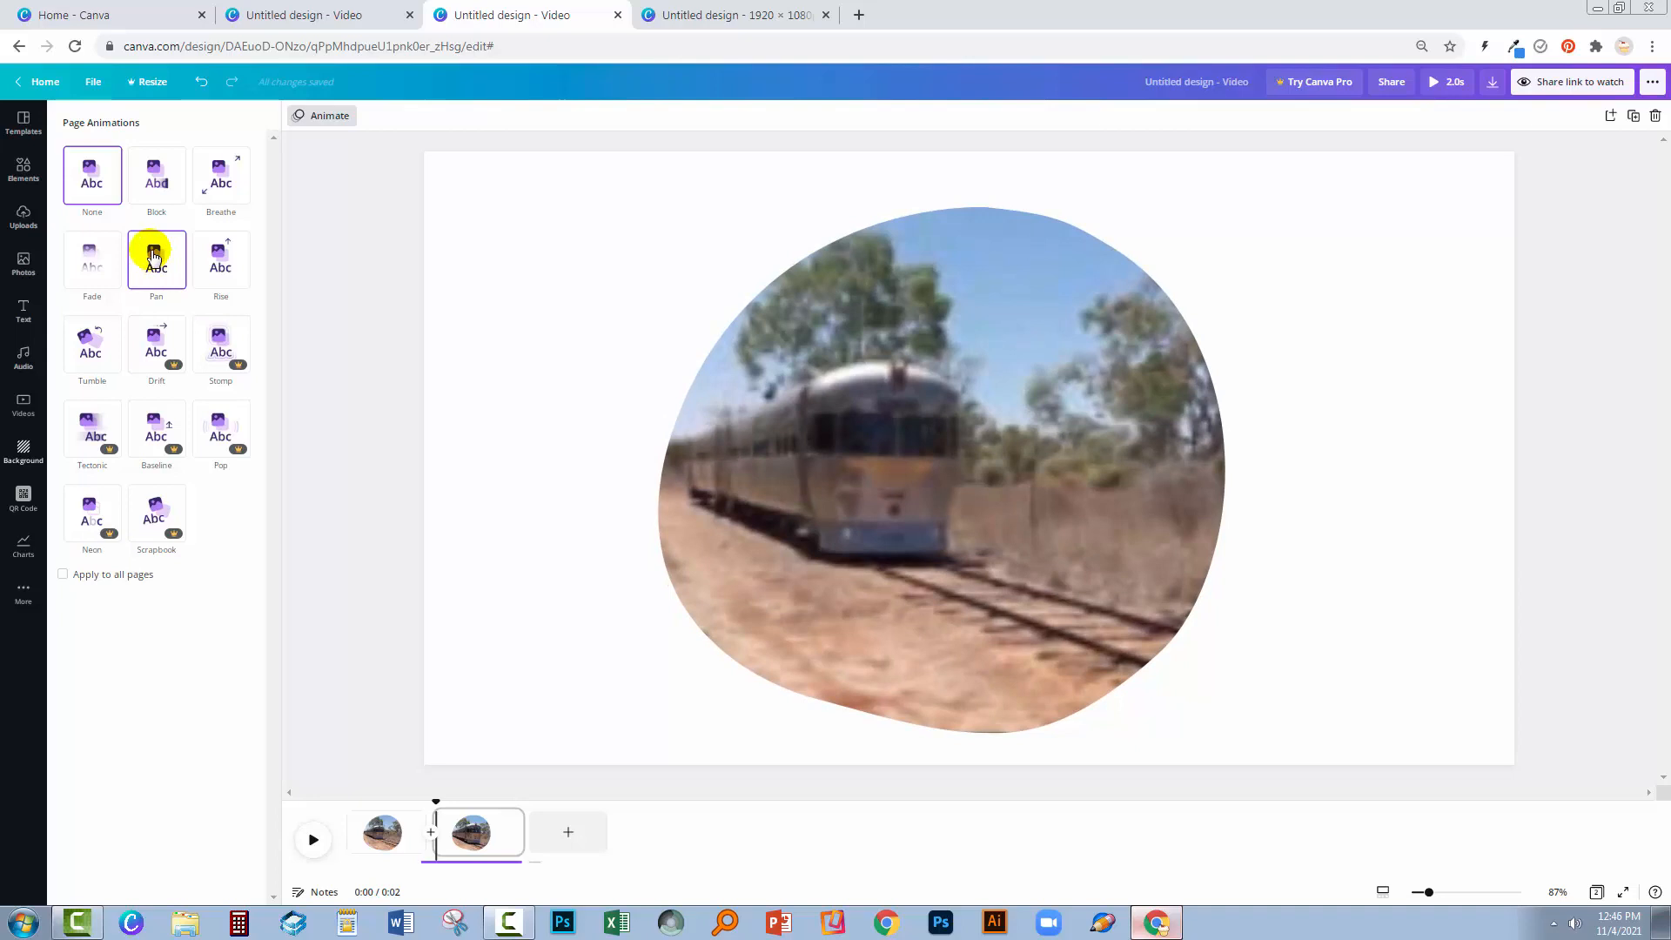
click(153, 255)
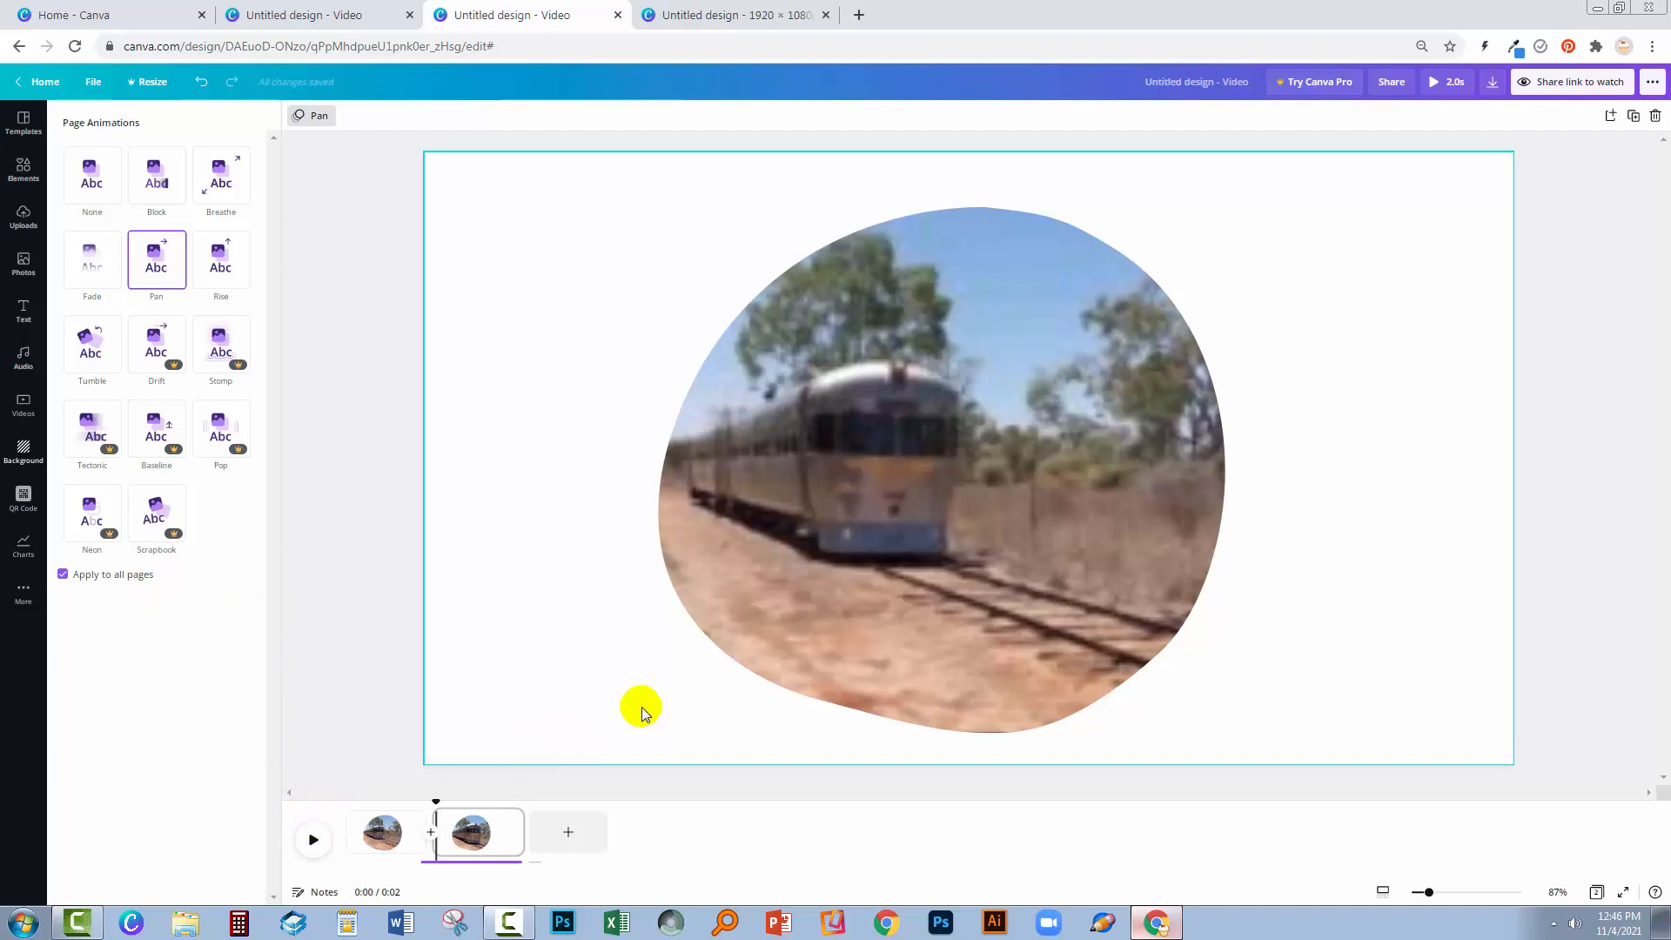
click(1434, 84)
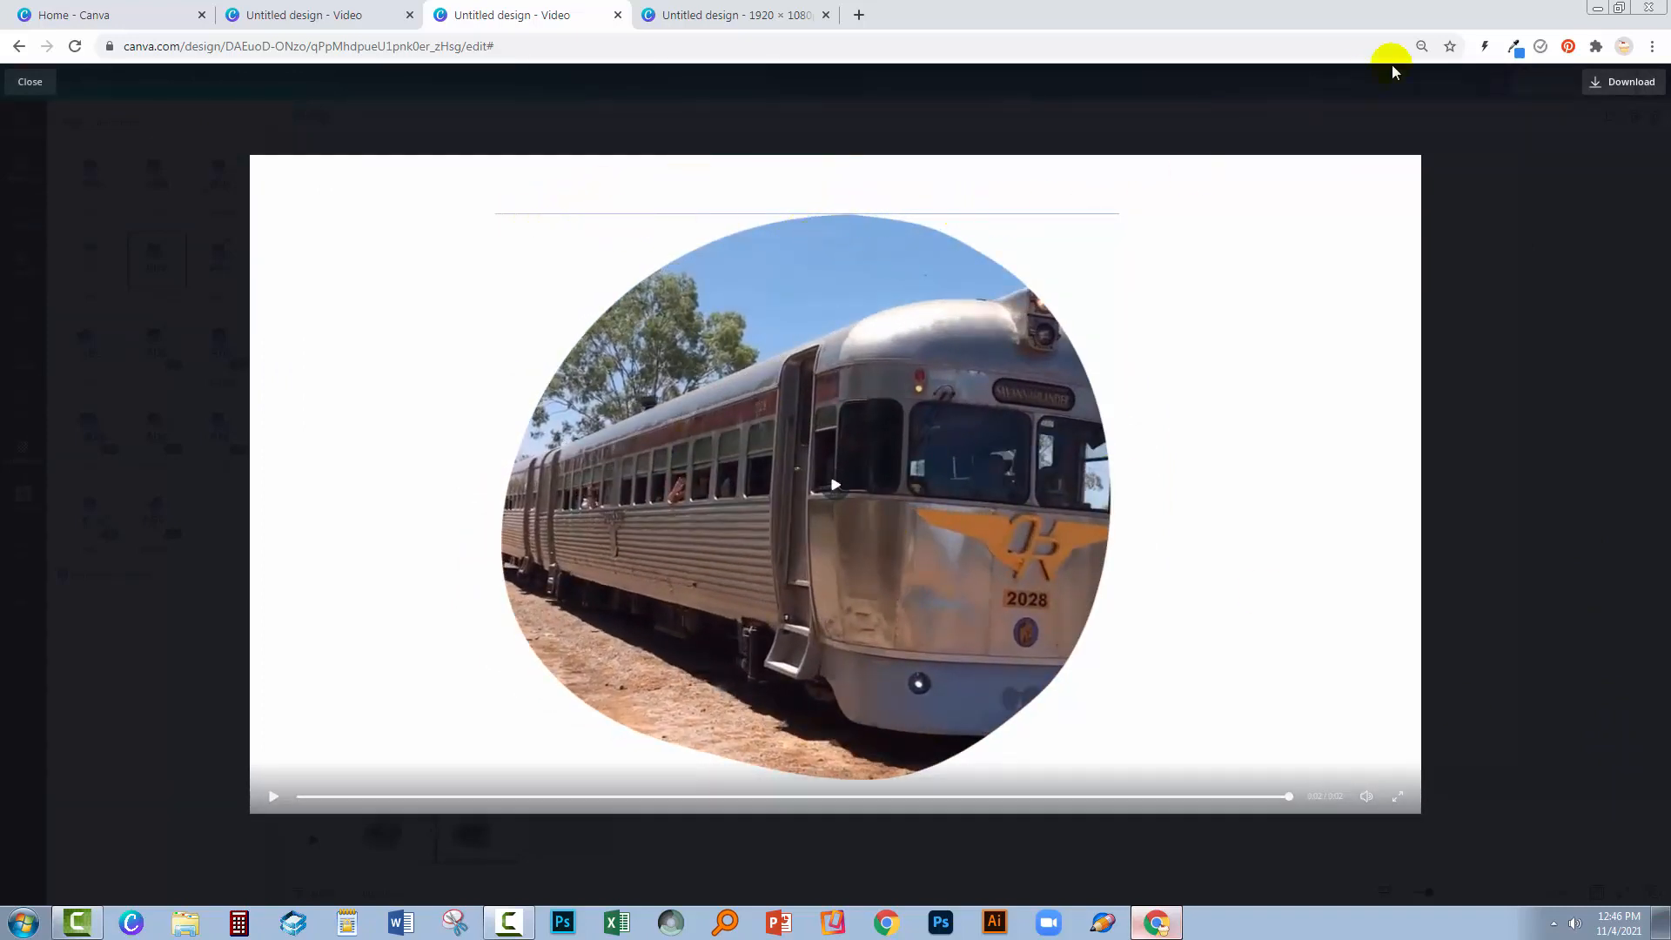
click(24, 83)
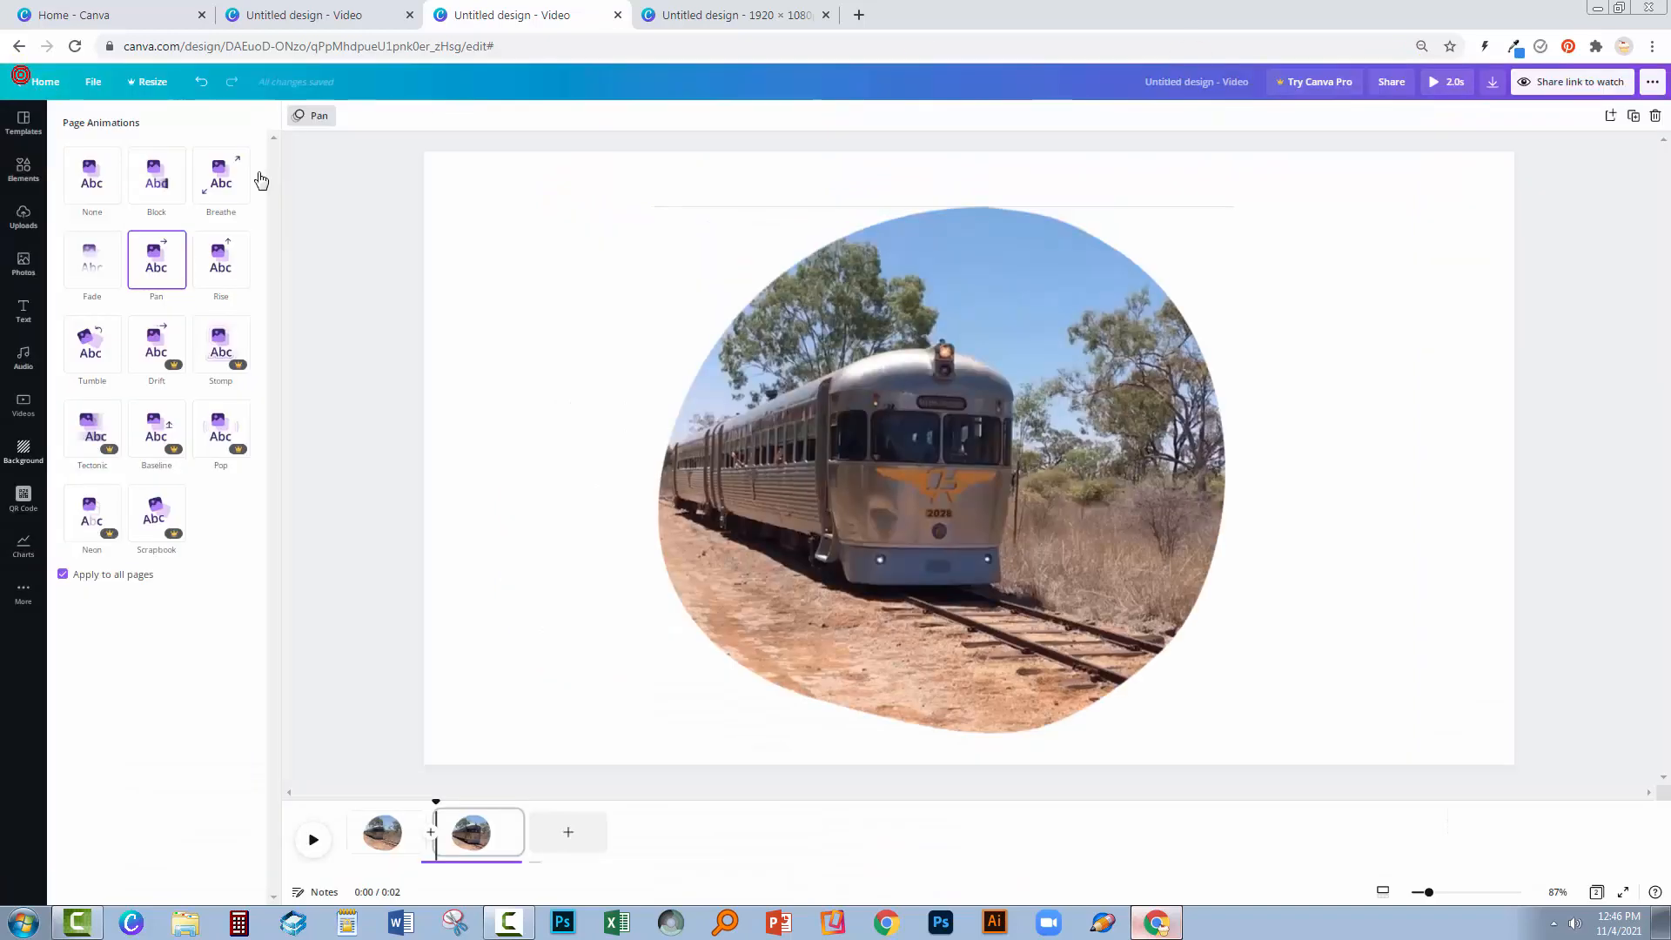
click(1341, 369)
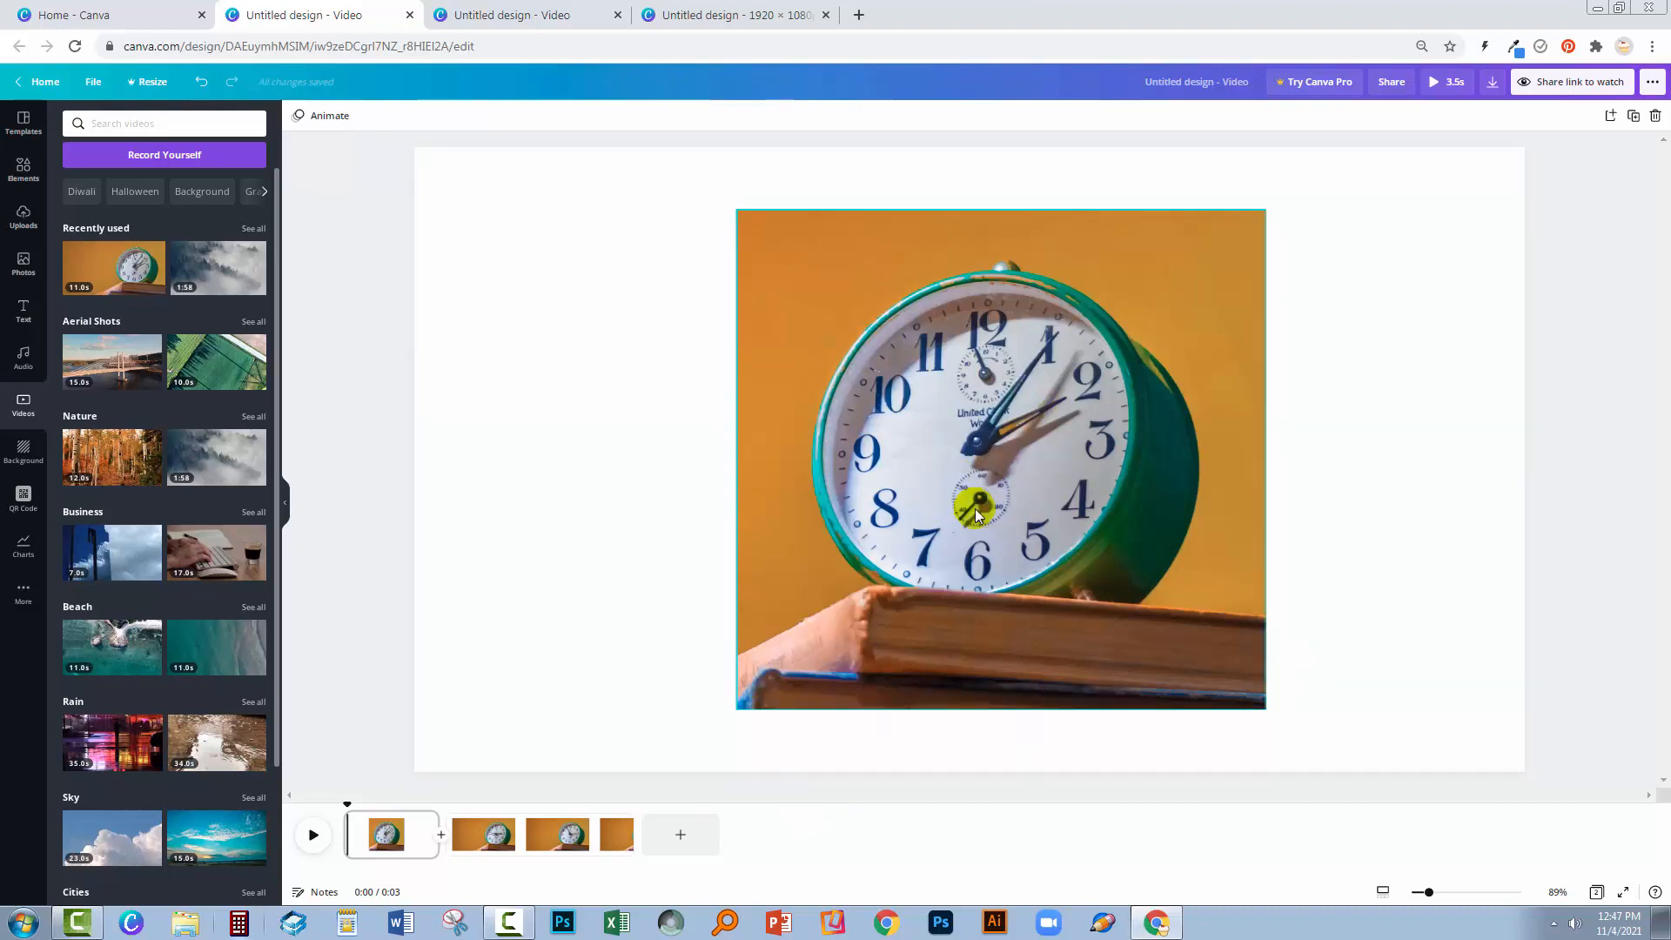
Delete the uncropped clock footage that follows the first page in the clock video design.
click(478, 814)
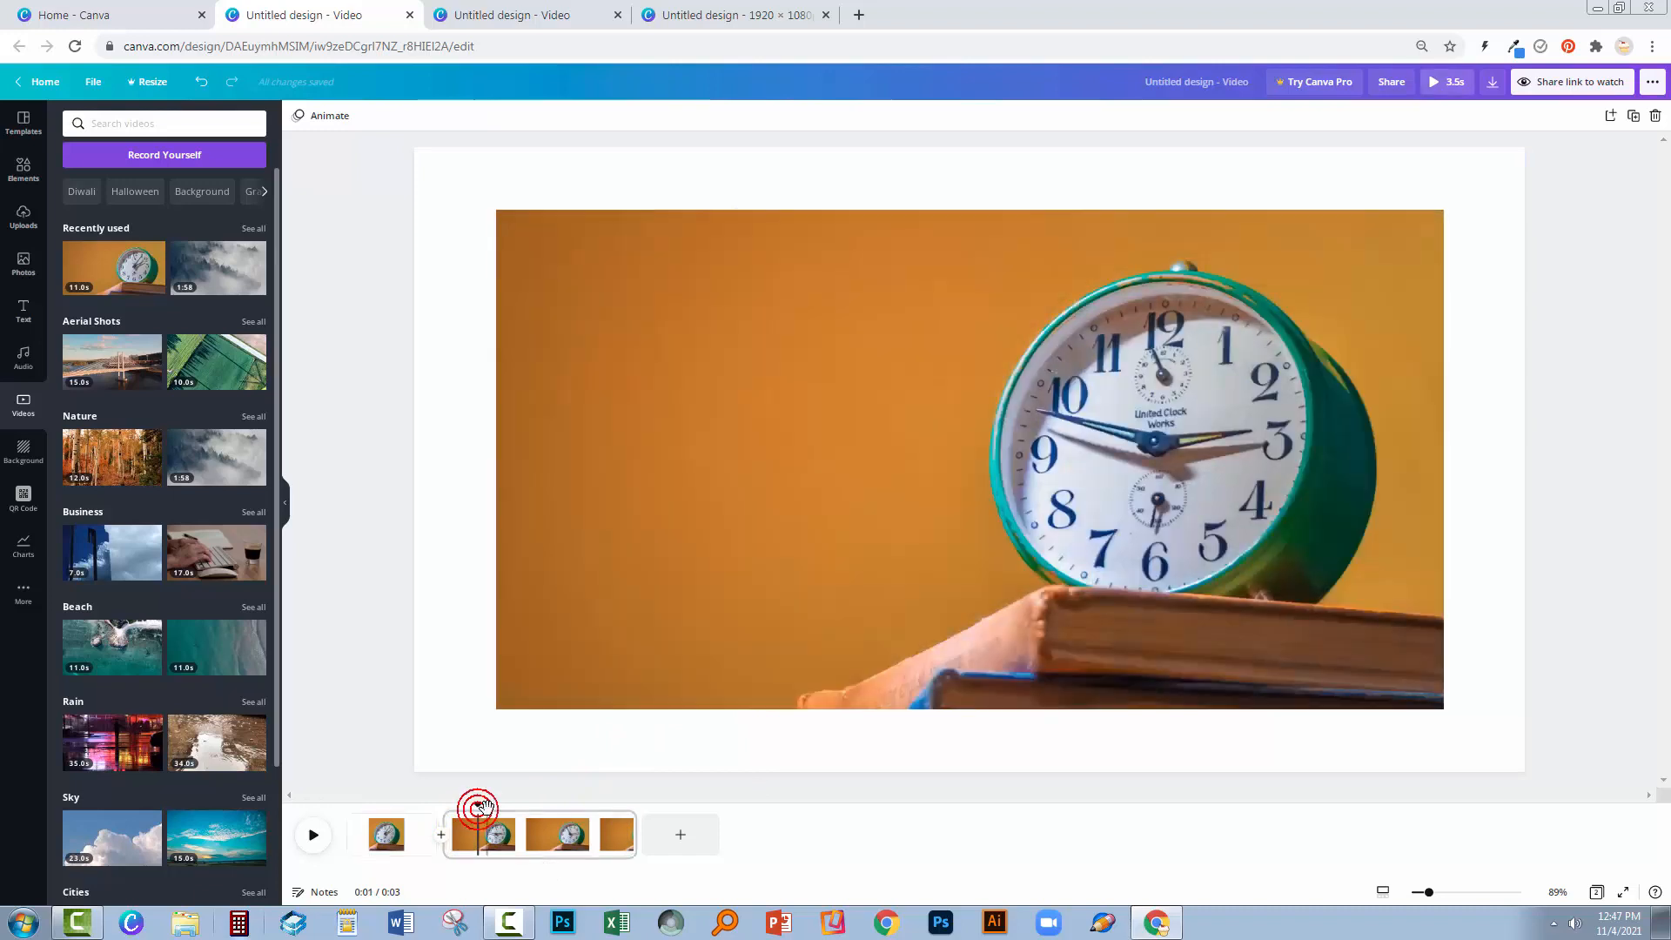
click(526, 824)
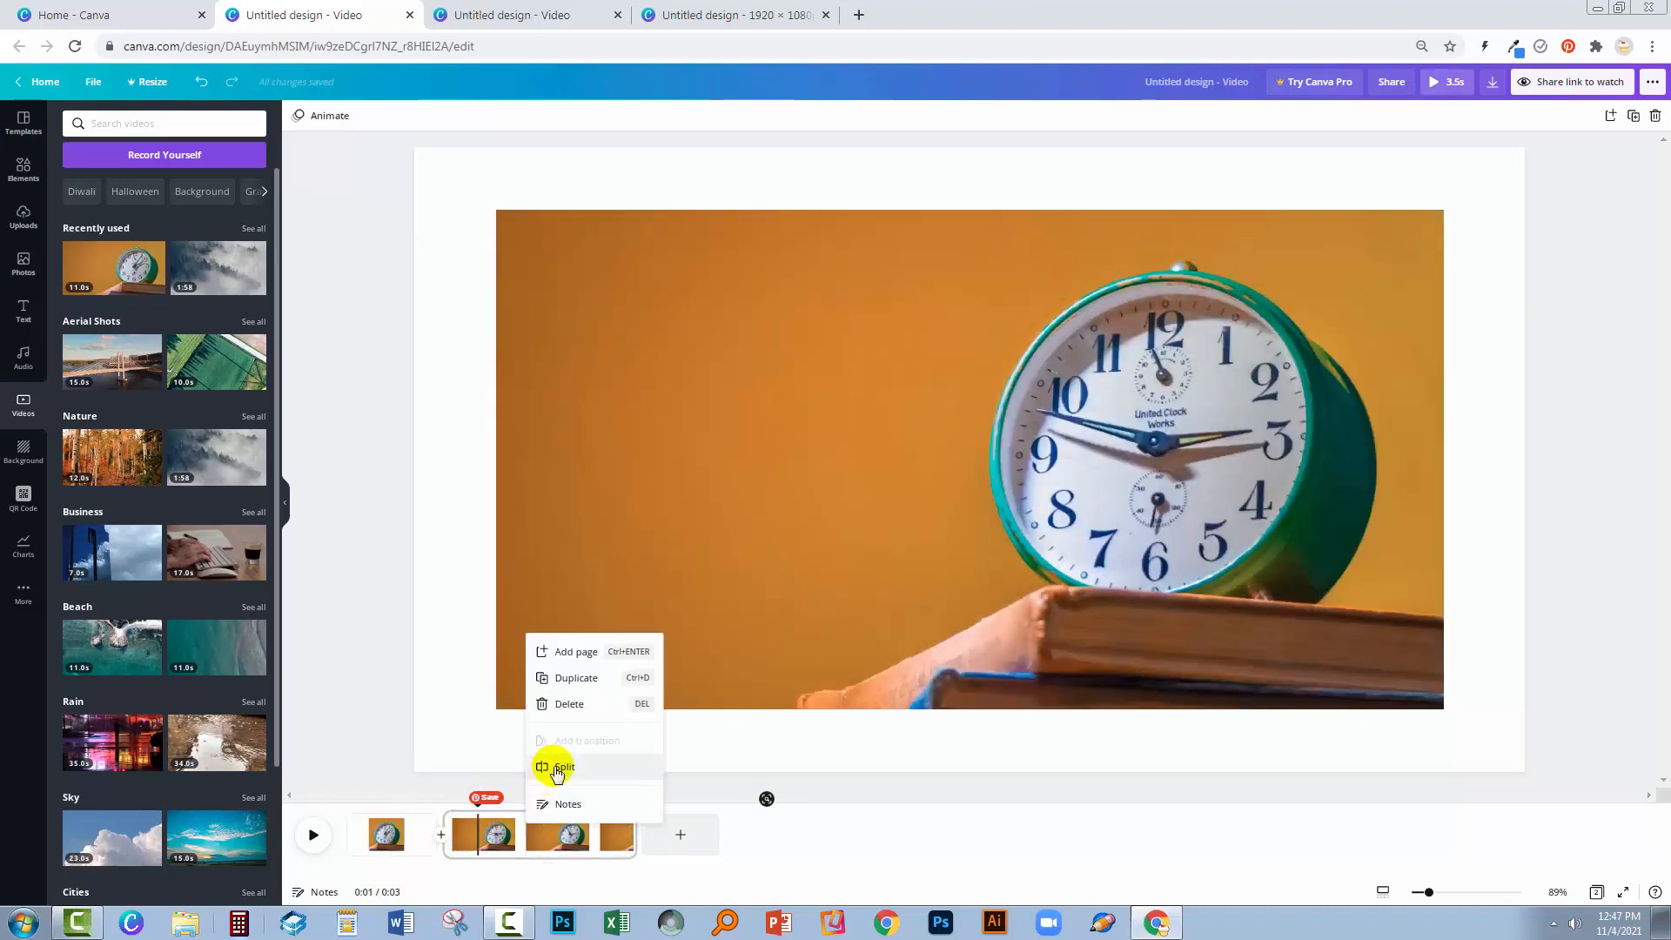
click(566, 704)
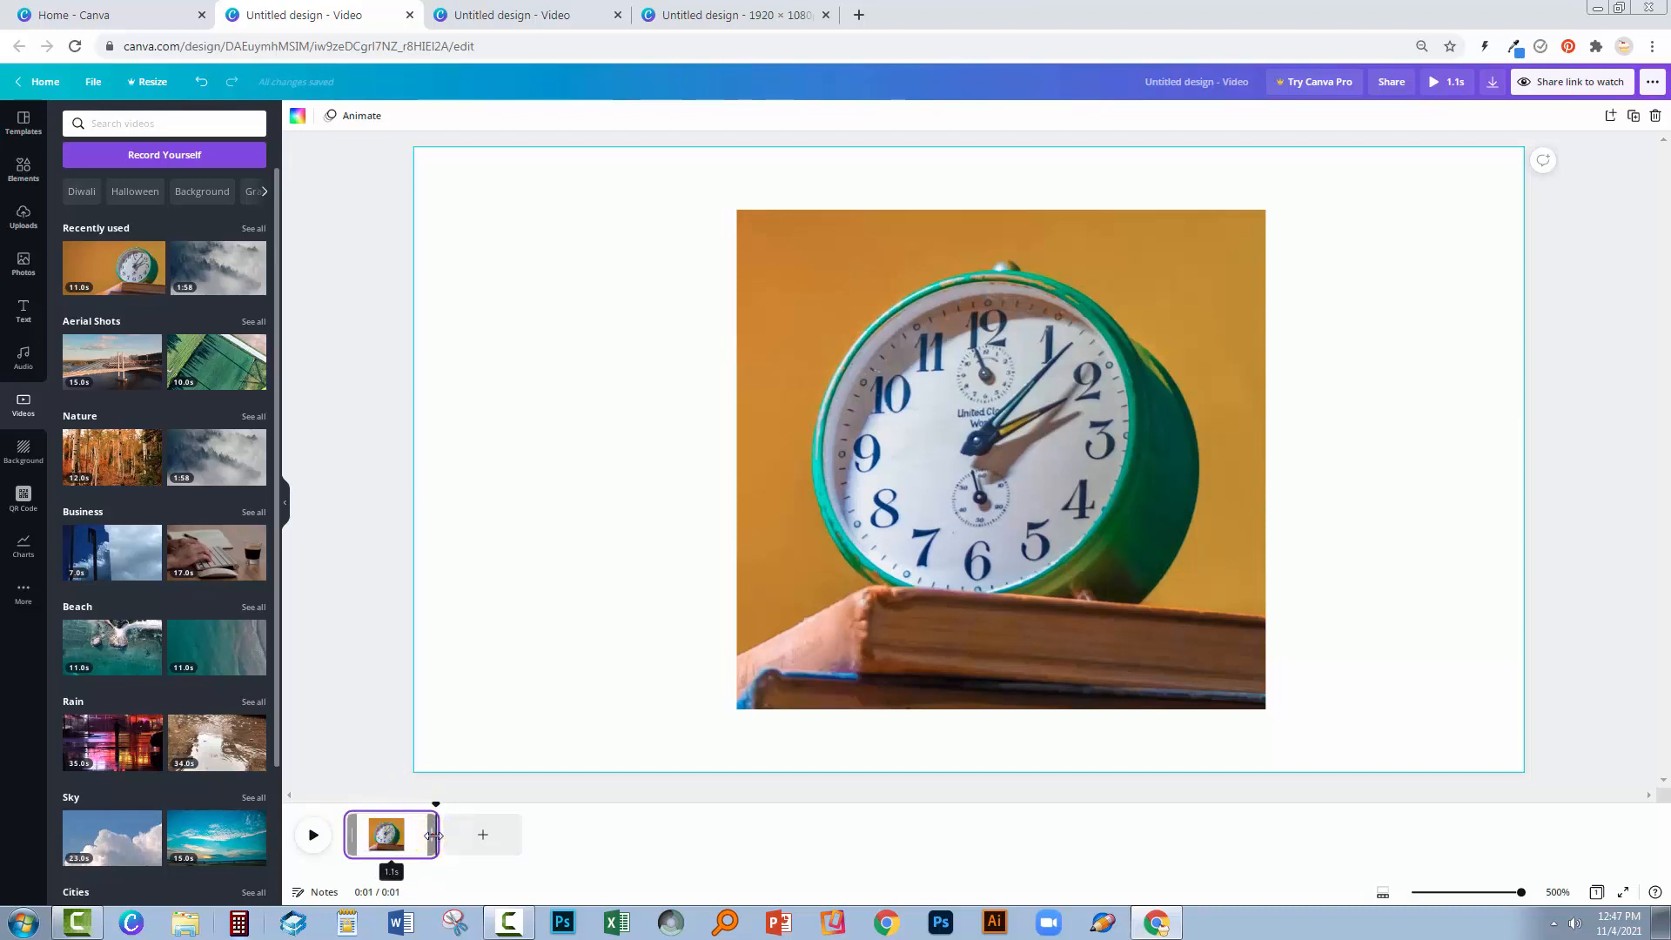
Extend the end of the cropped clock page to 10.6 seconds and play it back.
drag(434, 836, 1287, 802)
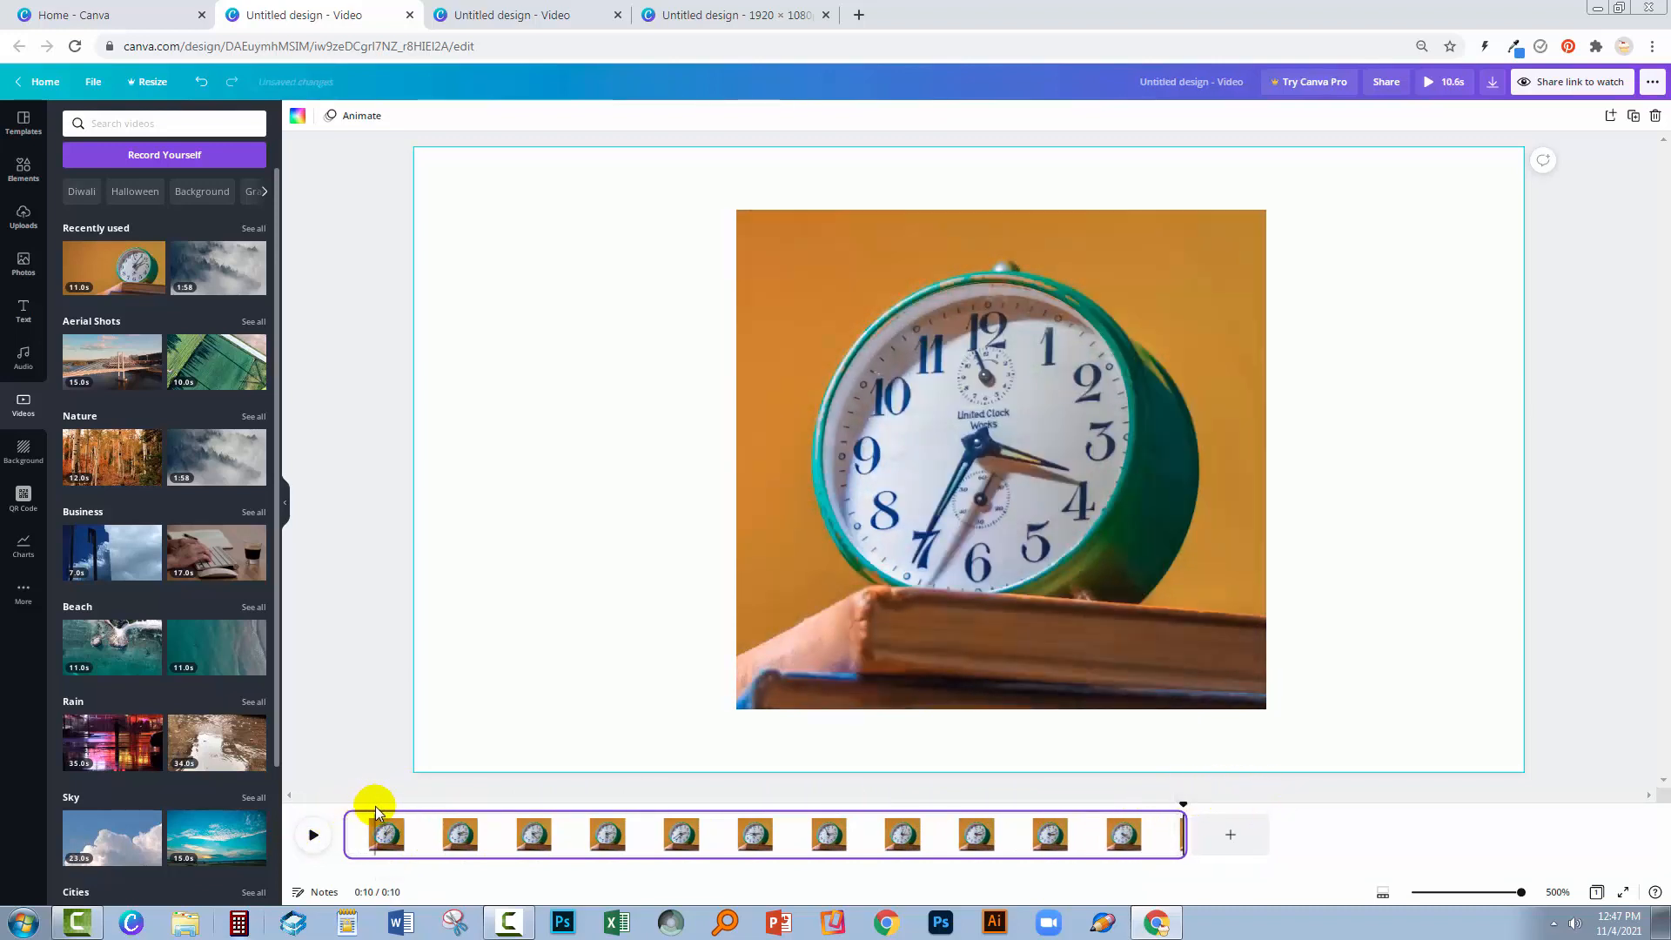
click(311, 836)
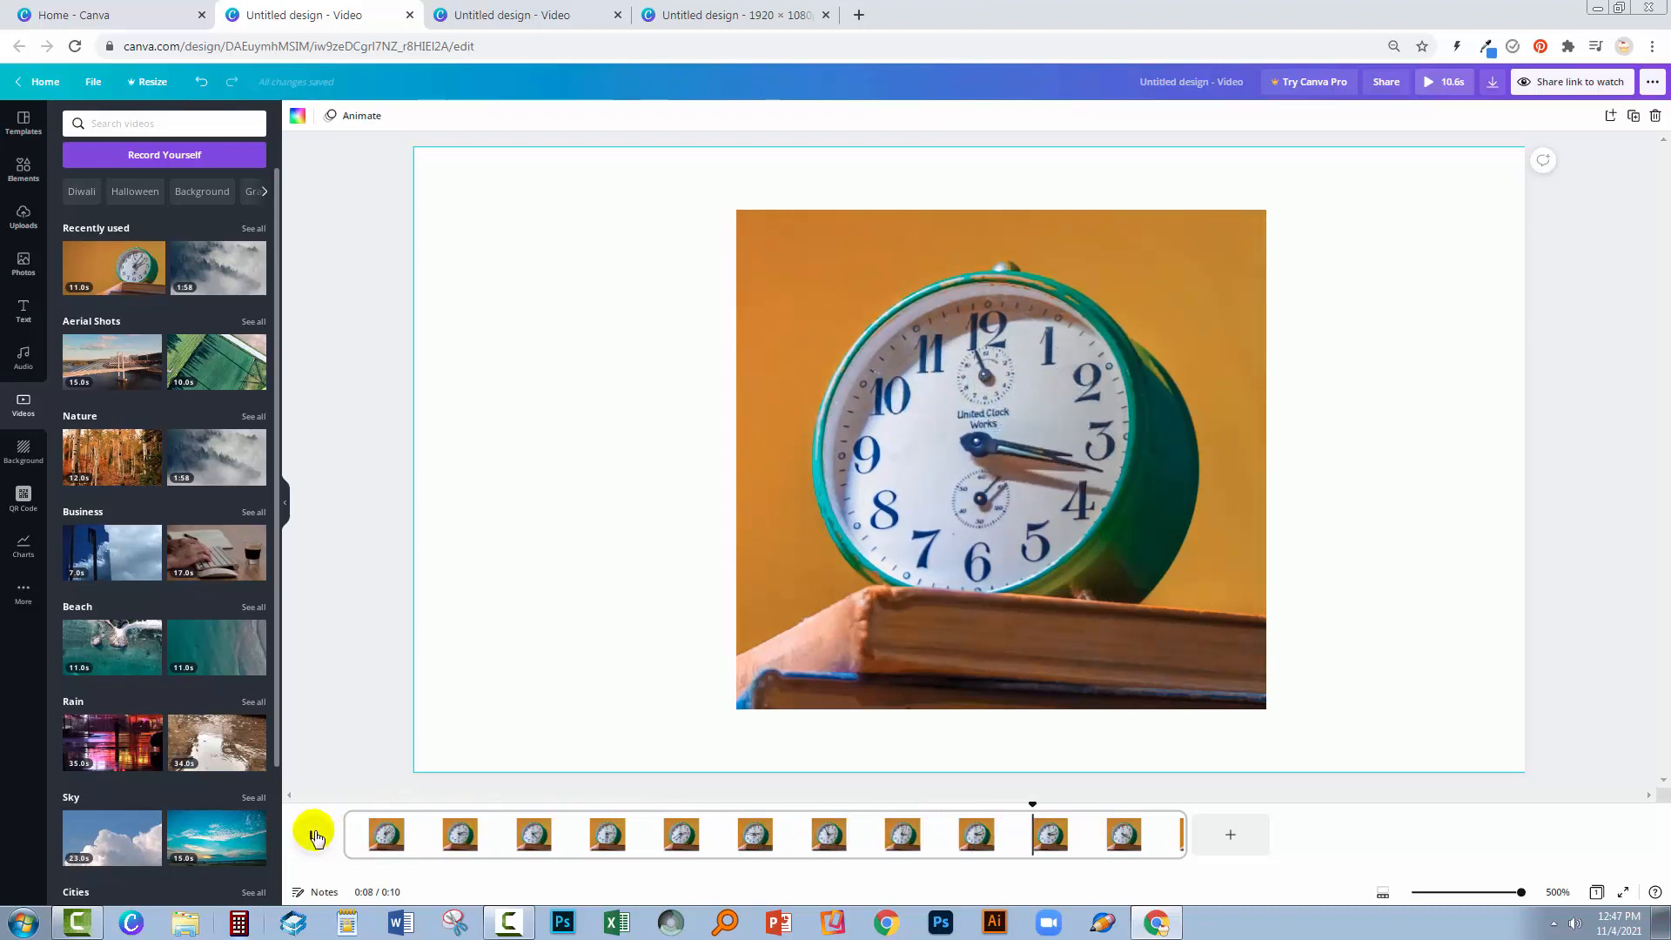
click(315, 838)
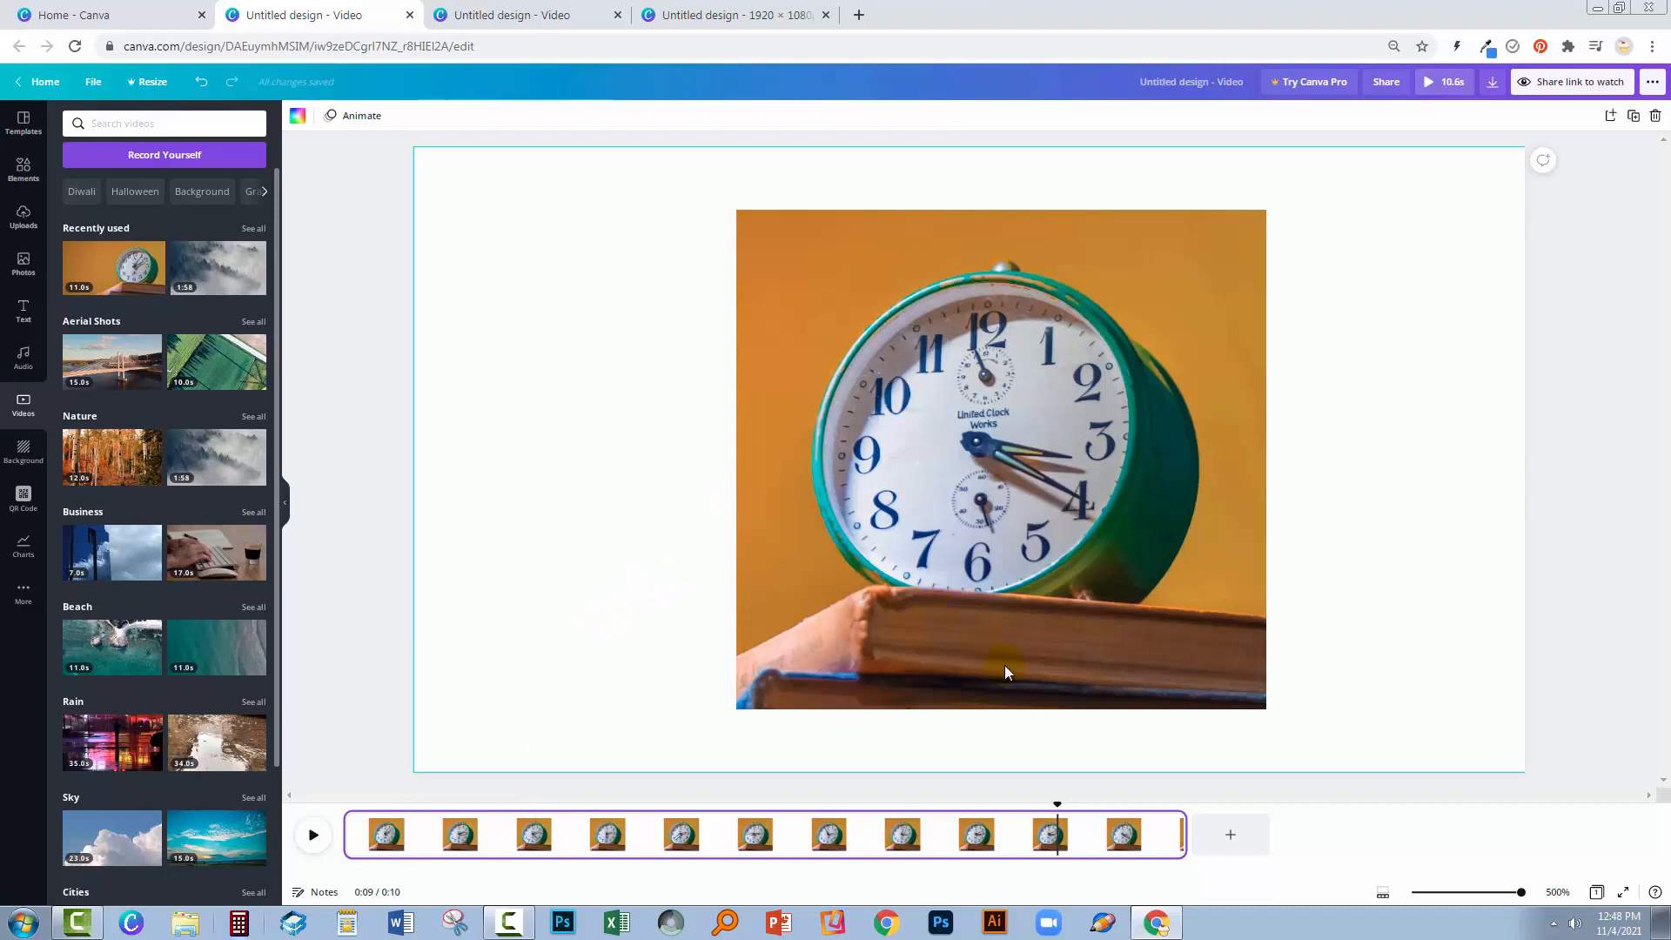
Move the cropped clock video slightly left on its page and try to extend the page's end further.
click(959, 623)
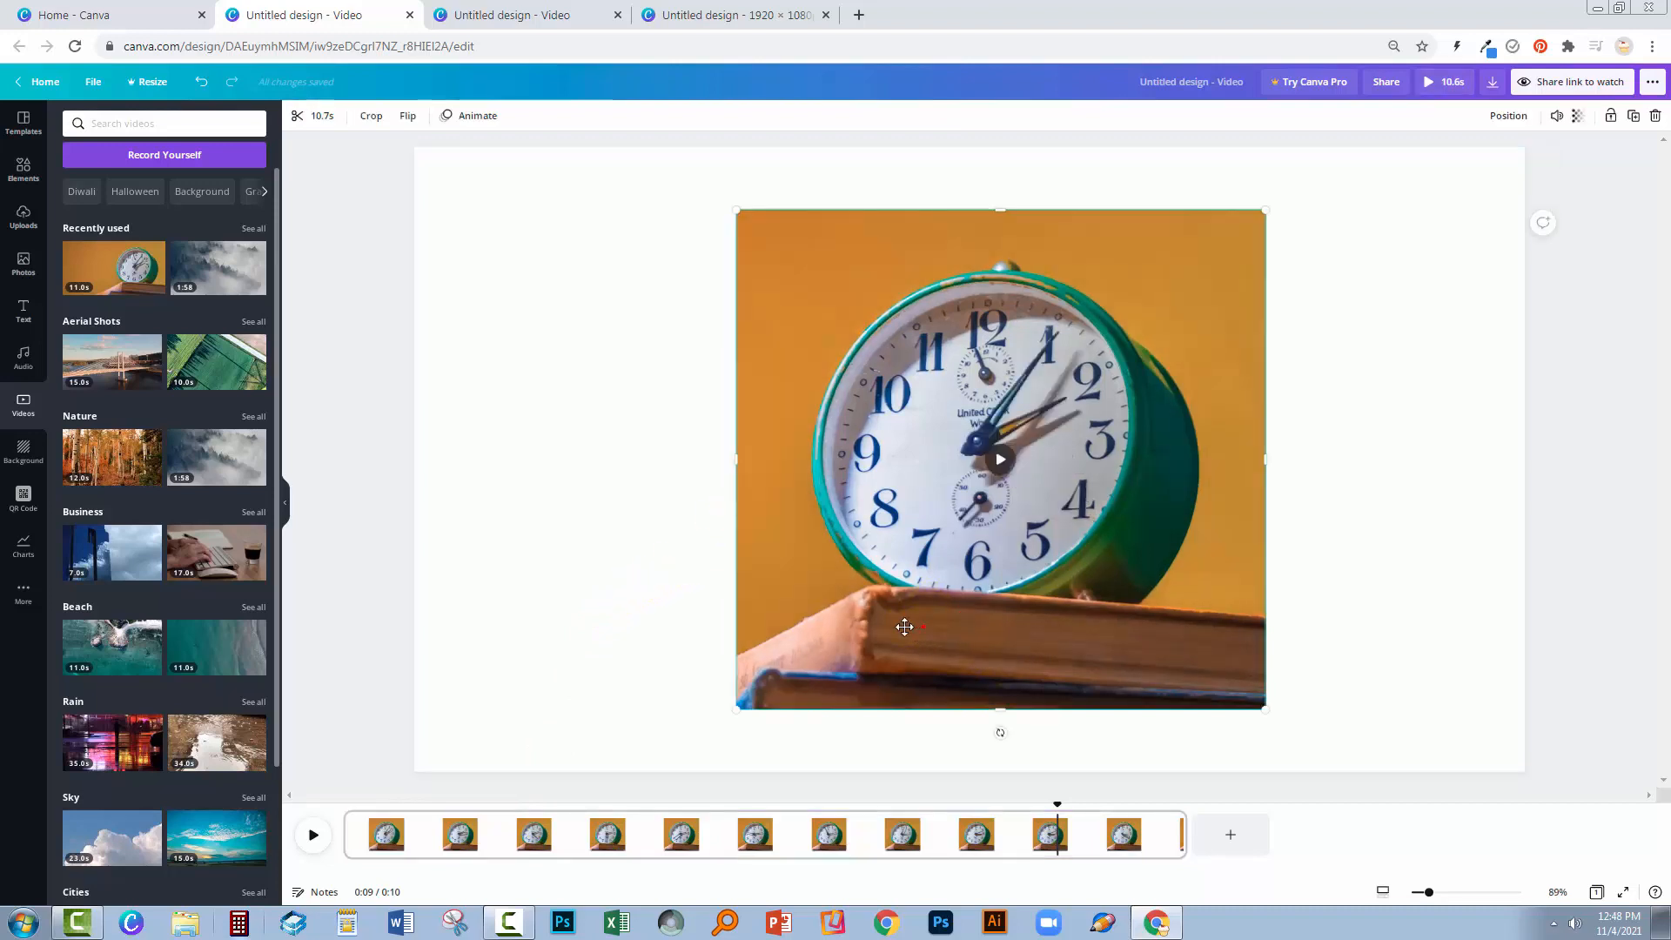
drag(904, 627, 867, 626)
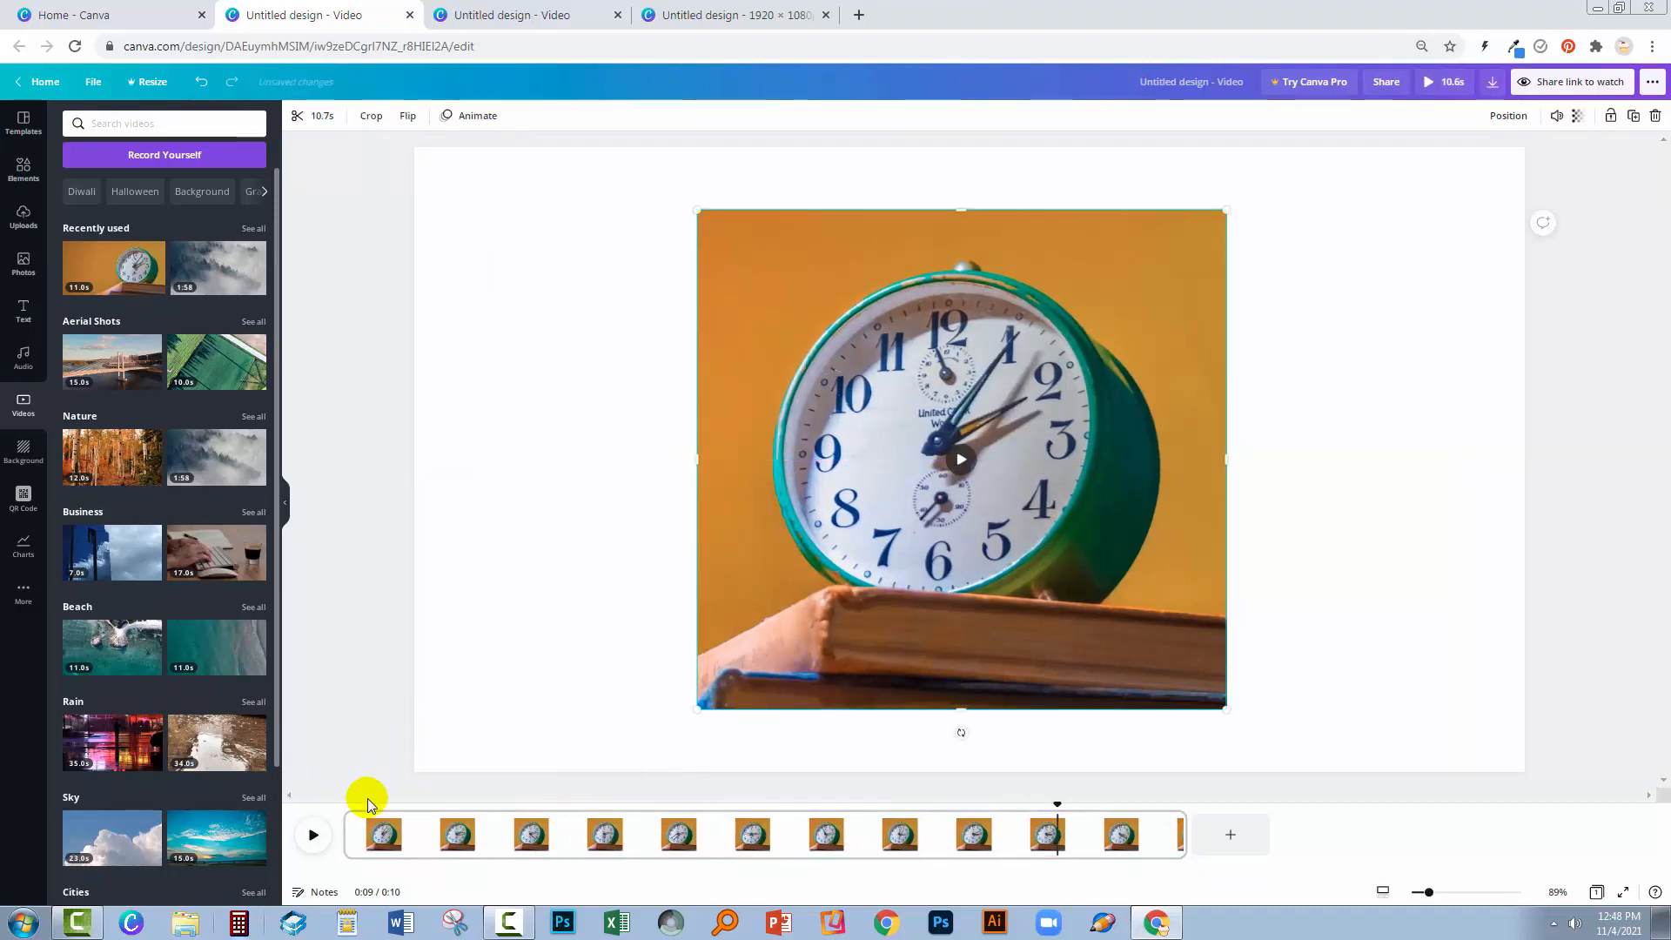
click(1213, 833)
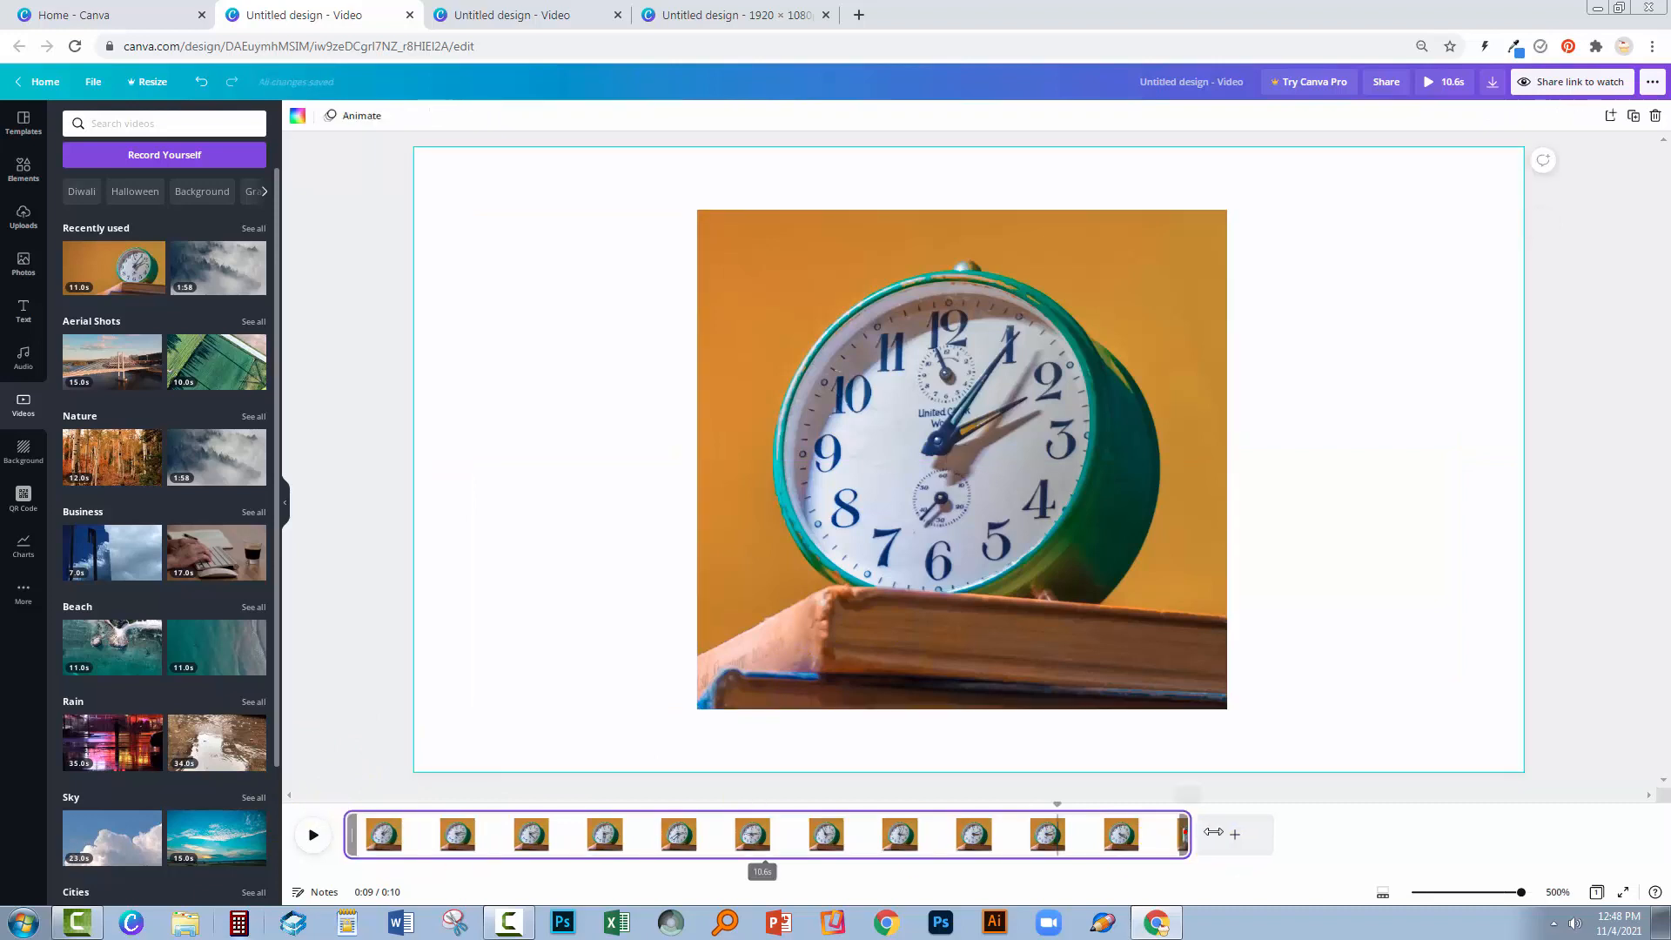
drag(1214, 833, 1237, 830)
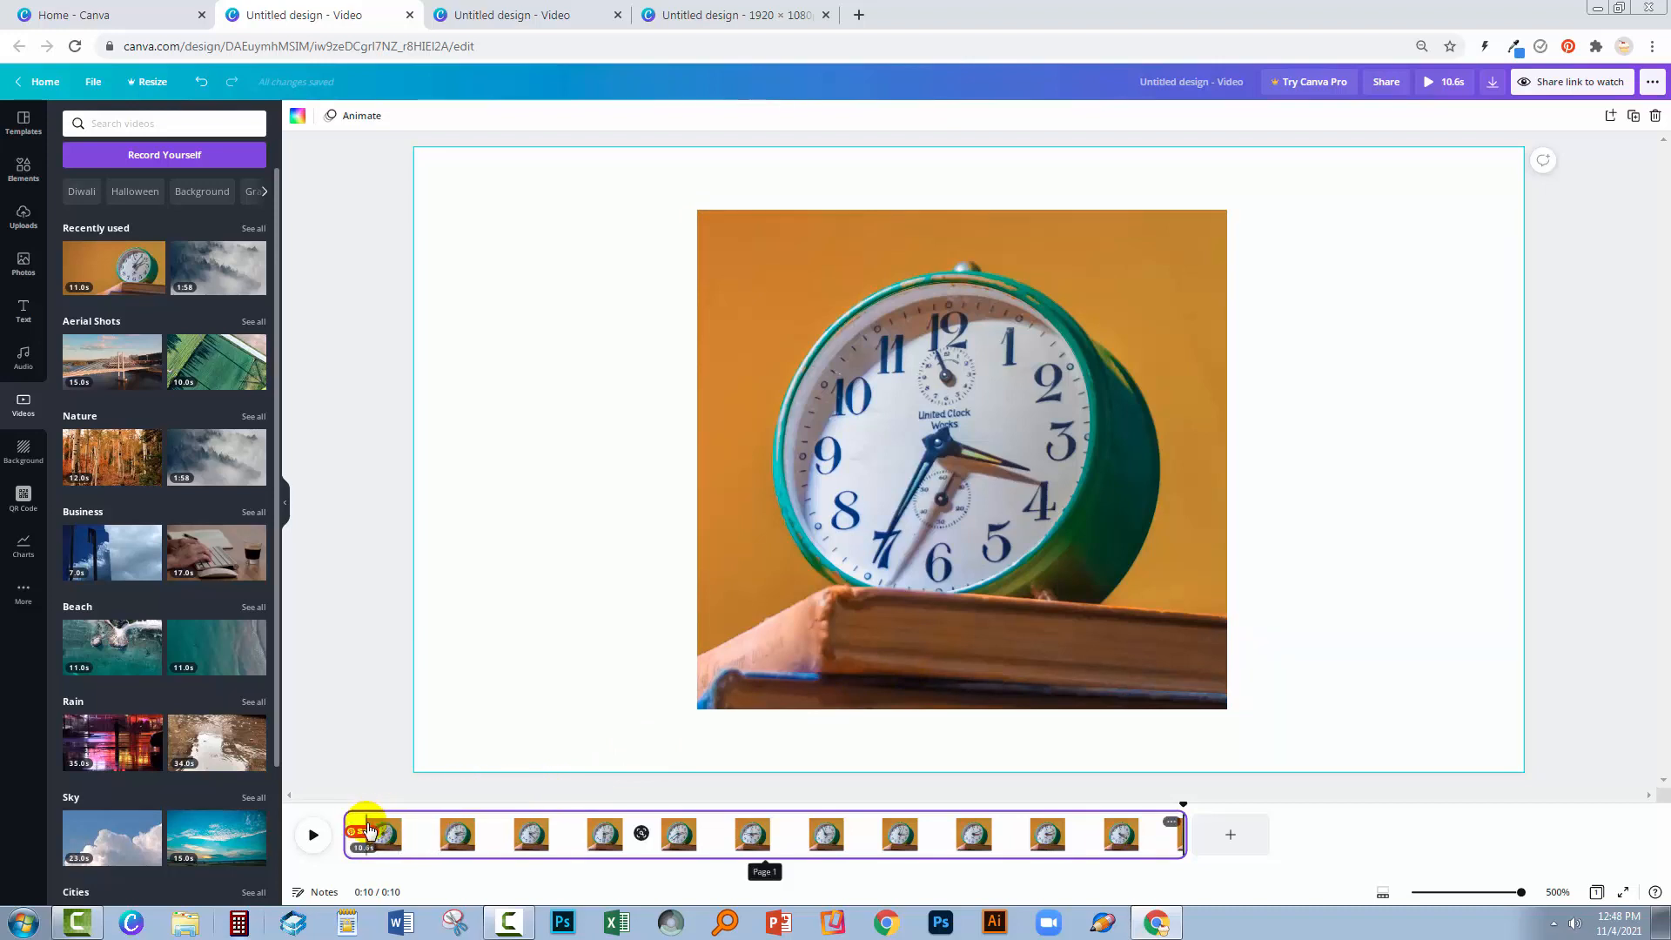
Split the clock page at the 0:01 mark.
drag(380, 819, 440, 818)
right_click(443, 834)
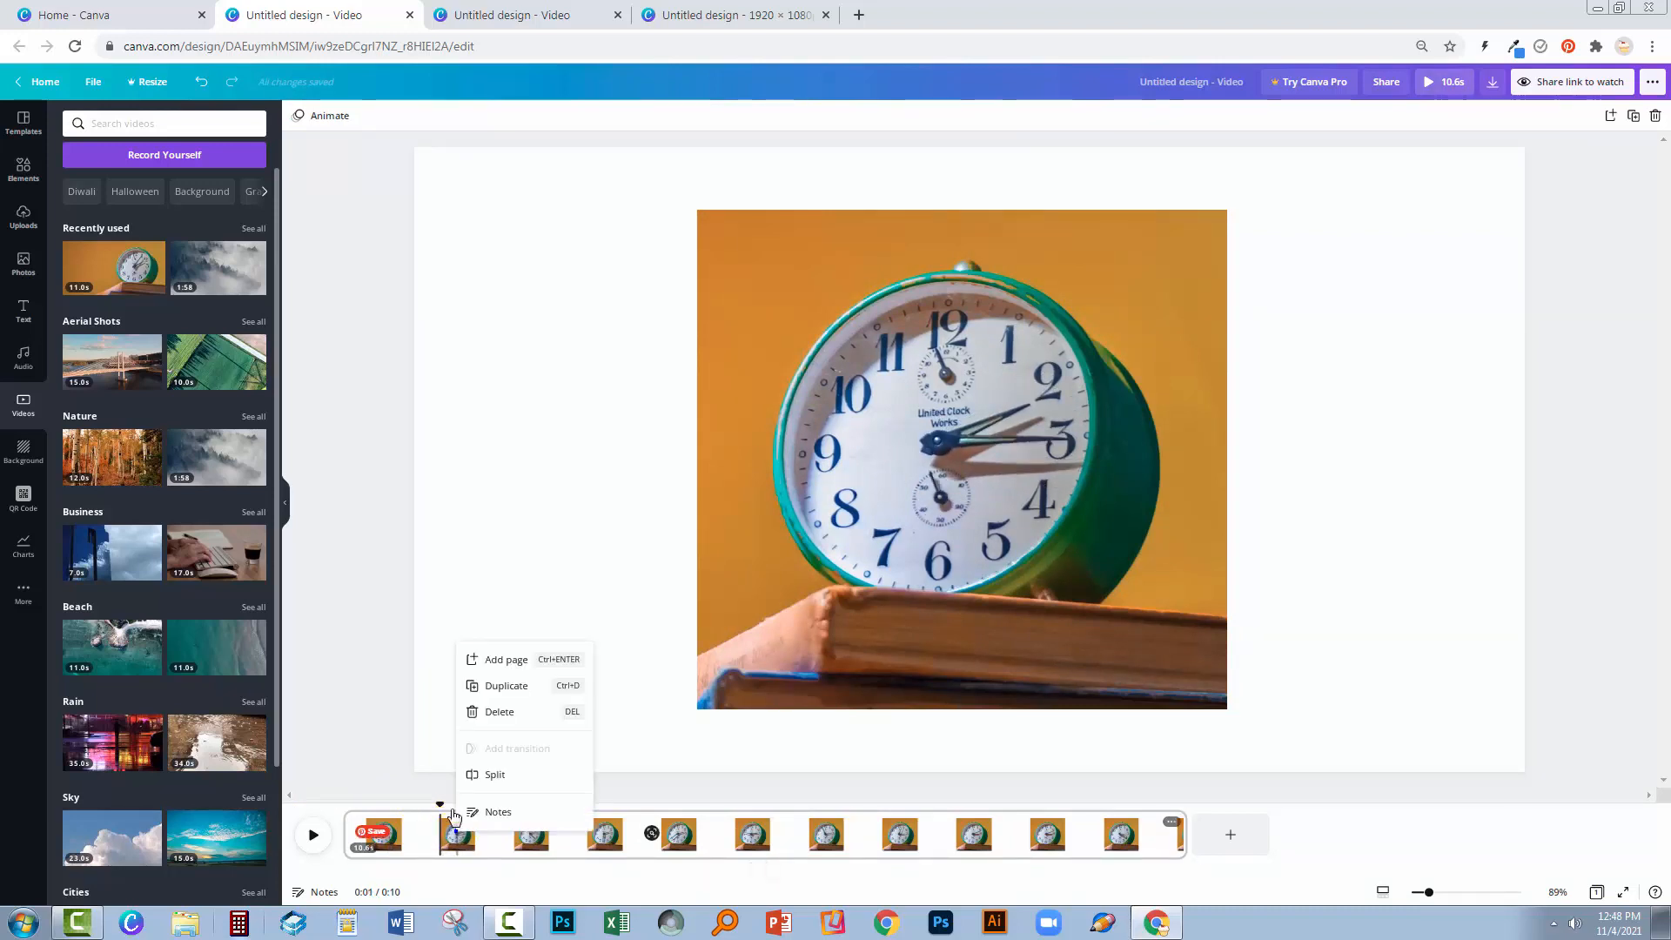
click(488, 770)
Split the remaining clock footage at two more points, the second at the 0:07 mark, making four pages in total.
drag(684, 802, 927, 829)
right_click(738, 834)
click(768, 771)
right_click(938, 842)
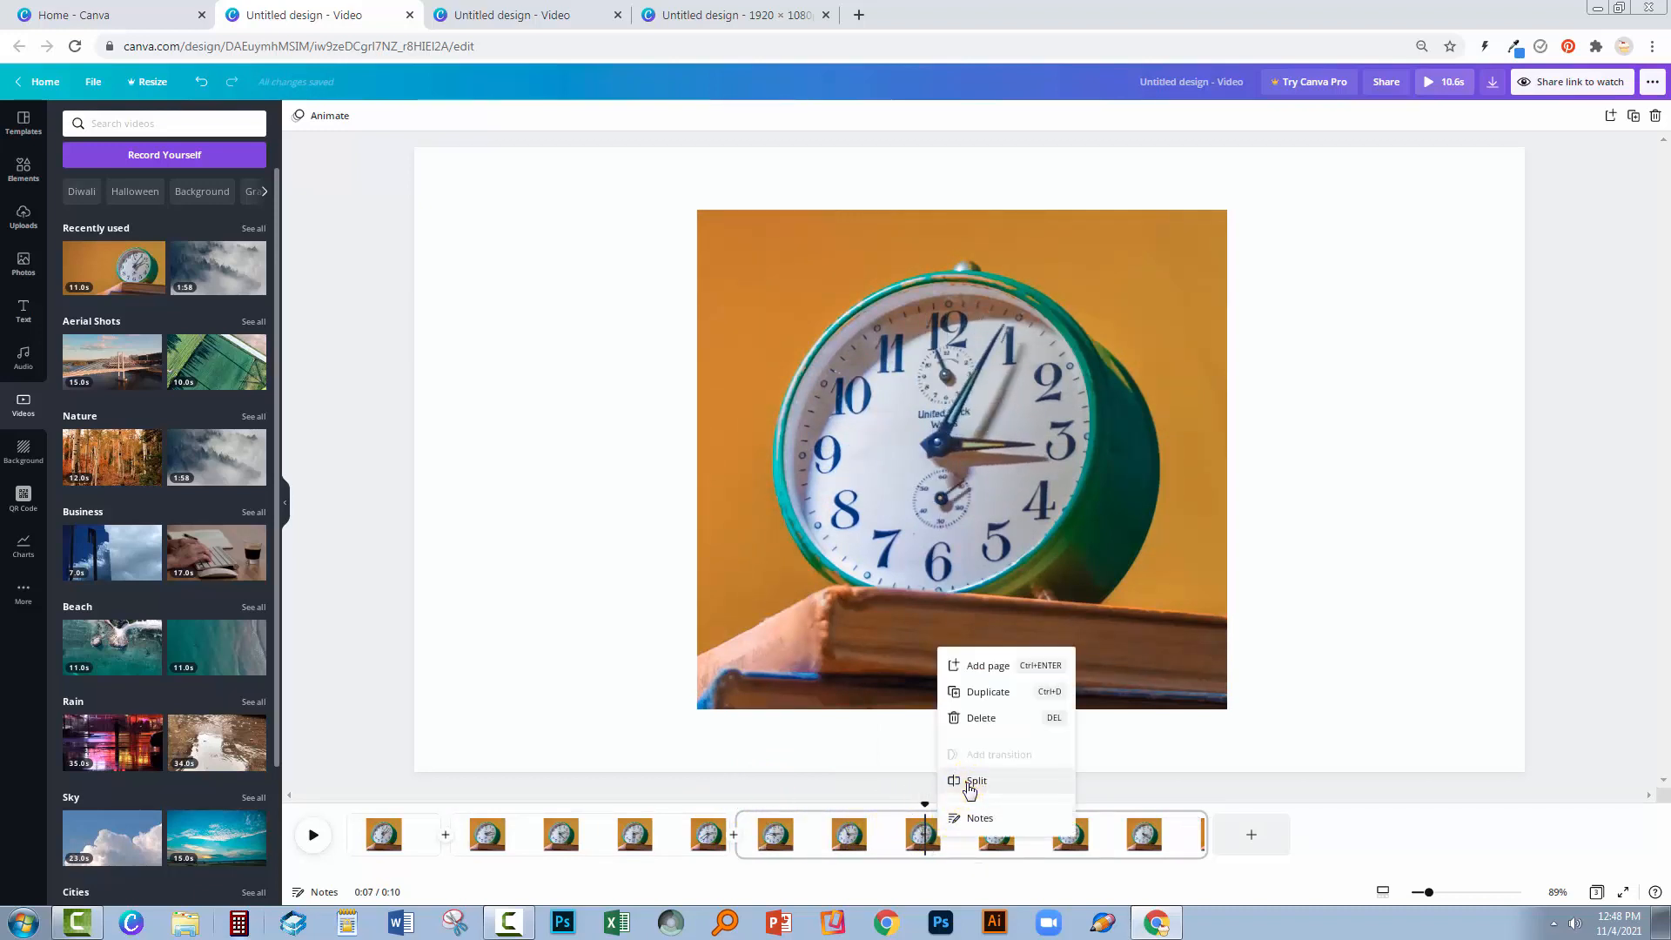
click(966, 777)
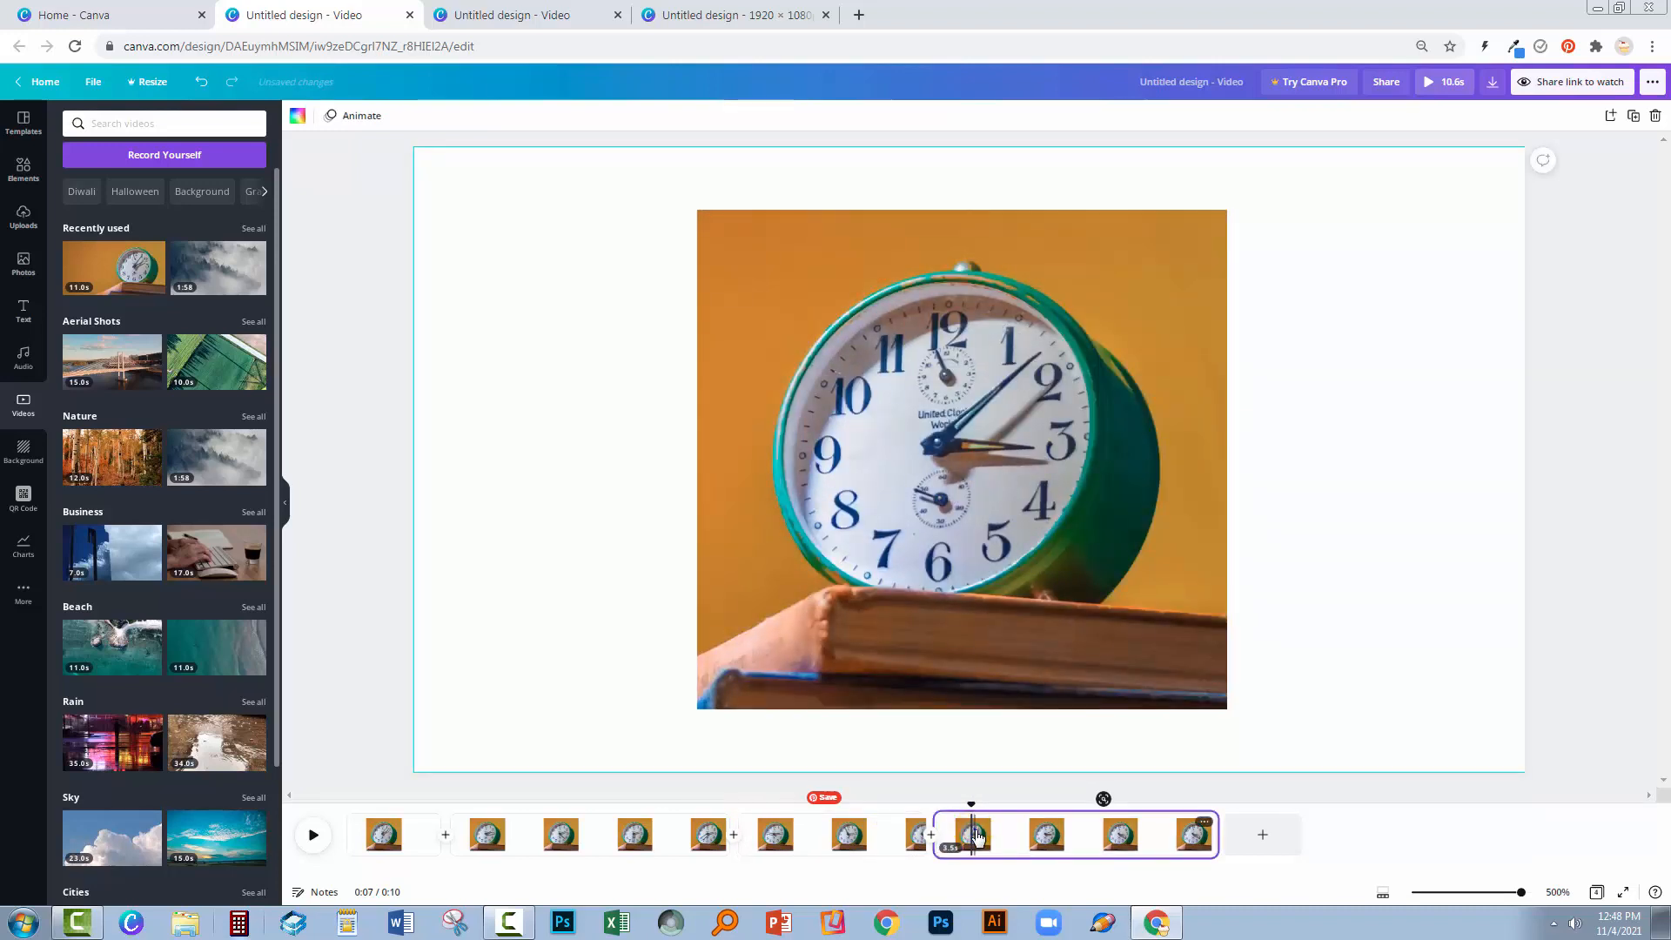
Delete the fourth and second clock pages, keeping the first and third.
right_click(977, 836)
click(1003, 707)
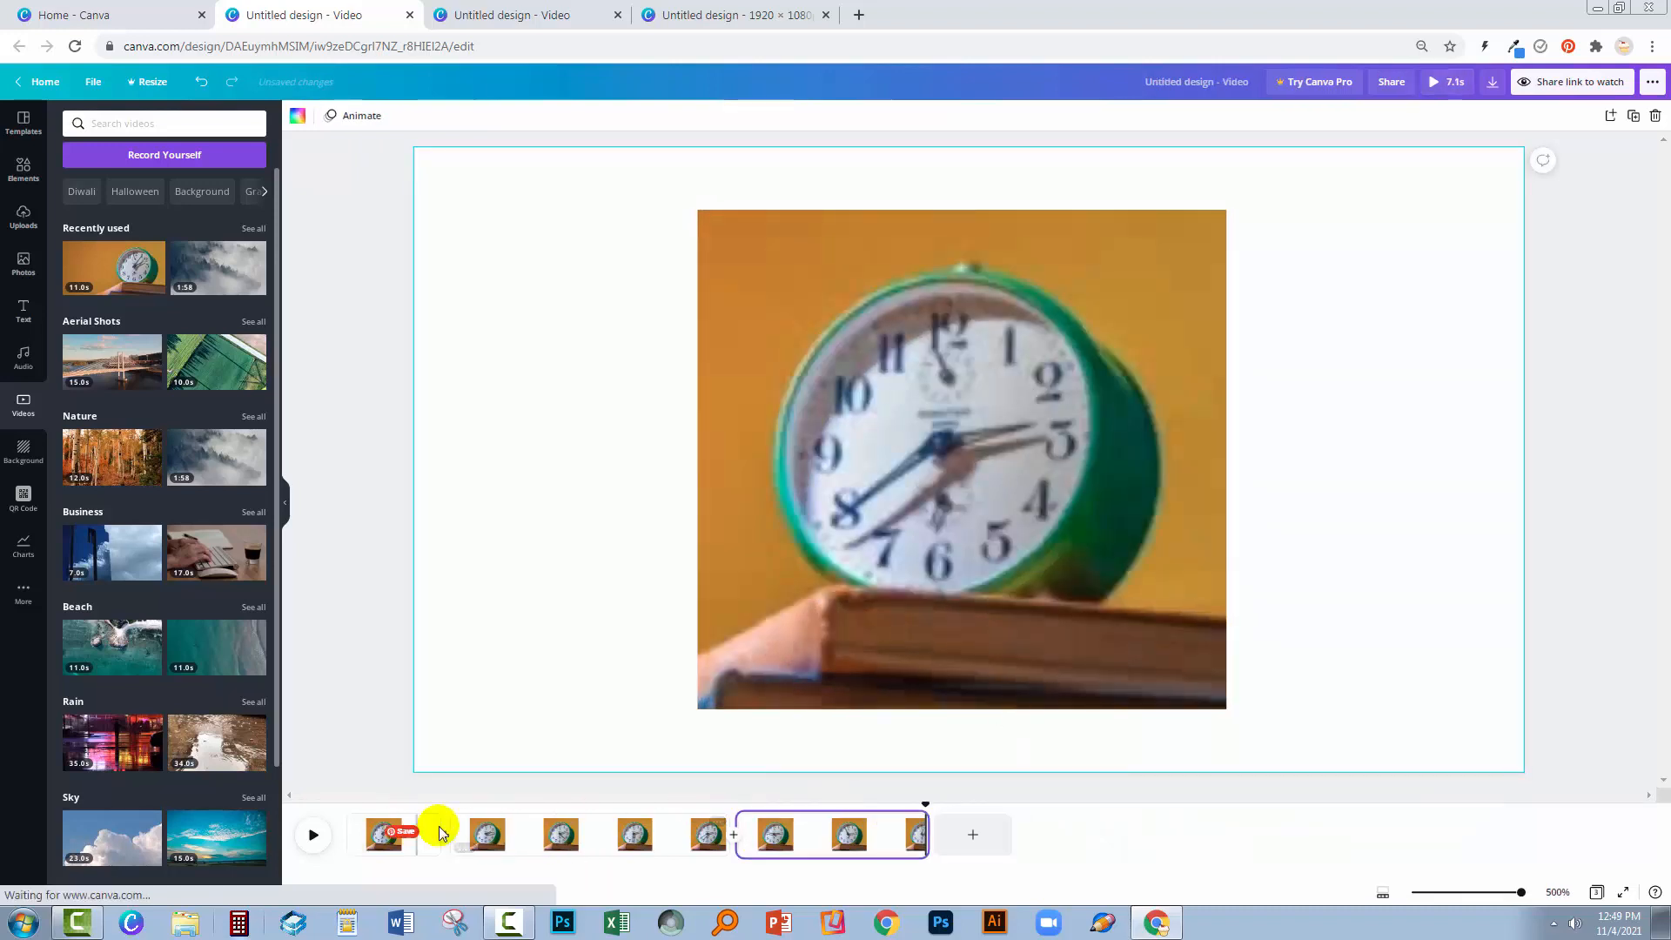
click(549, 832)
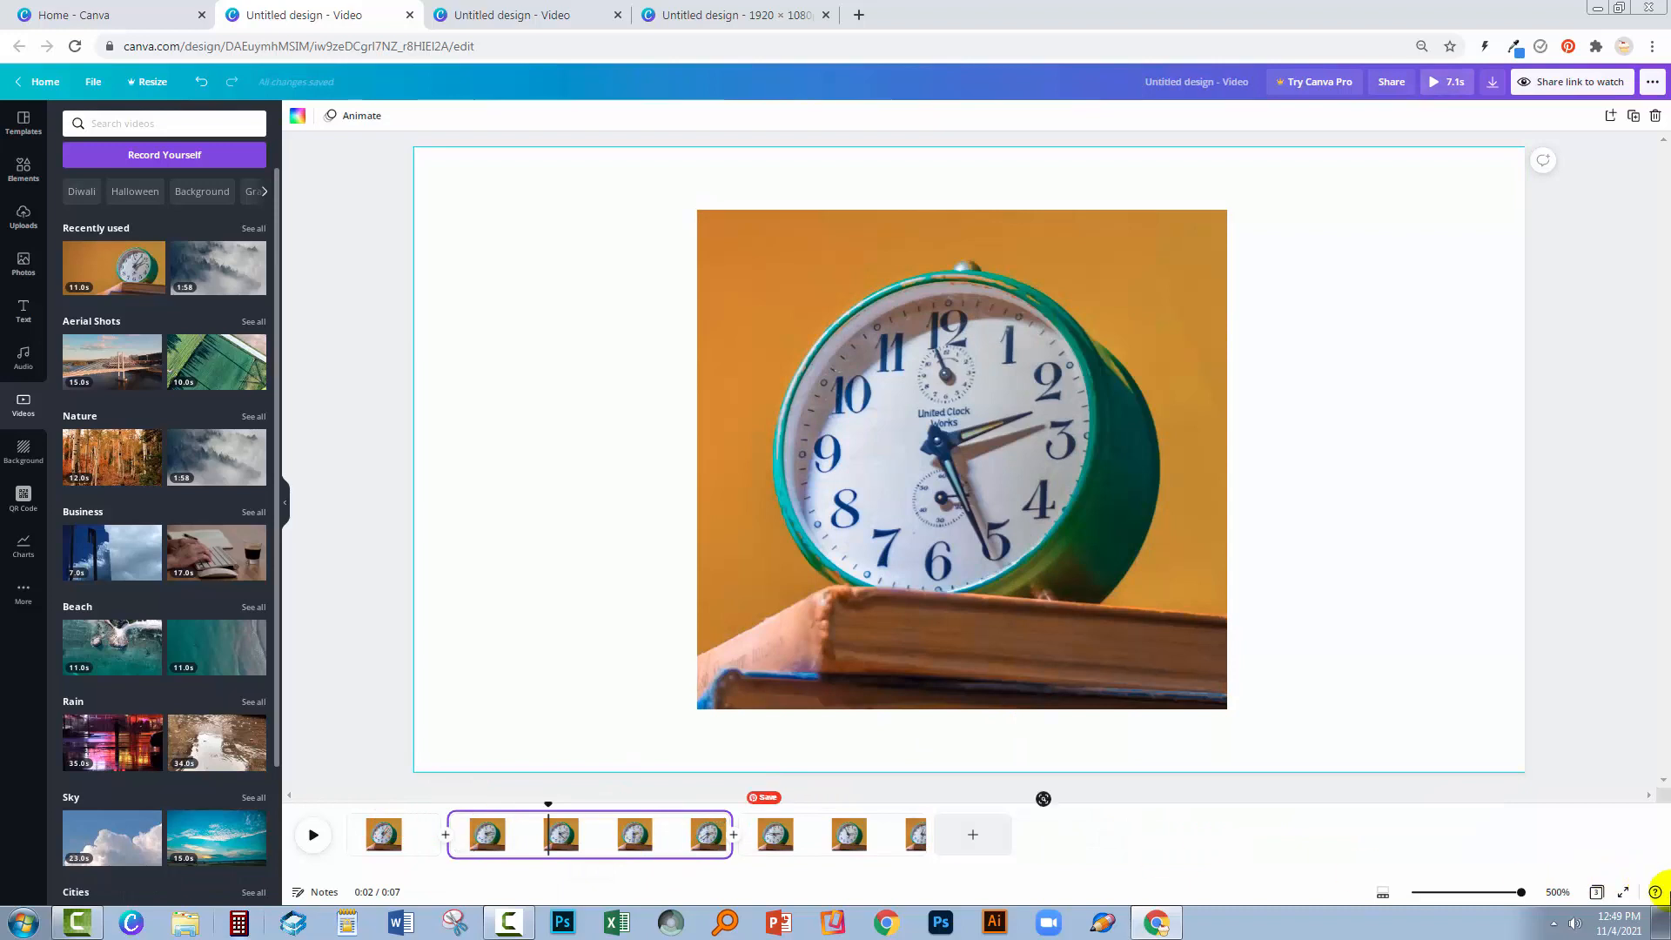
right_click(549, 834)
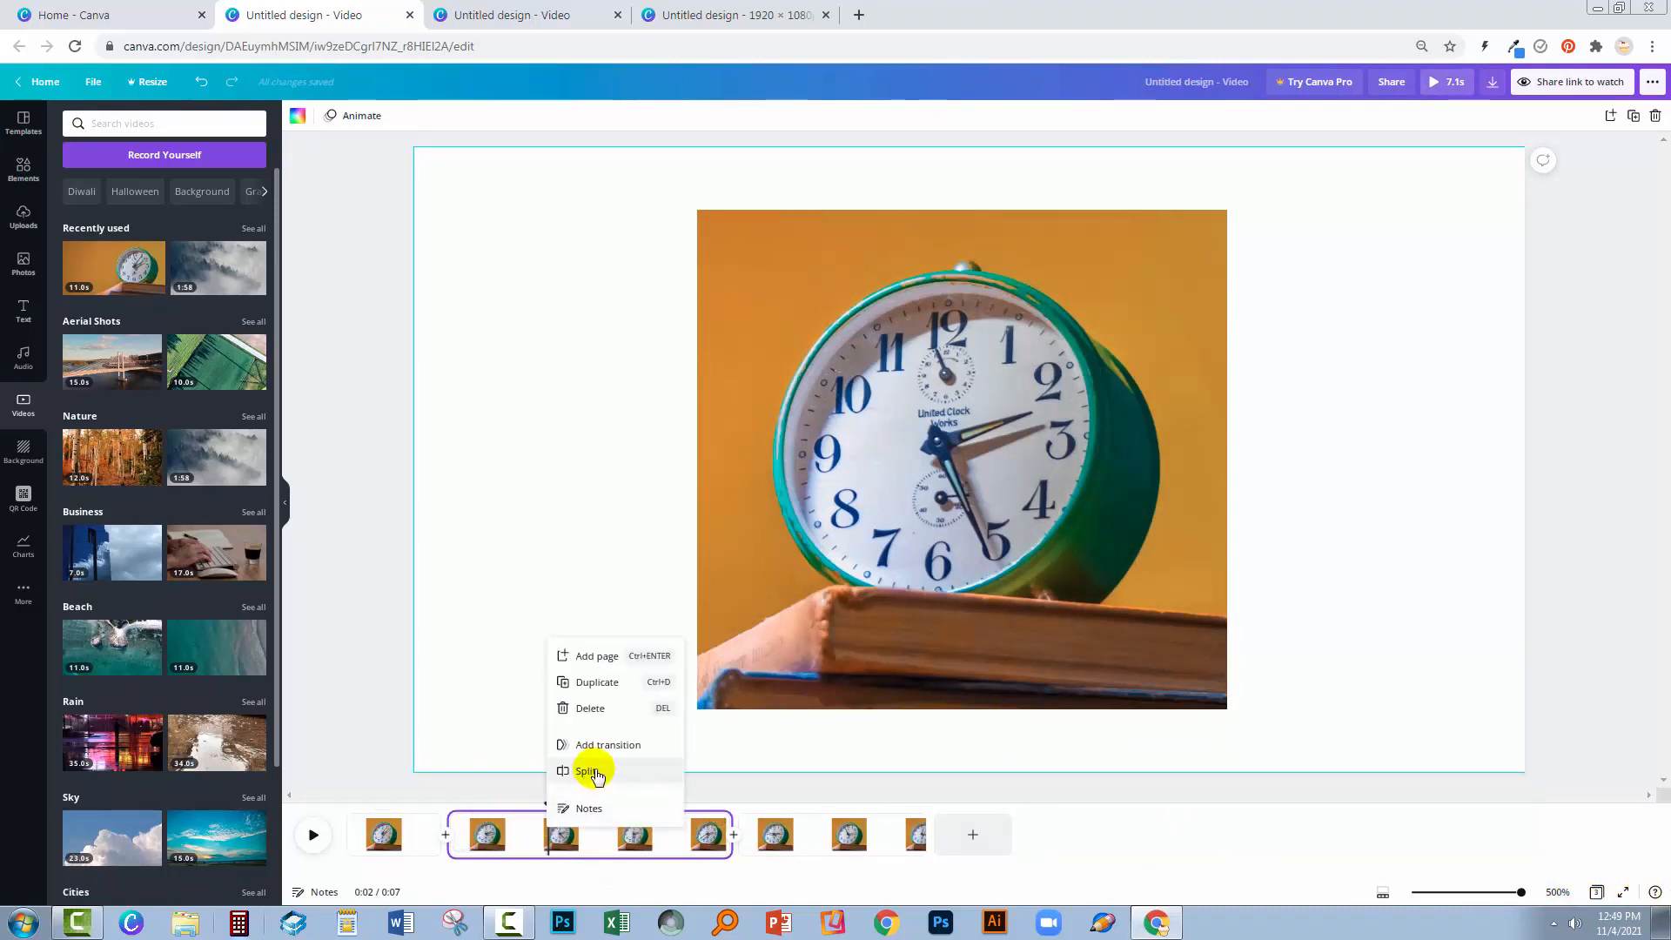
click(593, 710)
Play the remaining two-page clock video from the beginning.
click(356, 805)
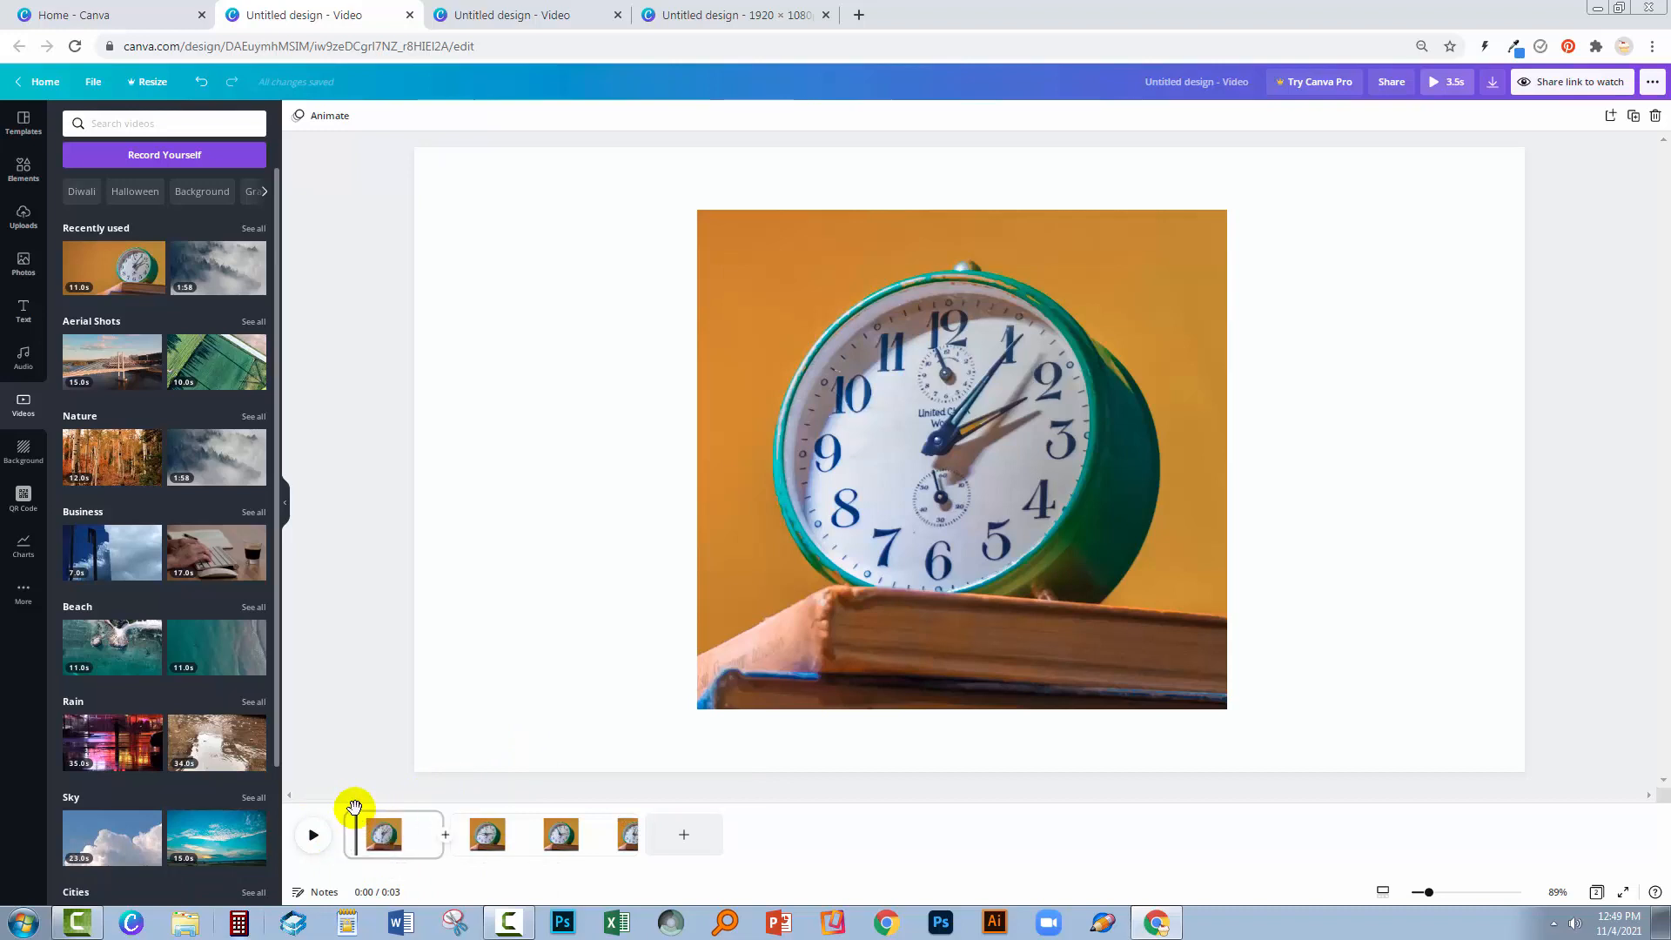
click(313, 836)
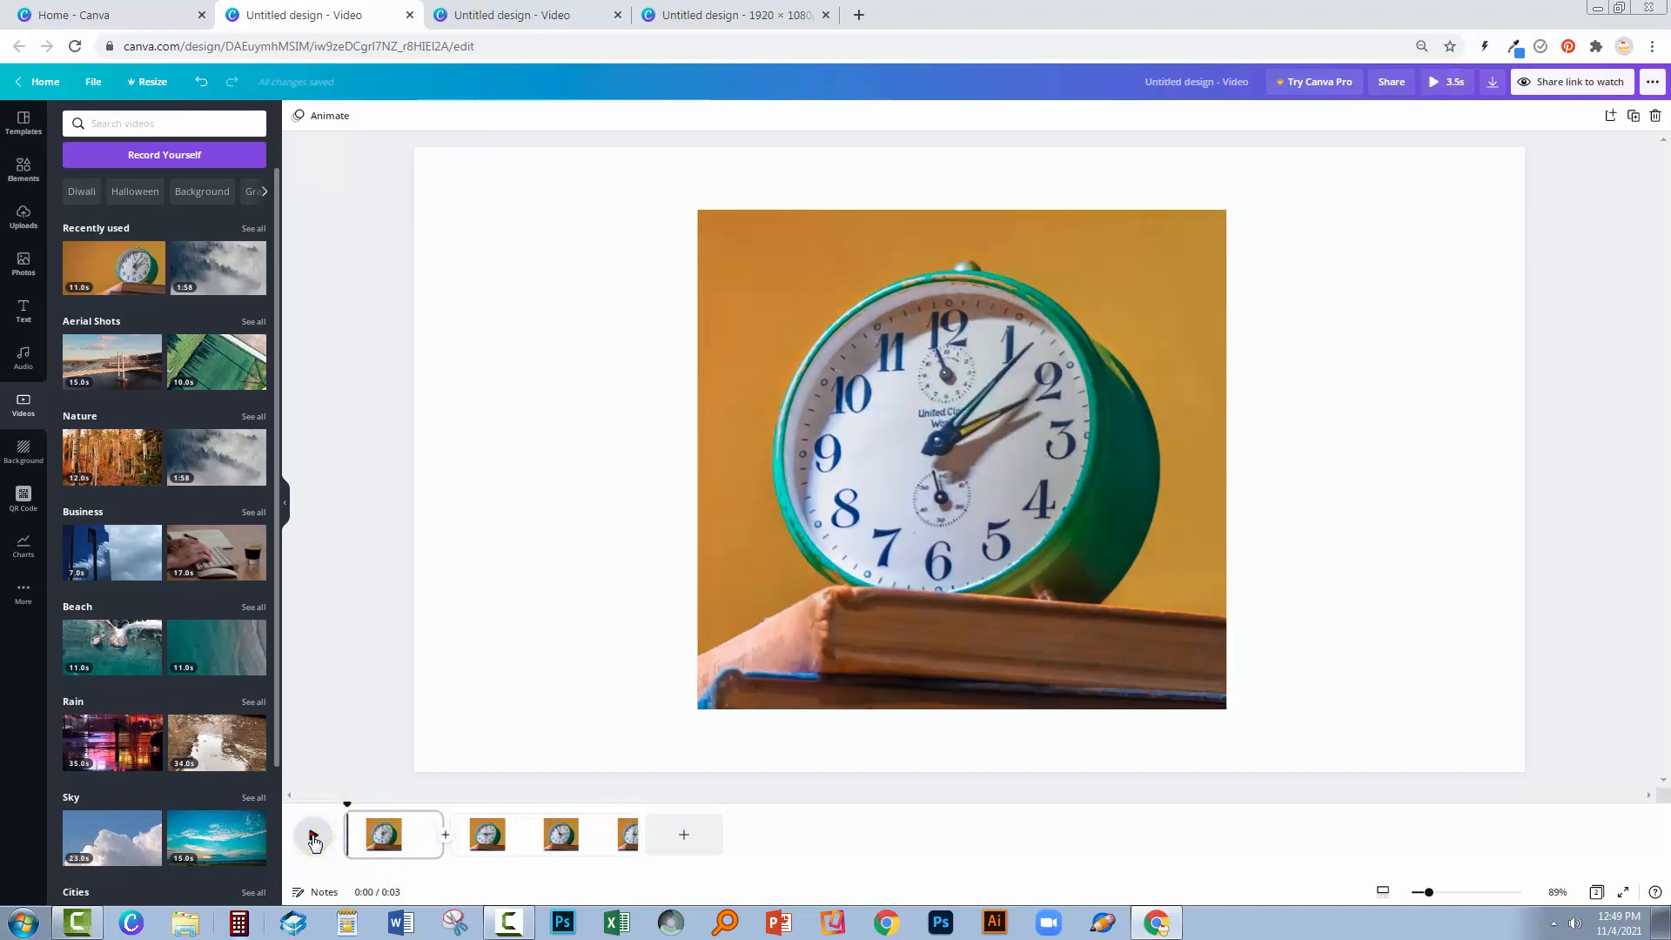
click(314, 837)
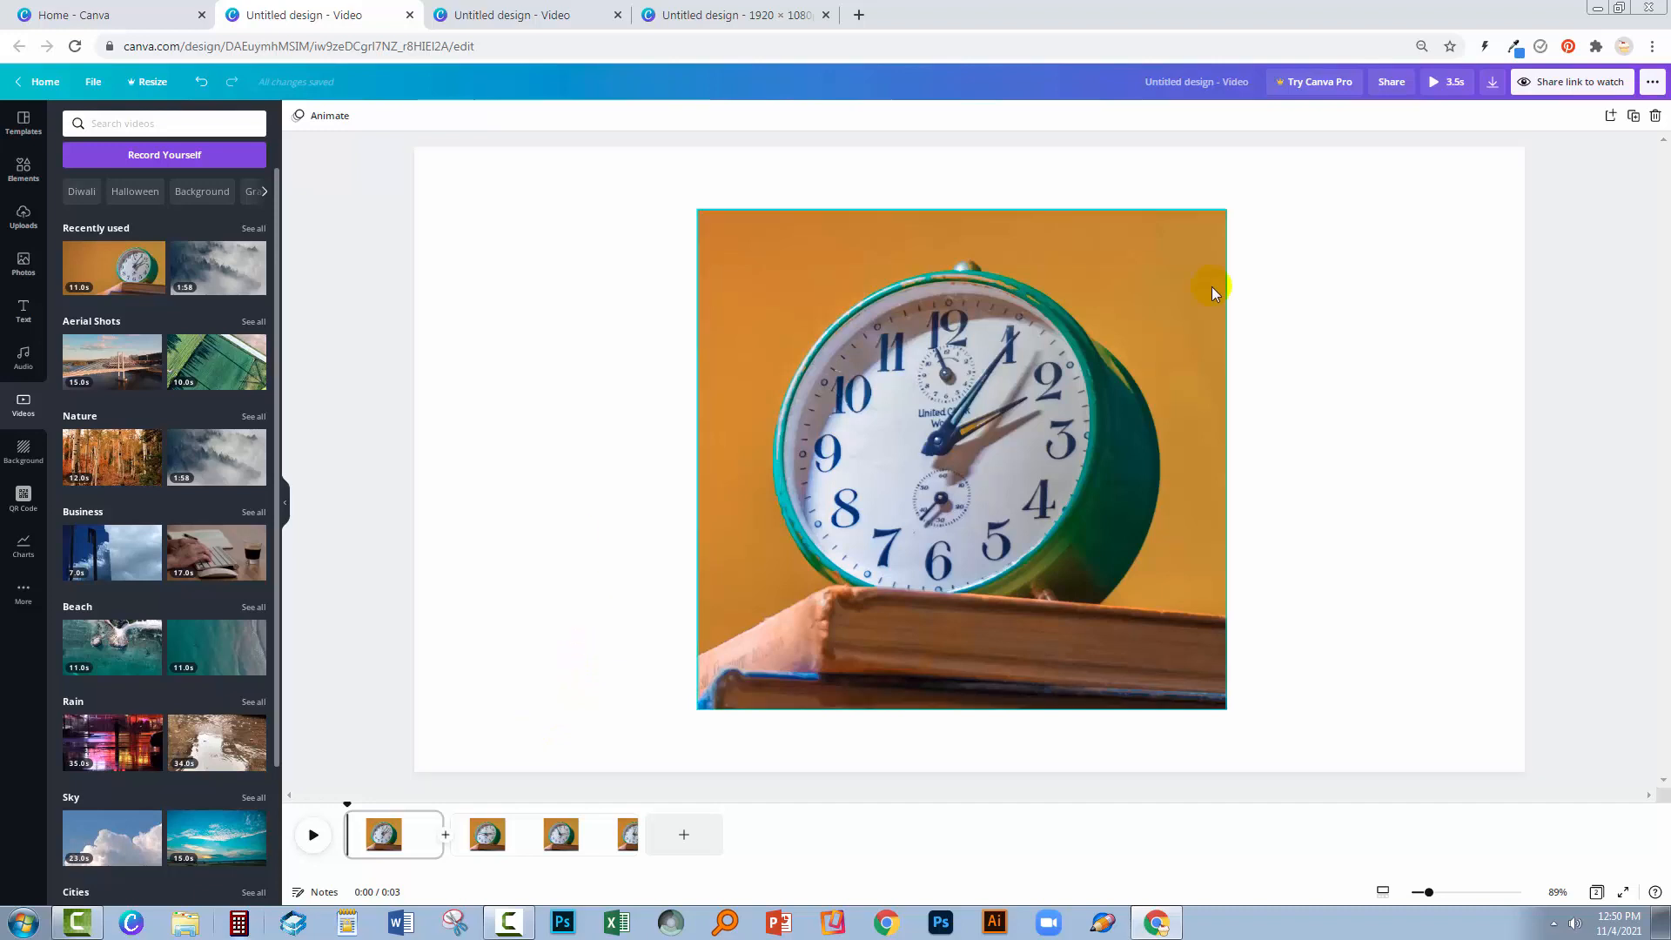
Review the publishing options and the download settings available for the clock video.
click(1652, 82)
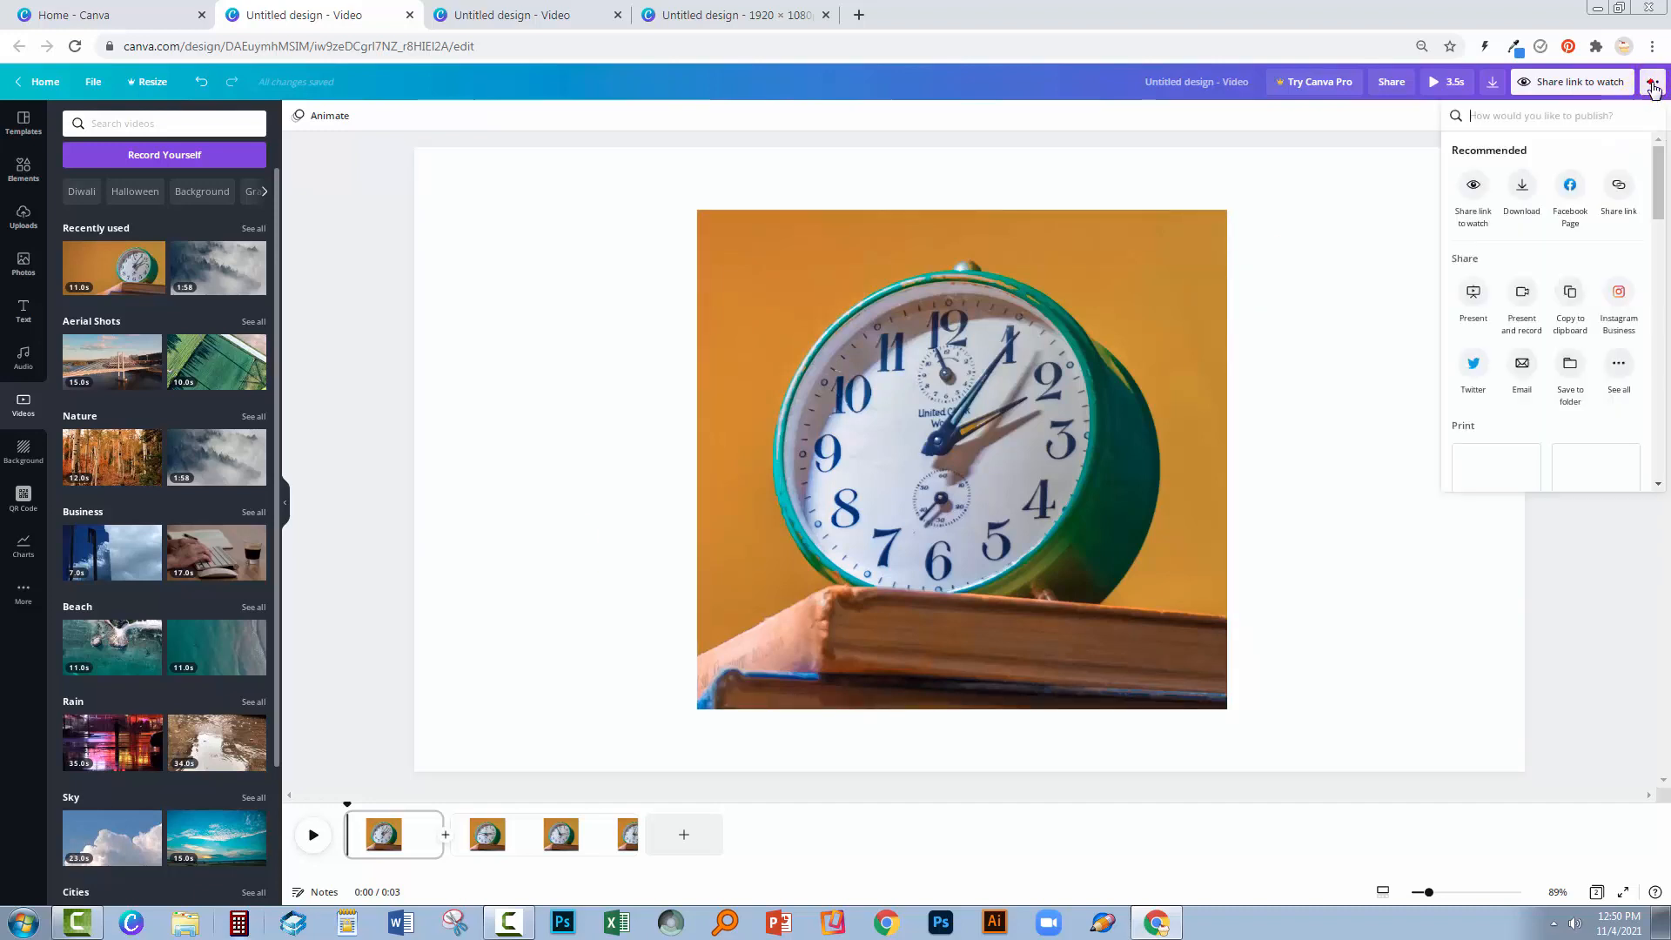
click(1653, 82)
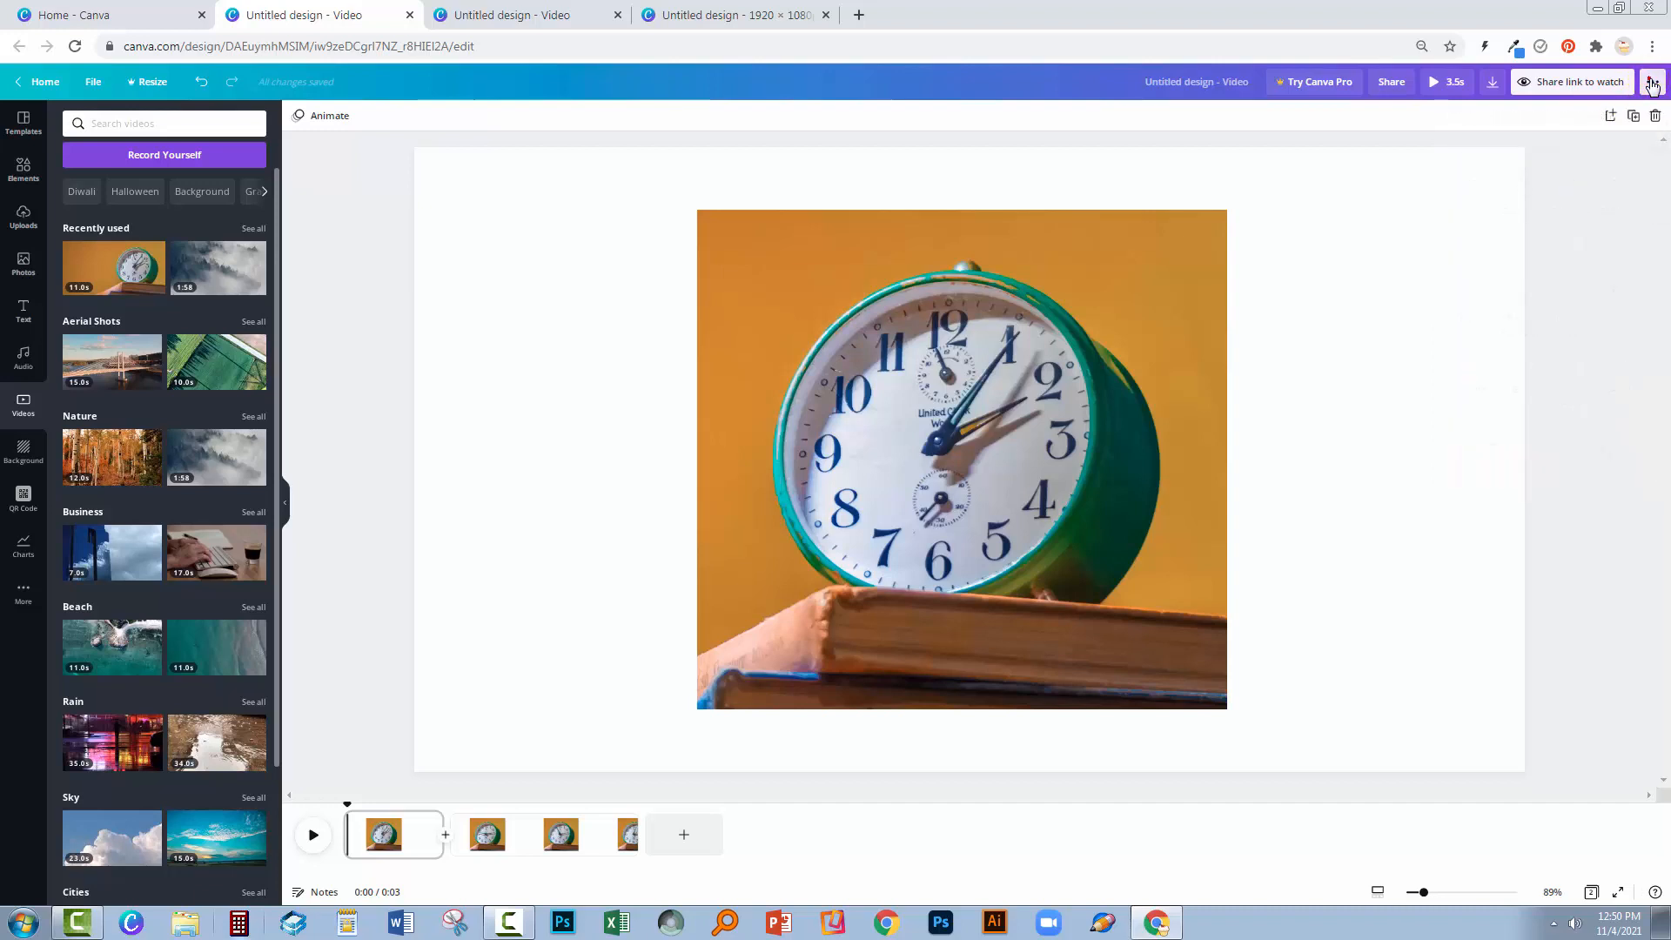
click(1652, 81)
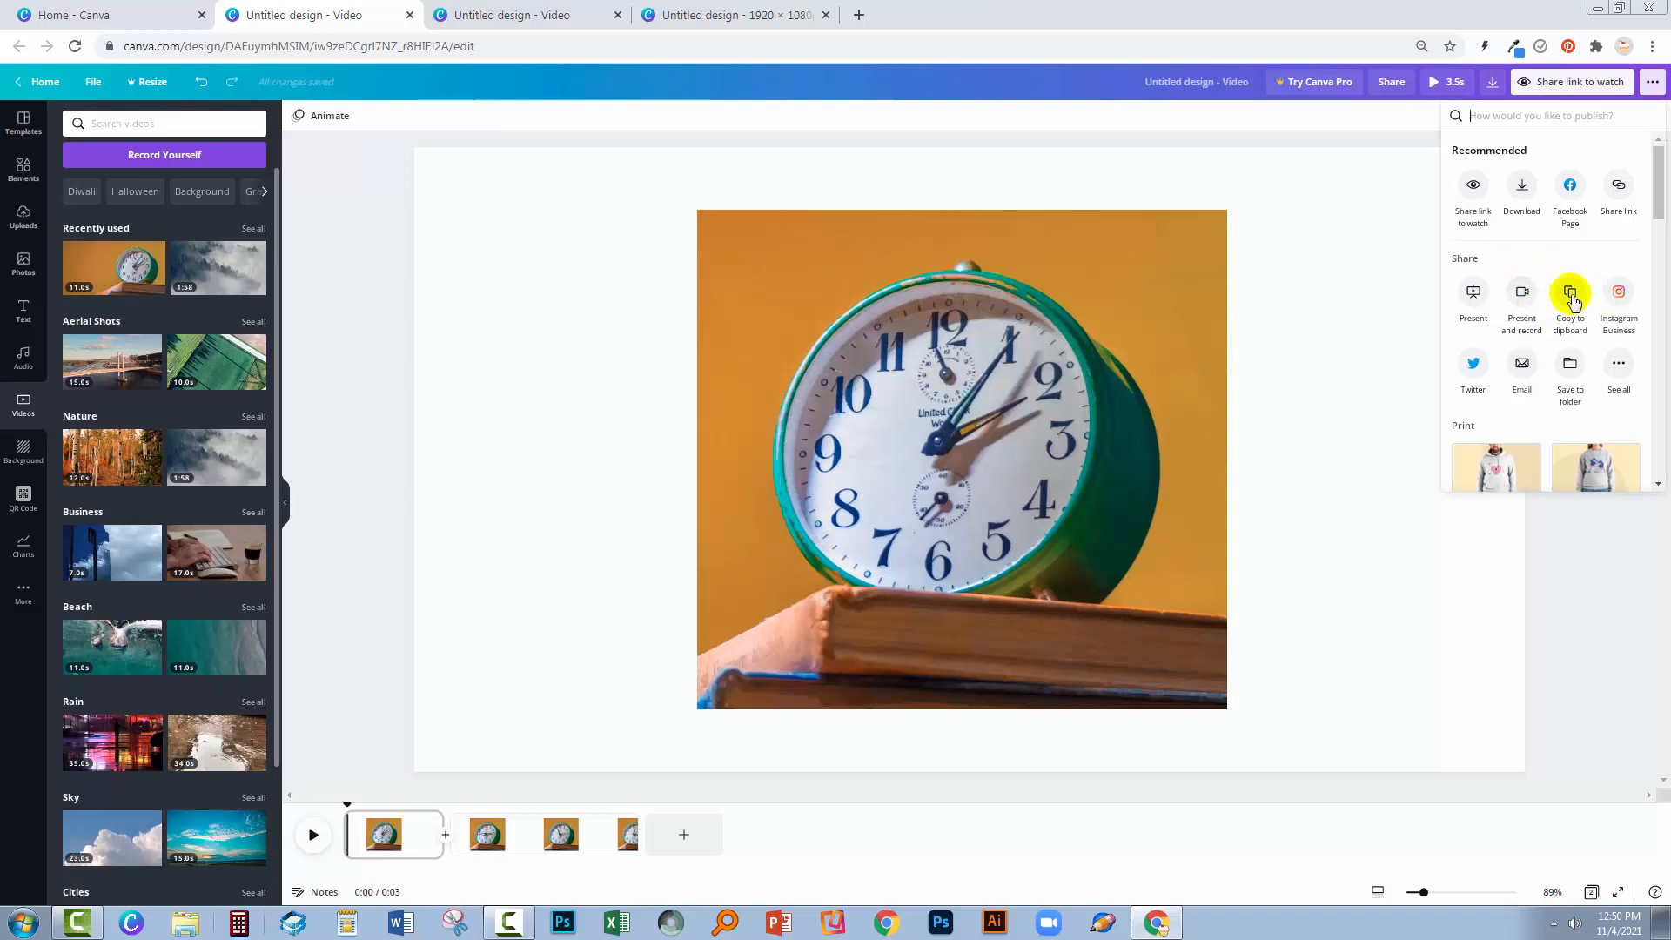
click(1494, 84)
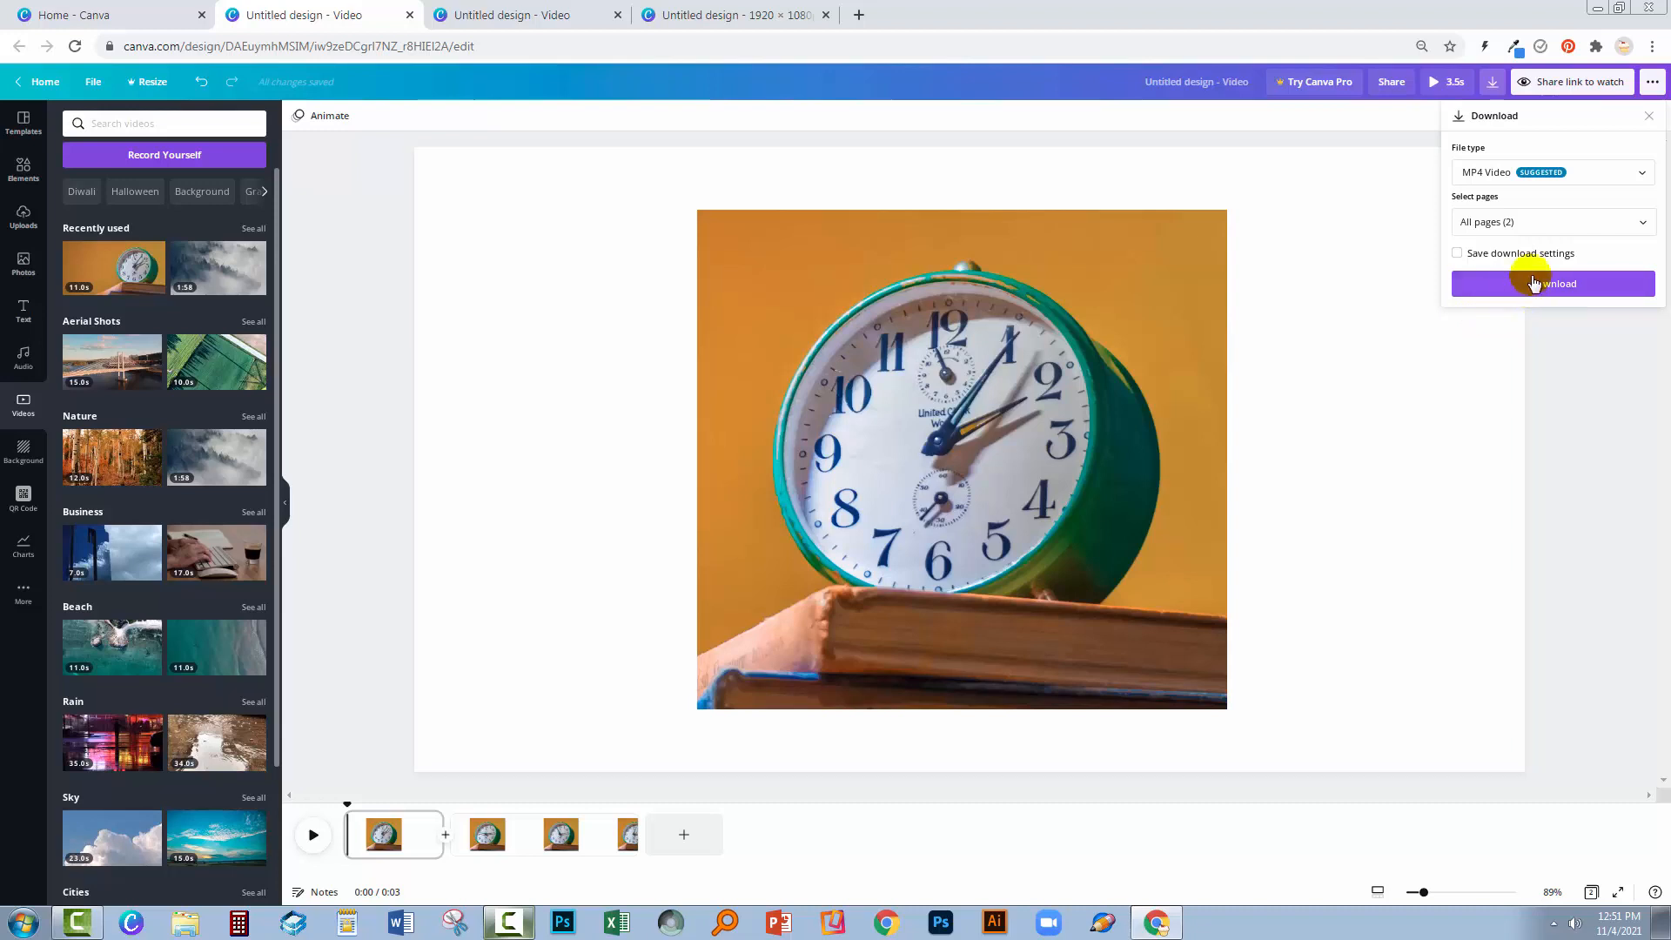
click(1651, 81)
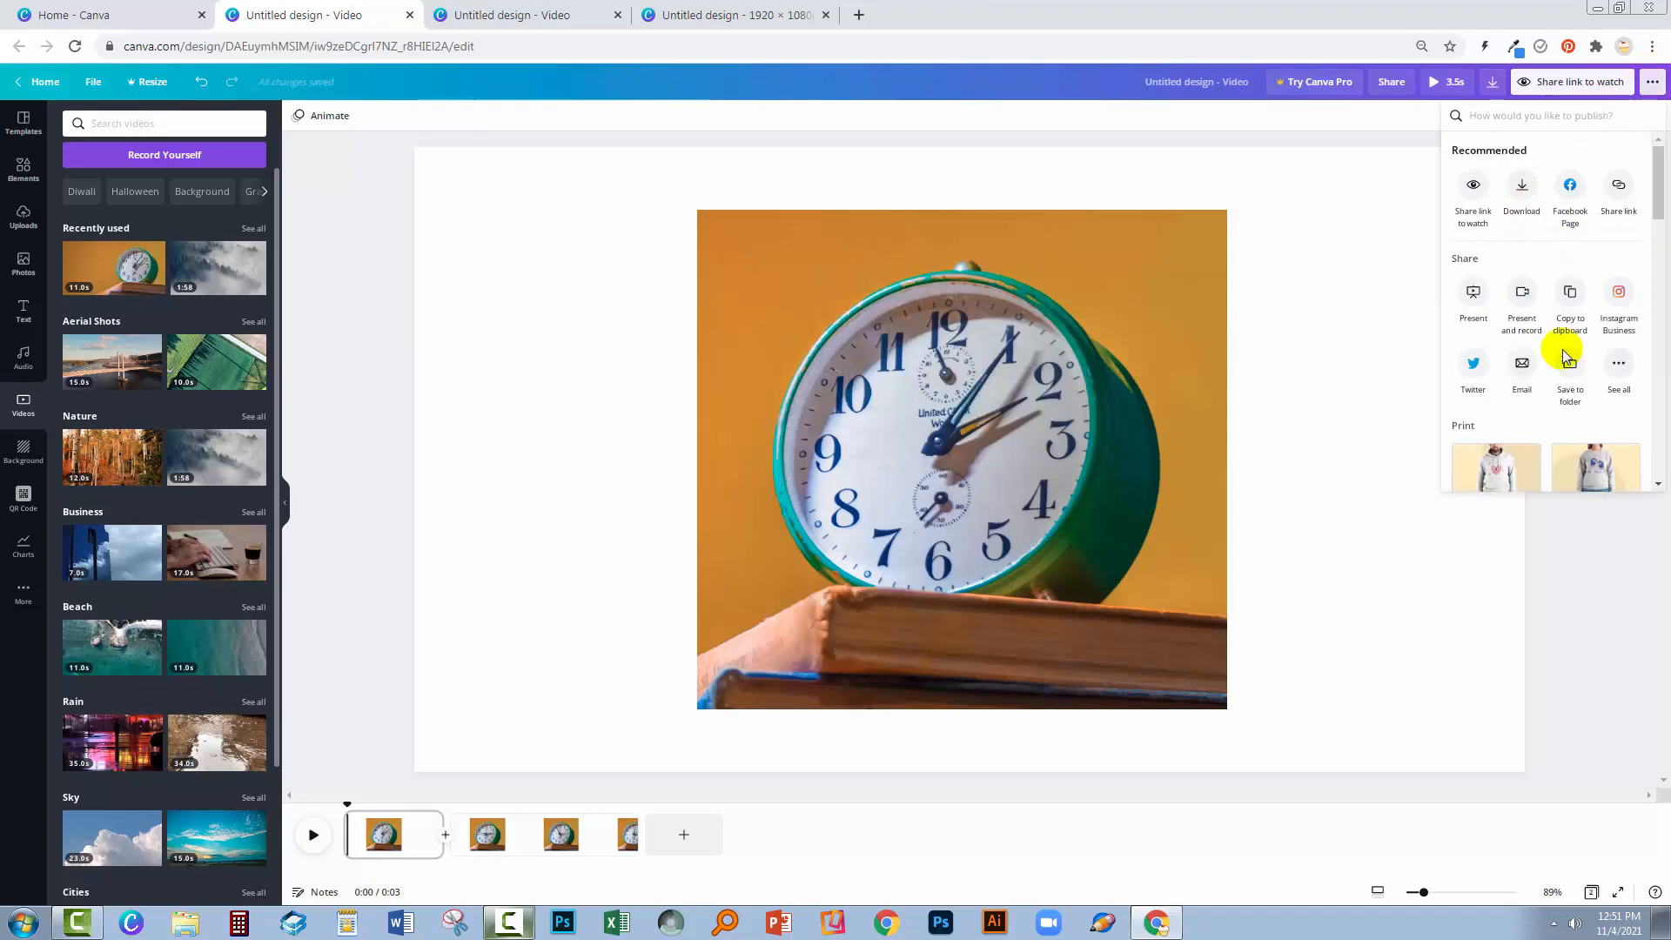